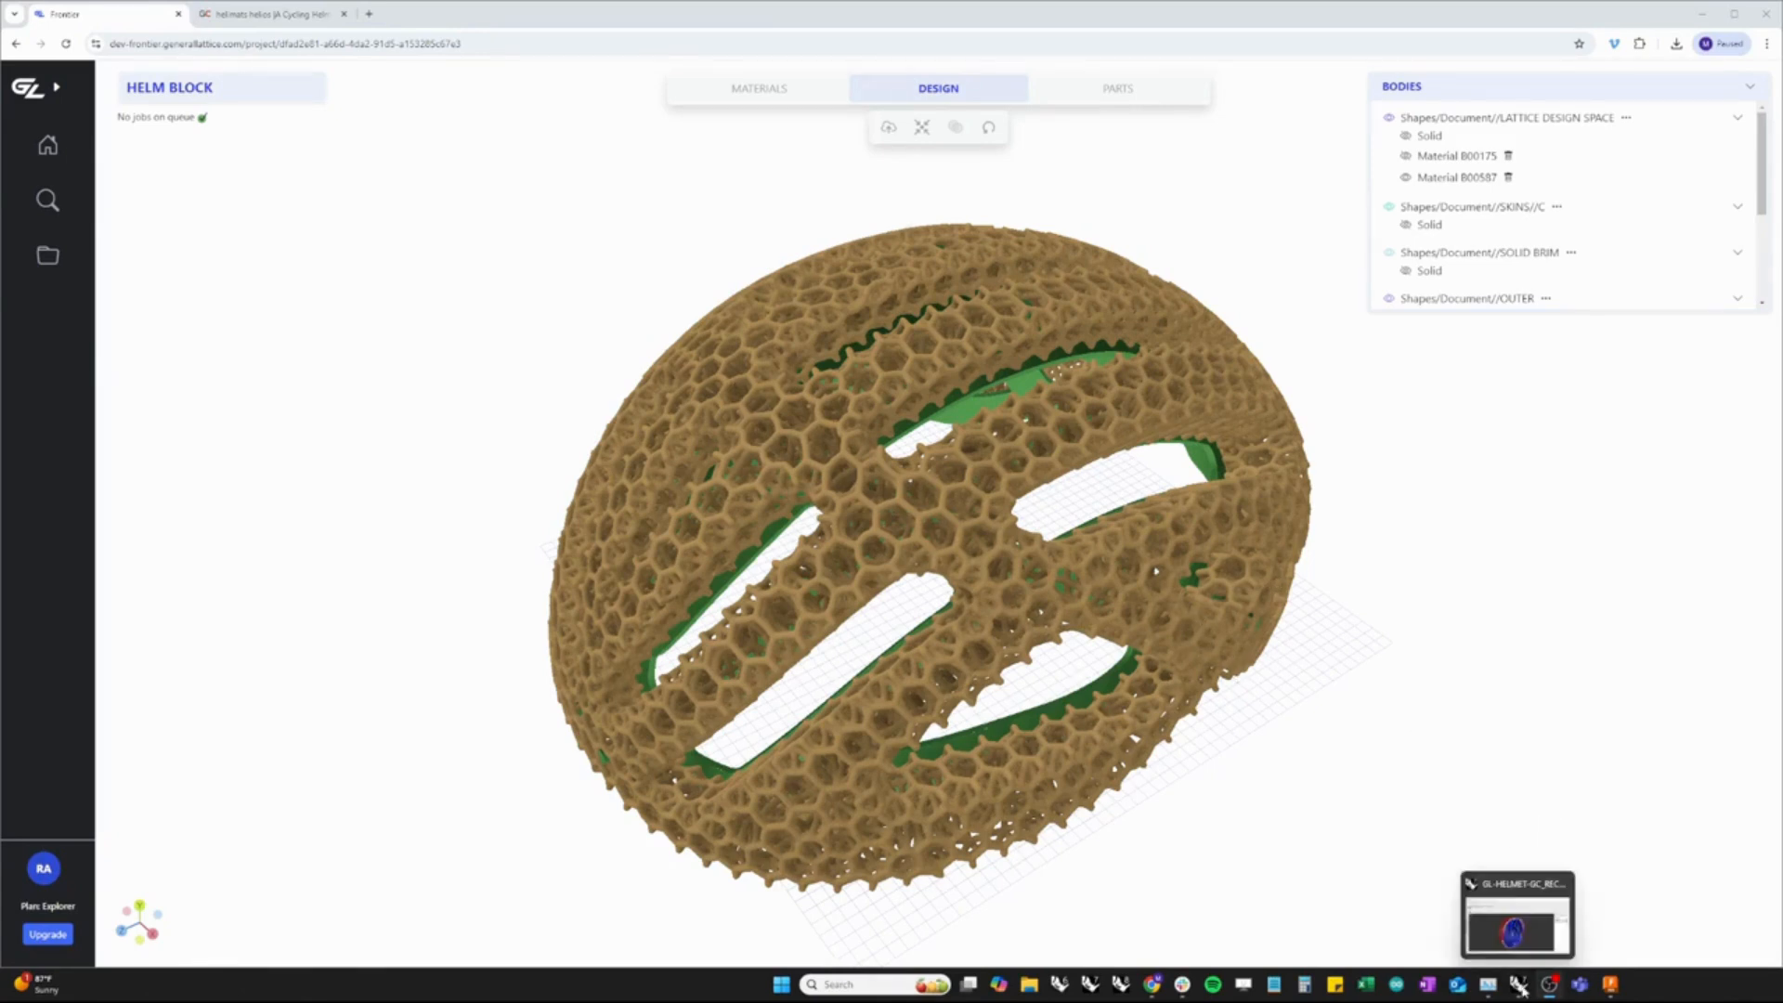
# Switch to Rhino and examine the helmet's outer shell, inner shell and brim by orbiting around it and selecting a block
pyautogui.click(1520, 990)
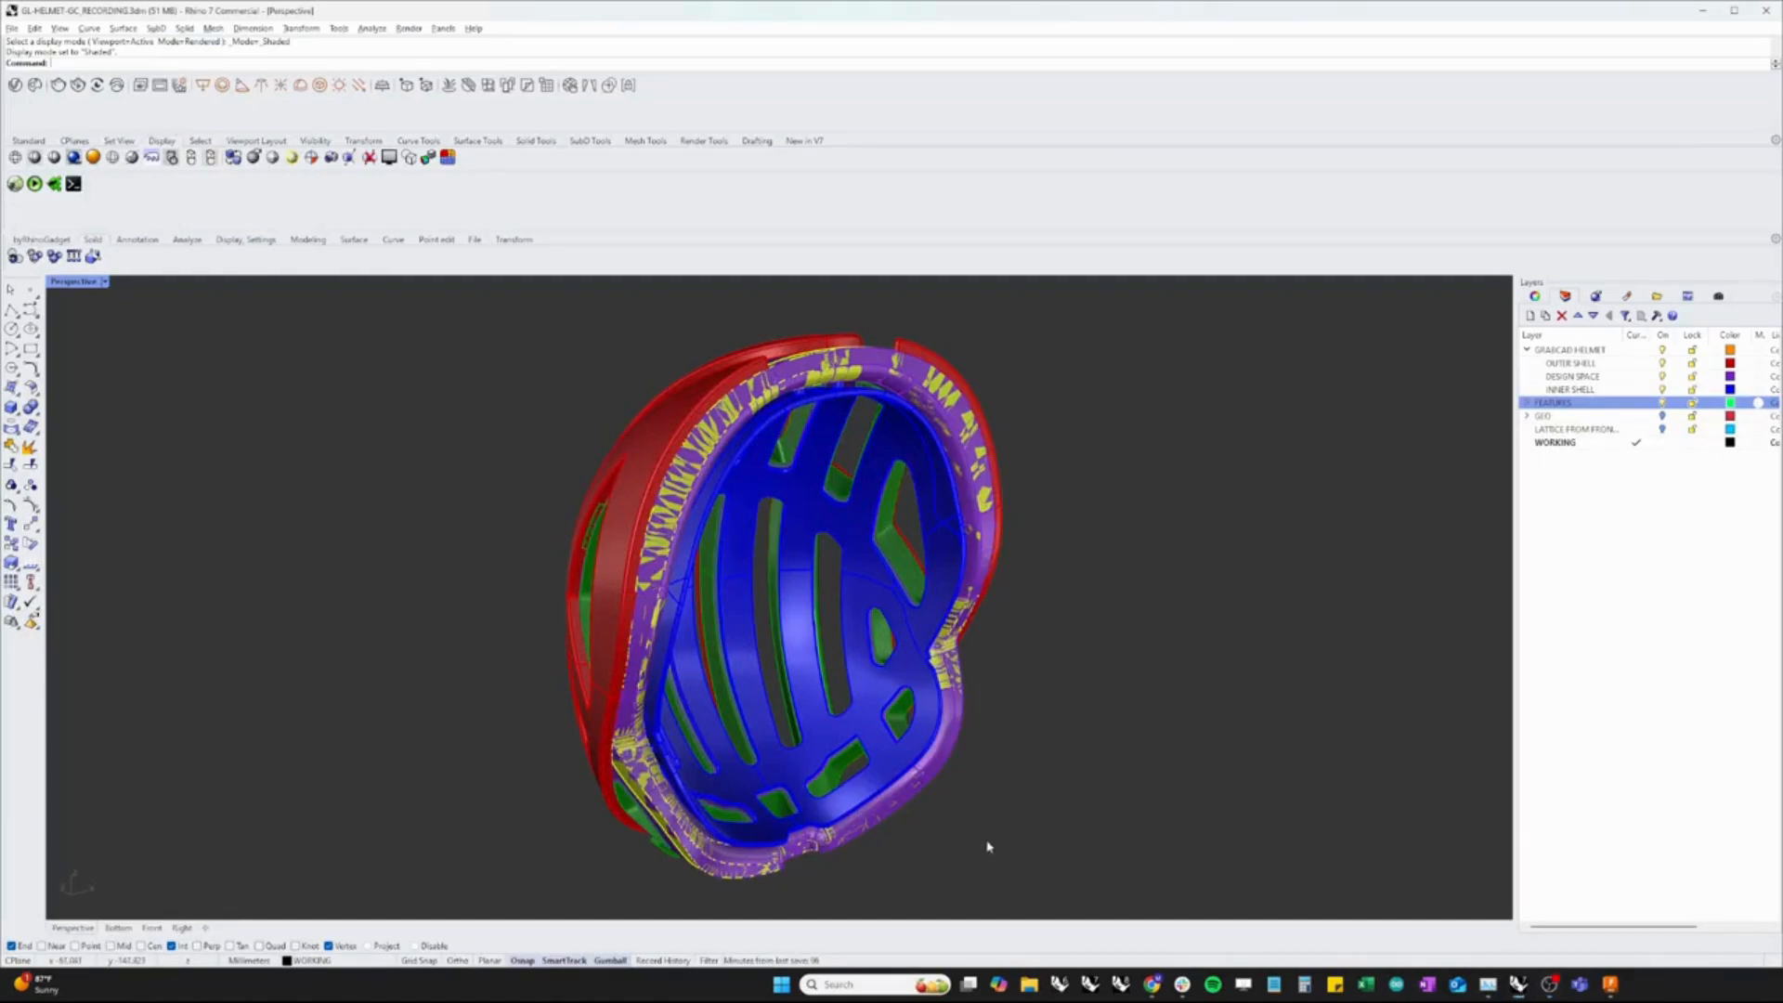
pyautogui.moveTo(915, 843); pyautogui.dragTo(907, 802, button='right')
pyautogui.click(836, 791)
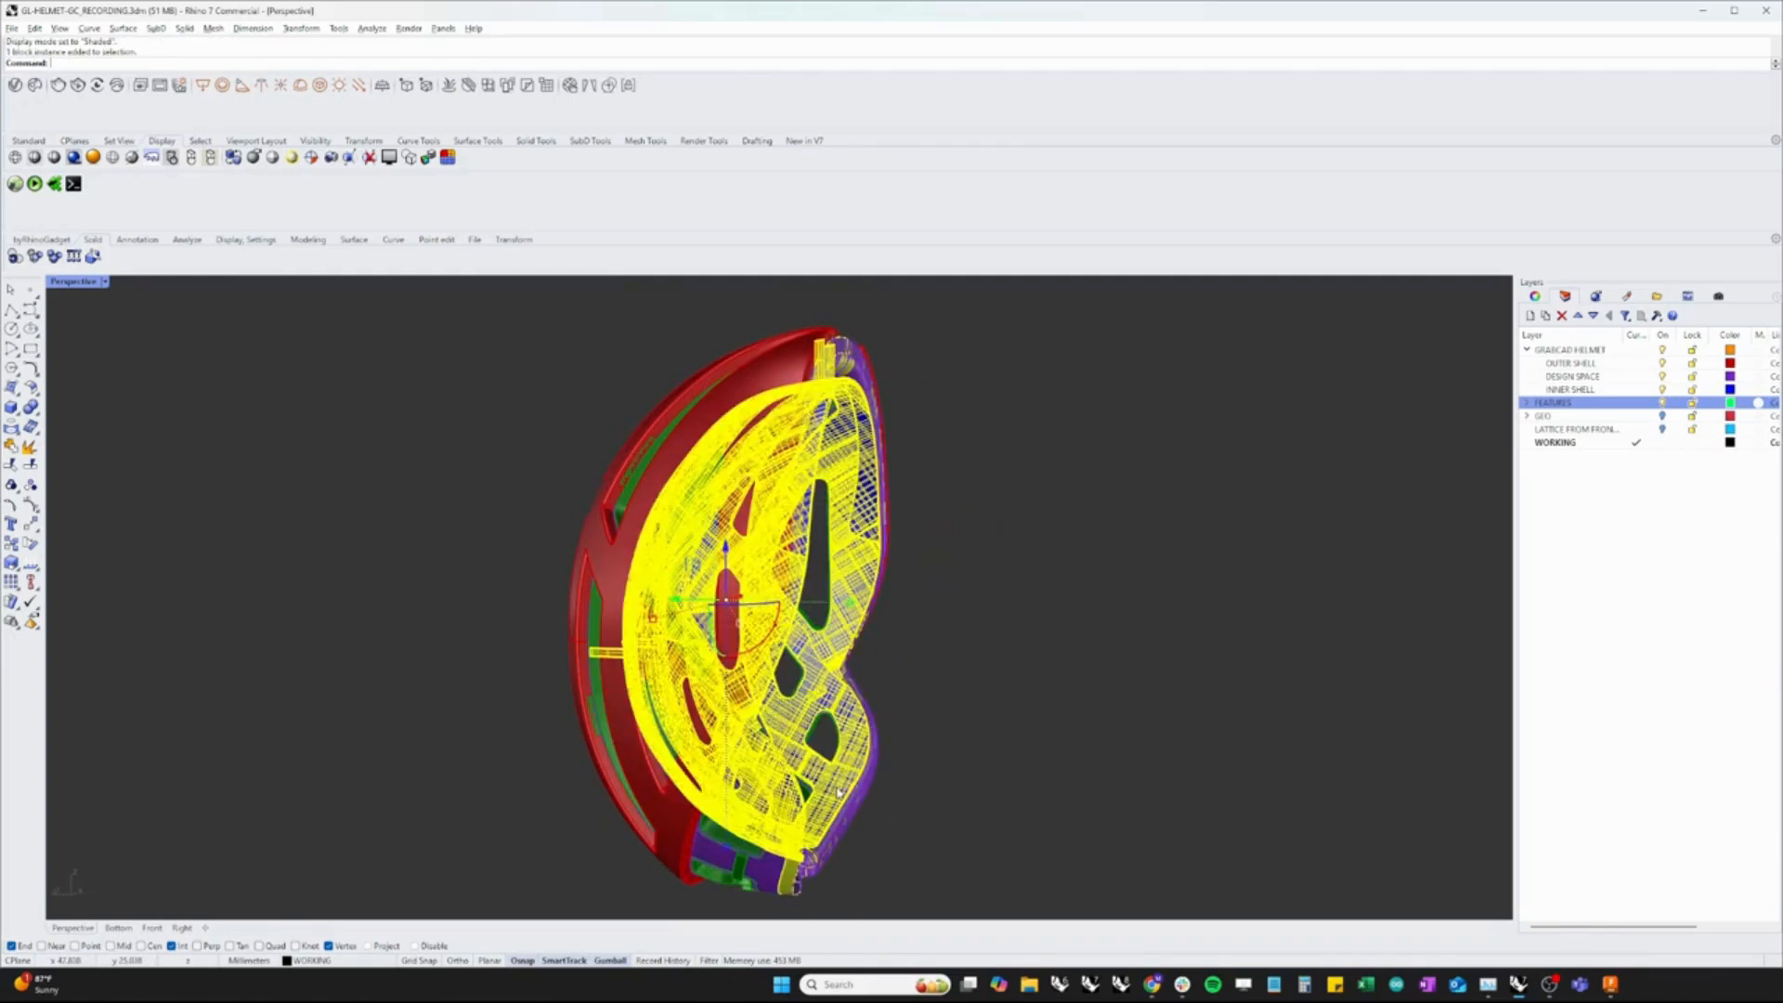
pyautogui.click(824, 875)
pyautogui.press('Escape')
pyautogui.moveTo(1012, 687); pyautogui.dragTo(888, 718, button='right')
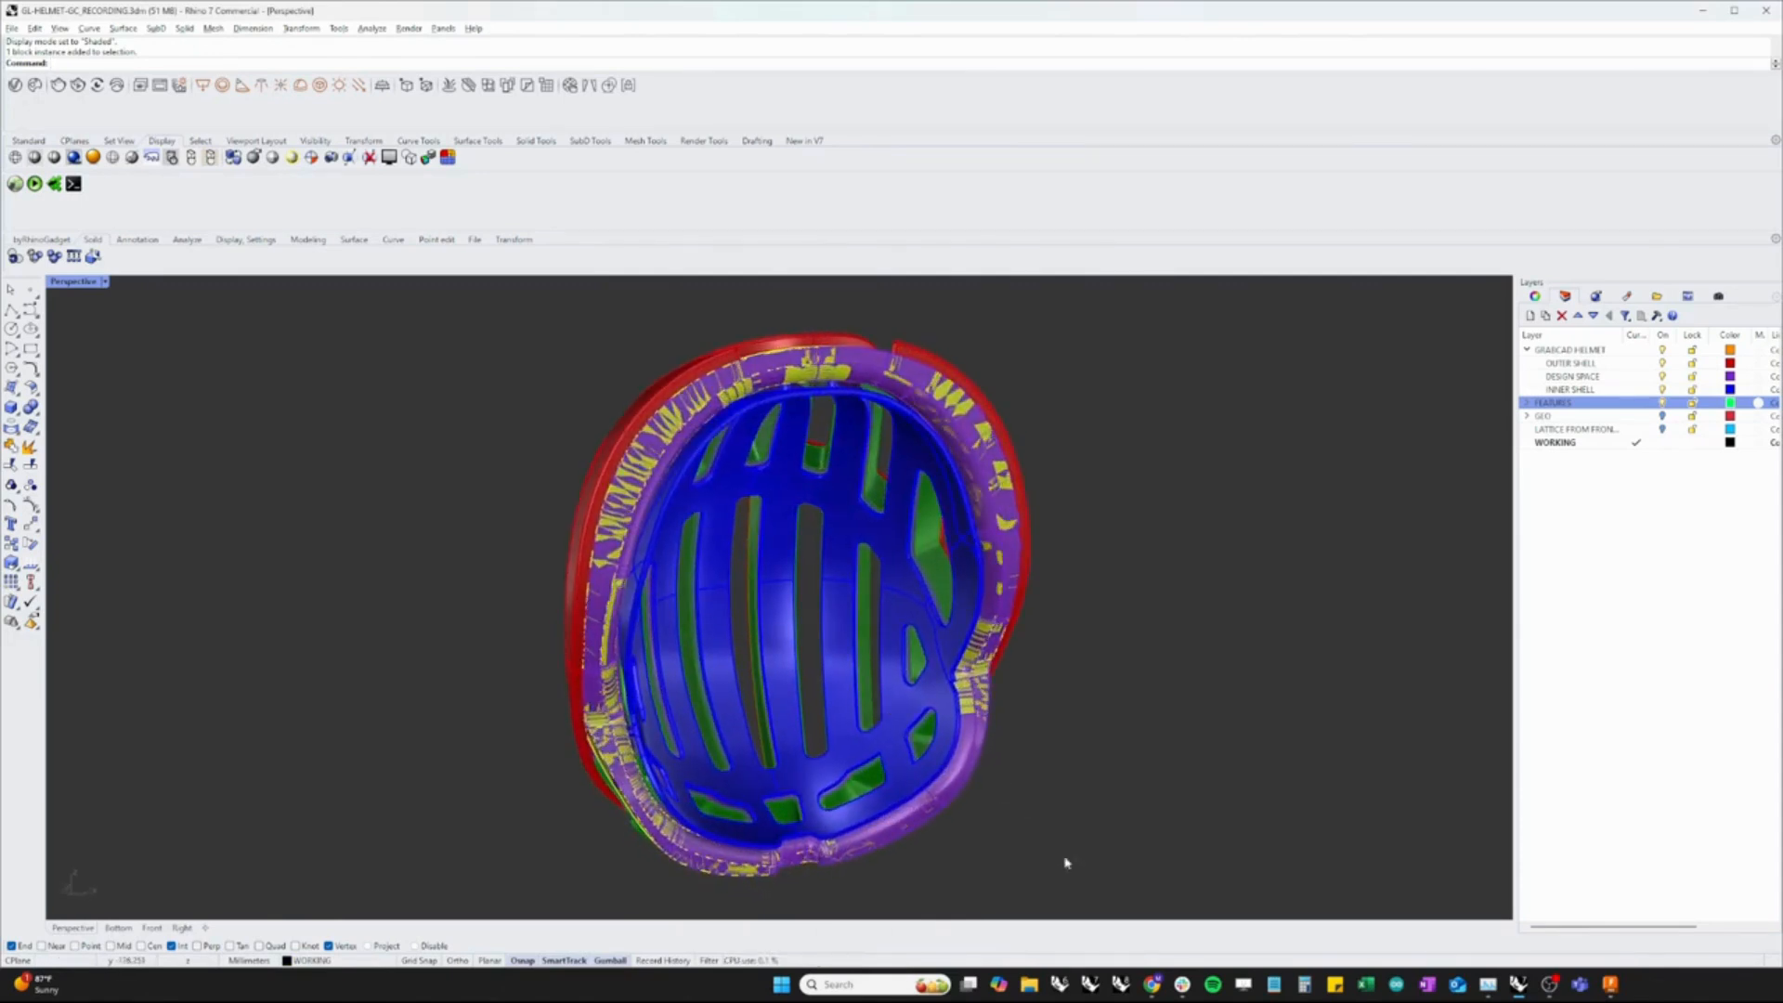
# Switch to the browser and review the GrabCAD page of the helimats helios cycling helmet, including its file list
pyautogui.click(1154, 924)
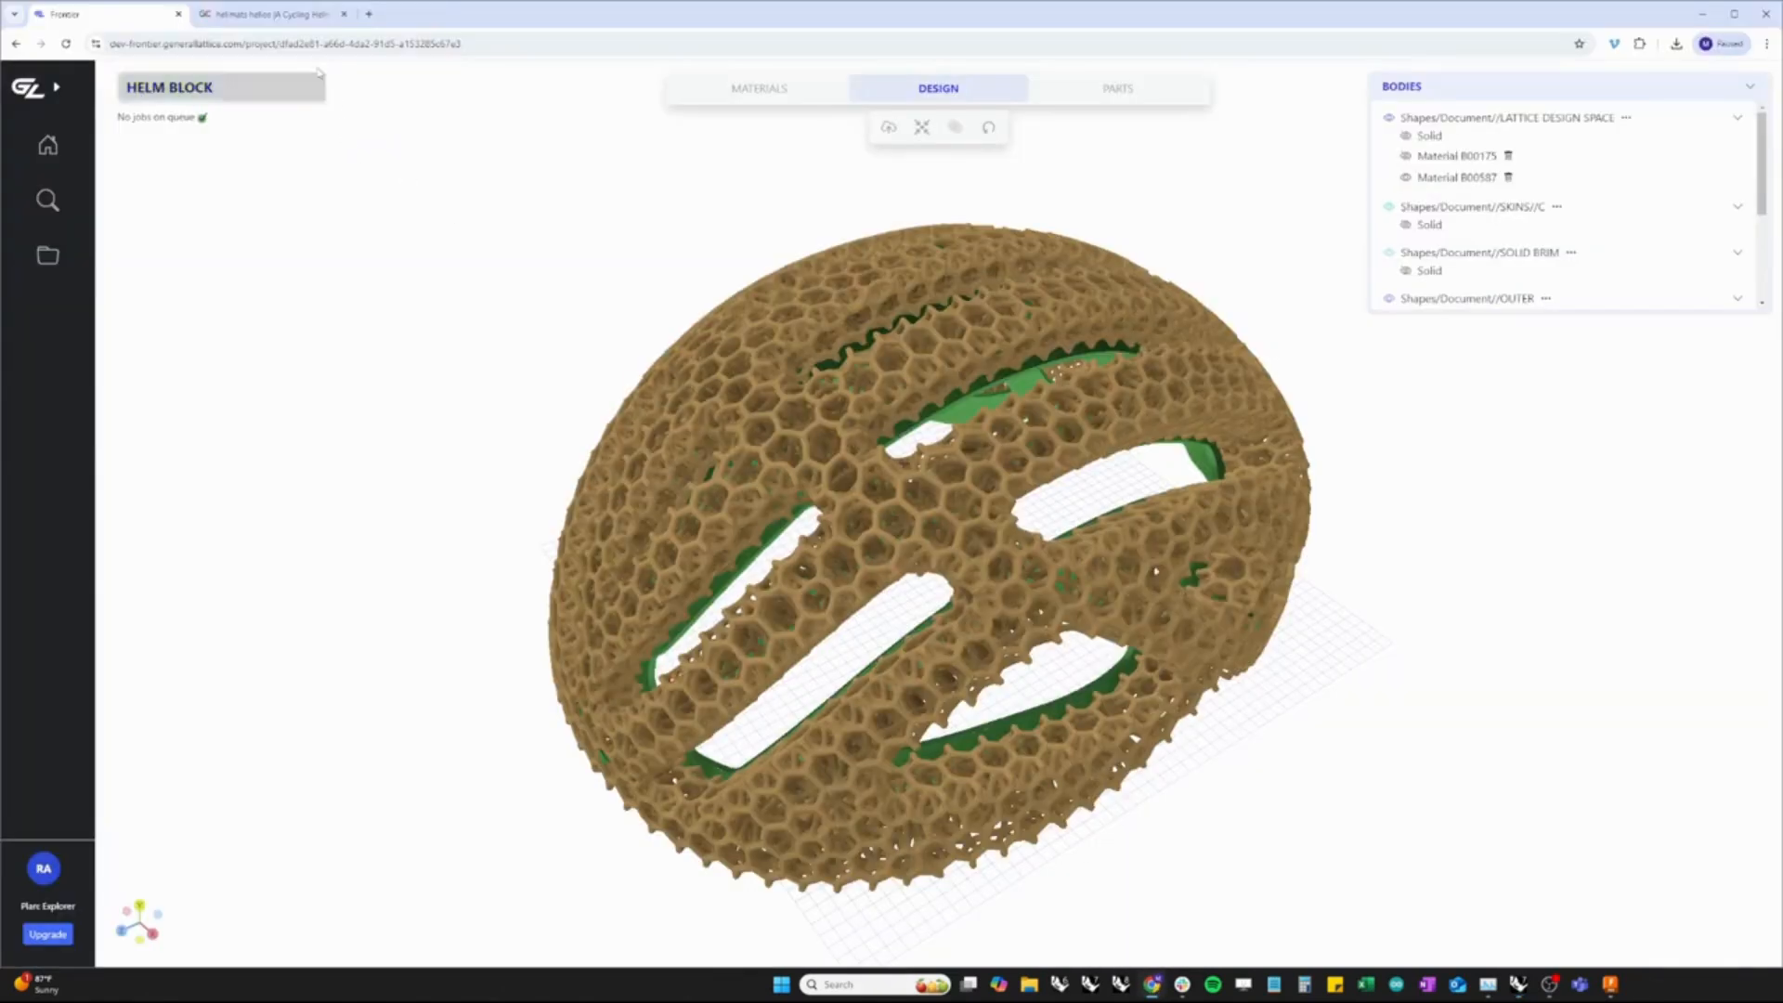
pyautogui.click(278, 14)
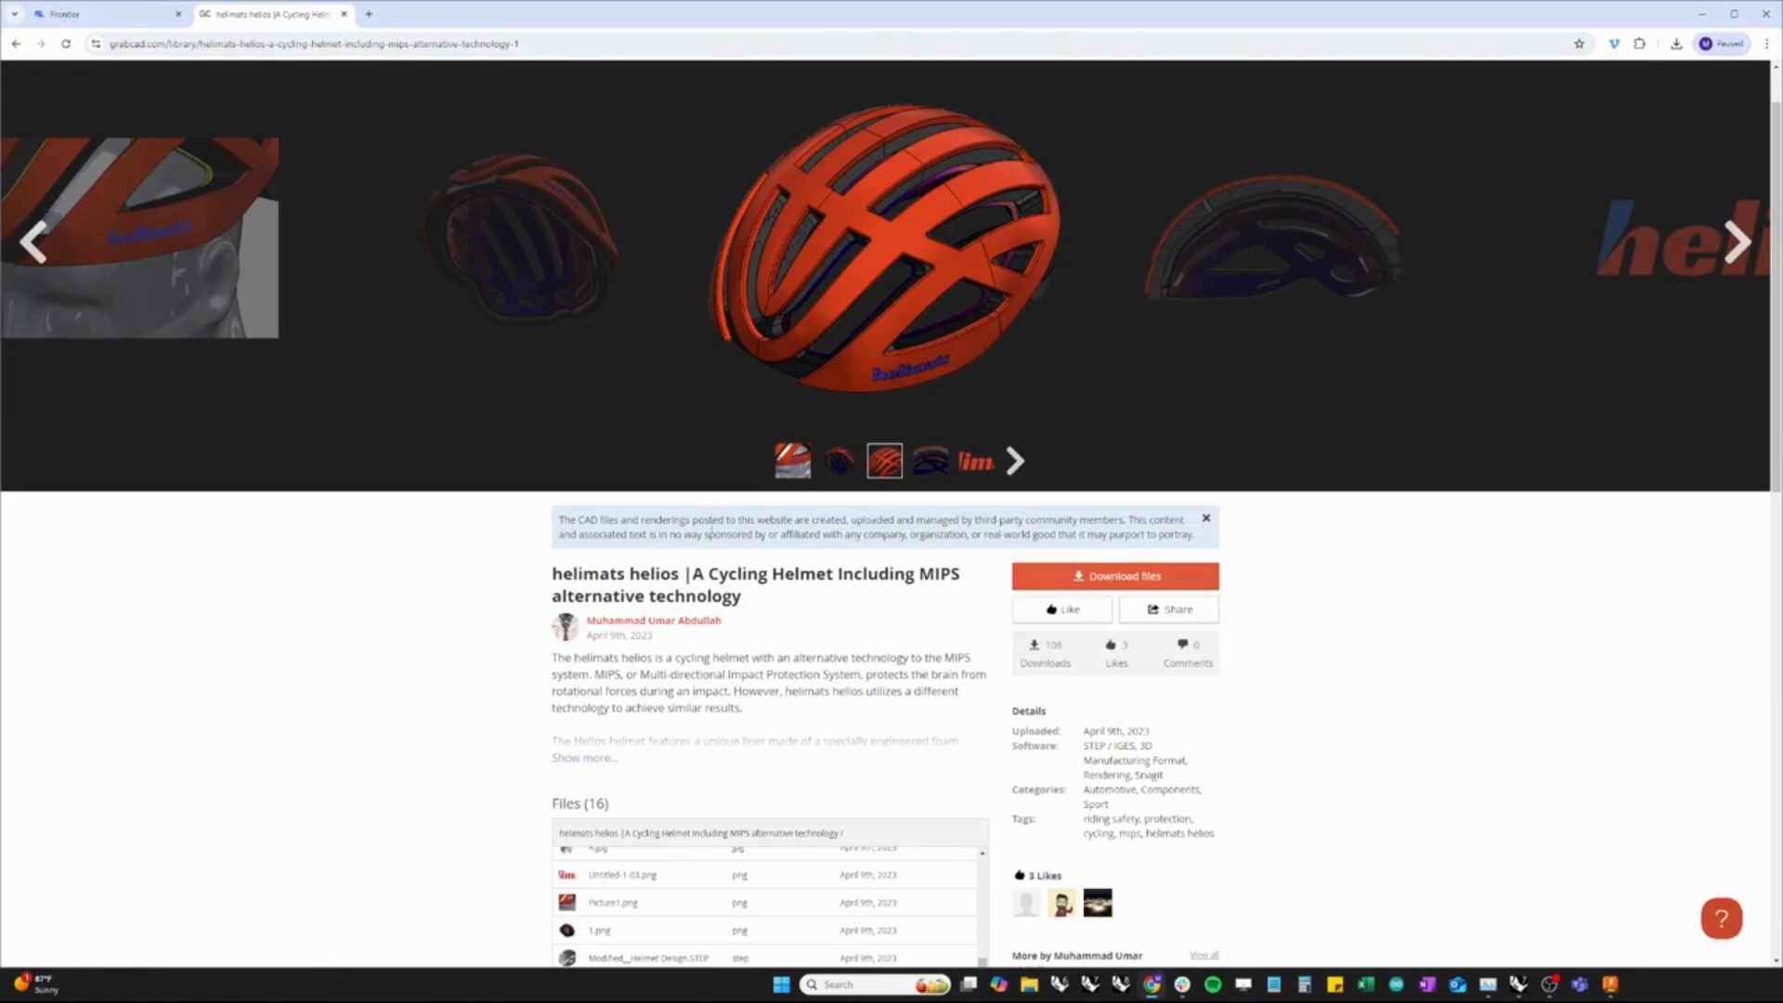
pyautogui.scroll(-2, 775, 505)
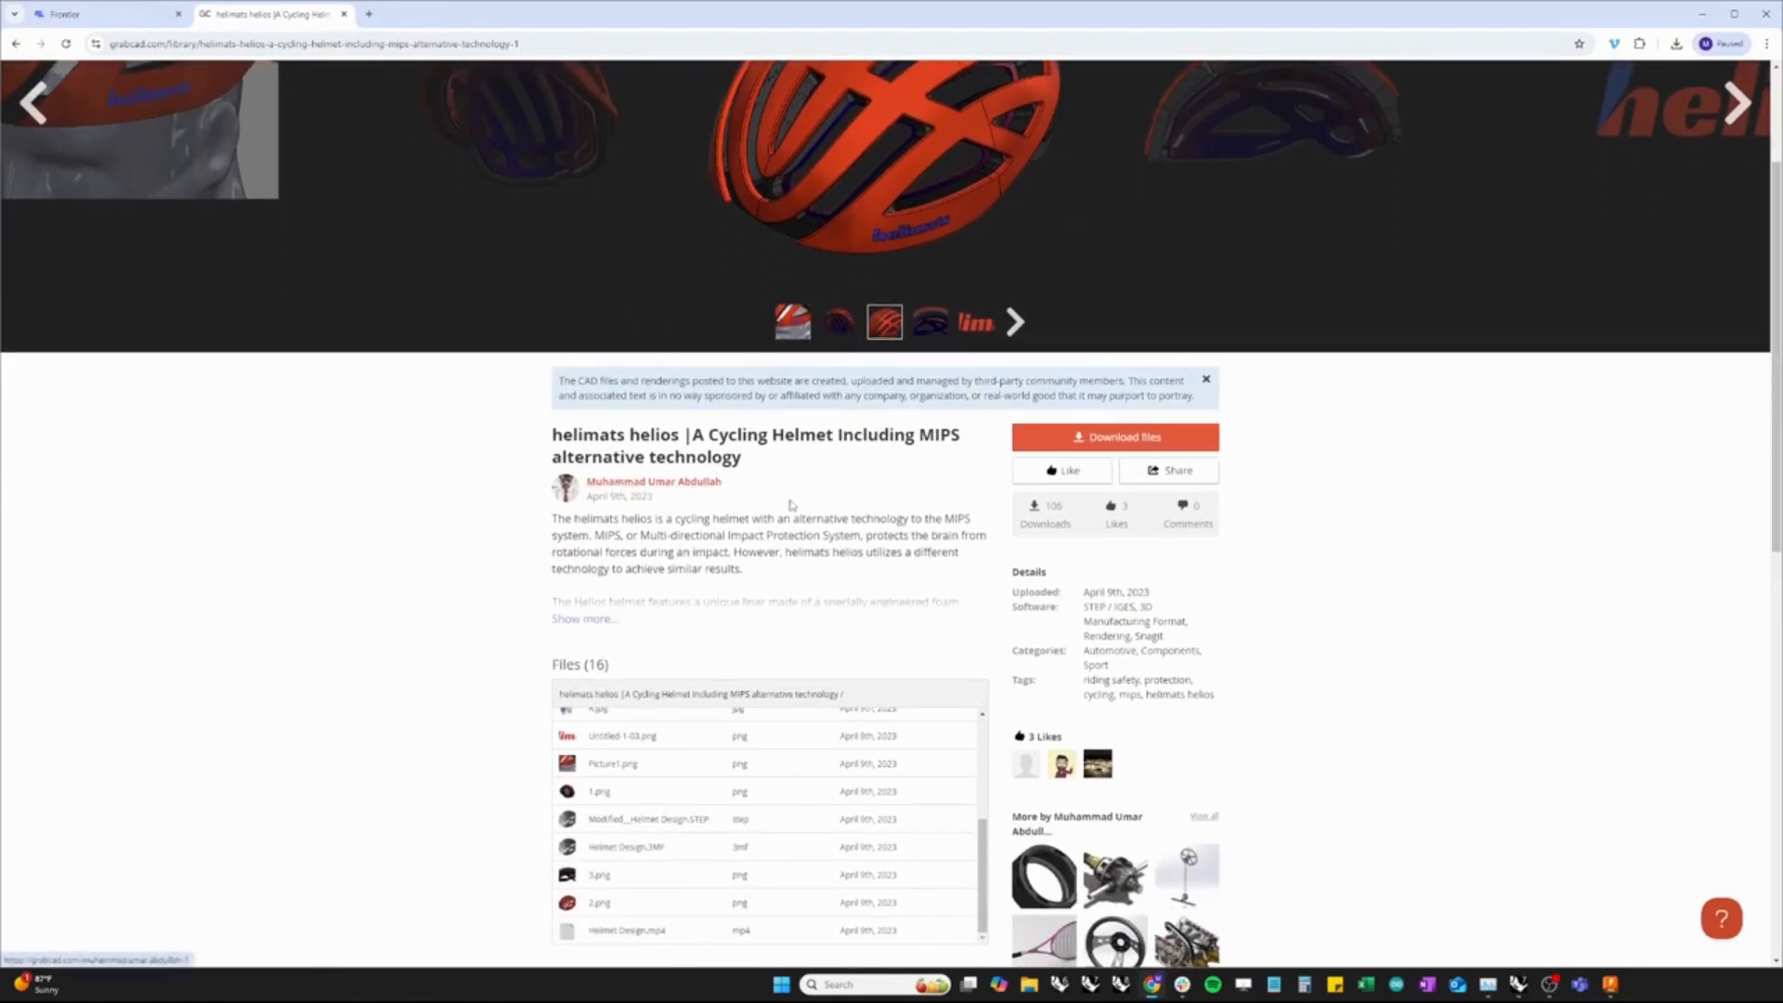
pyautogui.scroll(-1, 780, 509)
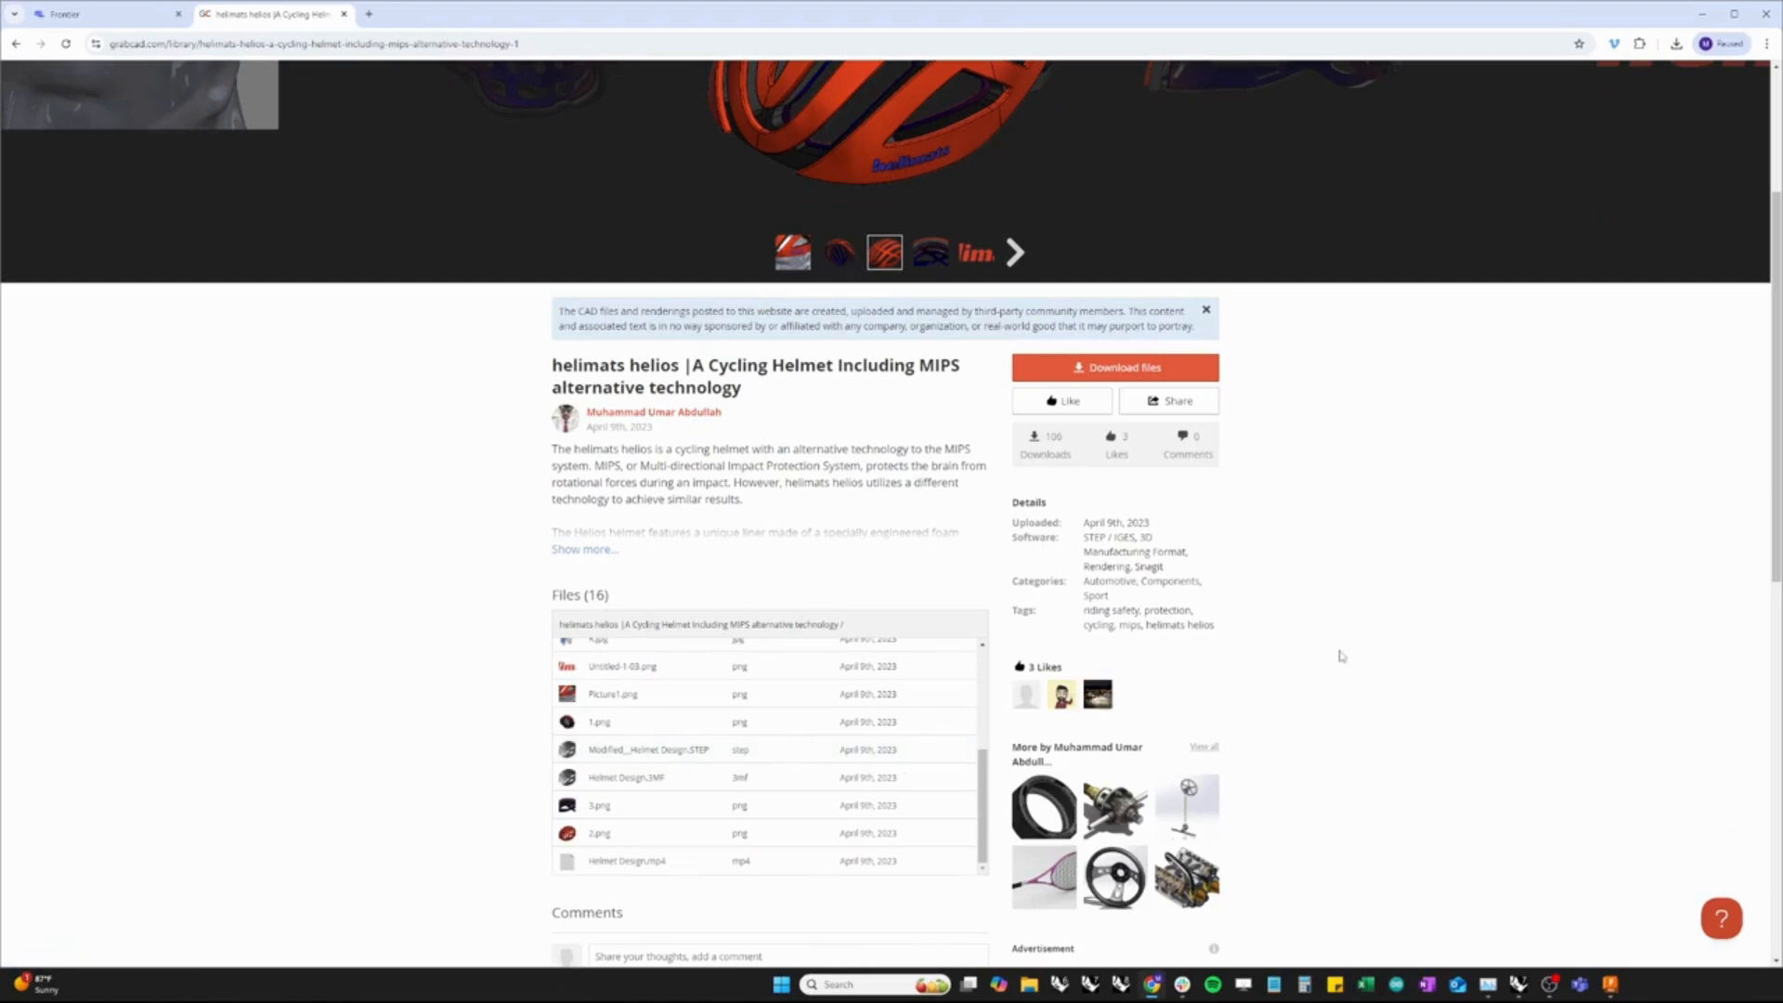
# Return to the Rhino helmet model, hide the OUTER SHELL layer and make the INNER SHELL layer current
pyautogui.click(1519, 984)
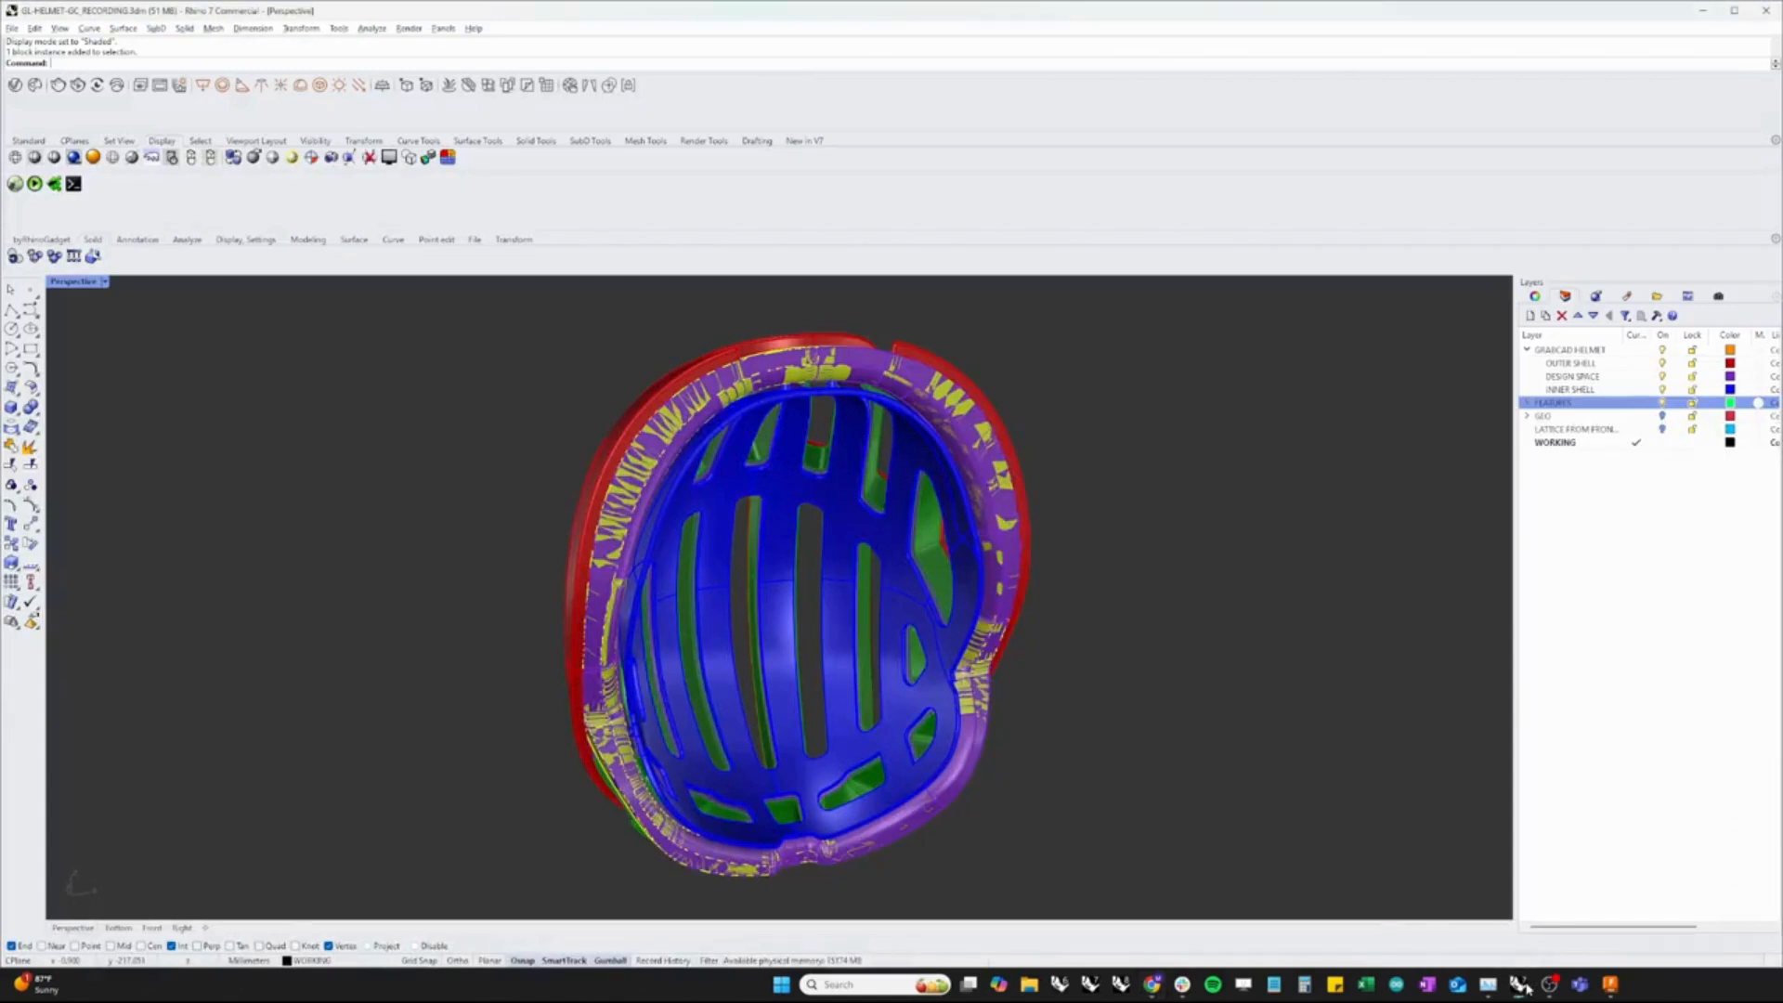
pyautogui.moveTo(810, 773); pyautogui.dragTo(919, 748, button='right')
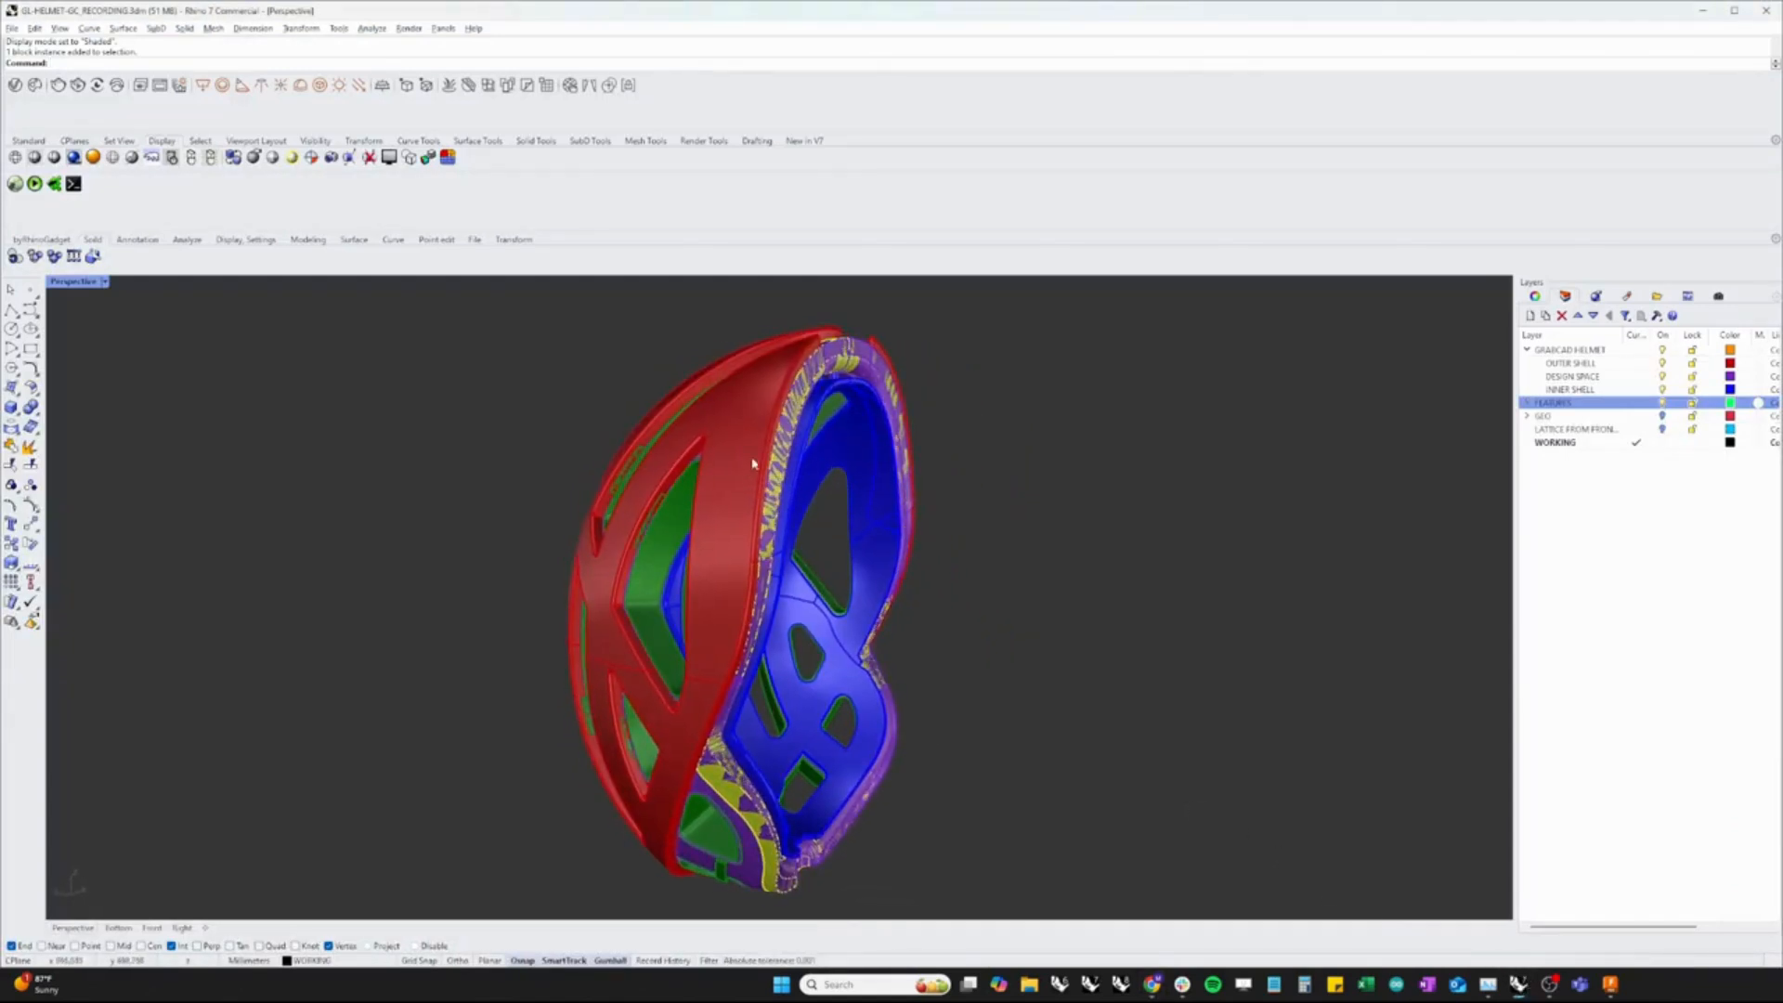
pyautogui.click(1661, 363)
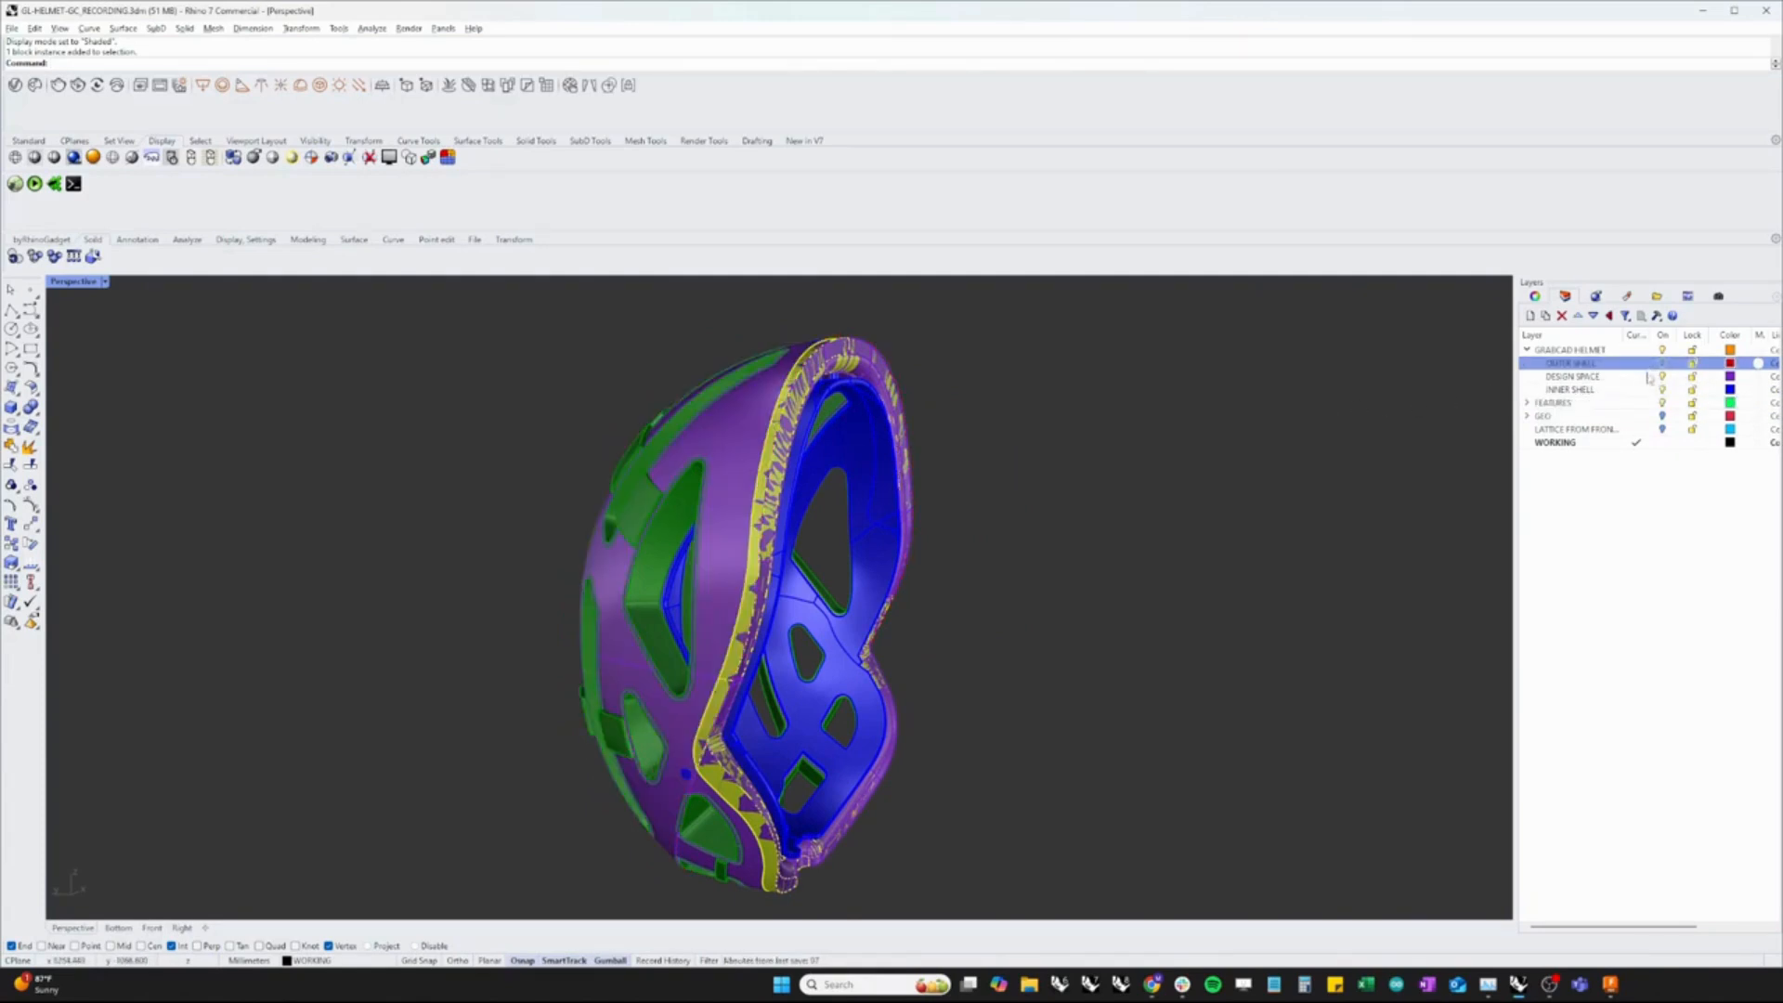
pyautogui.click(1643, 378)
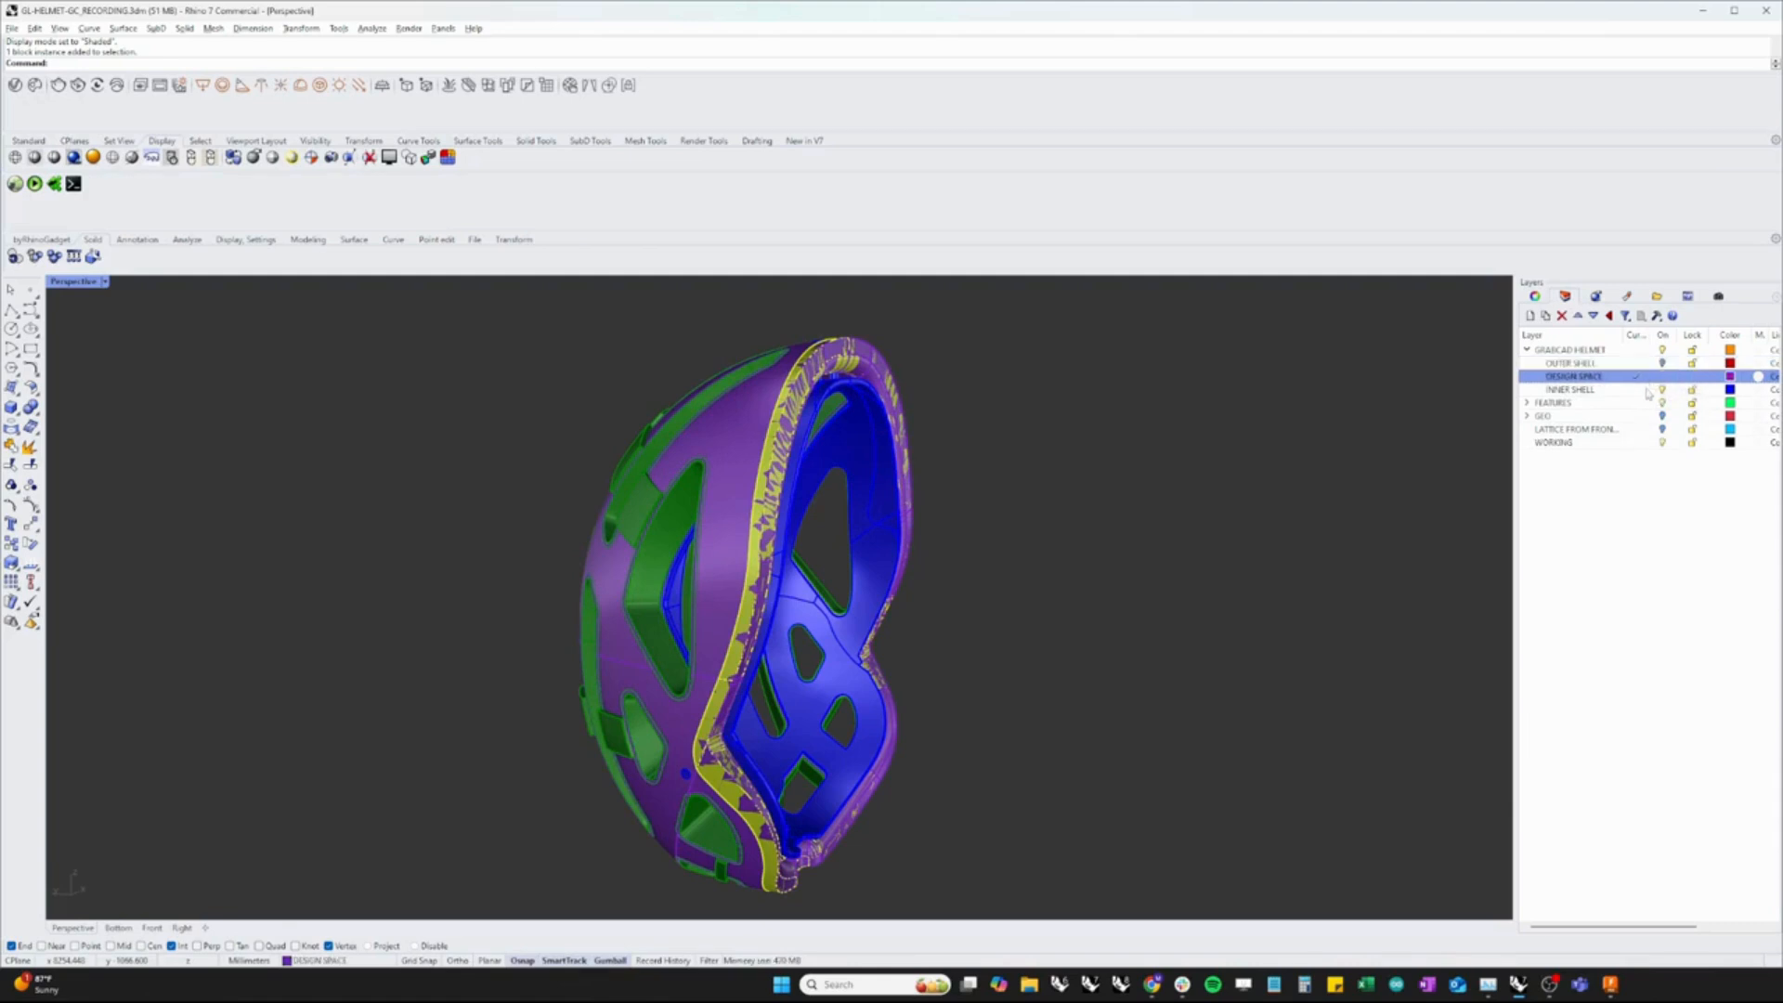
pyautogui.click(1646, 391)
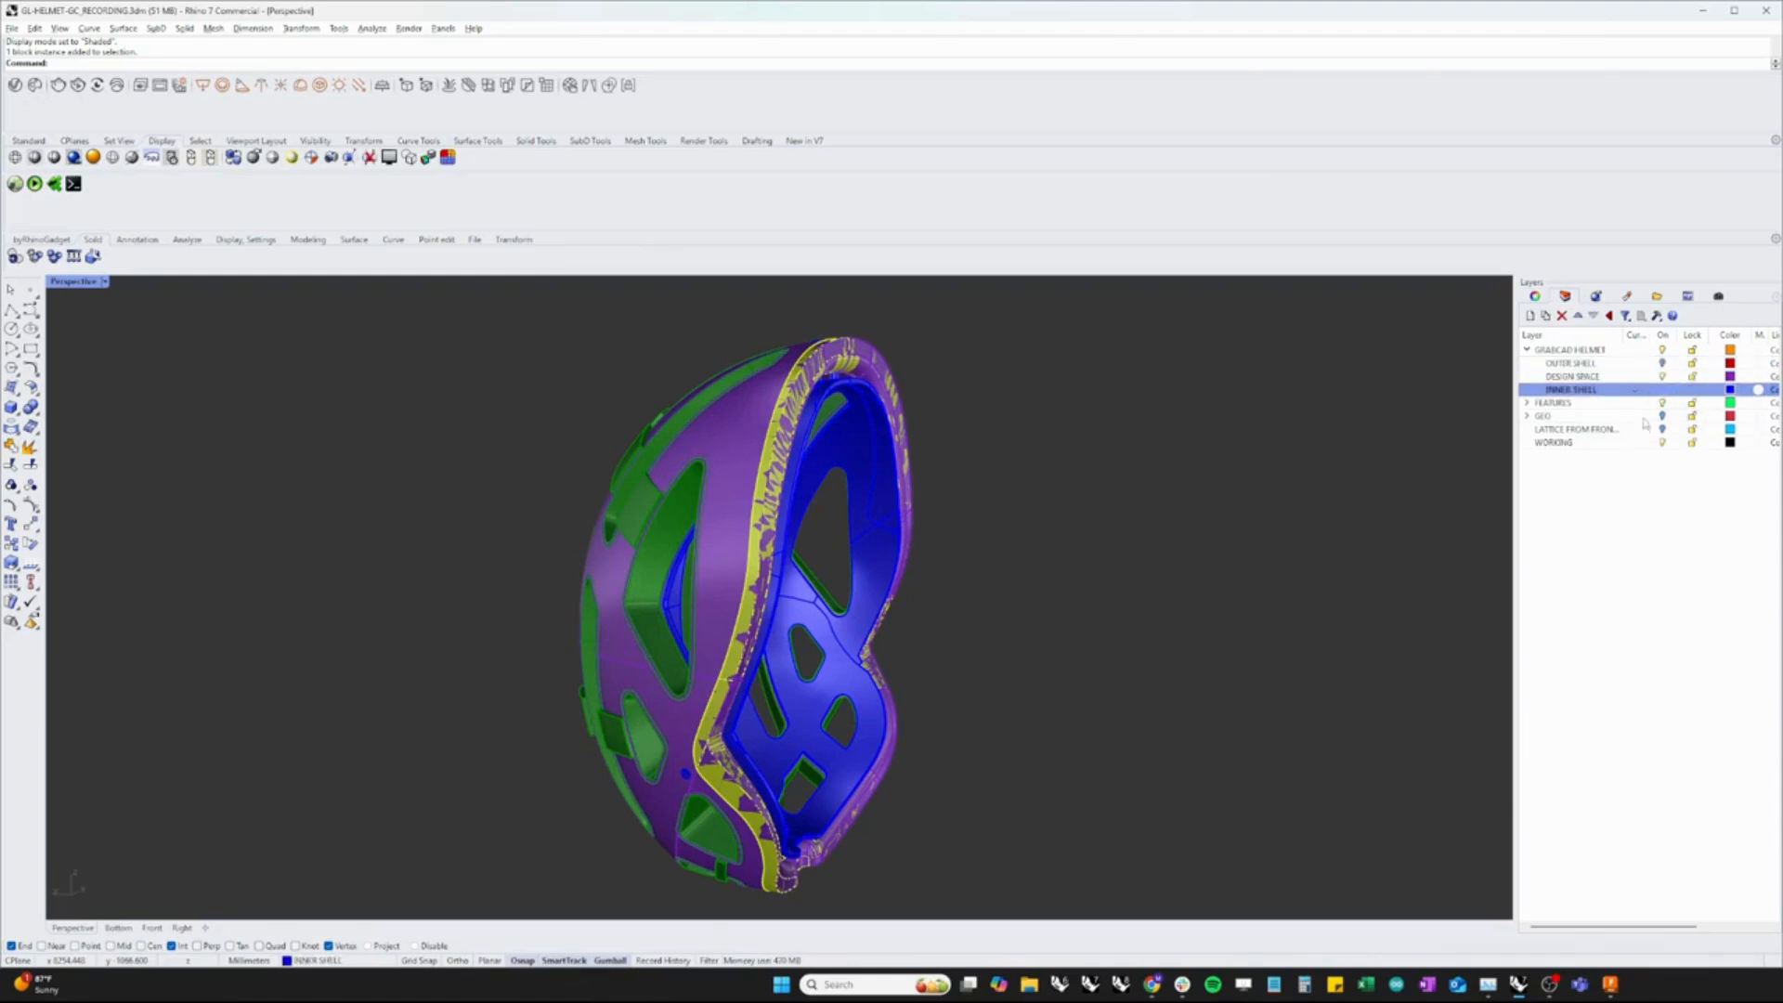
# Expand the FEATURES layer, make LATTICE SIDE SKINS current, and hide the DESIGN SPACE and INNER SHELL layers
pyautogui.click(1527, 403)
pyautogui.click(1657, 417)
pyautogui.click(1662, 403)
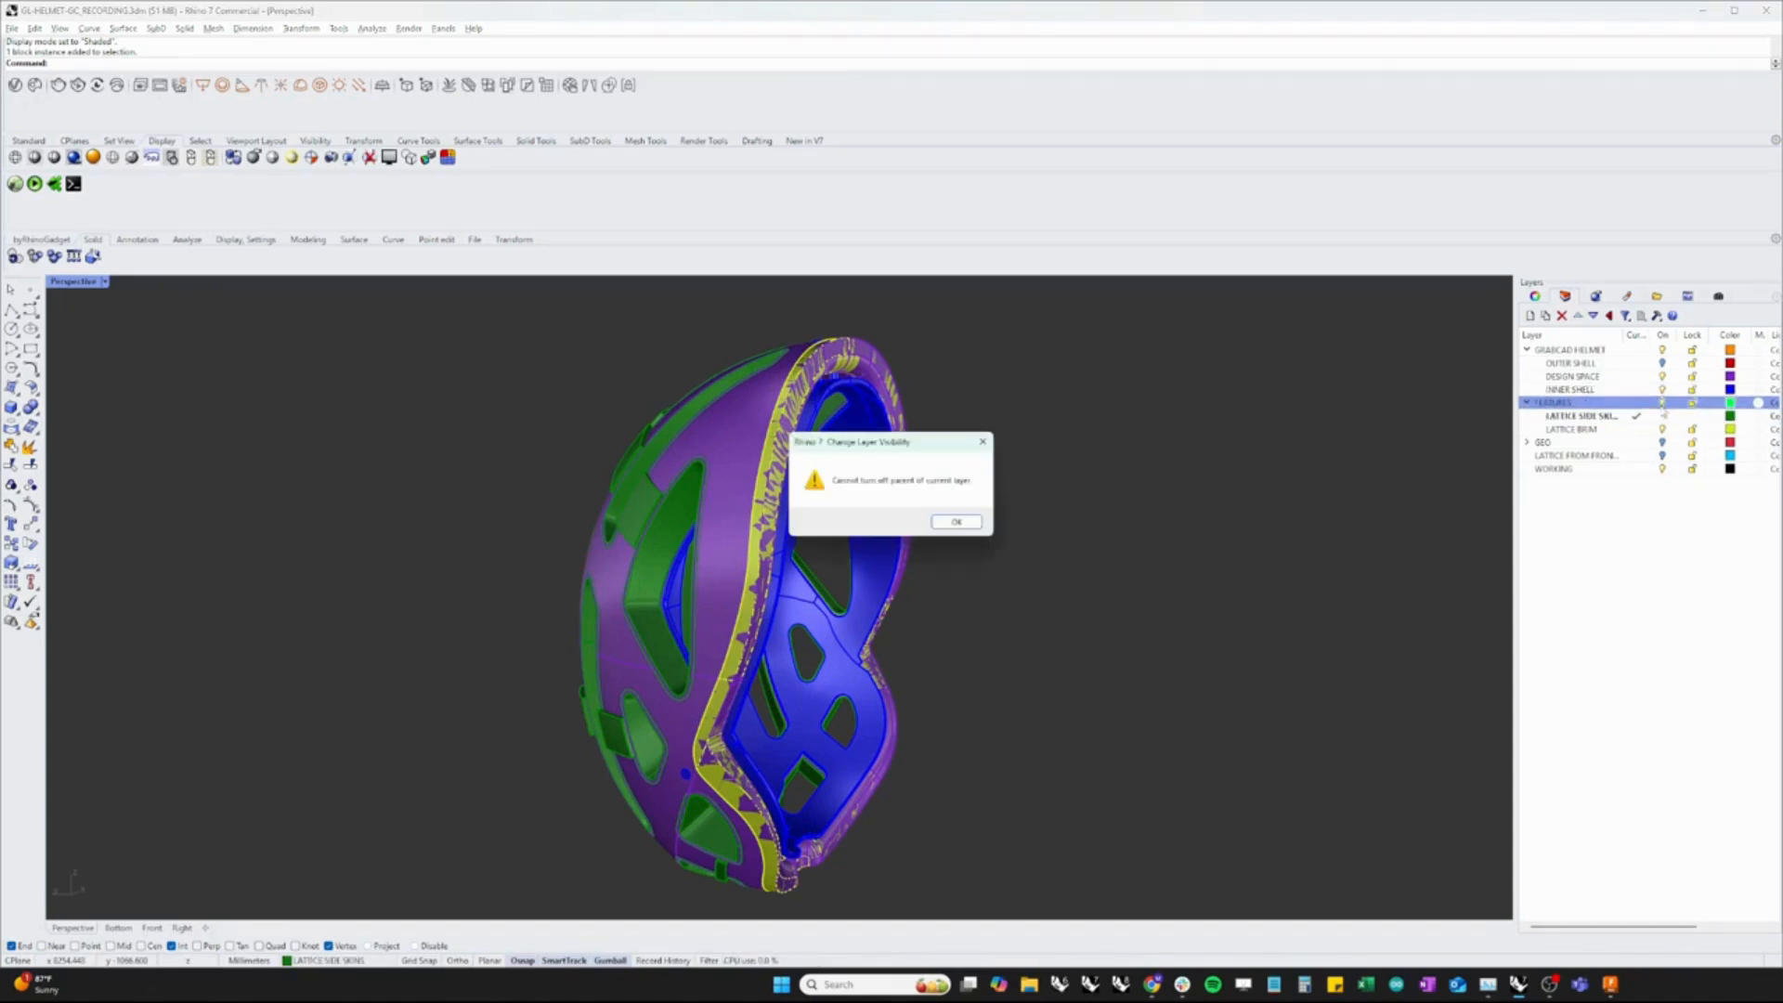
pyautogui.click(955, 520)
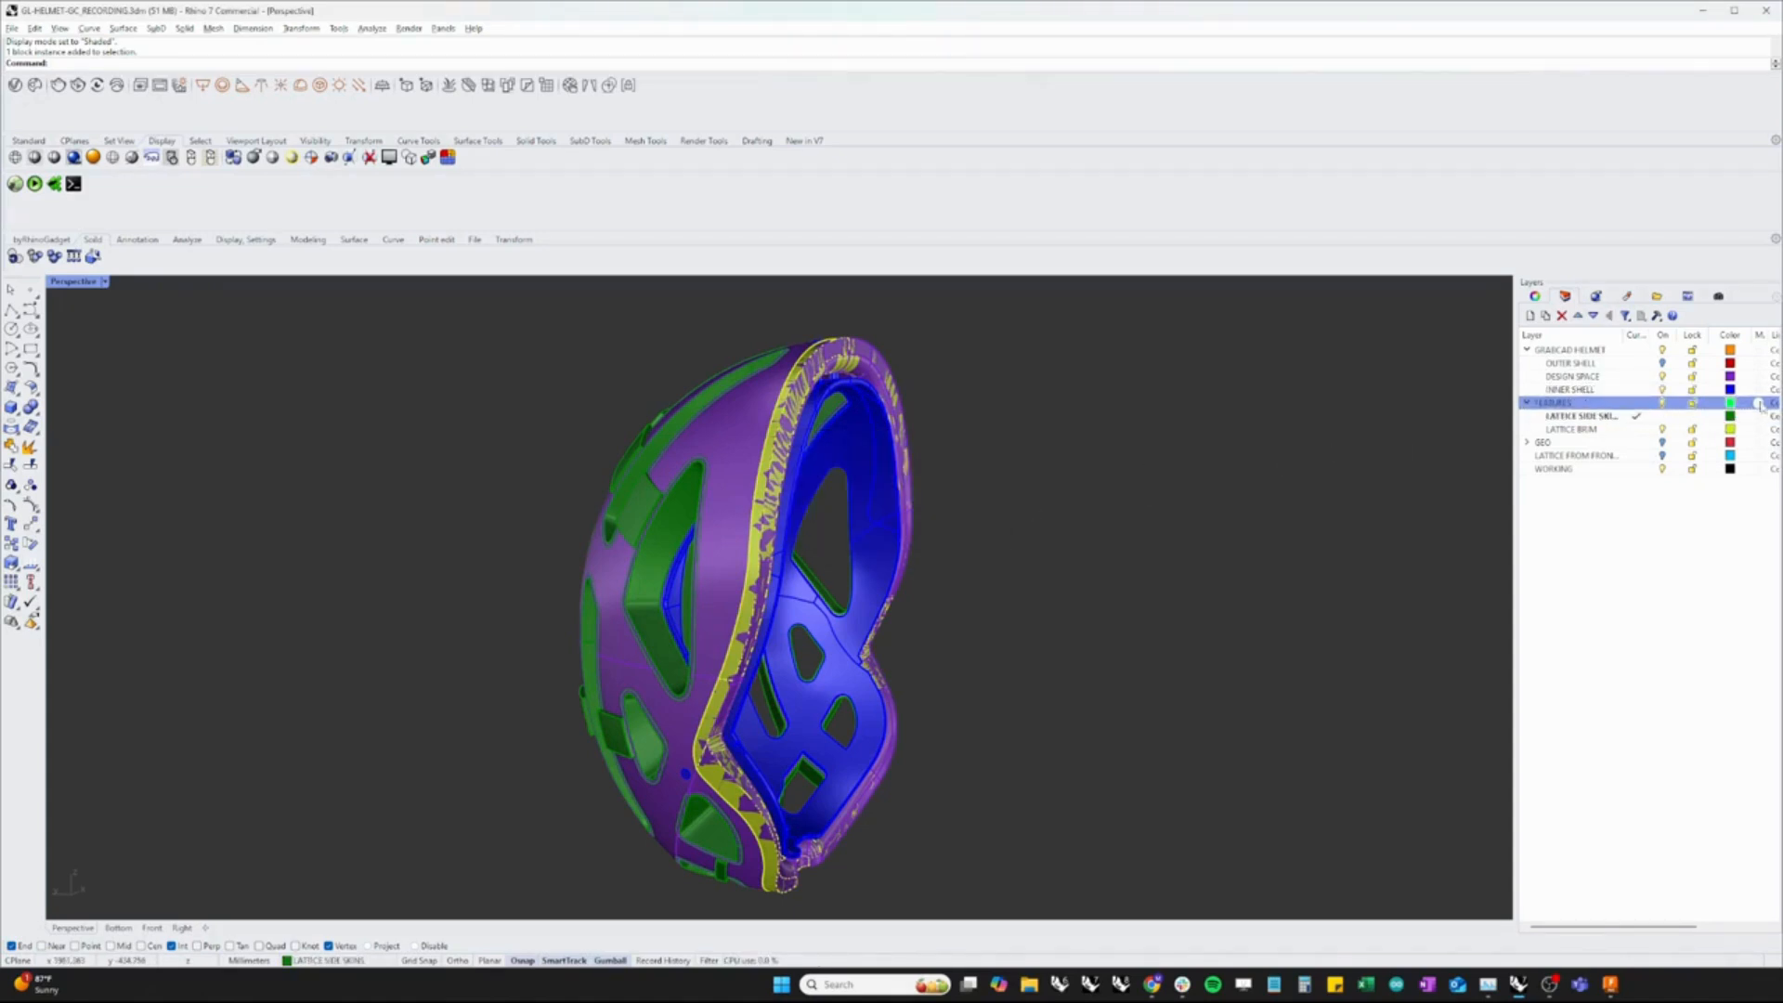
pyautogui.click(1662, 376)
pyautogui.click(1662, 389)
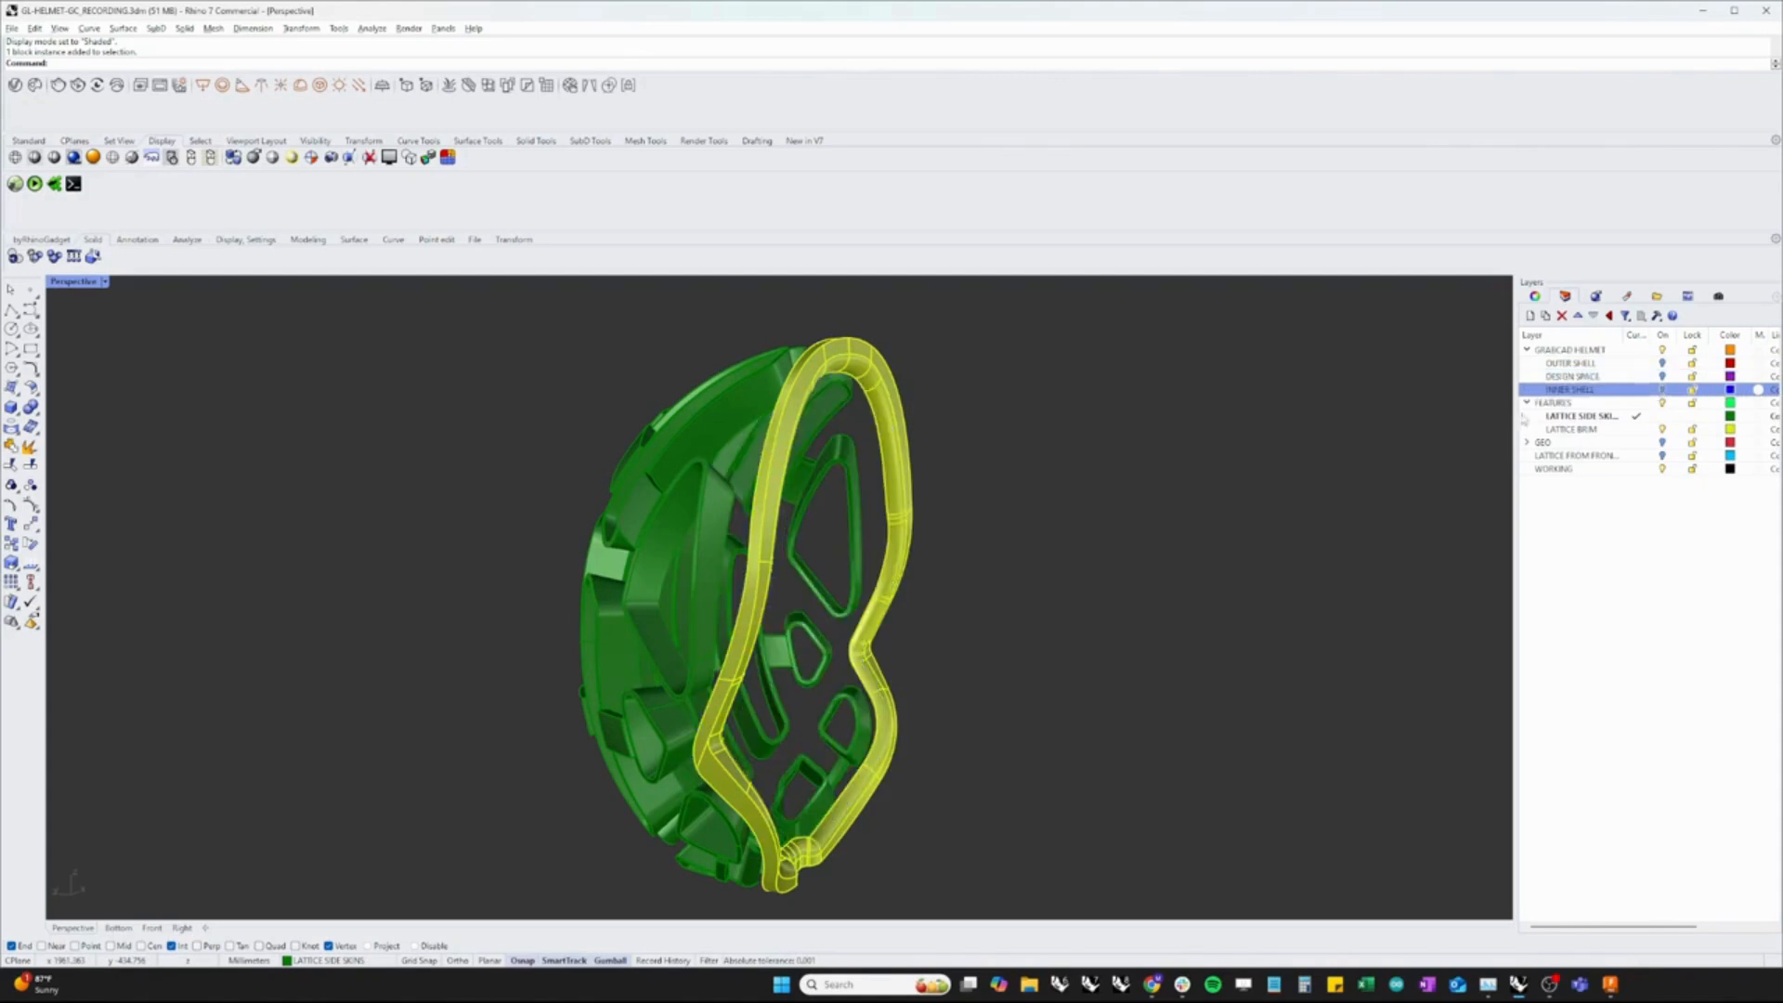
# Inspect the isolated features by selecting the yellow lattice brim and the green side skins, and clear the selection
pyautogui.moveTo(833, 460); pyautogui.dragTo(678, 627, button='right')
pyautogui.click(701, 641)
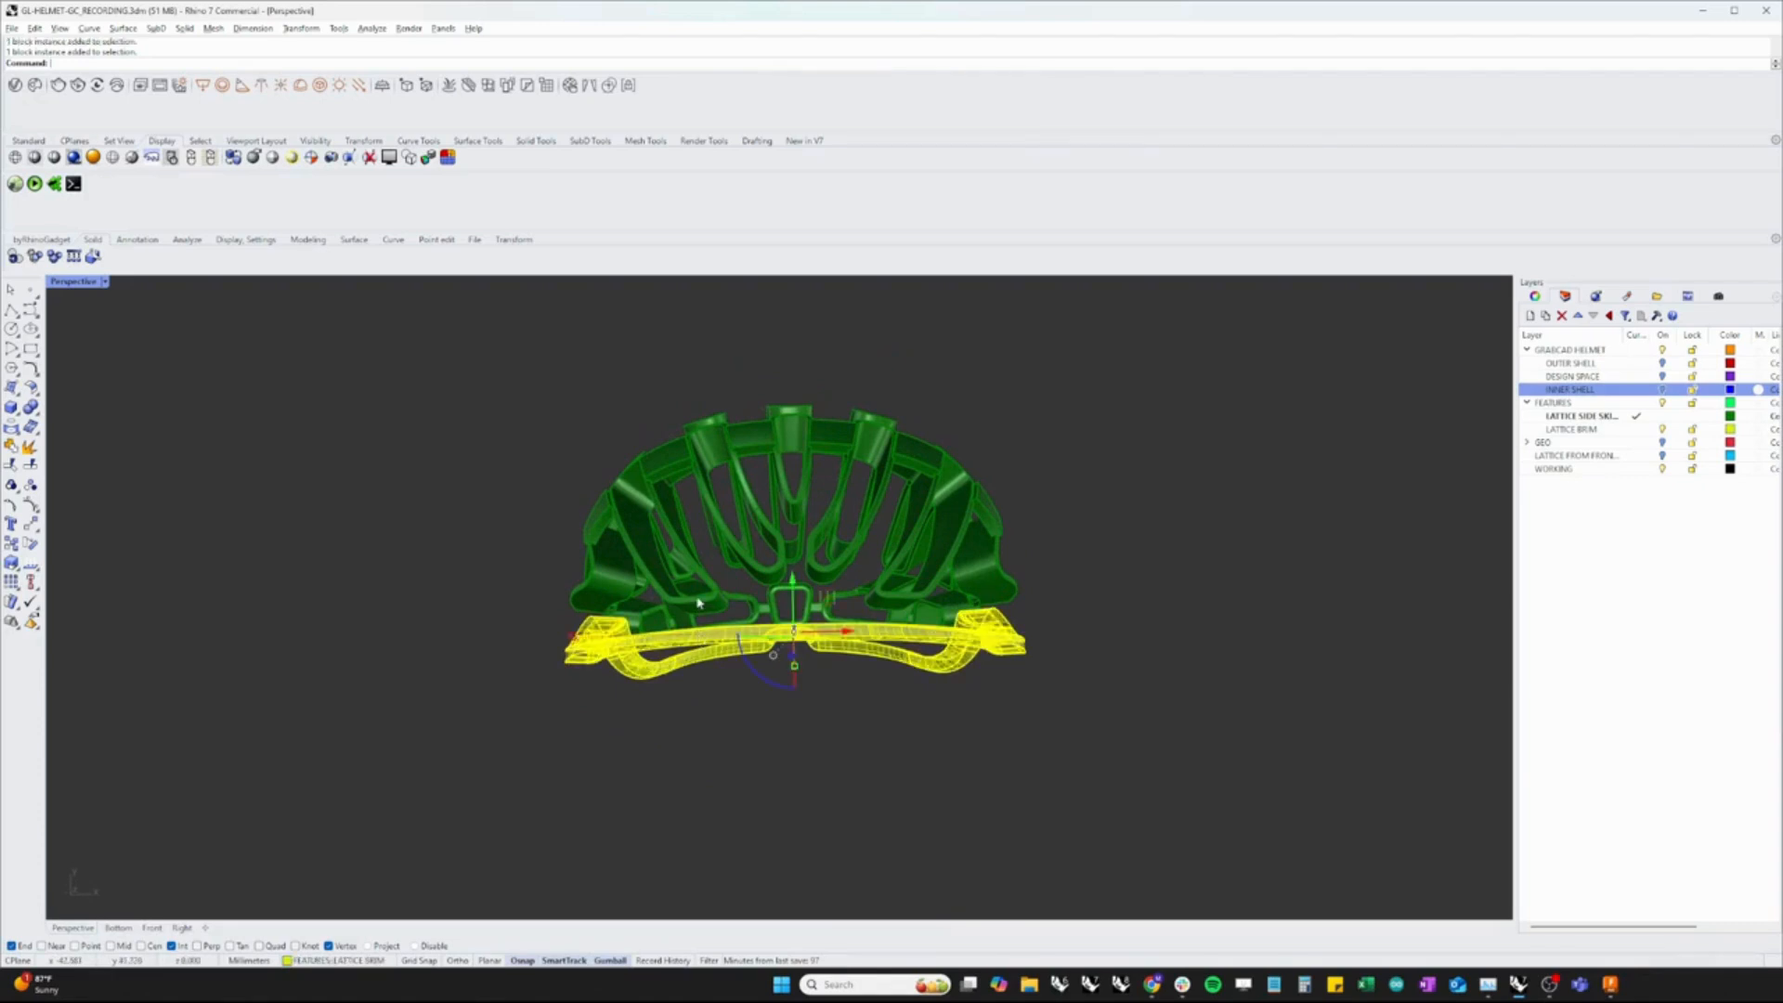
pyautogui.click(698, 603)
pyautogui.moveTo(815, 674); pyautogui.dragTo(1021, 650, button='right')
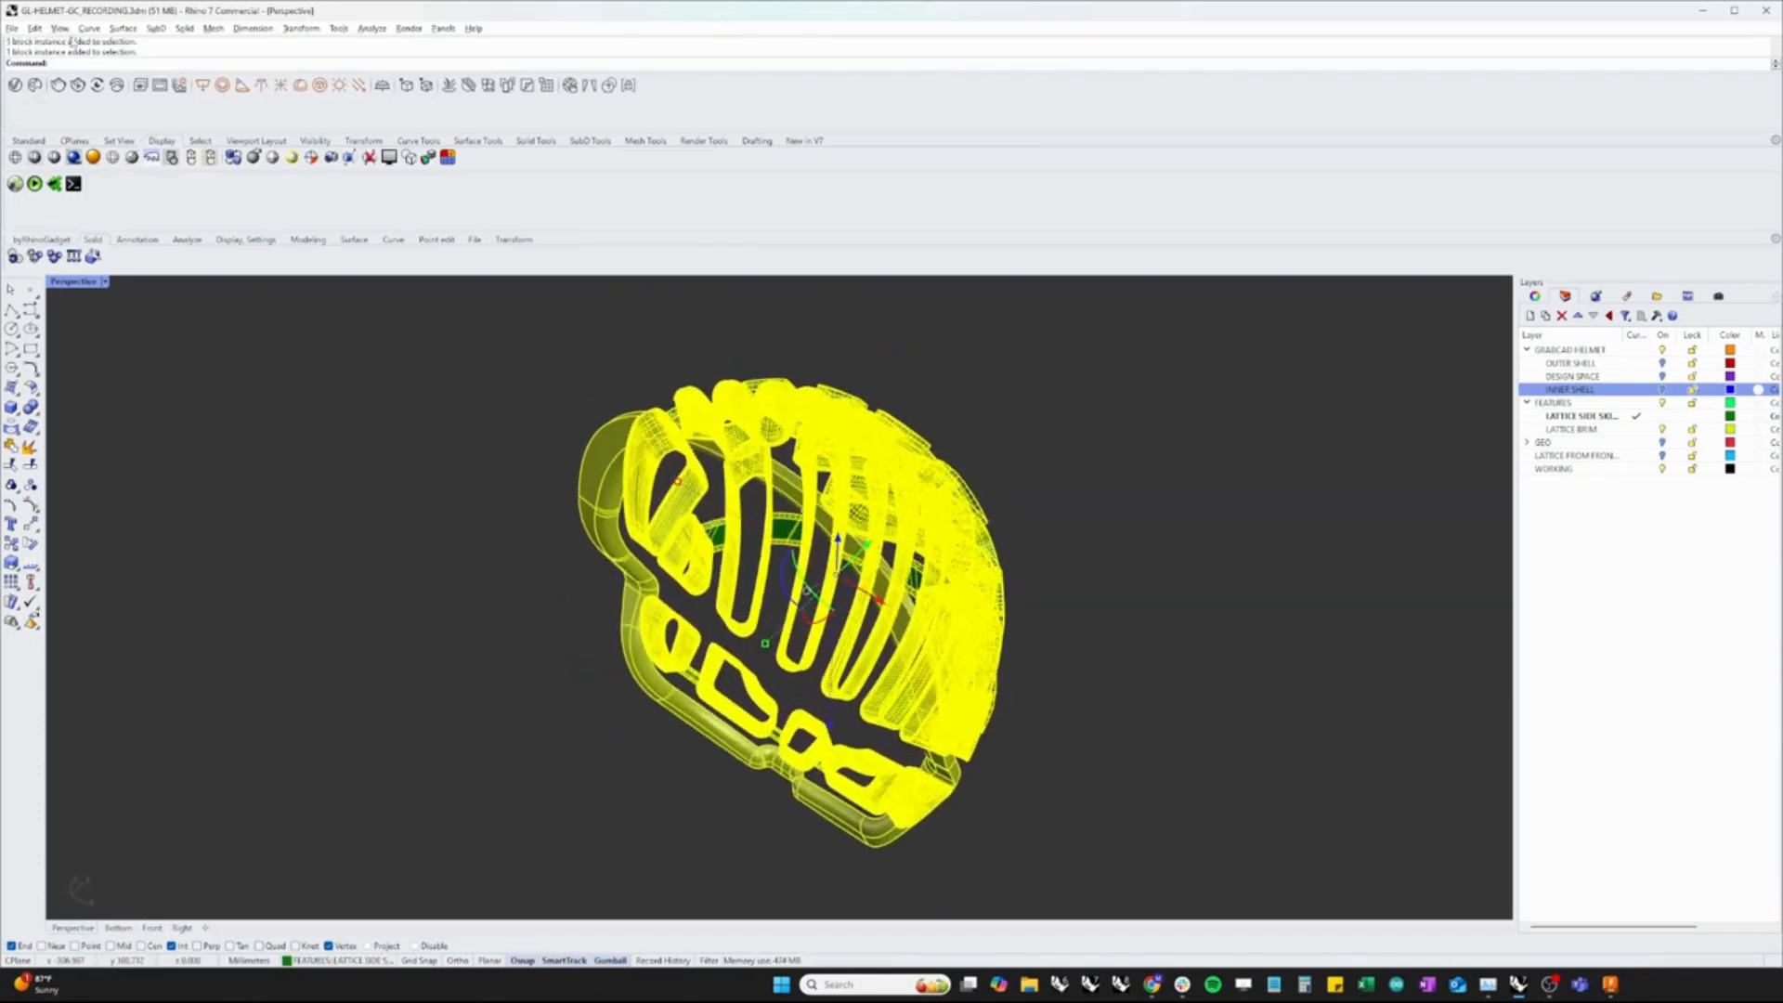
pyautogui.click(1098, 587)
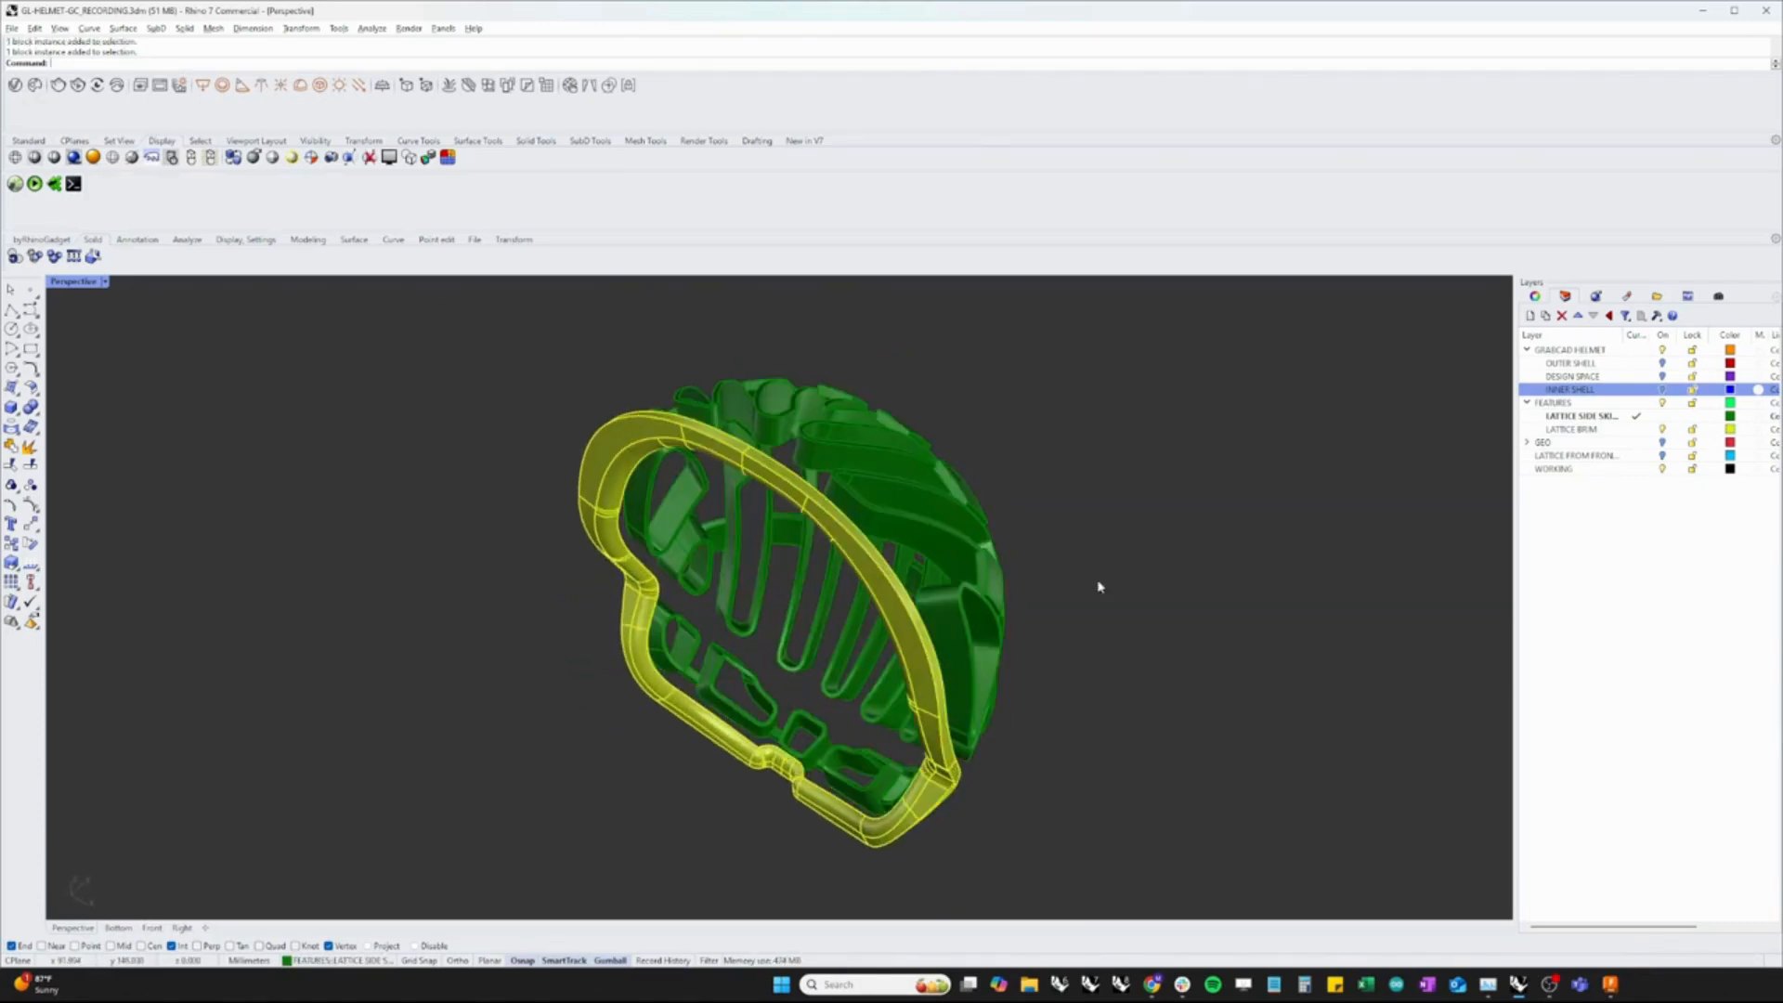
# Show the INNER SHELL, DESIGN SPACE and OUTER SHELL layers again and view the complete helmet
pyautogui.click(1662, 389)
pyautogui.click(1662, 376)
pyautogui.click(1662, 363)
pyautogui.moveTo(1278, 581); pyautogui.dragTo(1081, 521, button='right')
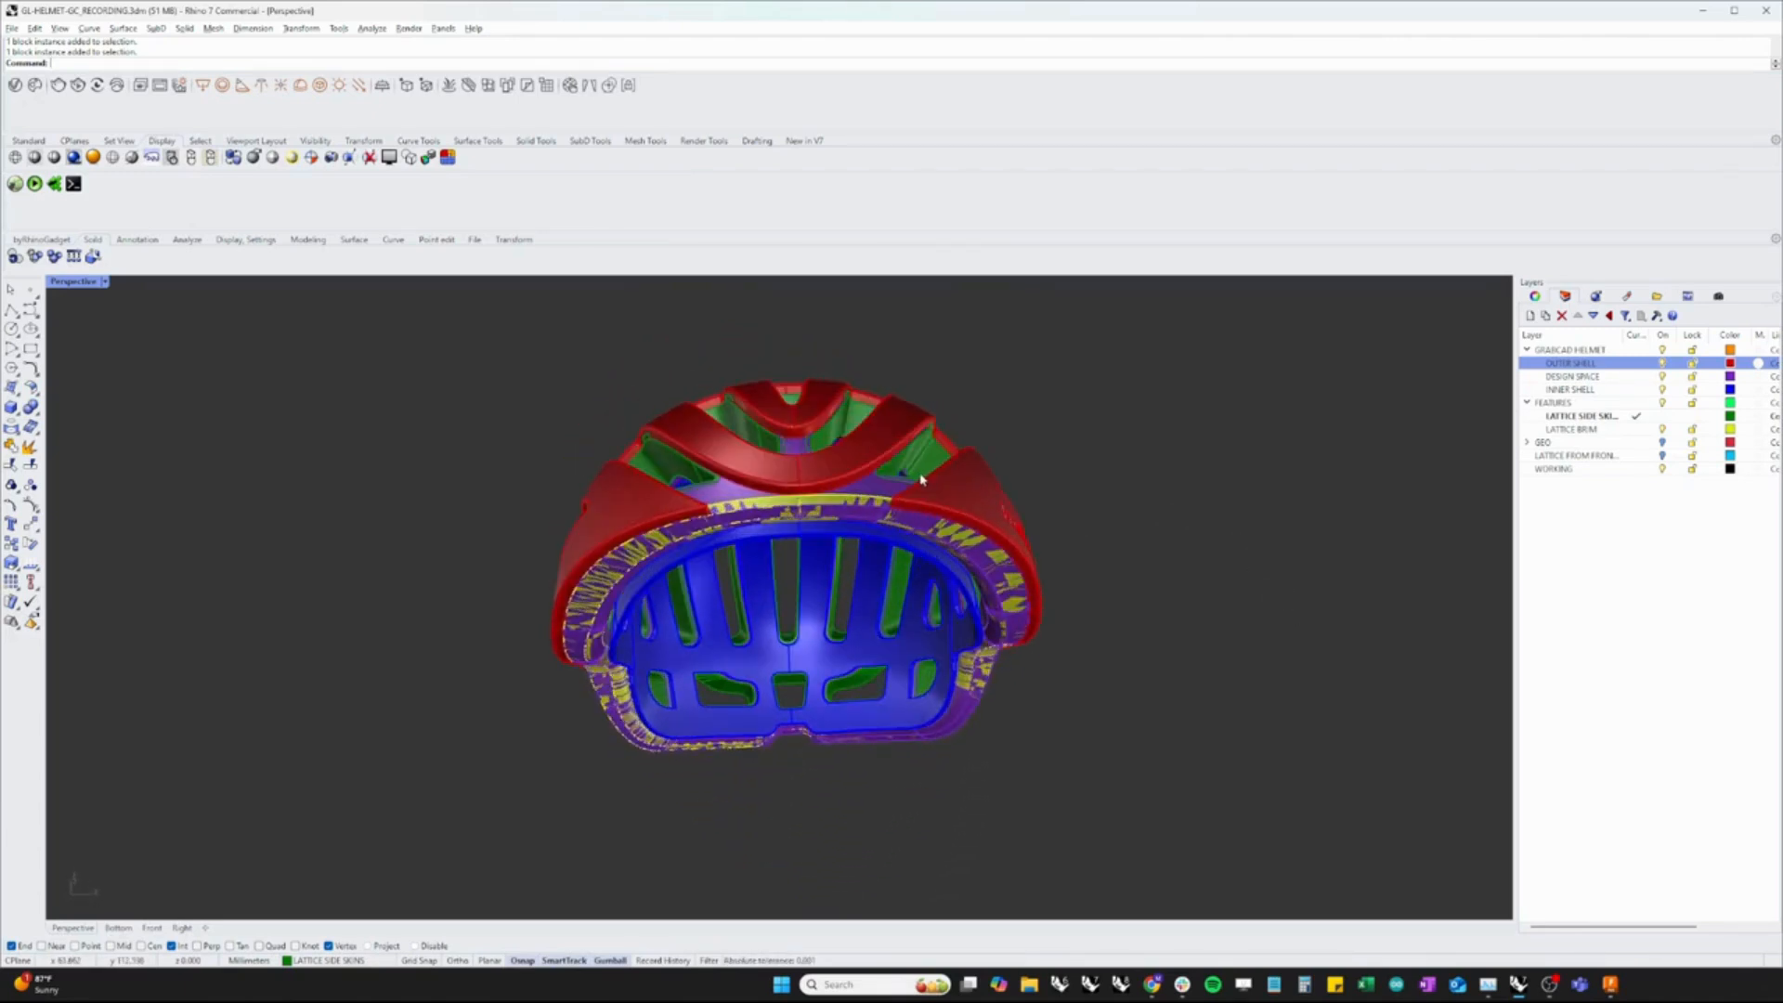
pyautogui.moveTo(310, 343); pyautogui.dragTo(1098, 816)
pyautogui.click(12, 28)
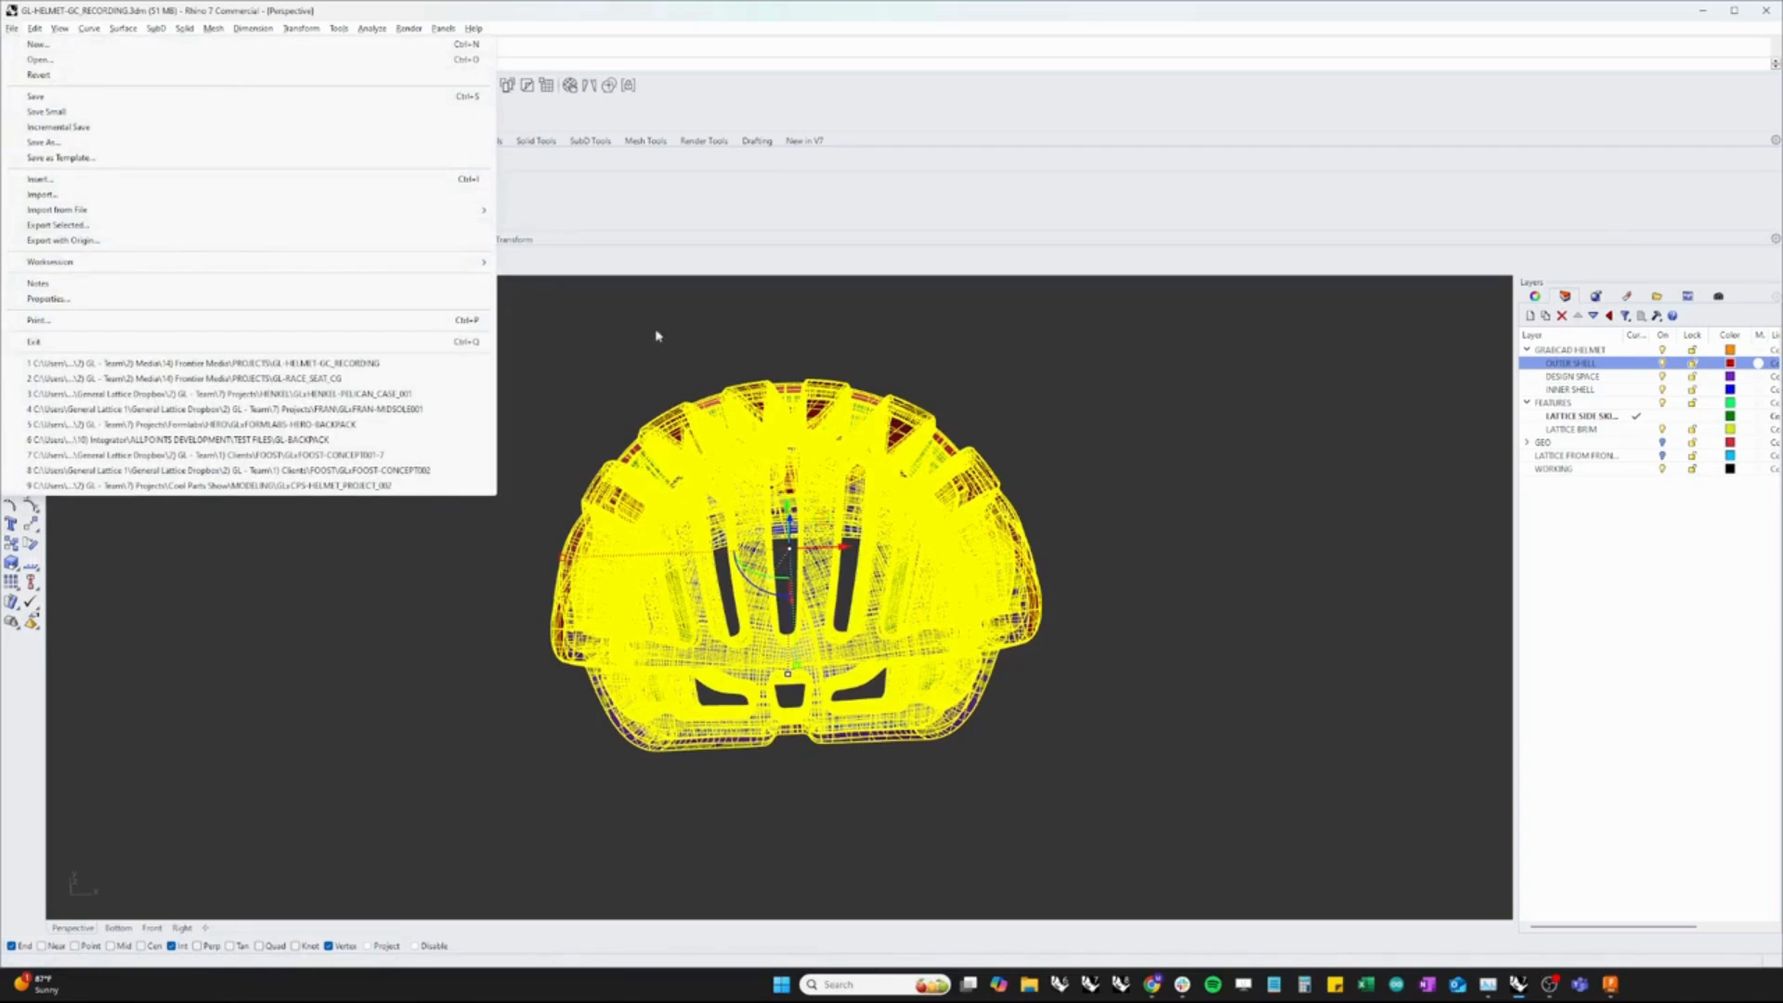
pyautogui.click(1069, 445)
pyautogui.moveTo(1070, 445); pyautogui.dragTo(1066, 481, button='right')
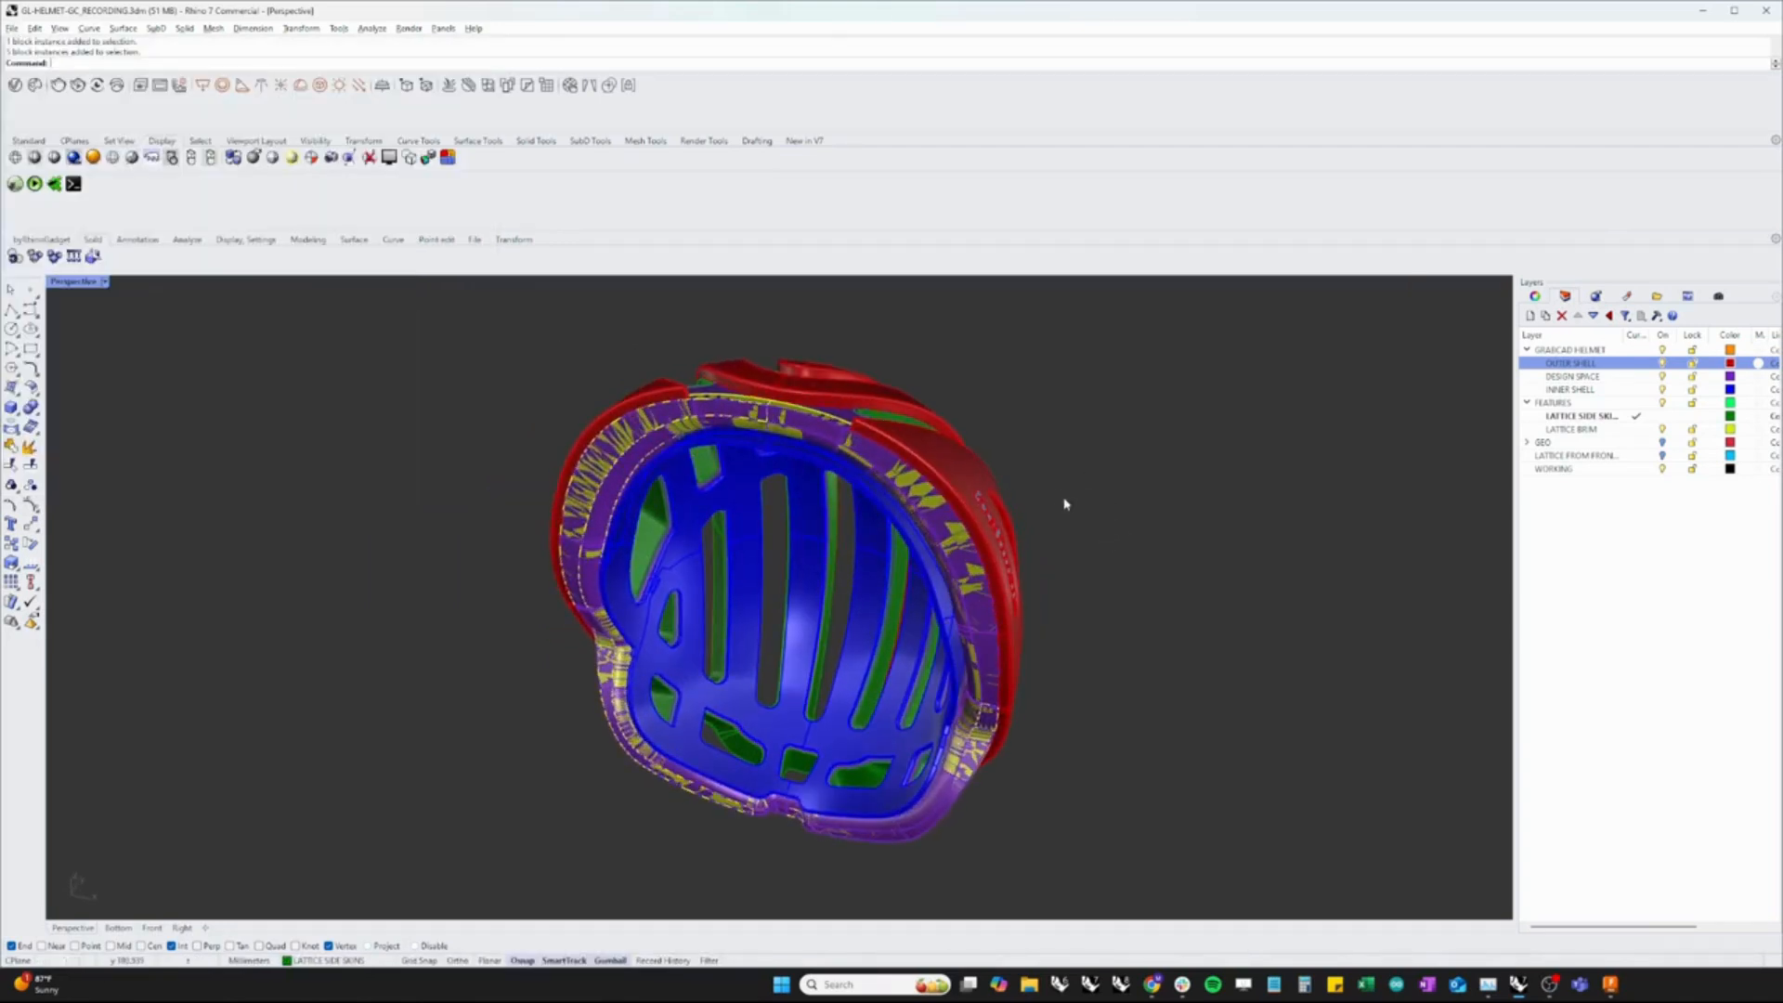
# Switch to the helmet design in Fusion, expand both component groups and toggle the LATTICE SIDE SKINS component off and on
pyautogui.click(1611, 984)
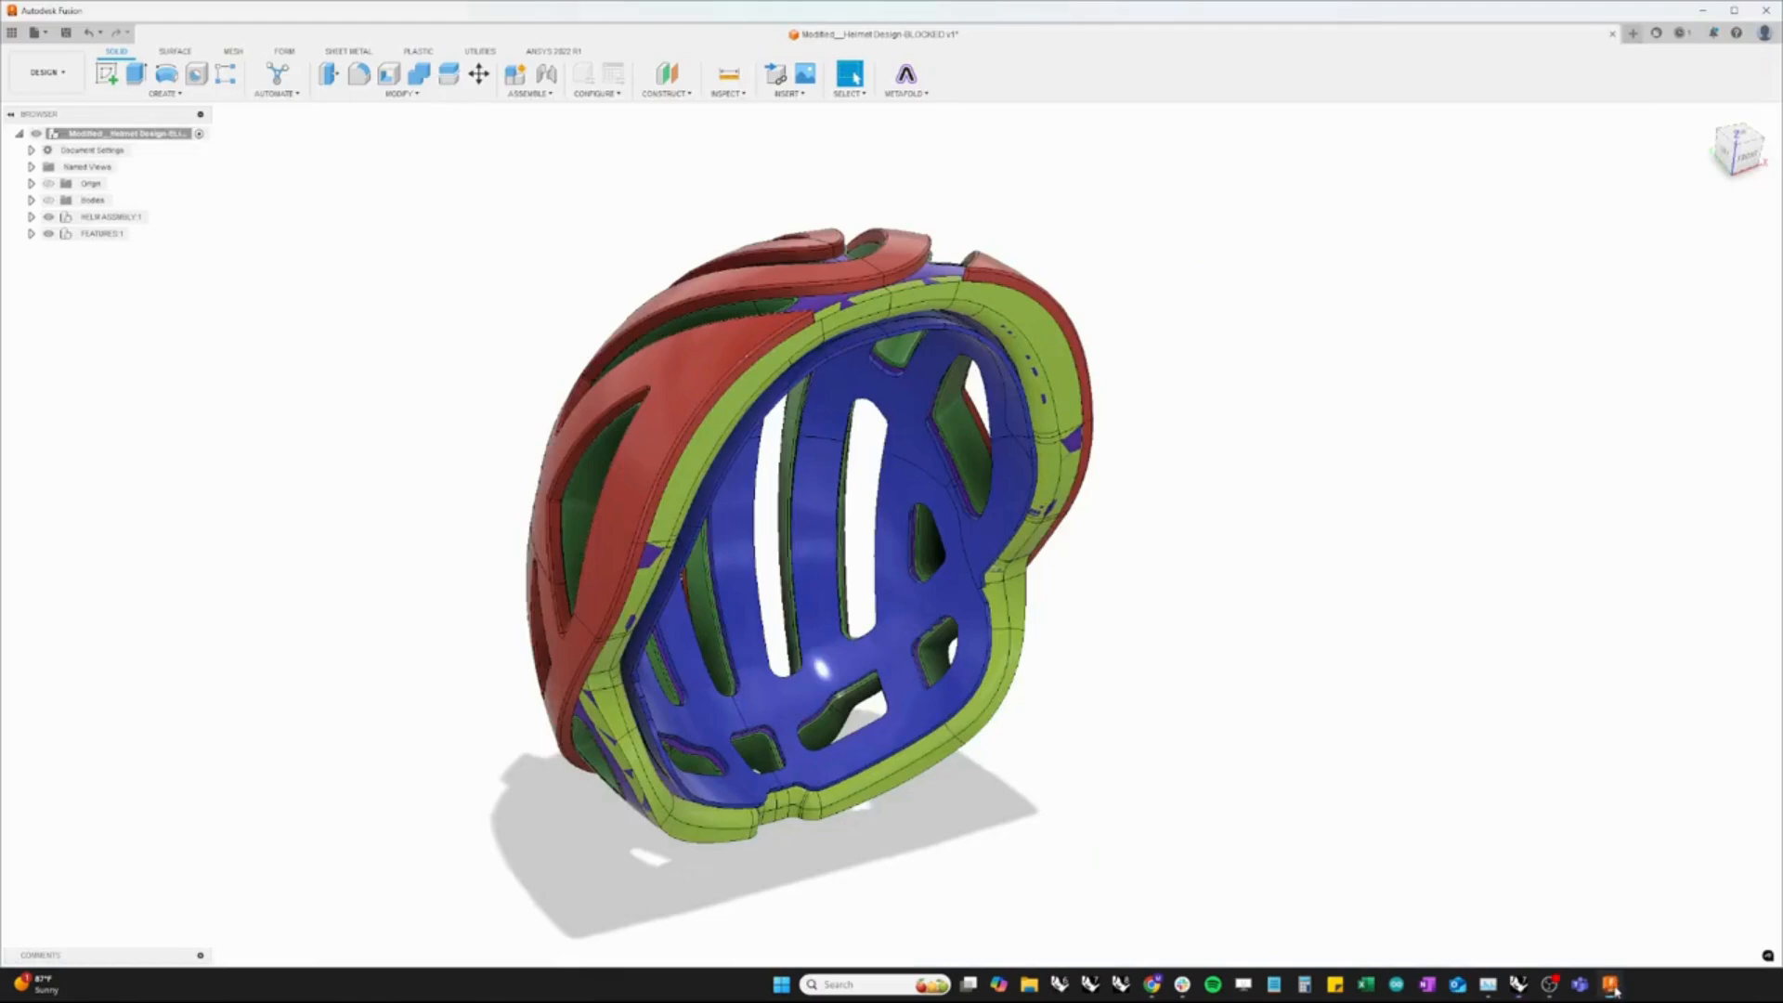
pyautogui.keyDown('shift'); pyautogui.moveTo(1204, 713); pyautogui.dragTo(1290, 691, button='middle'); pyautogui.keyUp('shift')
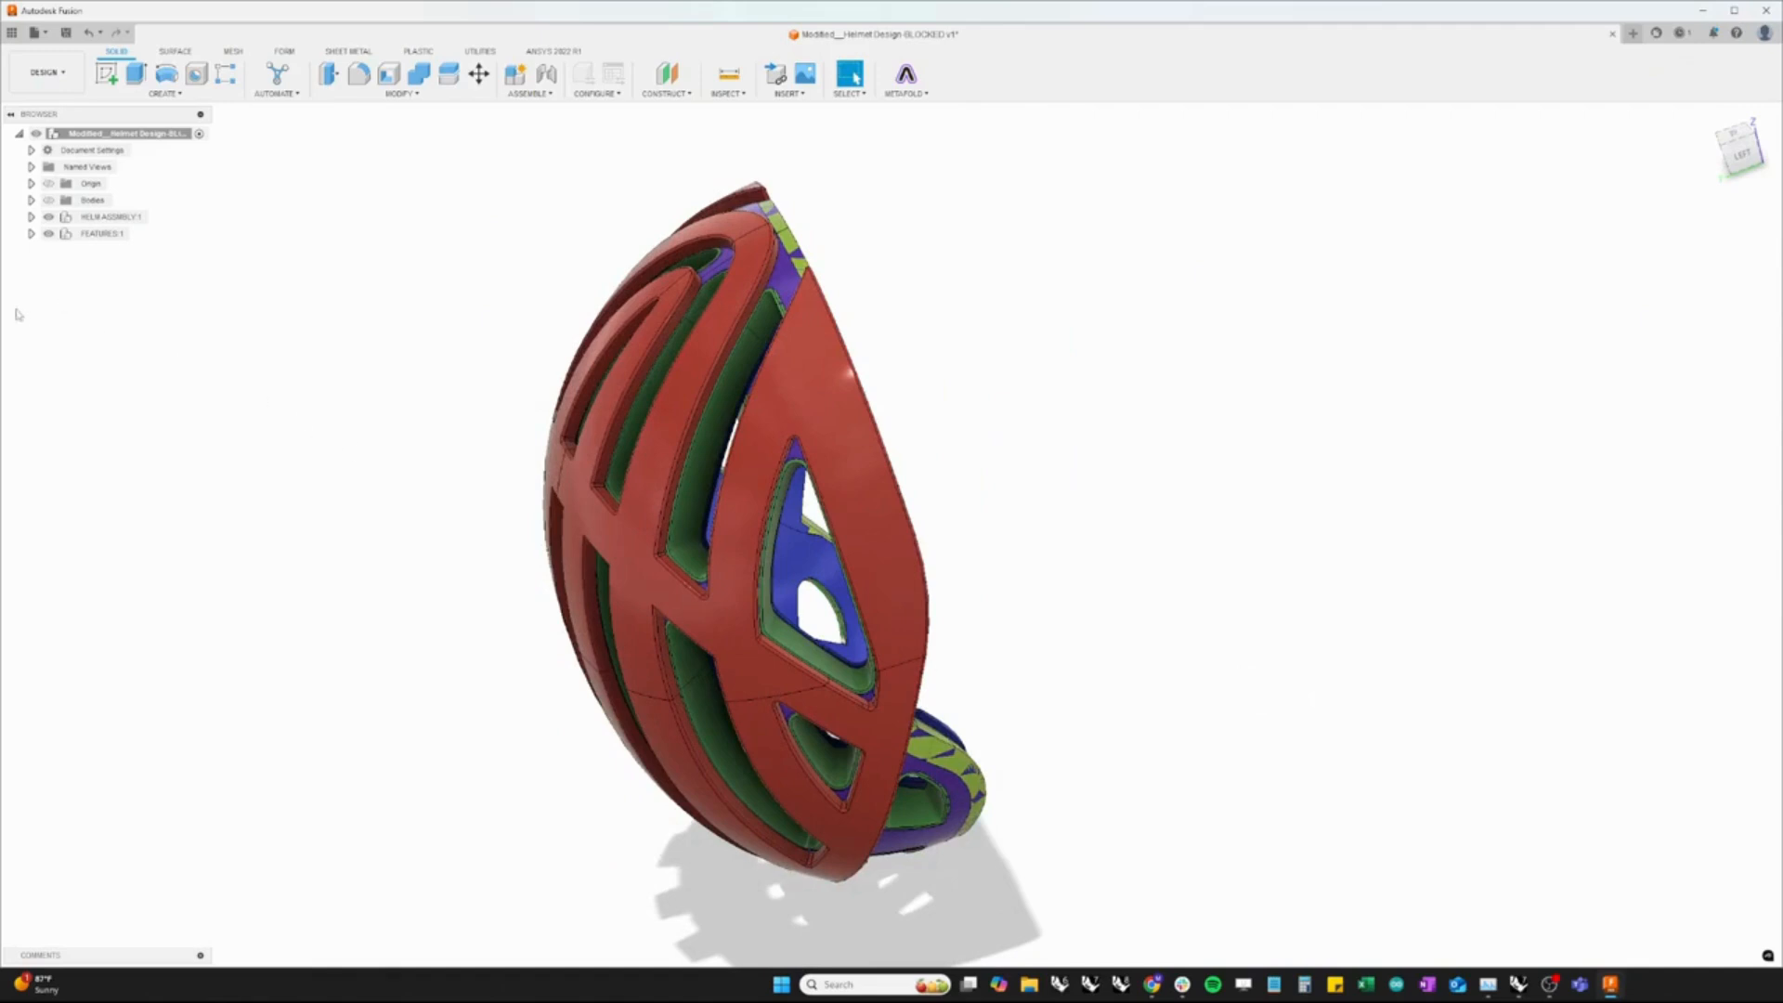
pyautogui.click(31, 217)
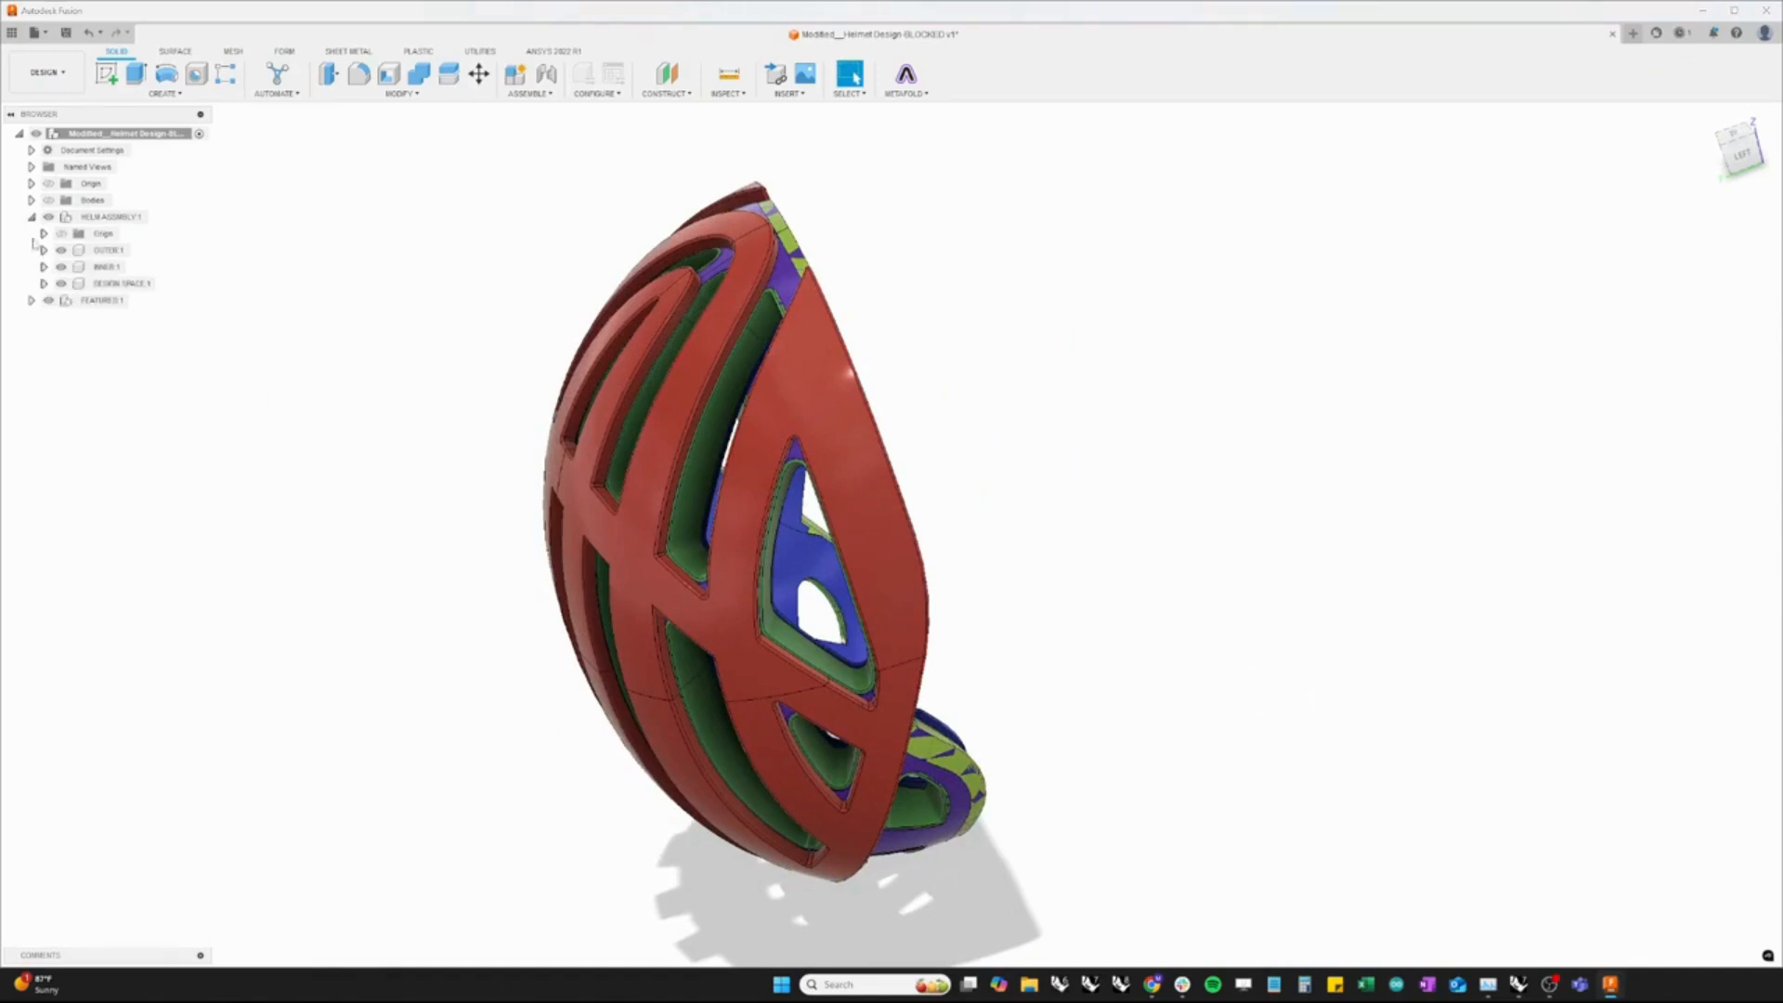
pyautogui.click(31, 301)
pyautogui.click(60, 334)
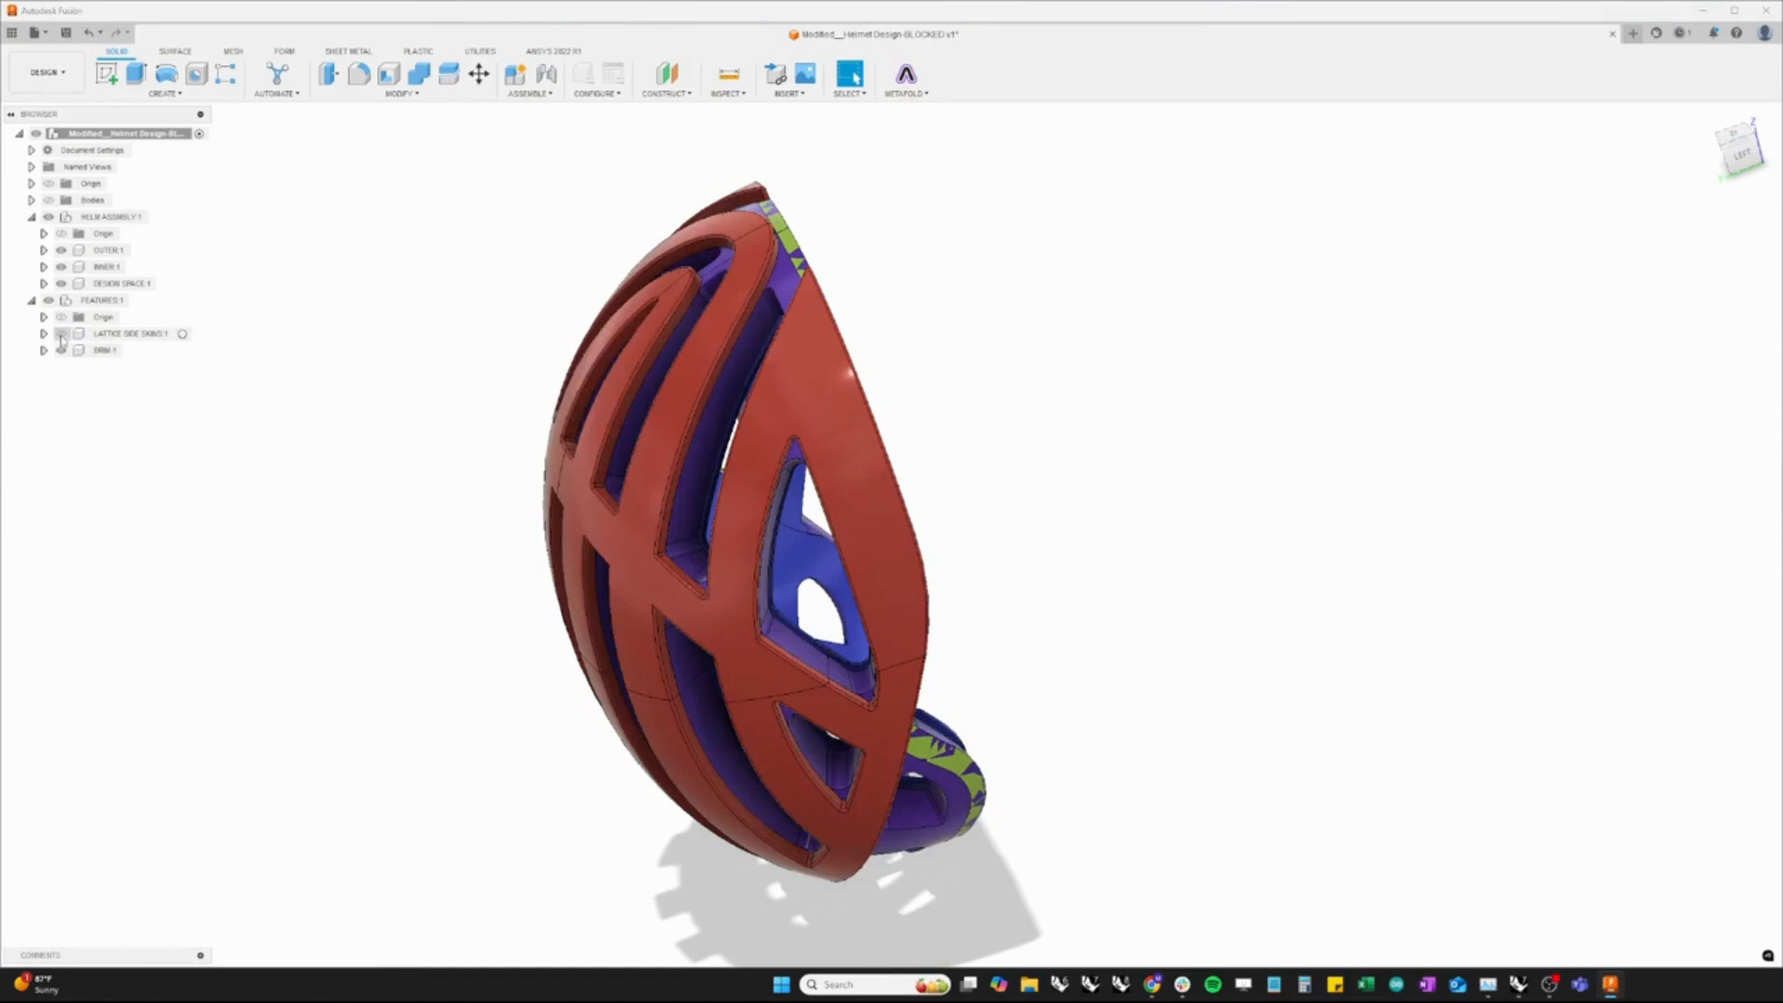
pyautogui.click(60, 334)
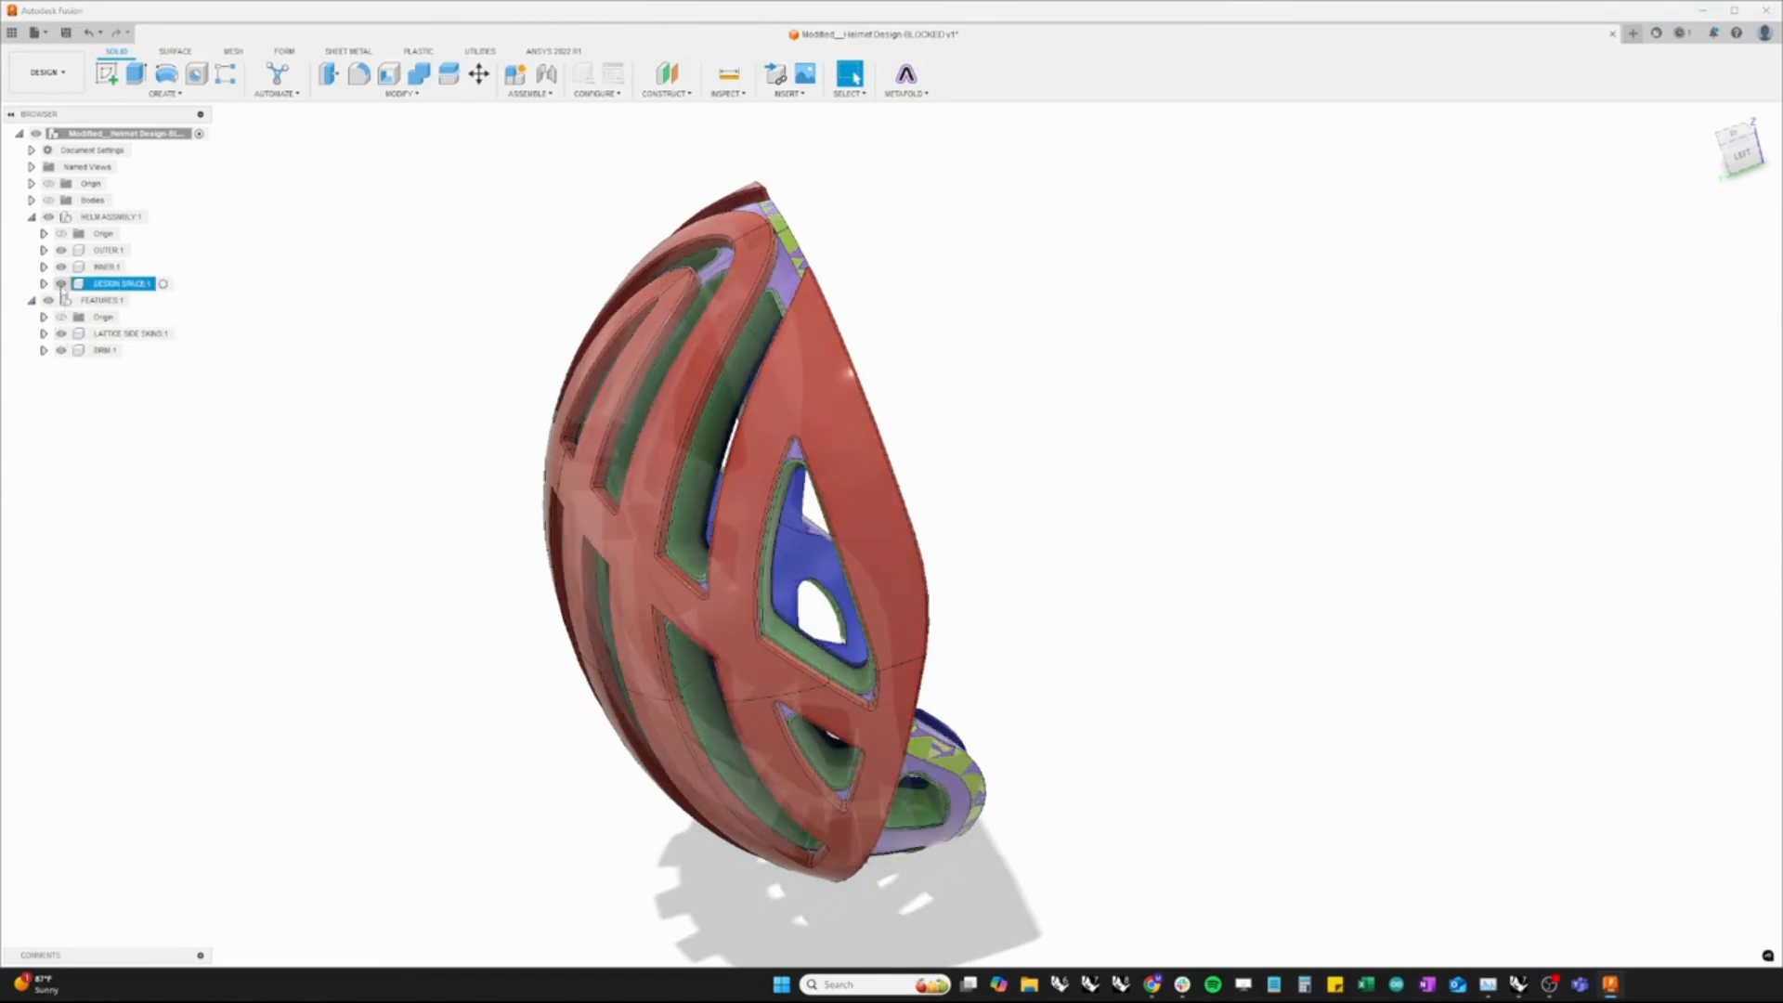
# Inspect the helmet by temporarily hiding the OUTER and DESIGN SPACE components, and show them again
pyautogui.click(61, 250)
pyautogui.keyDown('shift'); pyautogui.moveTo(354, 537); pyautogui.dragTo(463, 454, button='middle'); pyautogui.keyUp('shift')
pyautogui.click(61, 249)
pyautogui.click(61, 283)
# Export the whole helmet design to the computer as a STEP file named Modified__Helmet Design-BLOCKED v1
pyautogui.rightClick(120, 135)
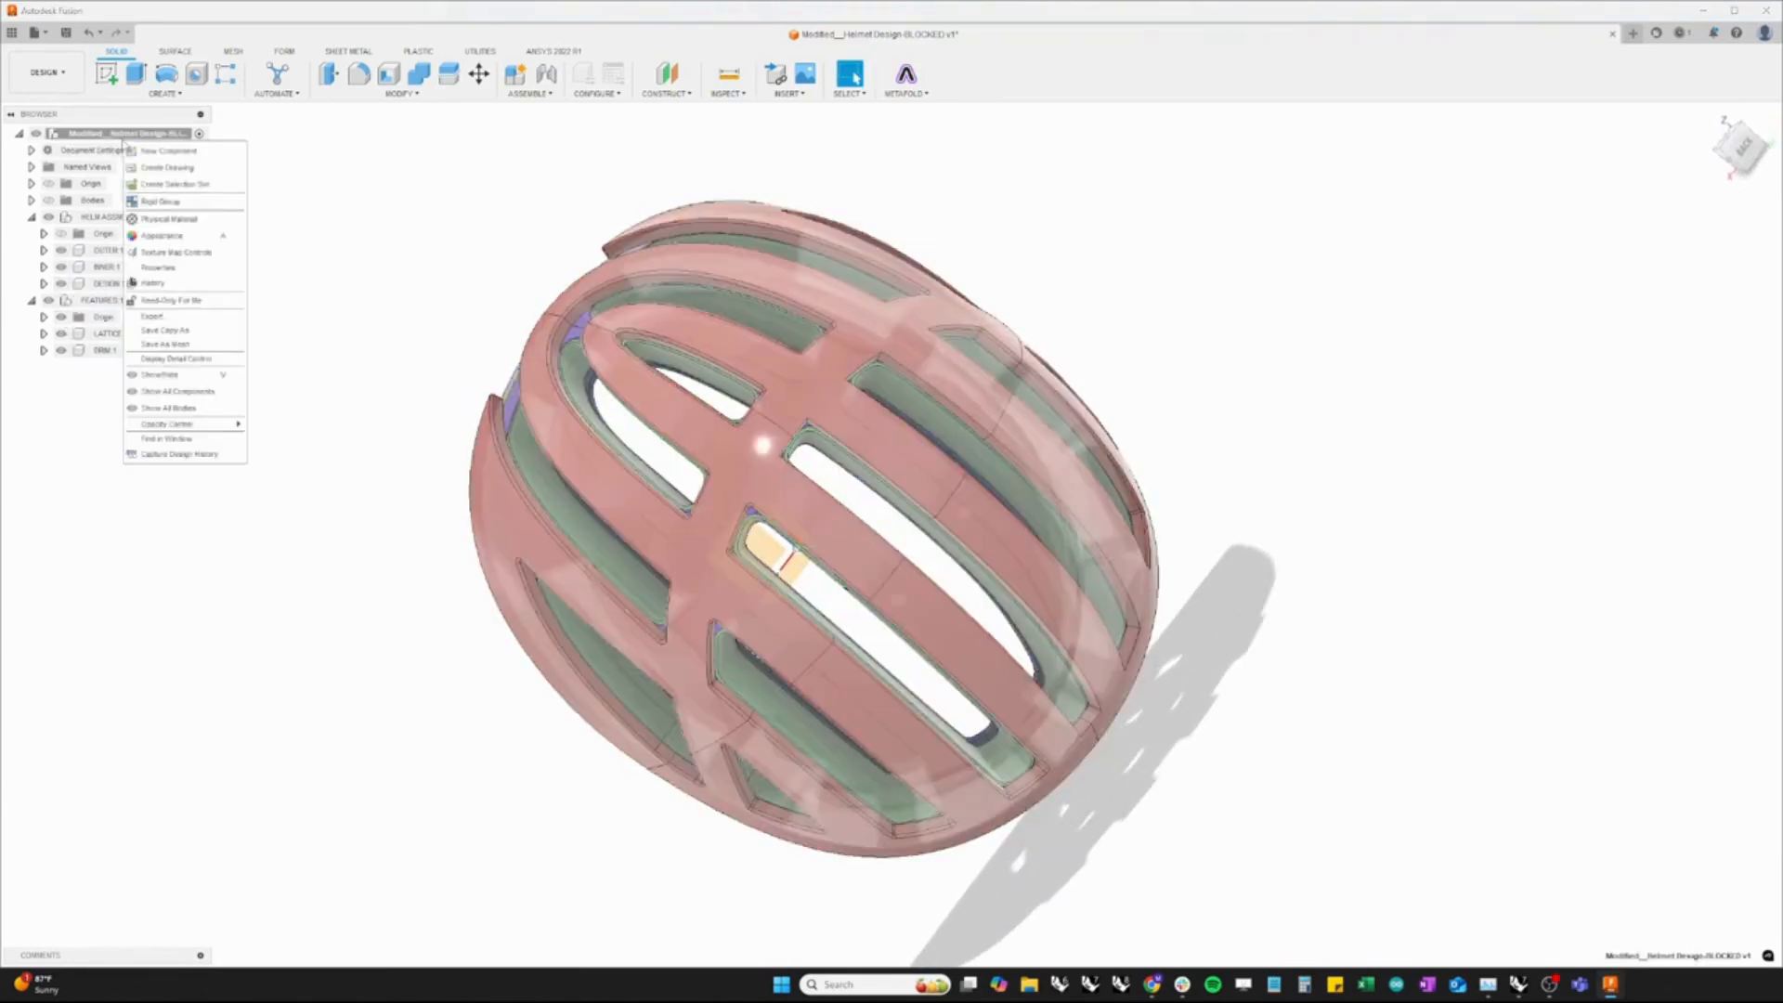
pyautogui.click(151, 316)
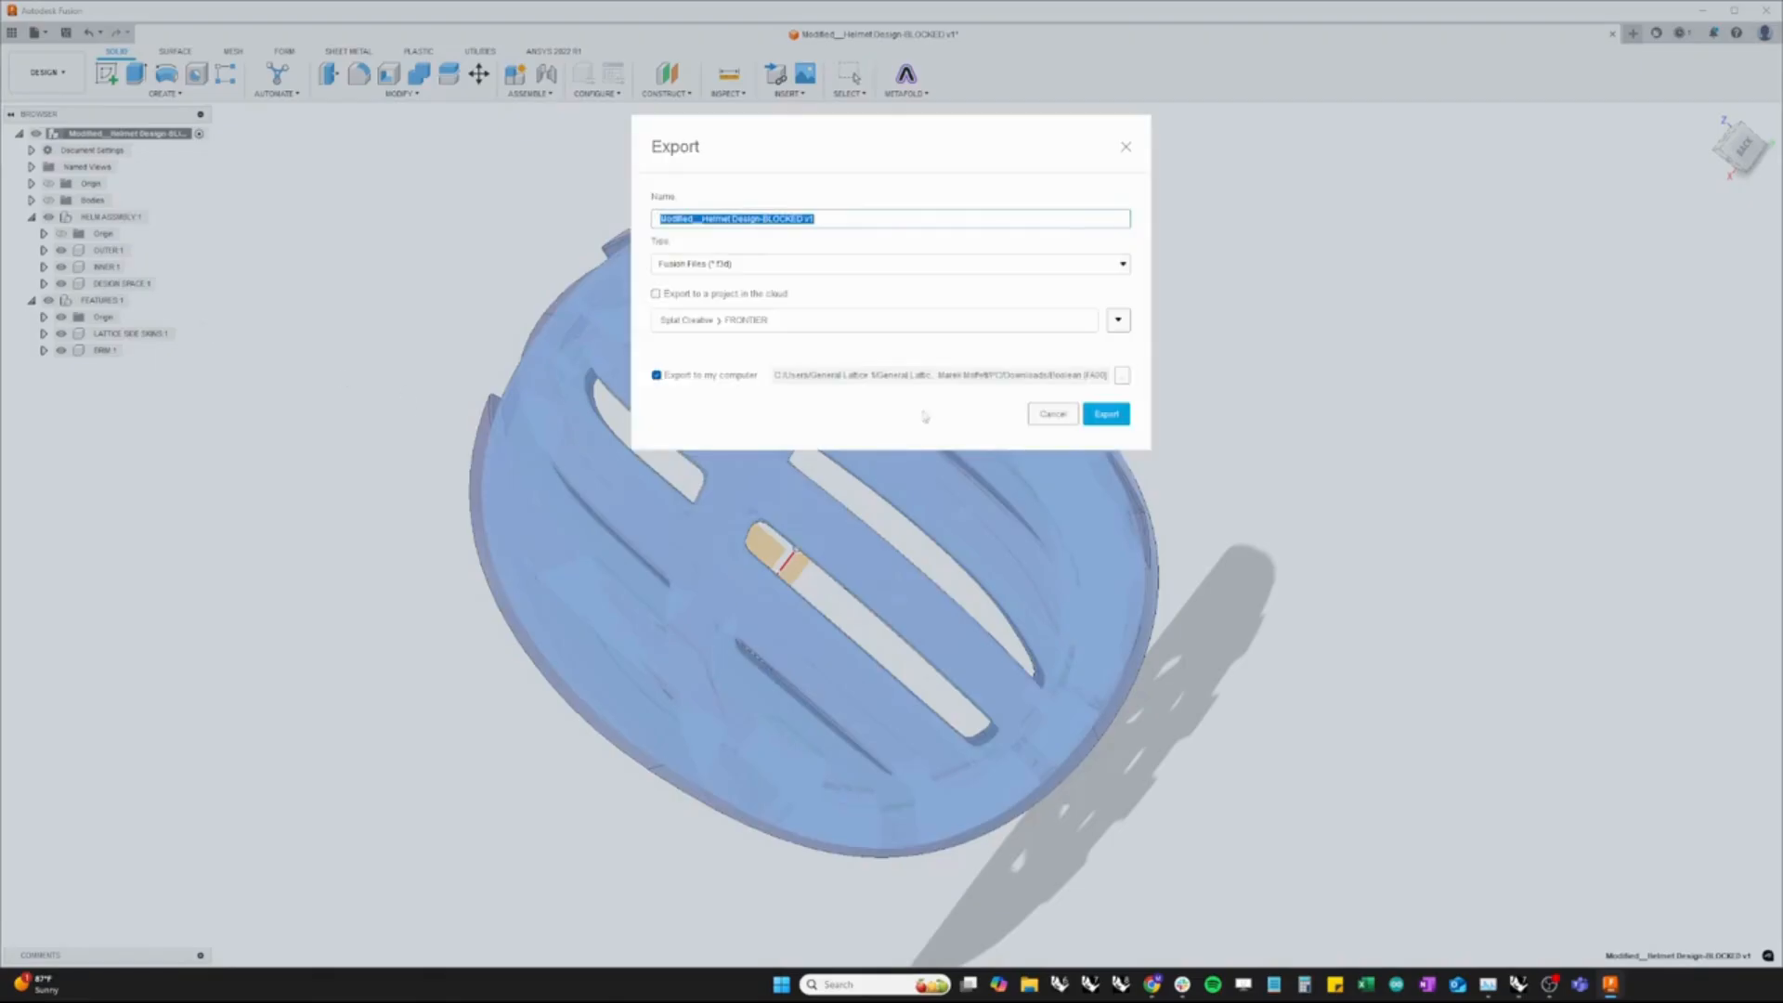
pyautogui.click(1128, 269)
pyautogui.click(1096, 315)
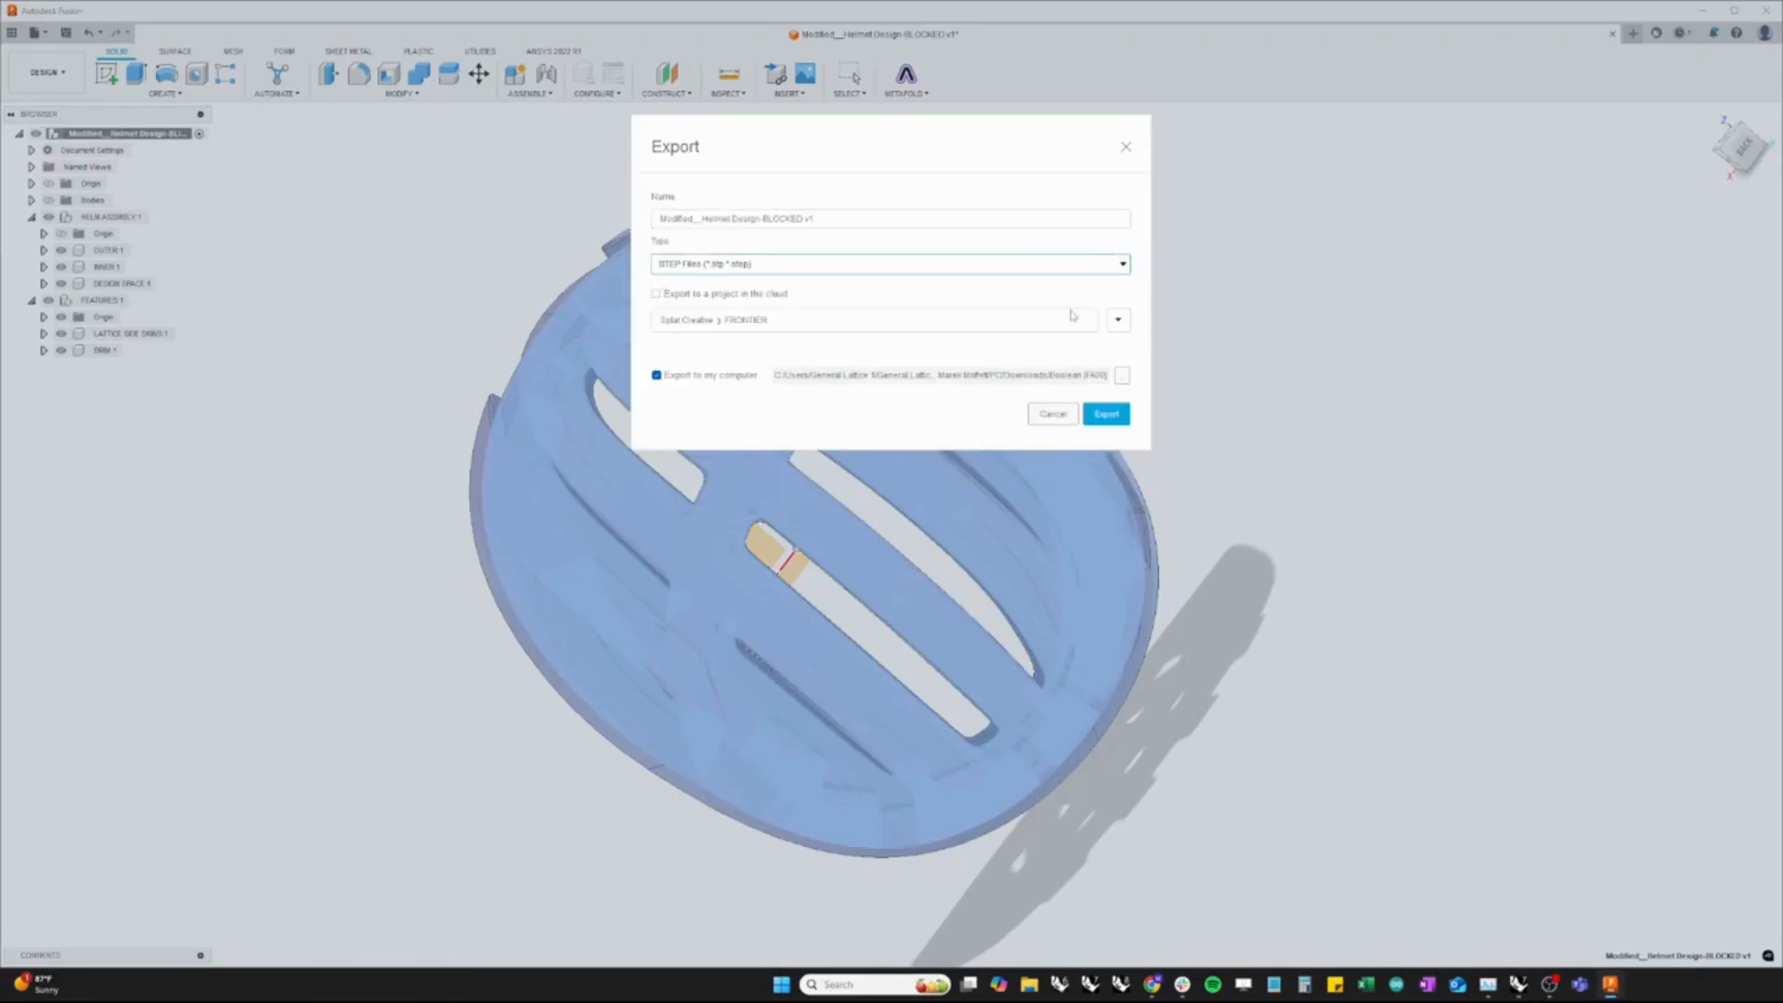
pyautogui.click(1106, 413)
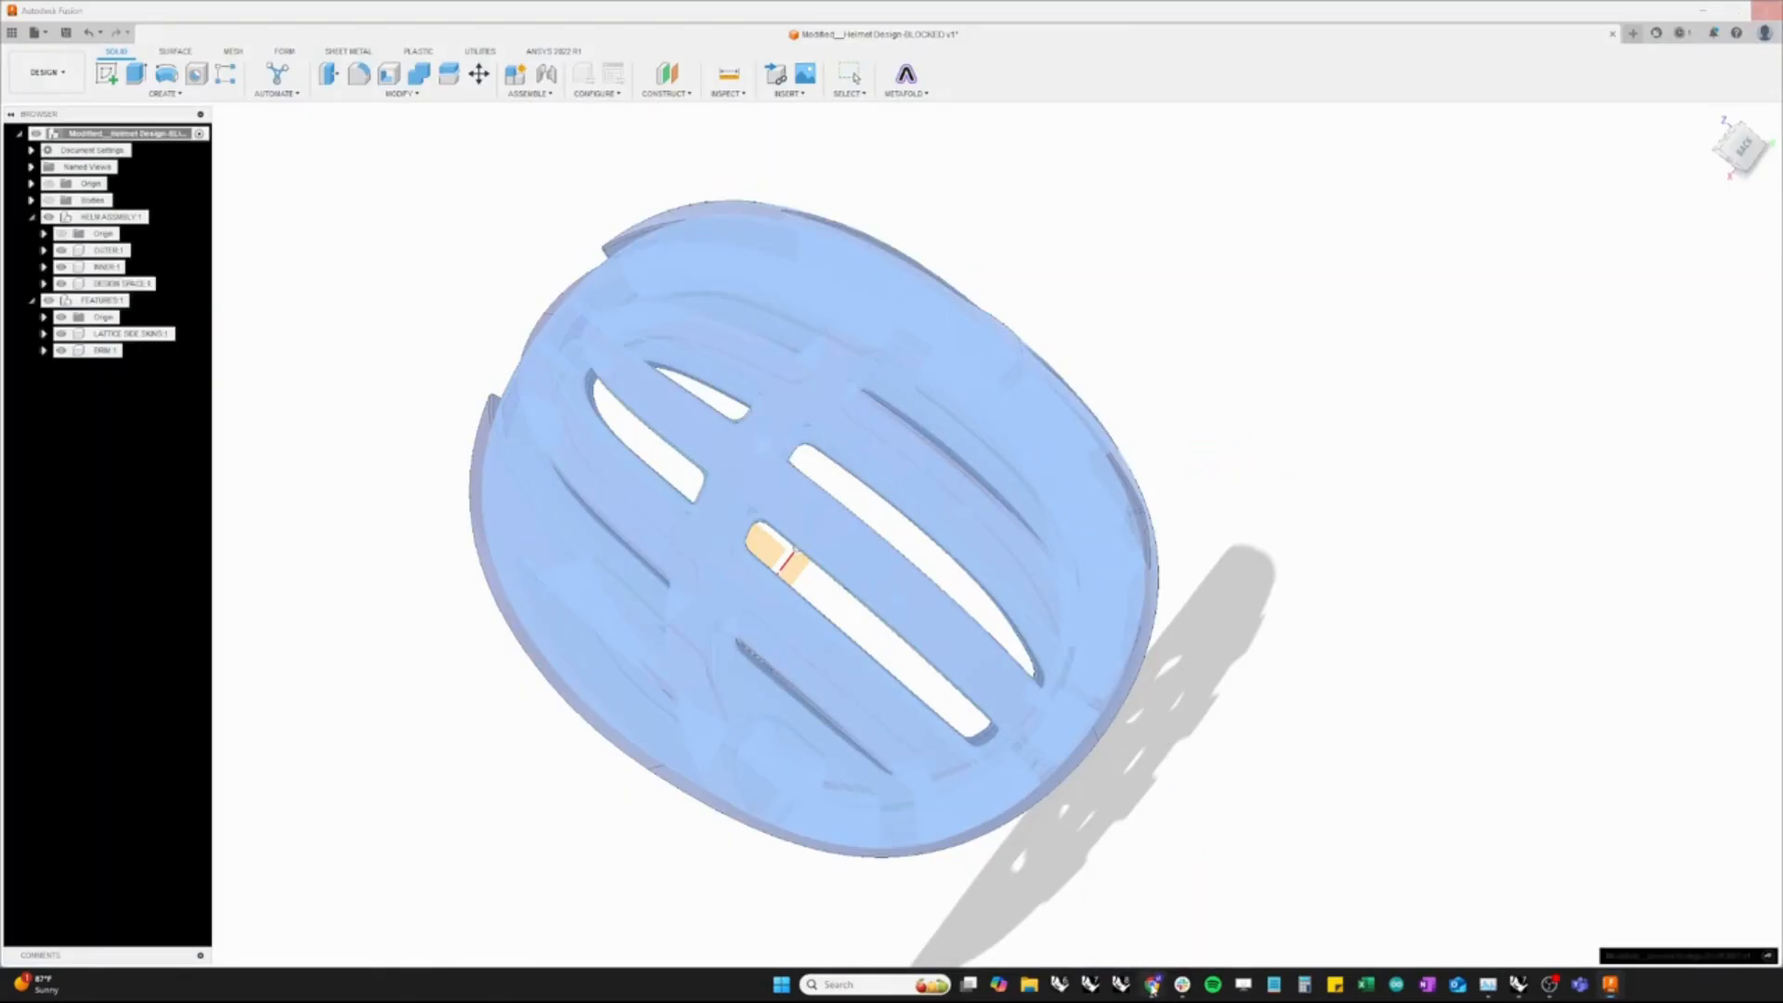
# Switch to the HELM BLOCK project in Frontier and hide the Material B00587 lattice and the INNER body's solid
pyautogui.click(1153, 988)
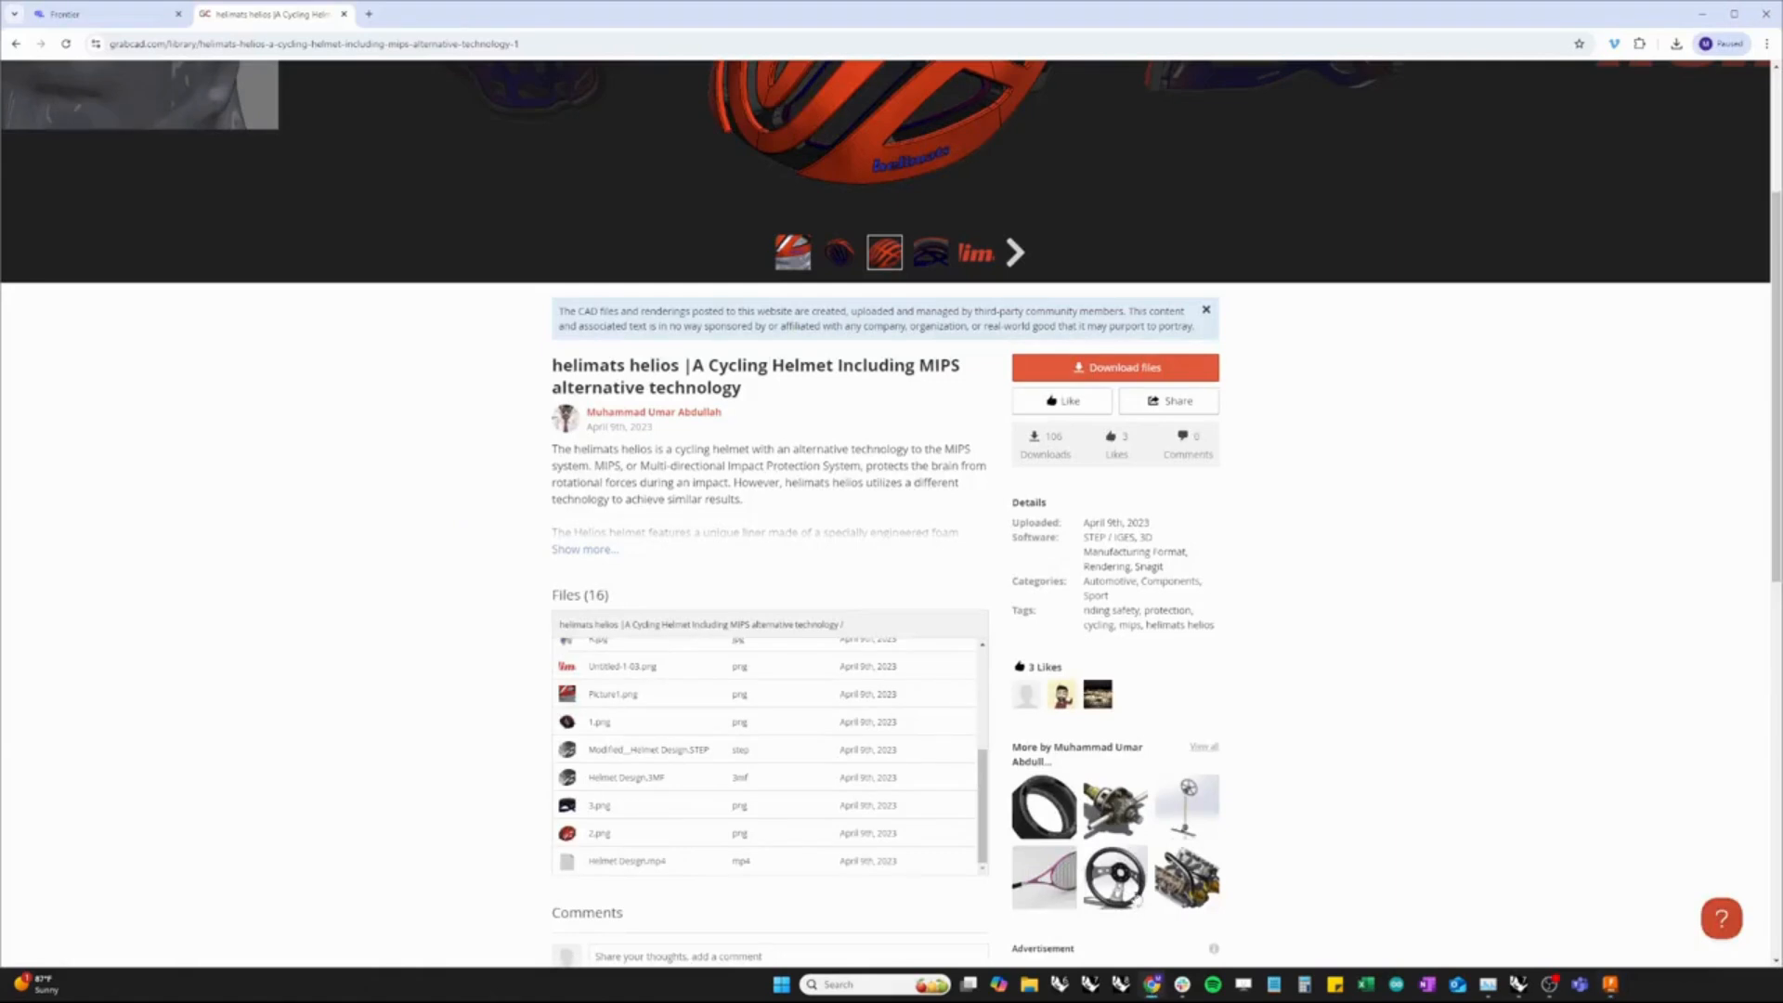
pyautogui.click(101, 19)
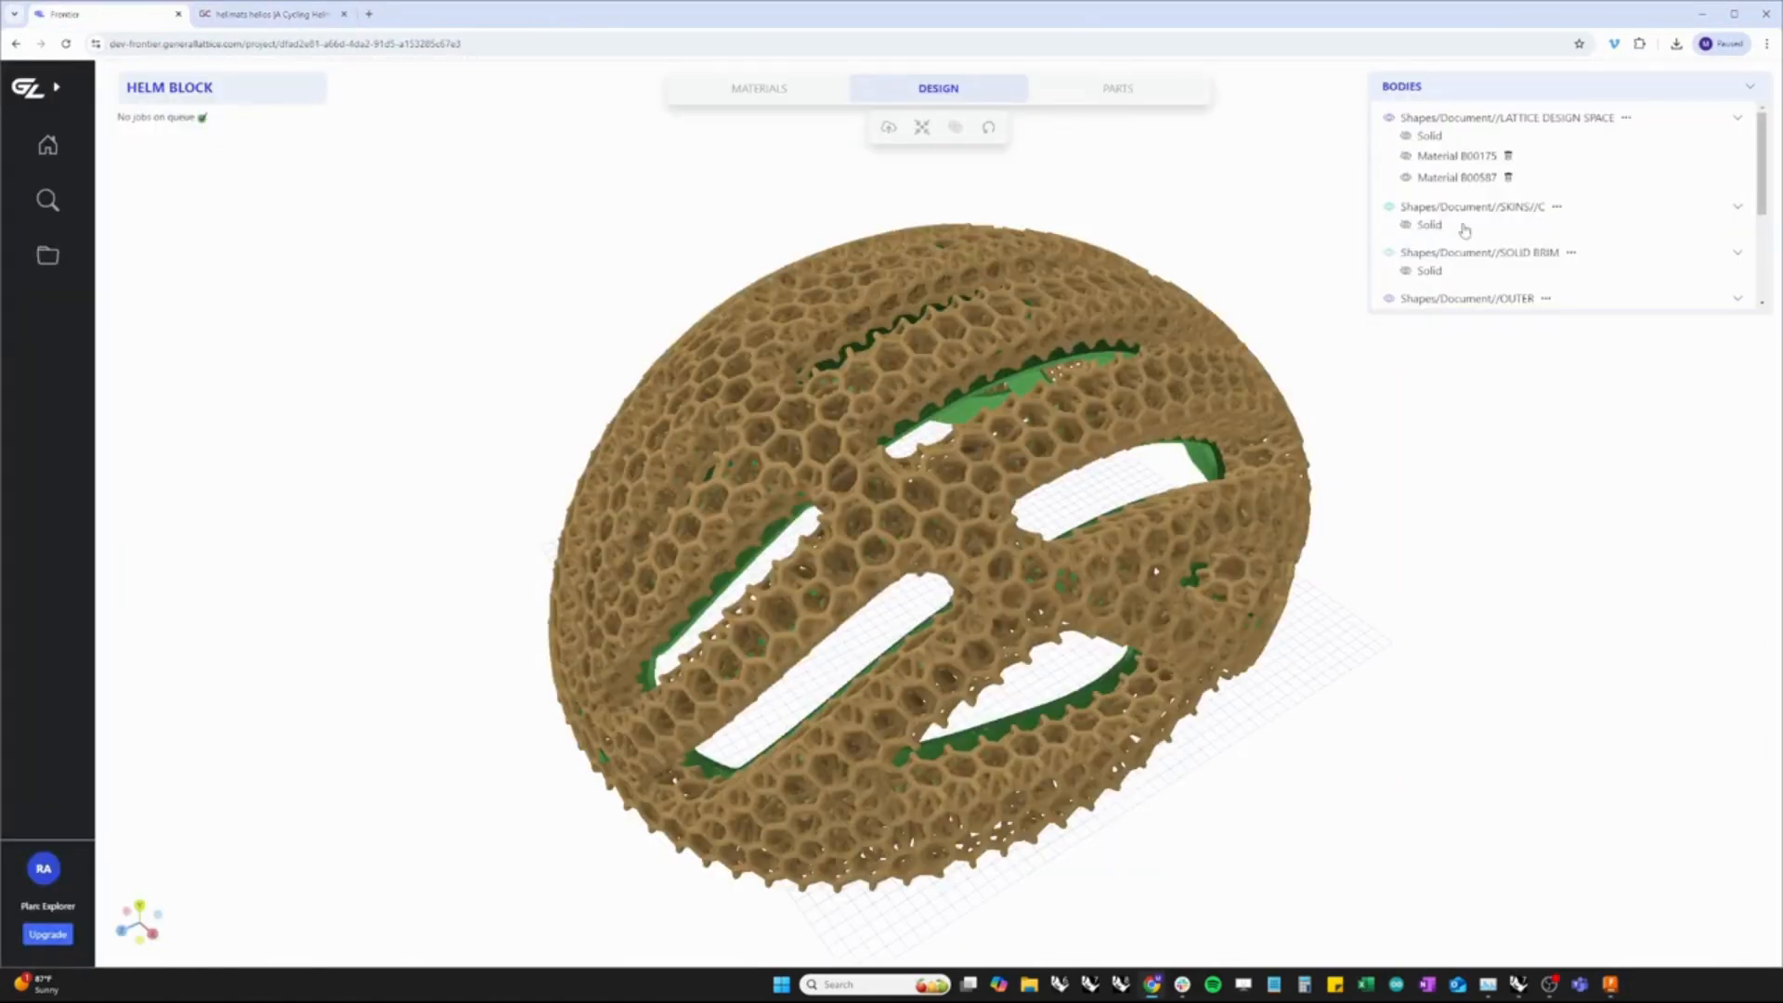
pyautogui.click(1406, 178)
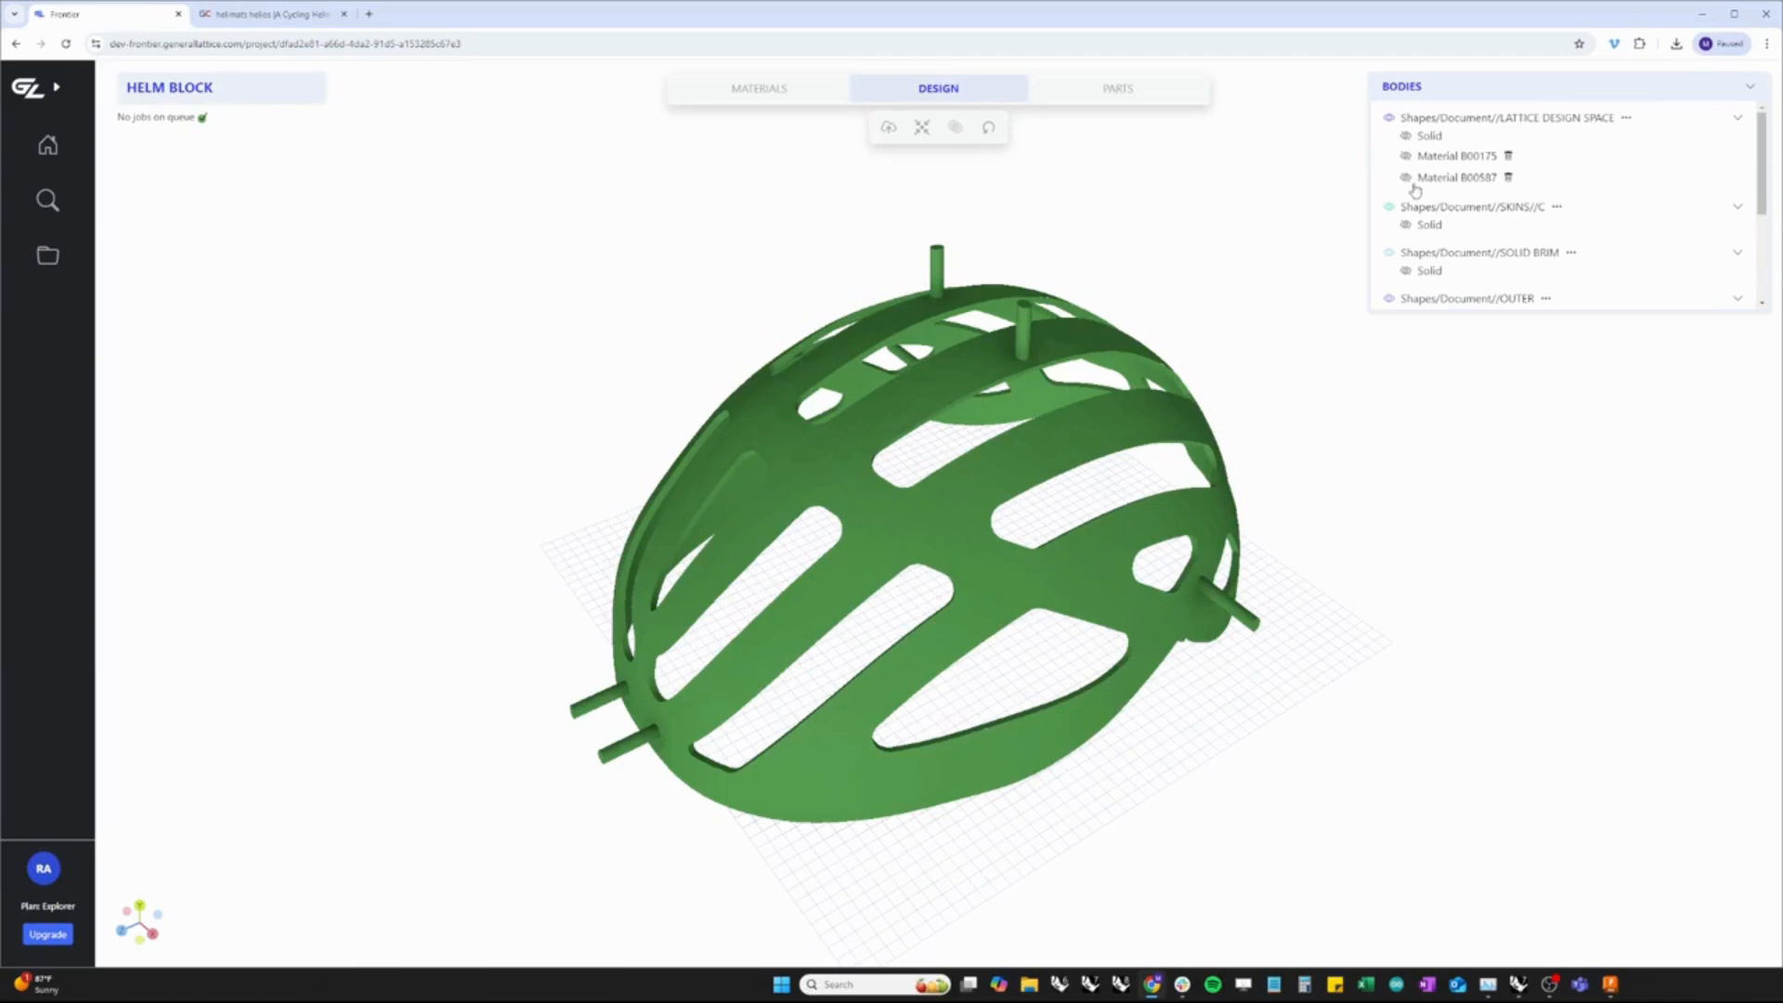
pyautogui.moveTo(1443, 416); pyautogui.dragTo(1342, 380)
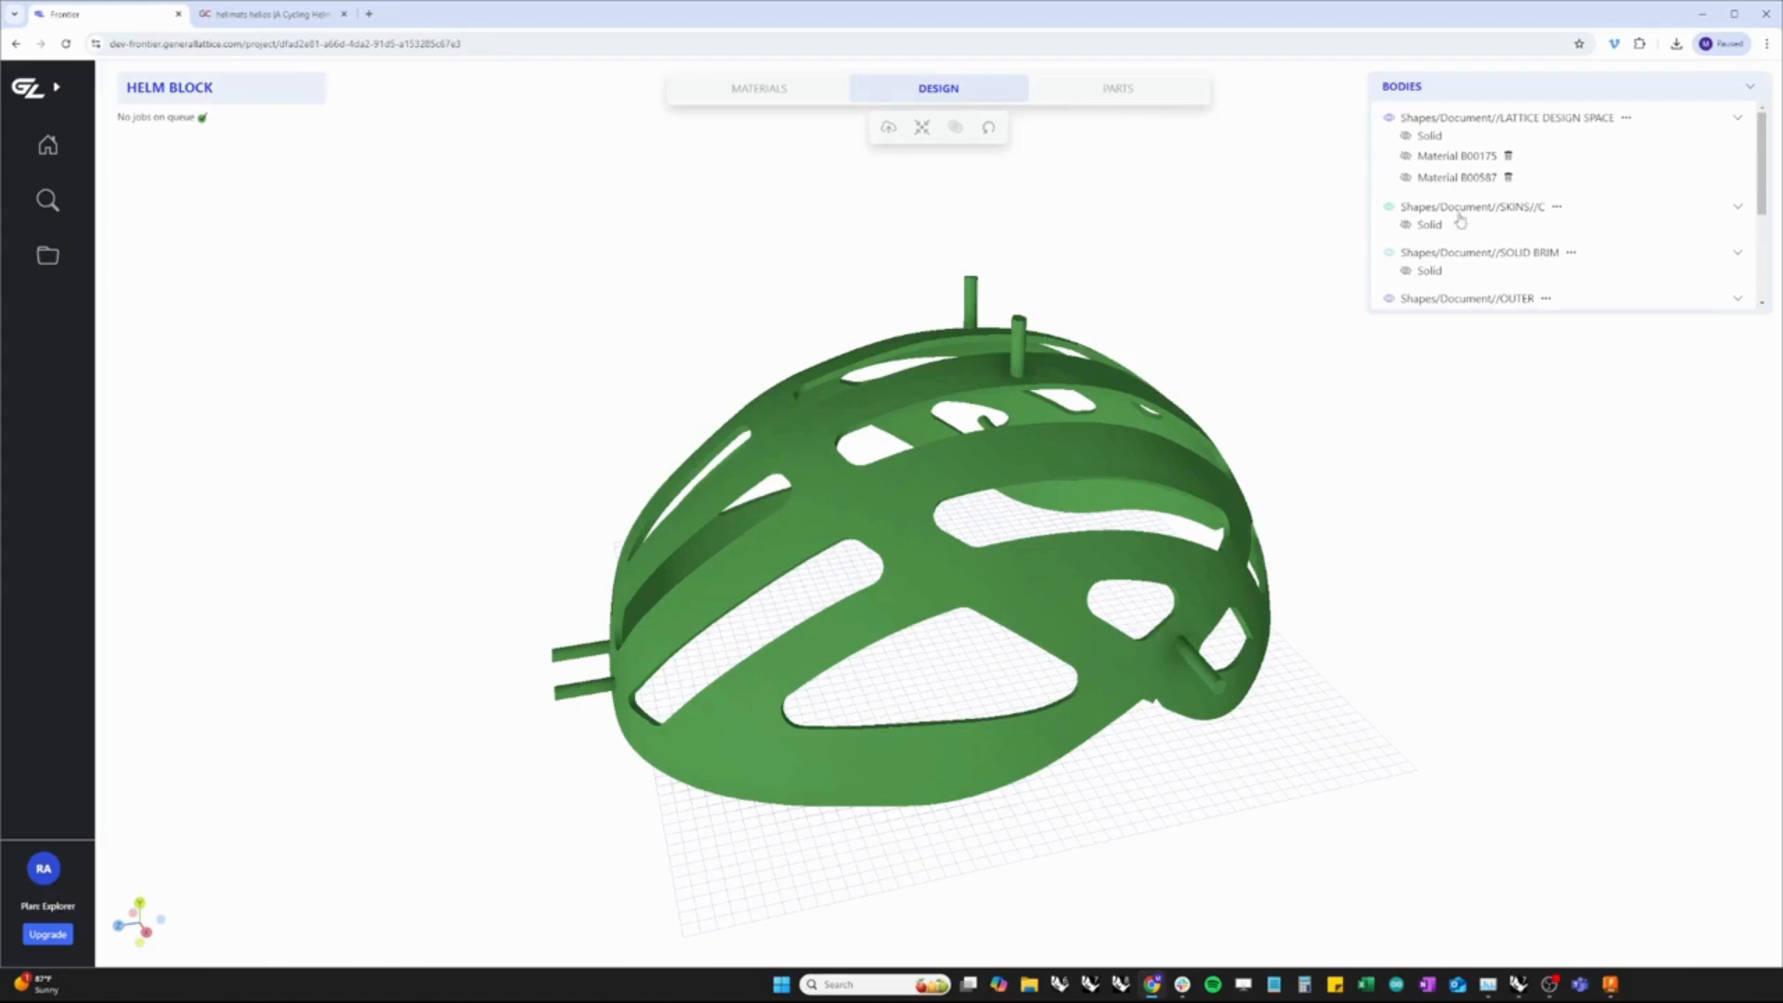
pyautogui.scroll(-3, 1463, 214)
pyautogui.click(1406, 286)
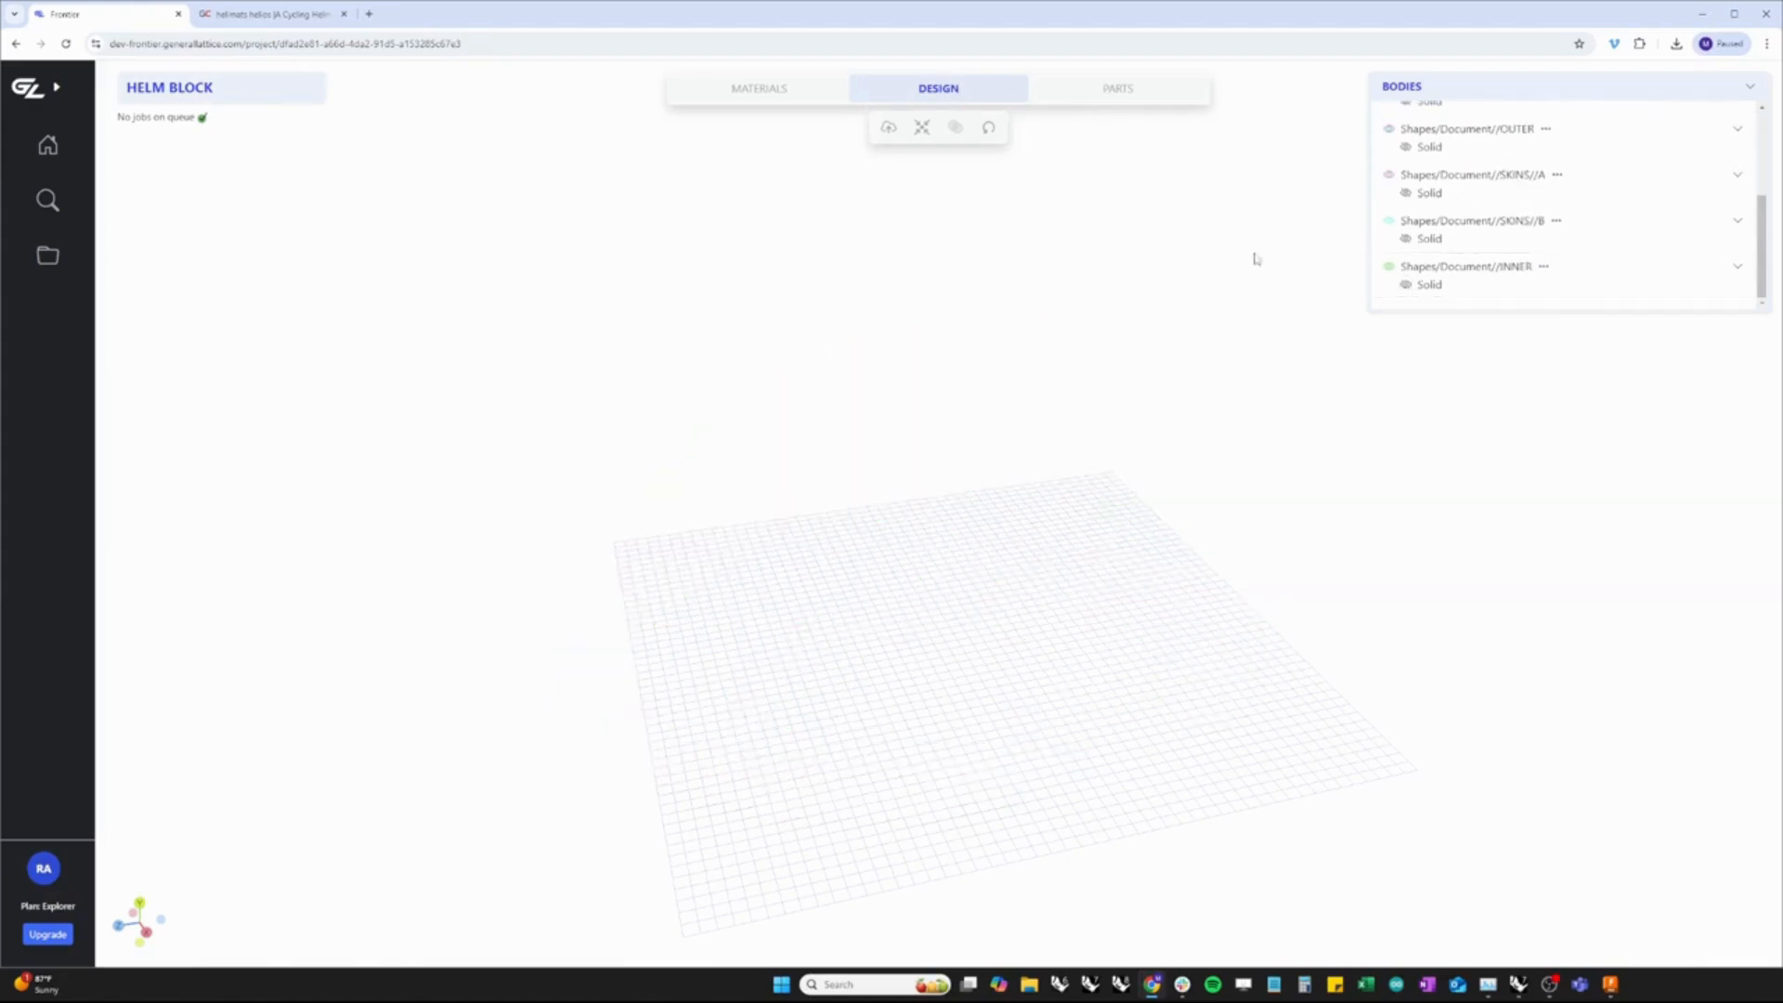
pyautogui.click(889, 130)
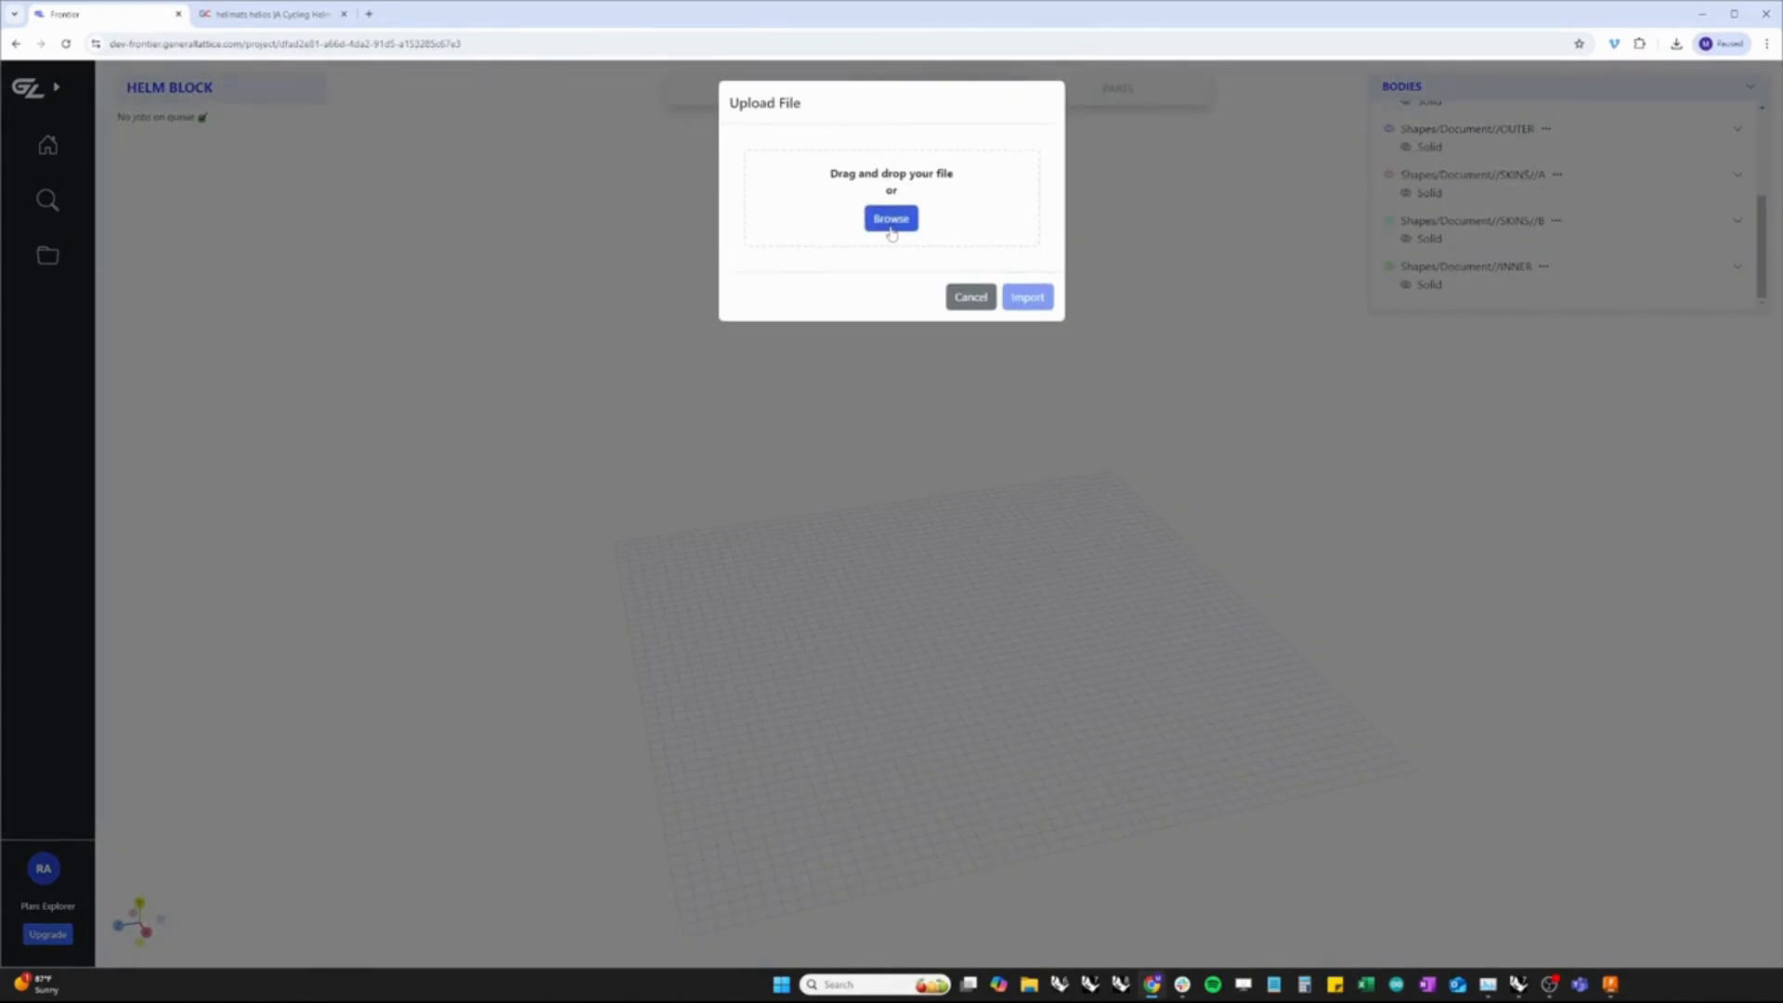
pyautogui.click(891, 220)
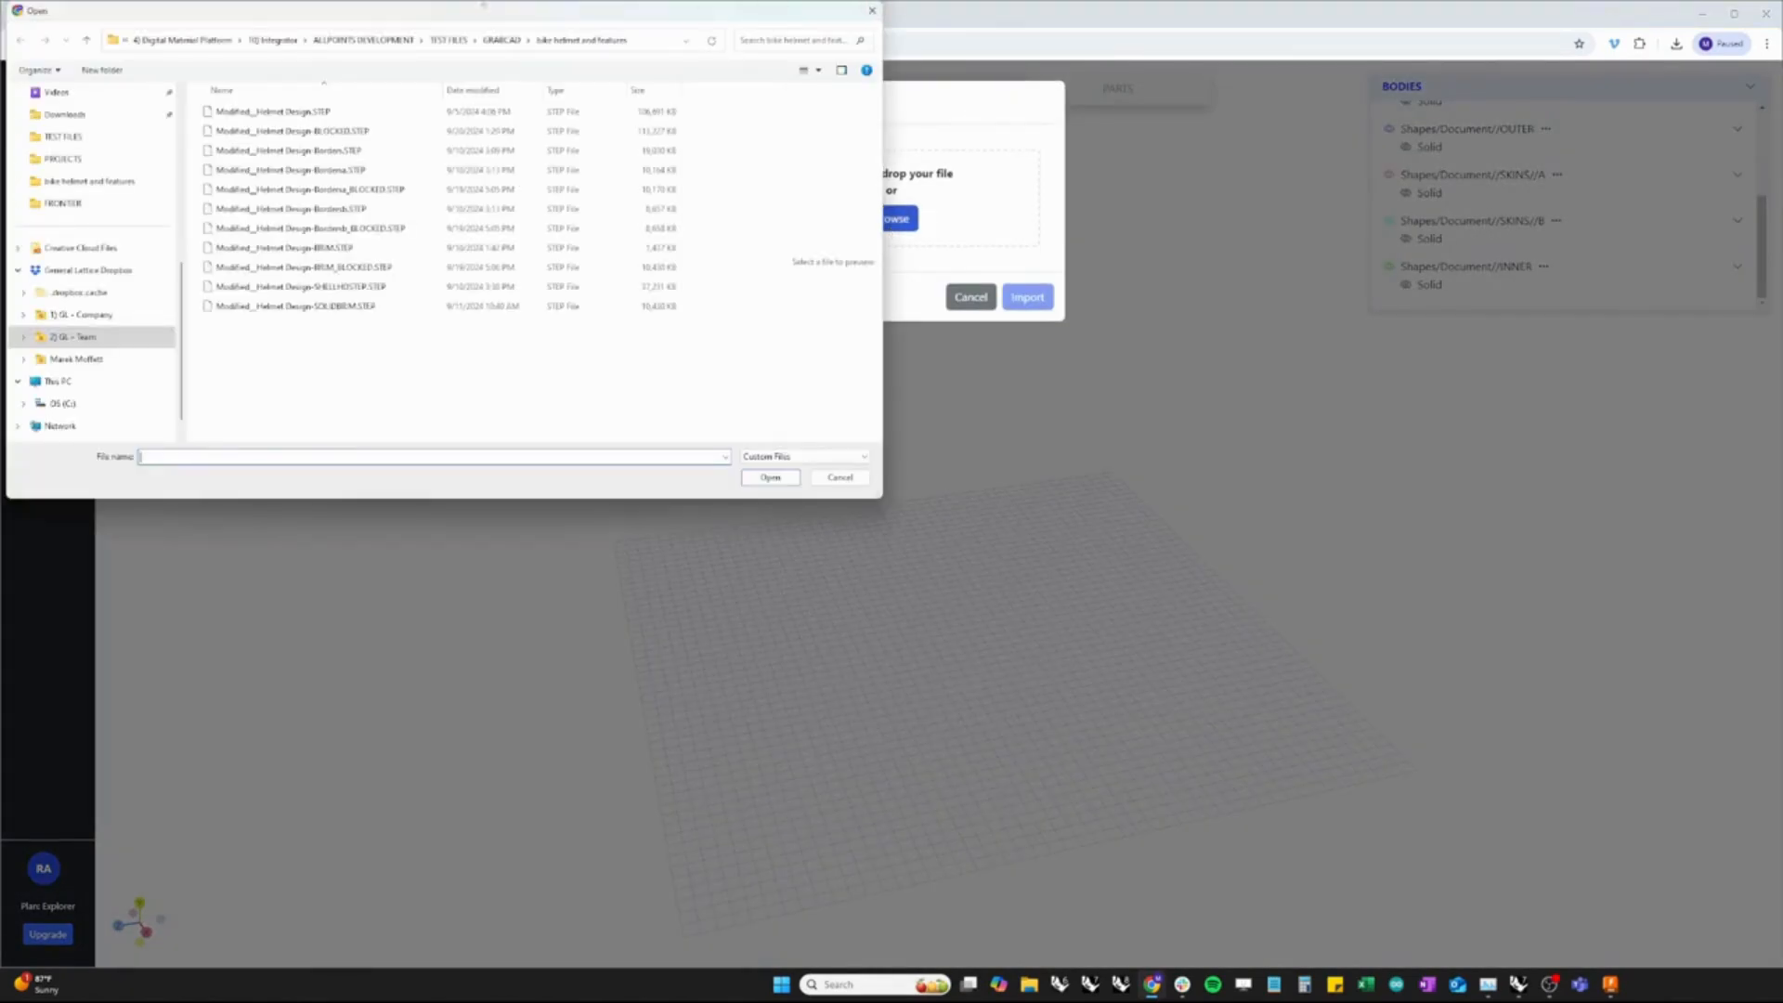
pyautogui.click(320, 114)
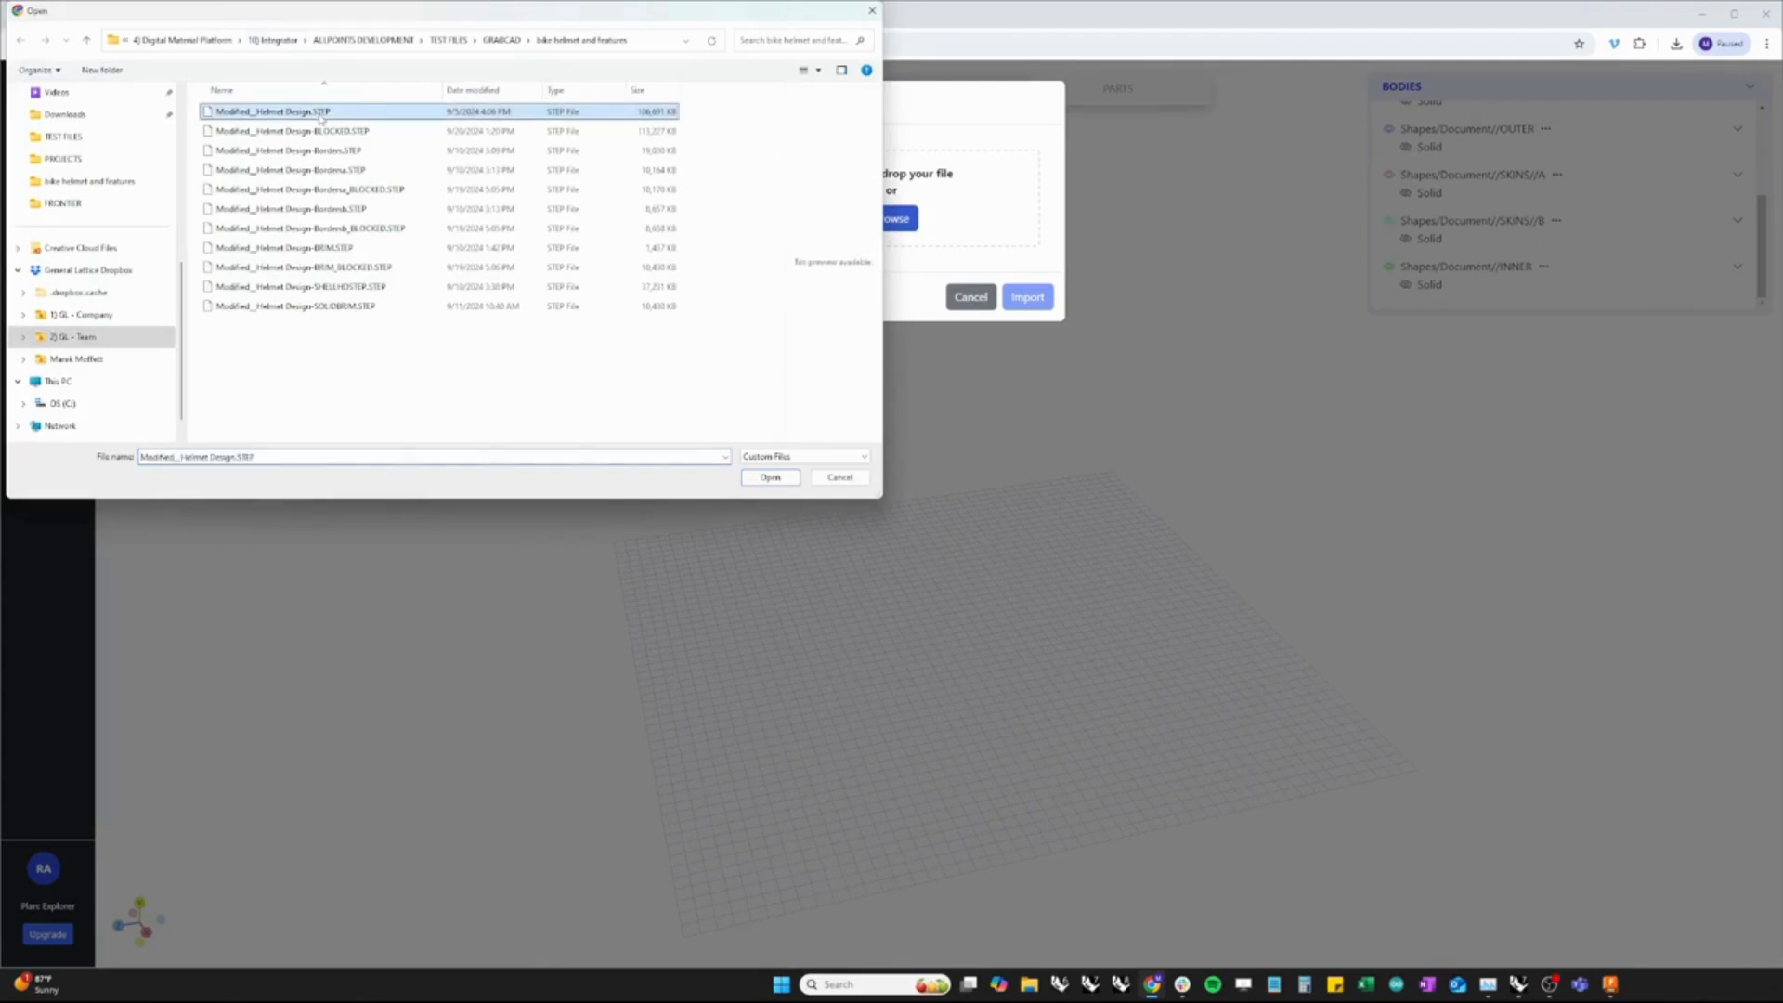
pyautogui.click(319, 133)
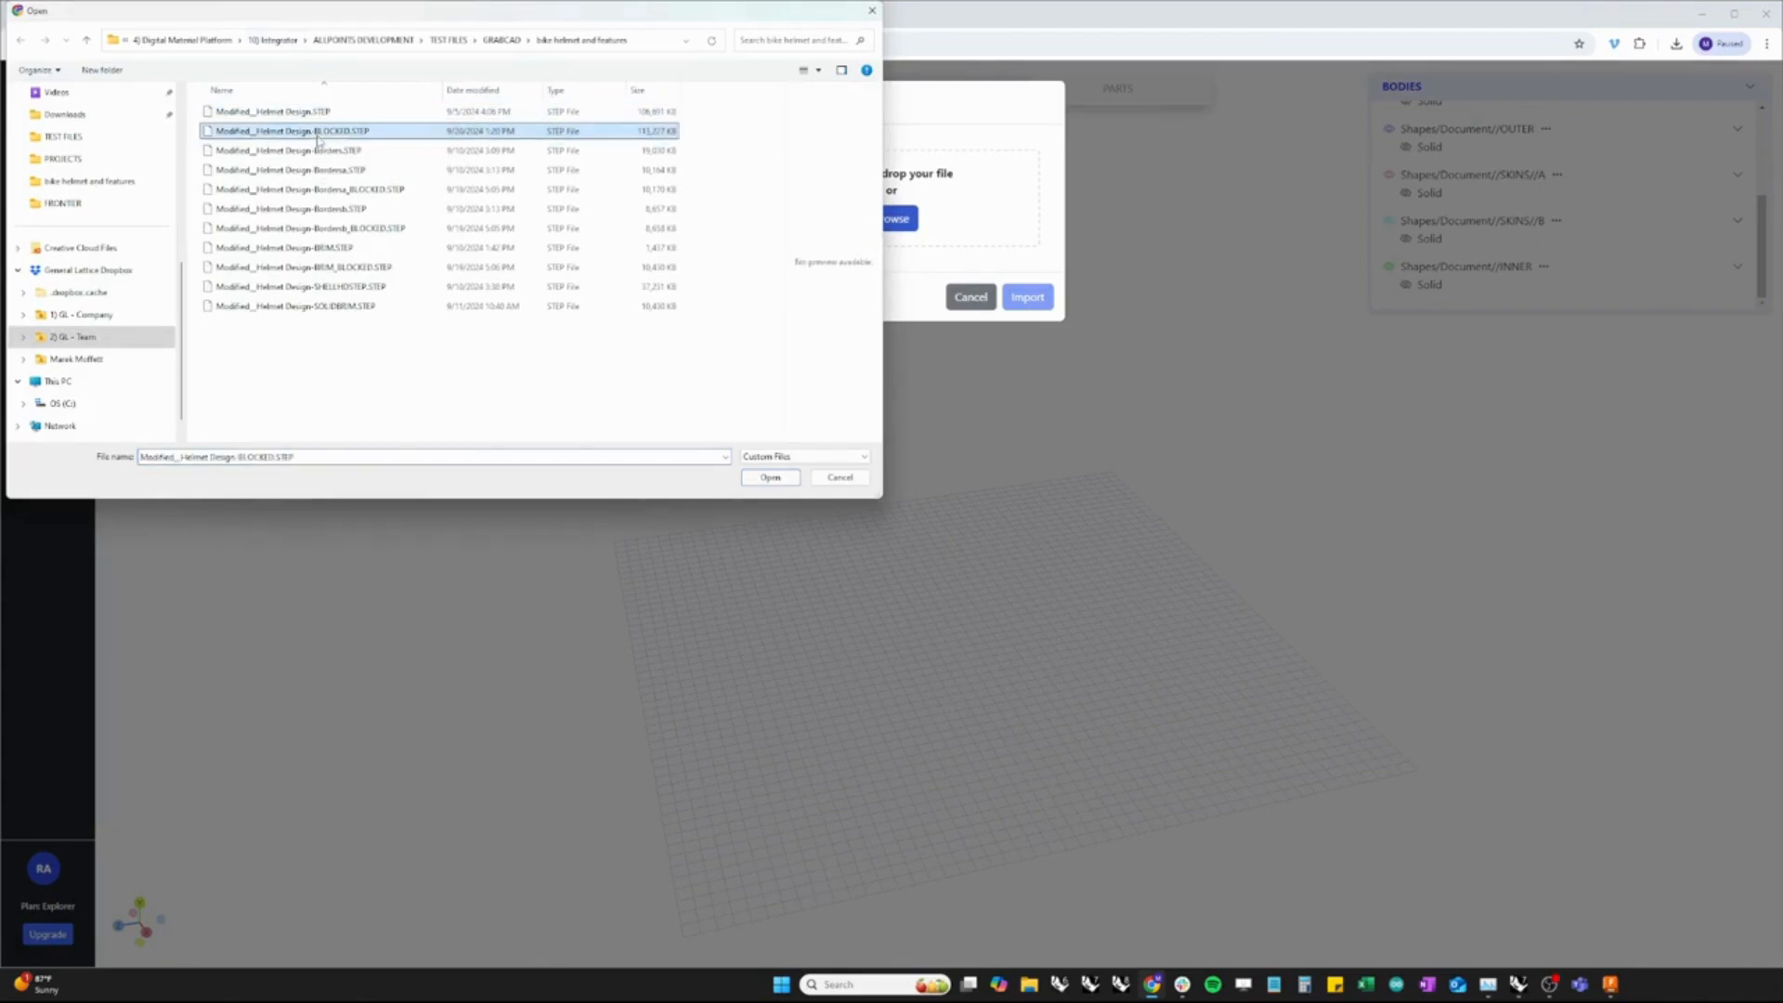
pyautogui.click(841, 482)
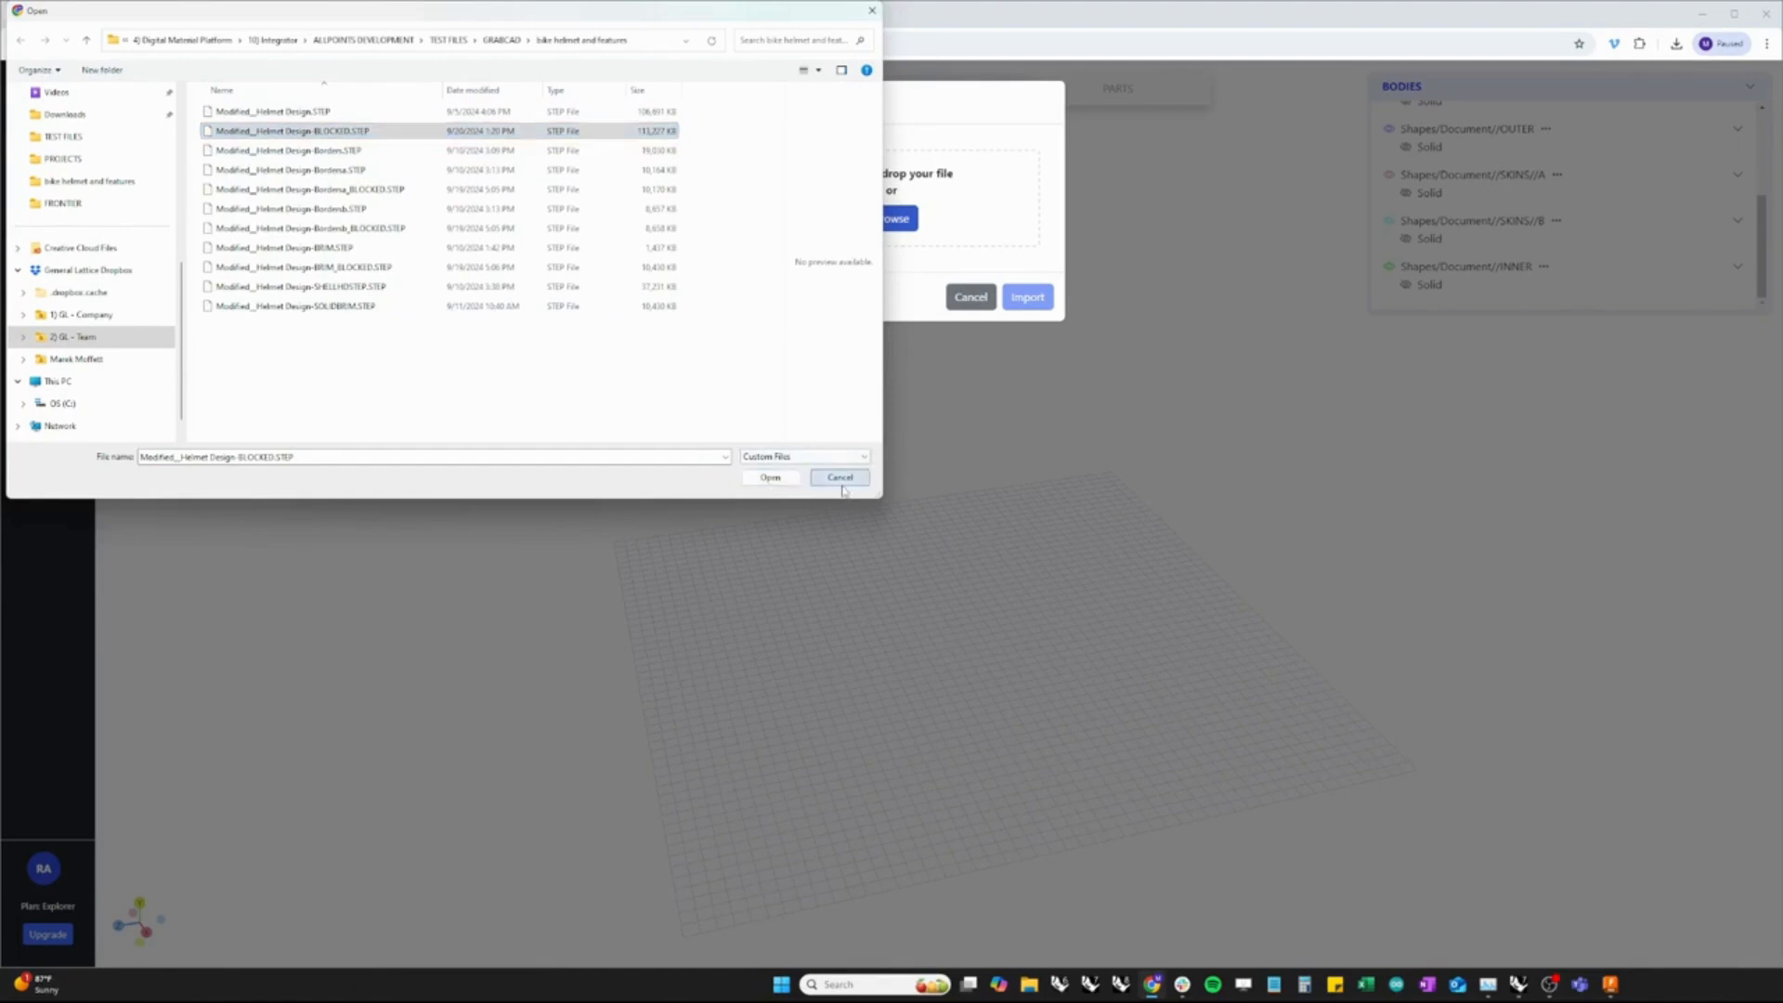
pyautogui.click(974, 304)
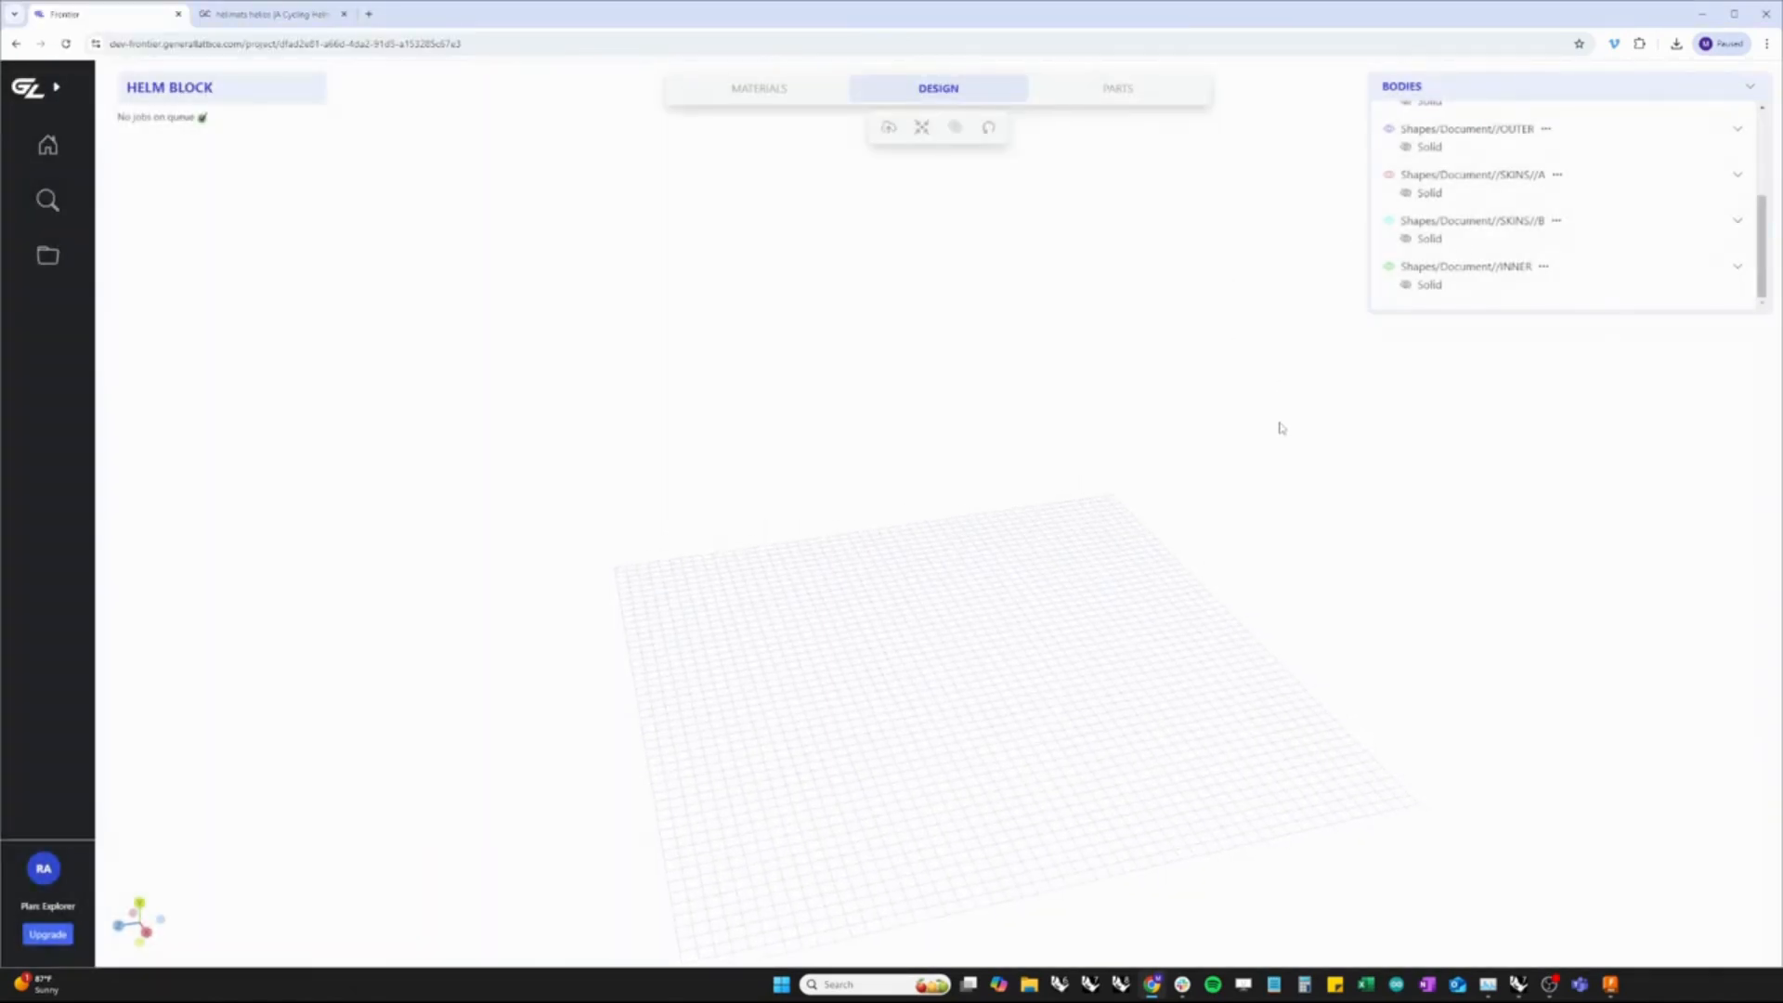
# Show the solids of the INNER, SKINS B, SKINS A, OUTER, SOLID BRIM, SKINS C and LATTICE DESIGN SPACE bodies
pyautogui.click(1404, 285)
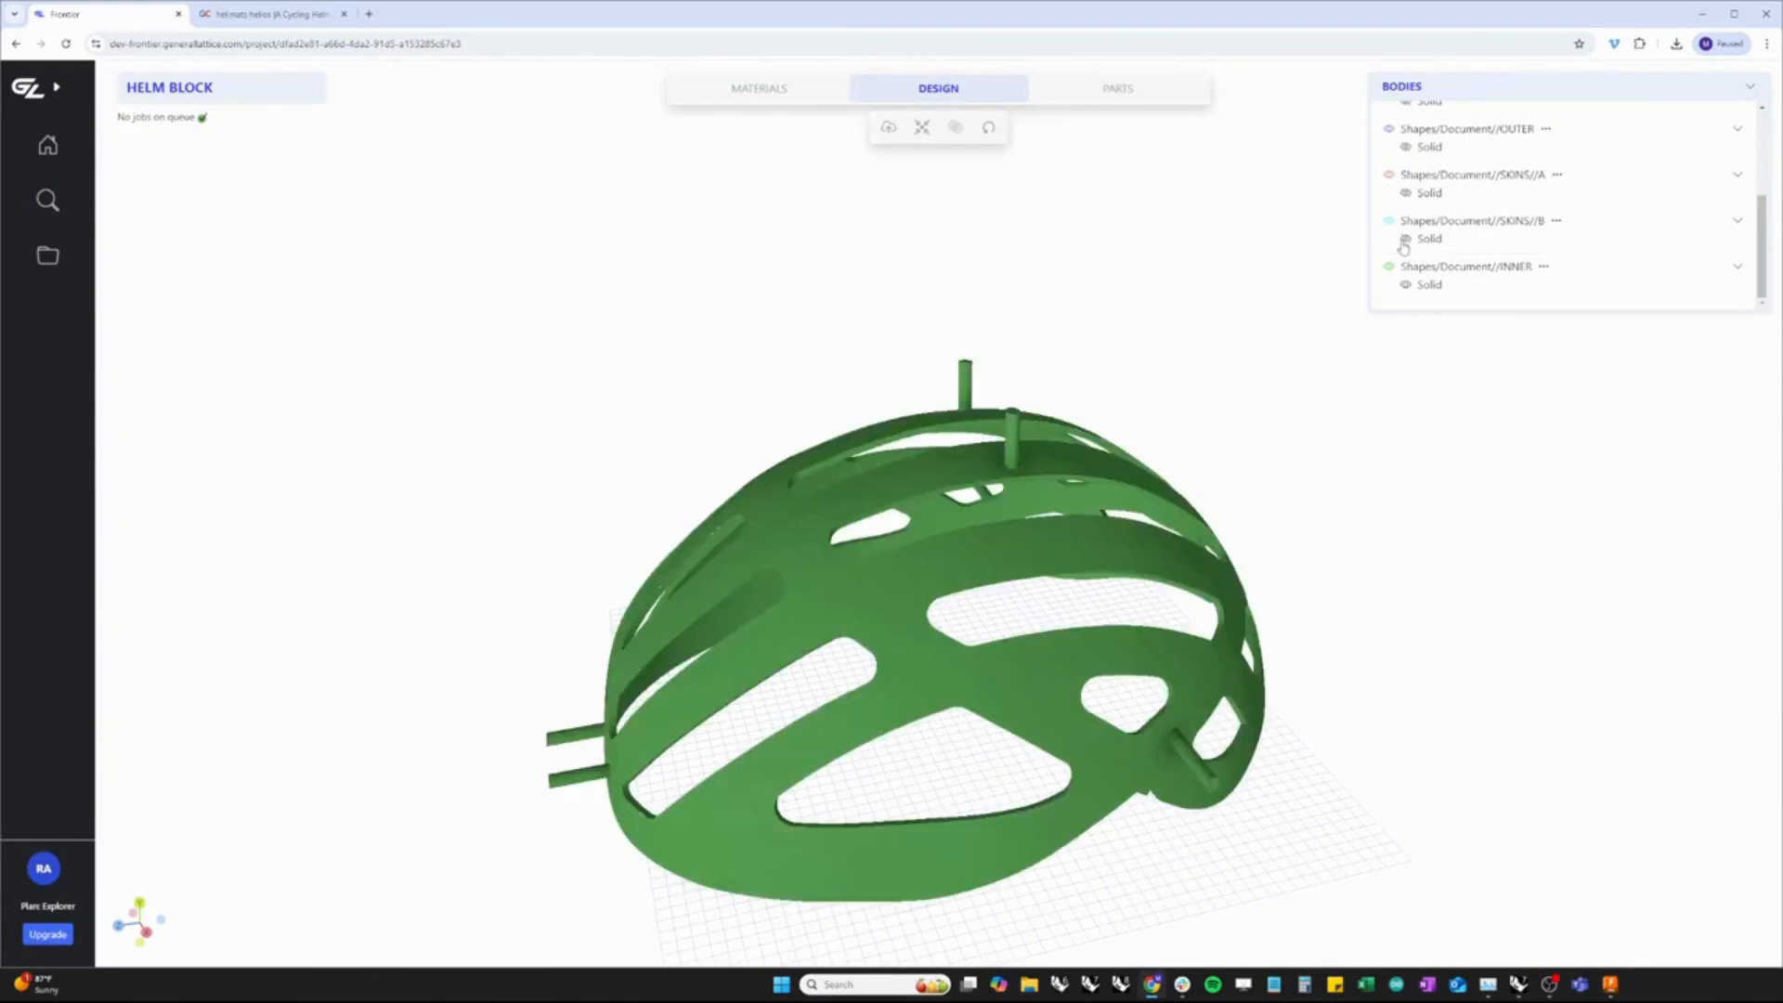
pyautogui.click(1405, 238)
pyautogui.click(1406, 194)
pyautogui.scroll(1, 1405, 197)
pyautogui.click(1406, 216)
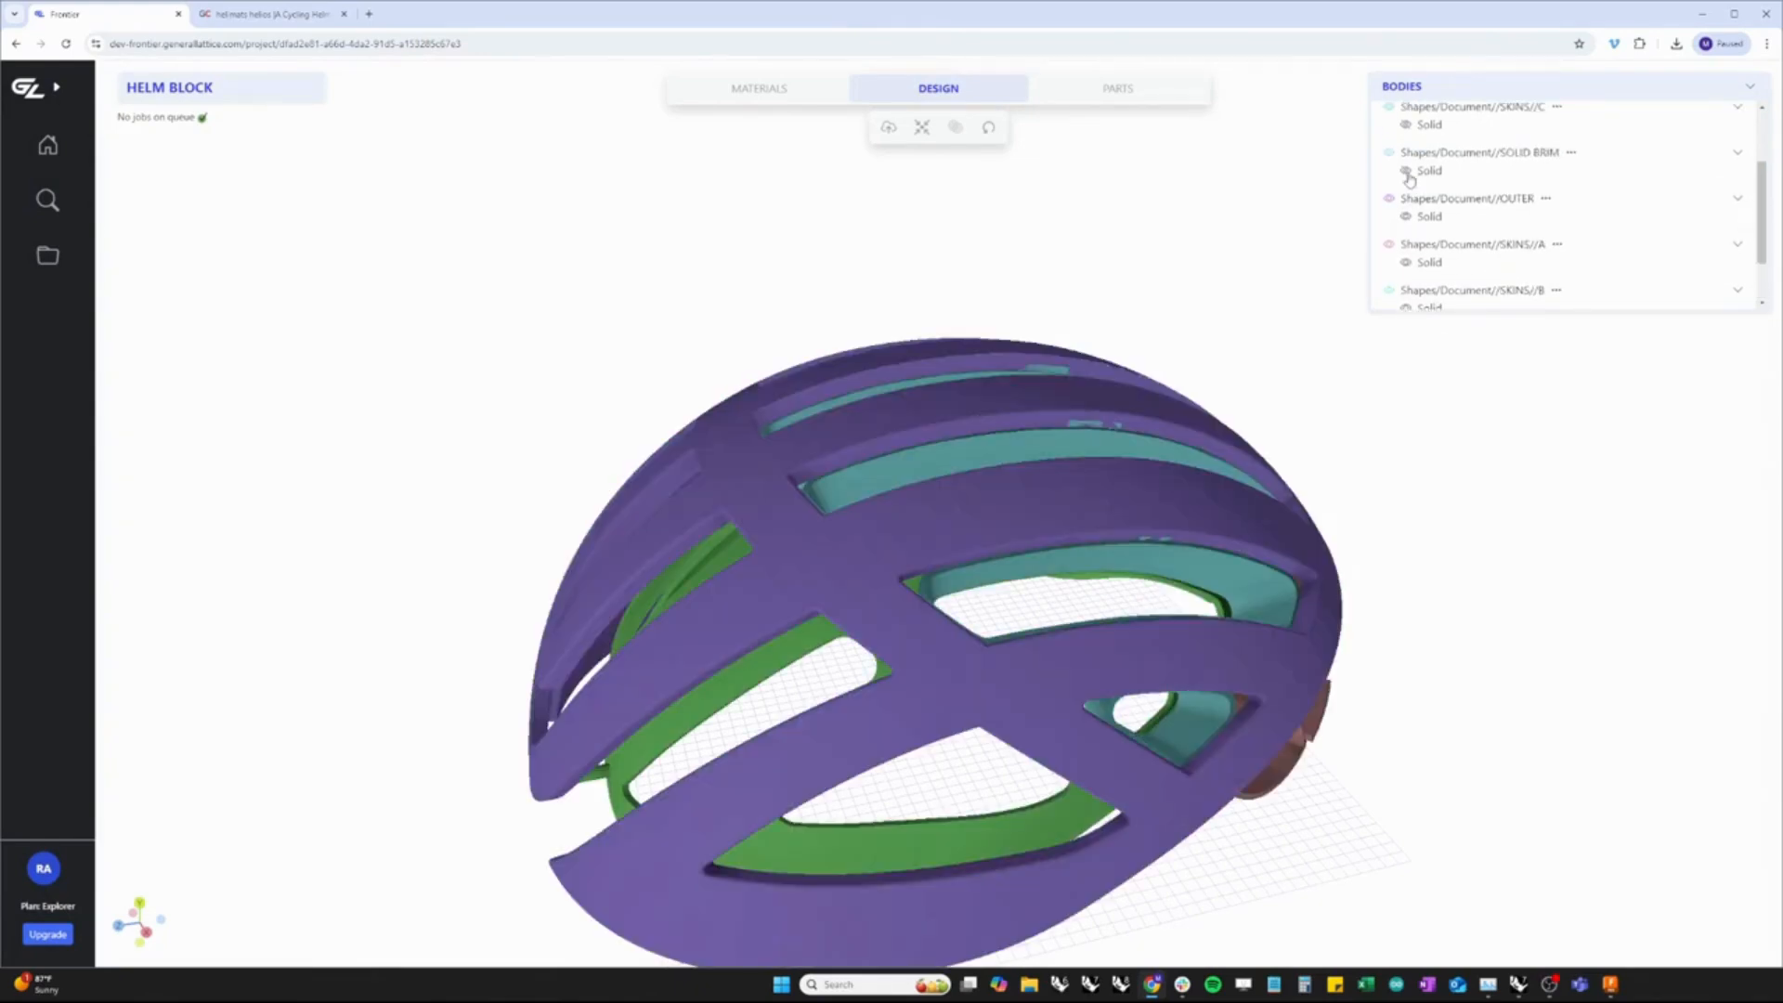
pyautogui.click(1406, 172)
pyautogui.scroll(1, 1409, 180)
pyautogui.scroll(1, 1408, 204)
pyautogui.click(1406, 225)
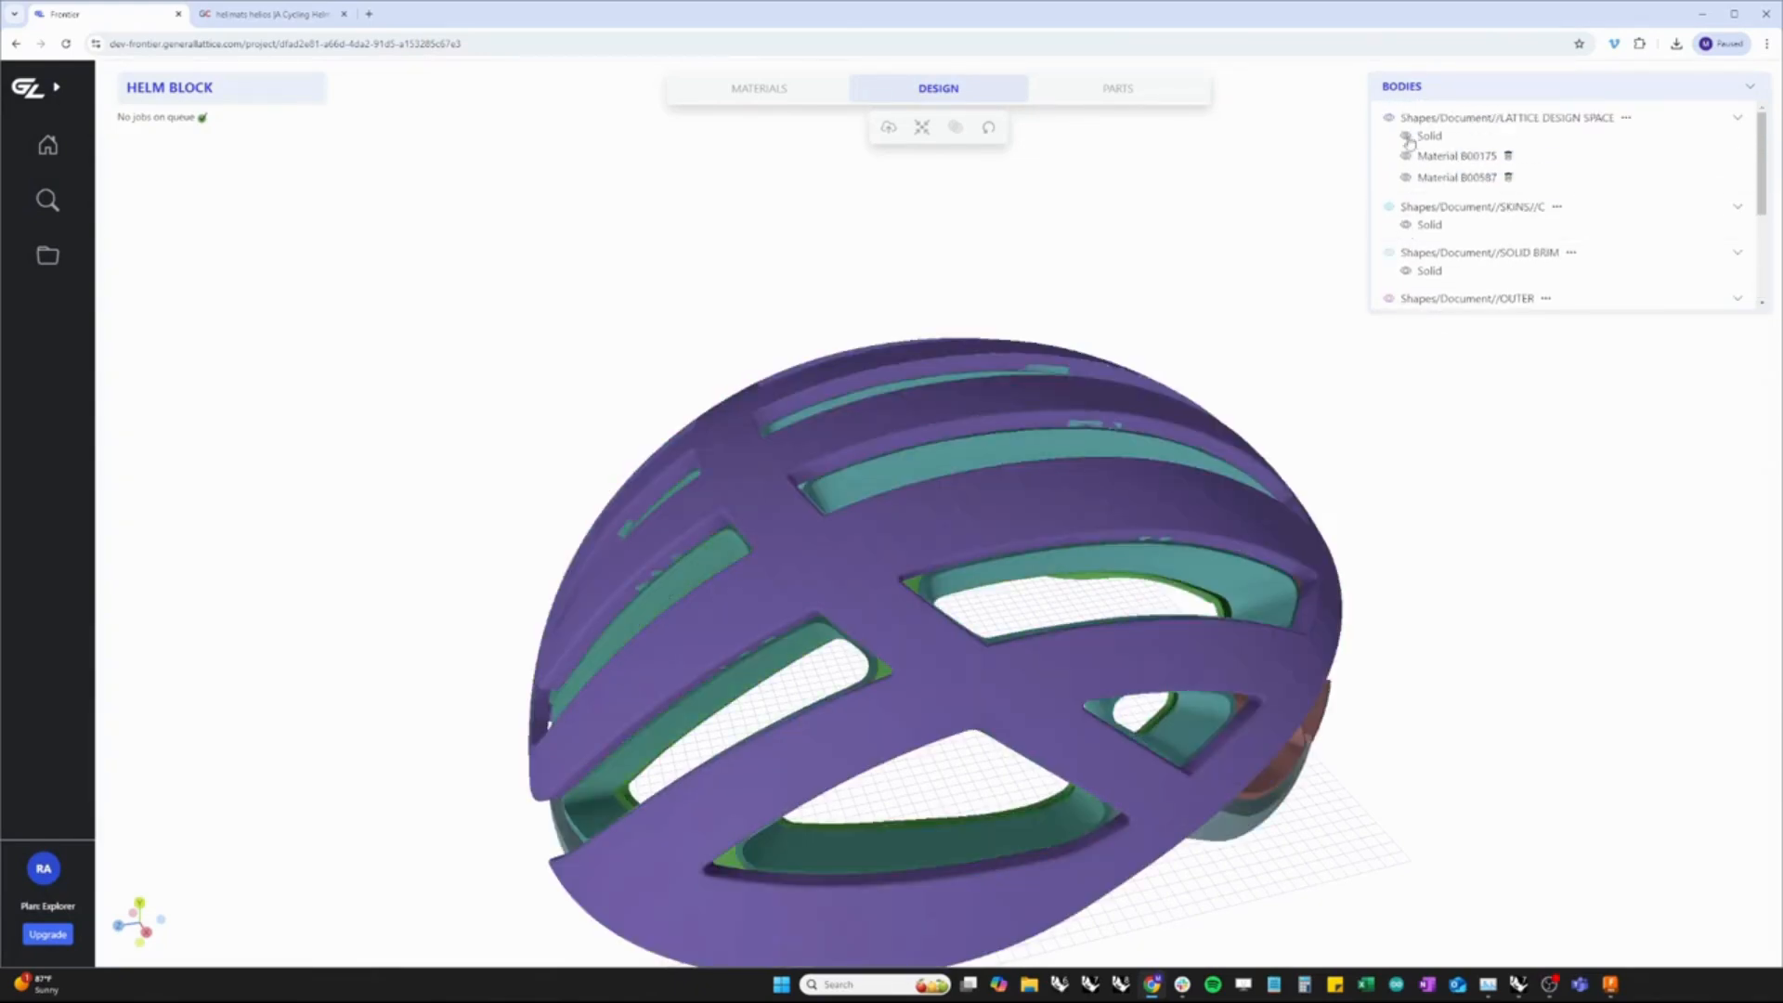
# Examine the complete helmet assembly from several angles to see how its bodies fit together
pyautogui.moveTo(1387, 441); pyautogui.dragTo(1341, 354, button='right')
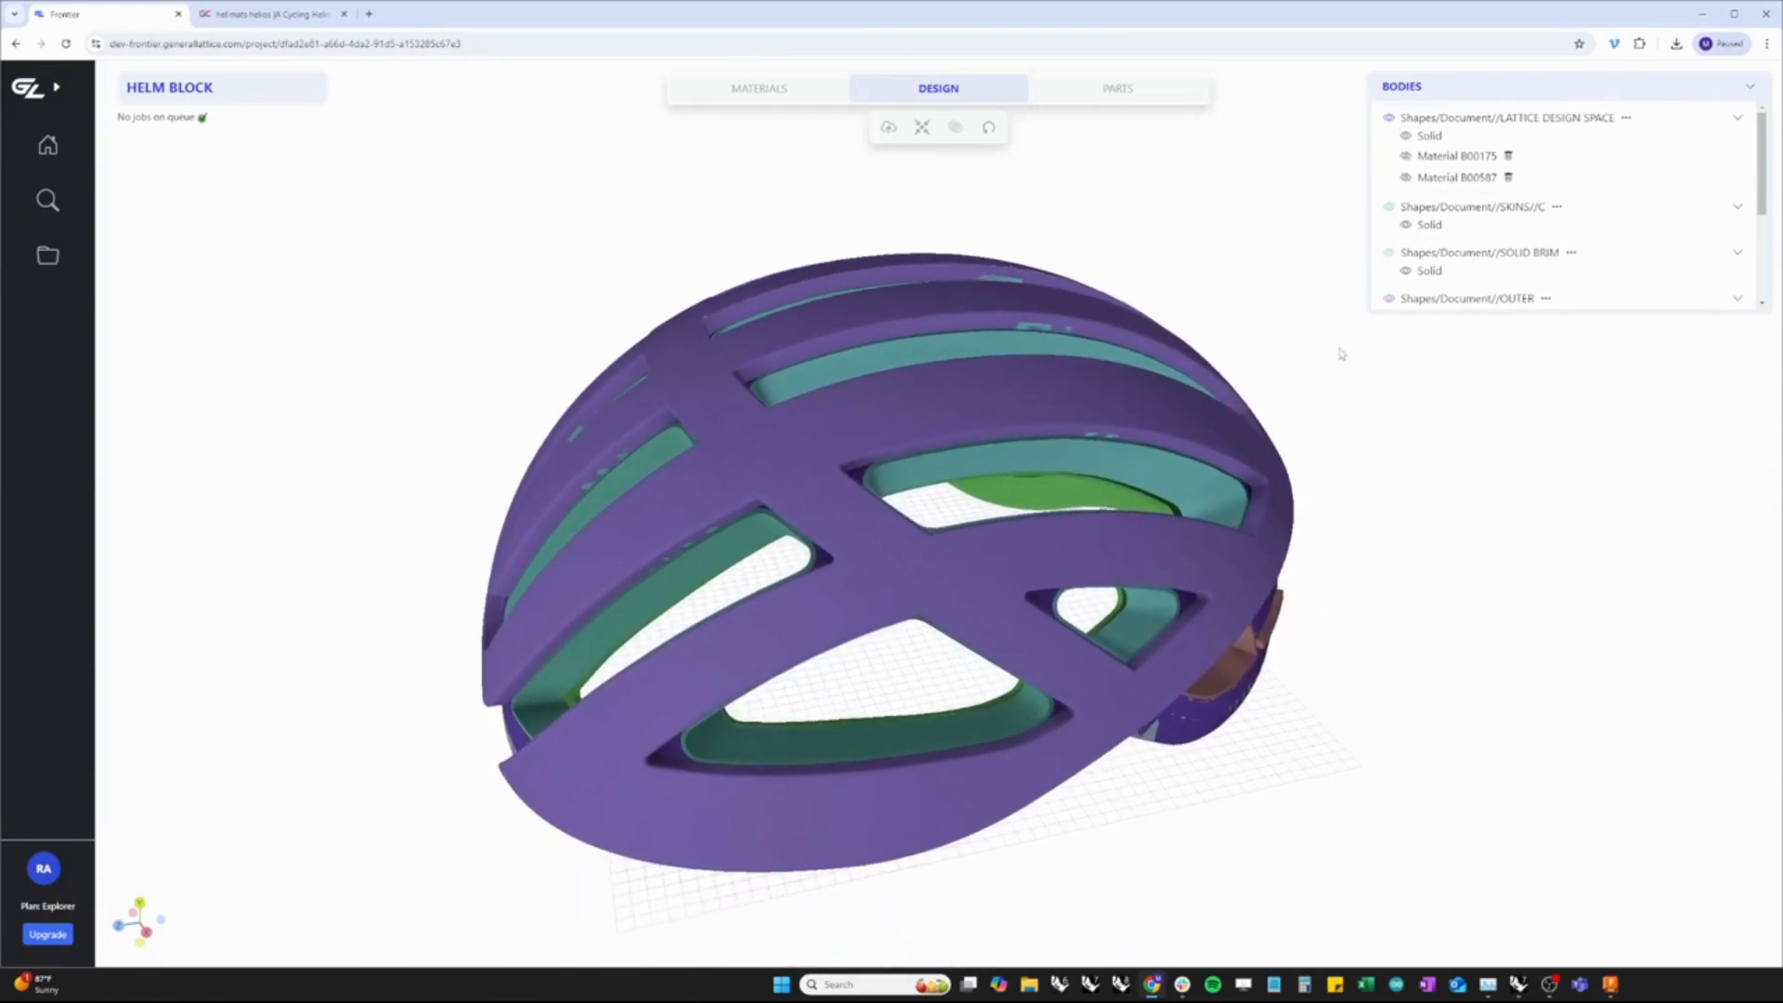
pyautogui.moveTo(1089, 437); pyautogui.dragTo(1189, 414)
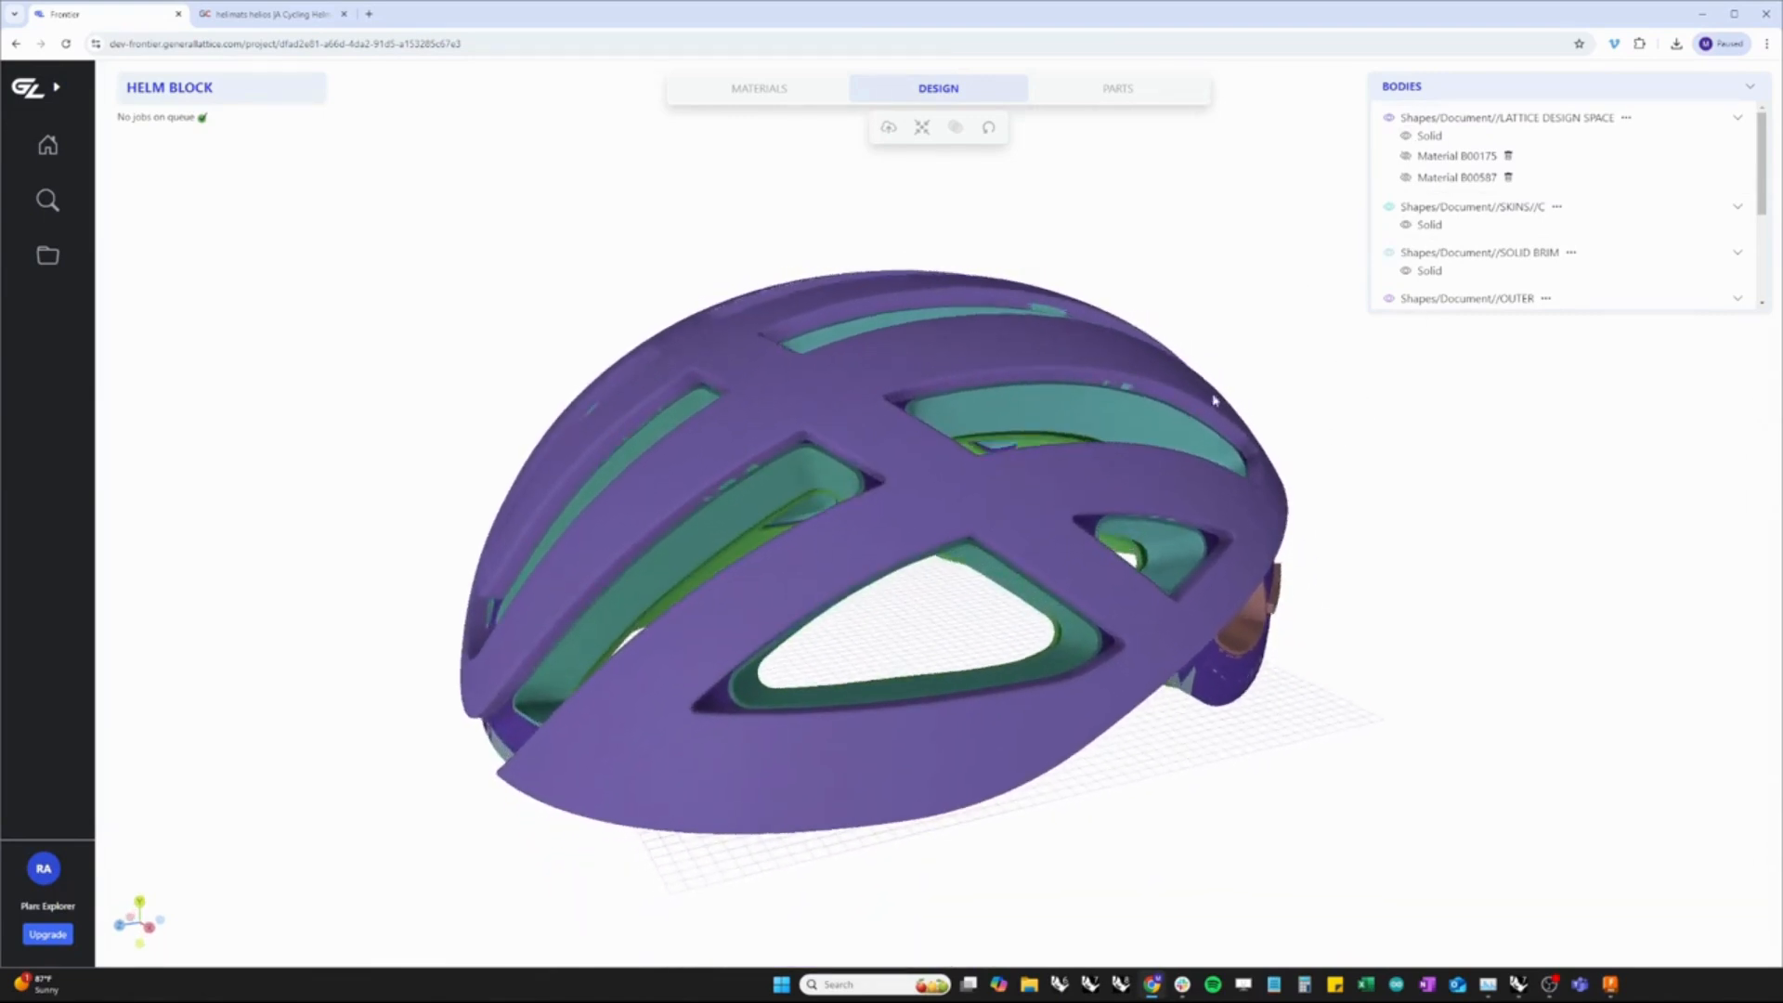
pyautogui.scroll(-1, 1465, 231)
pyautogui.scroll(-4, 1465, 232)
pyautogui.moveTo(1413, 493); pyautogui.dragTo(1394, 538)
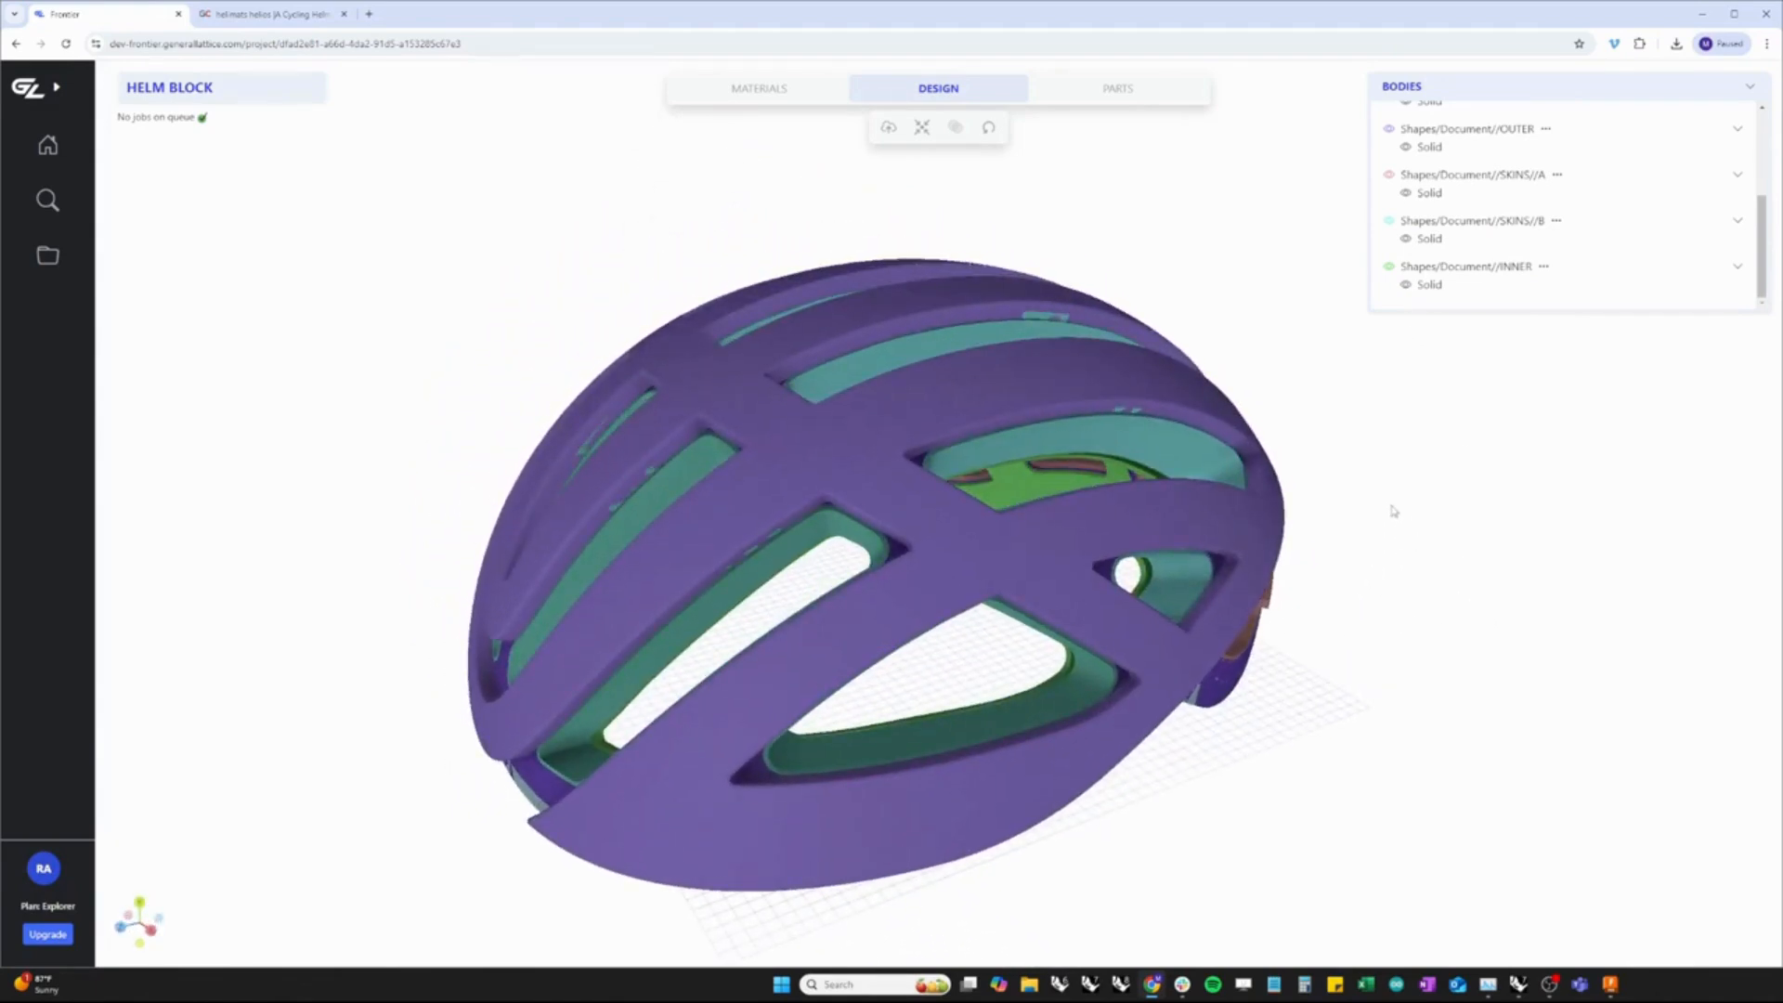
pyautogui.moveTo(1339, 450); pyautogui.dragTo(1420, 498)
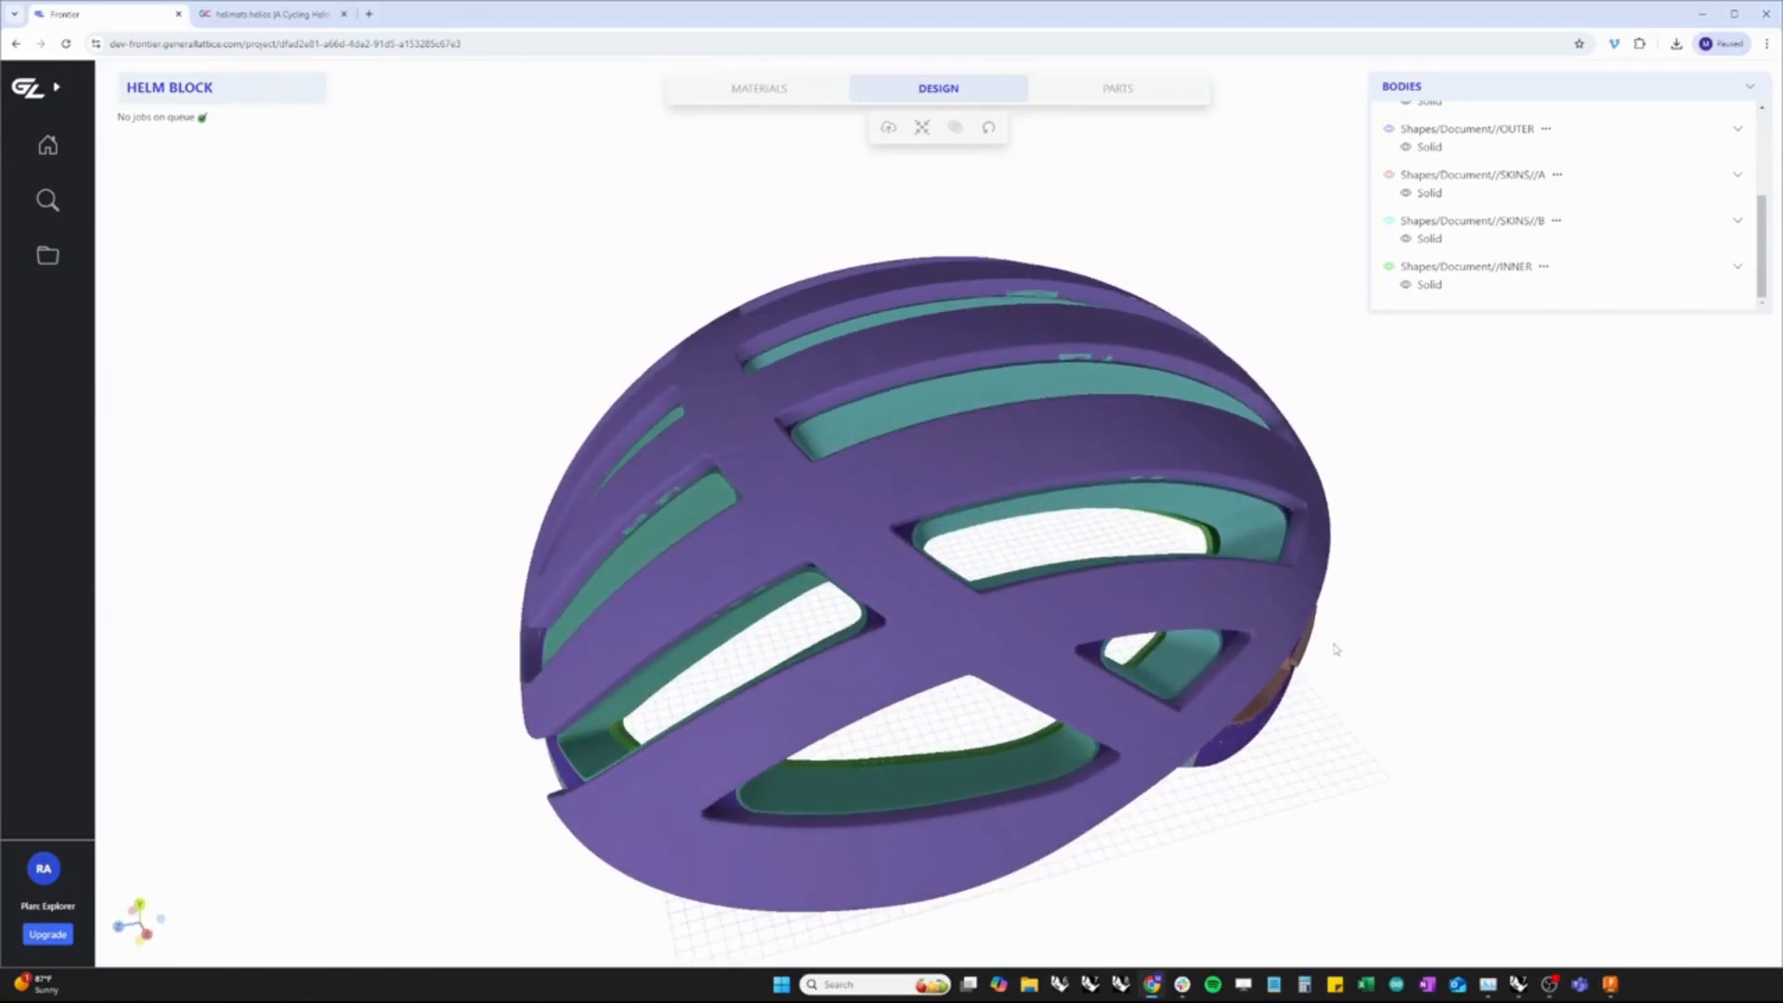
pyautogui.scroll(-1, 1335, 649)
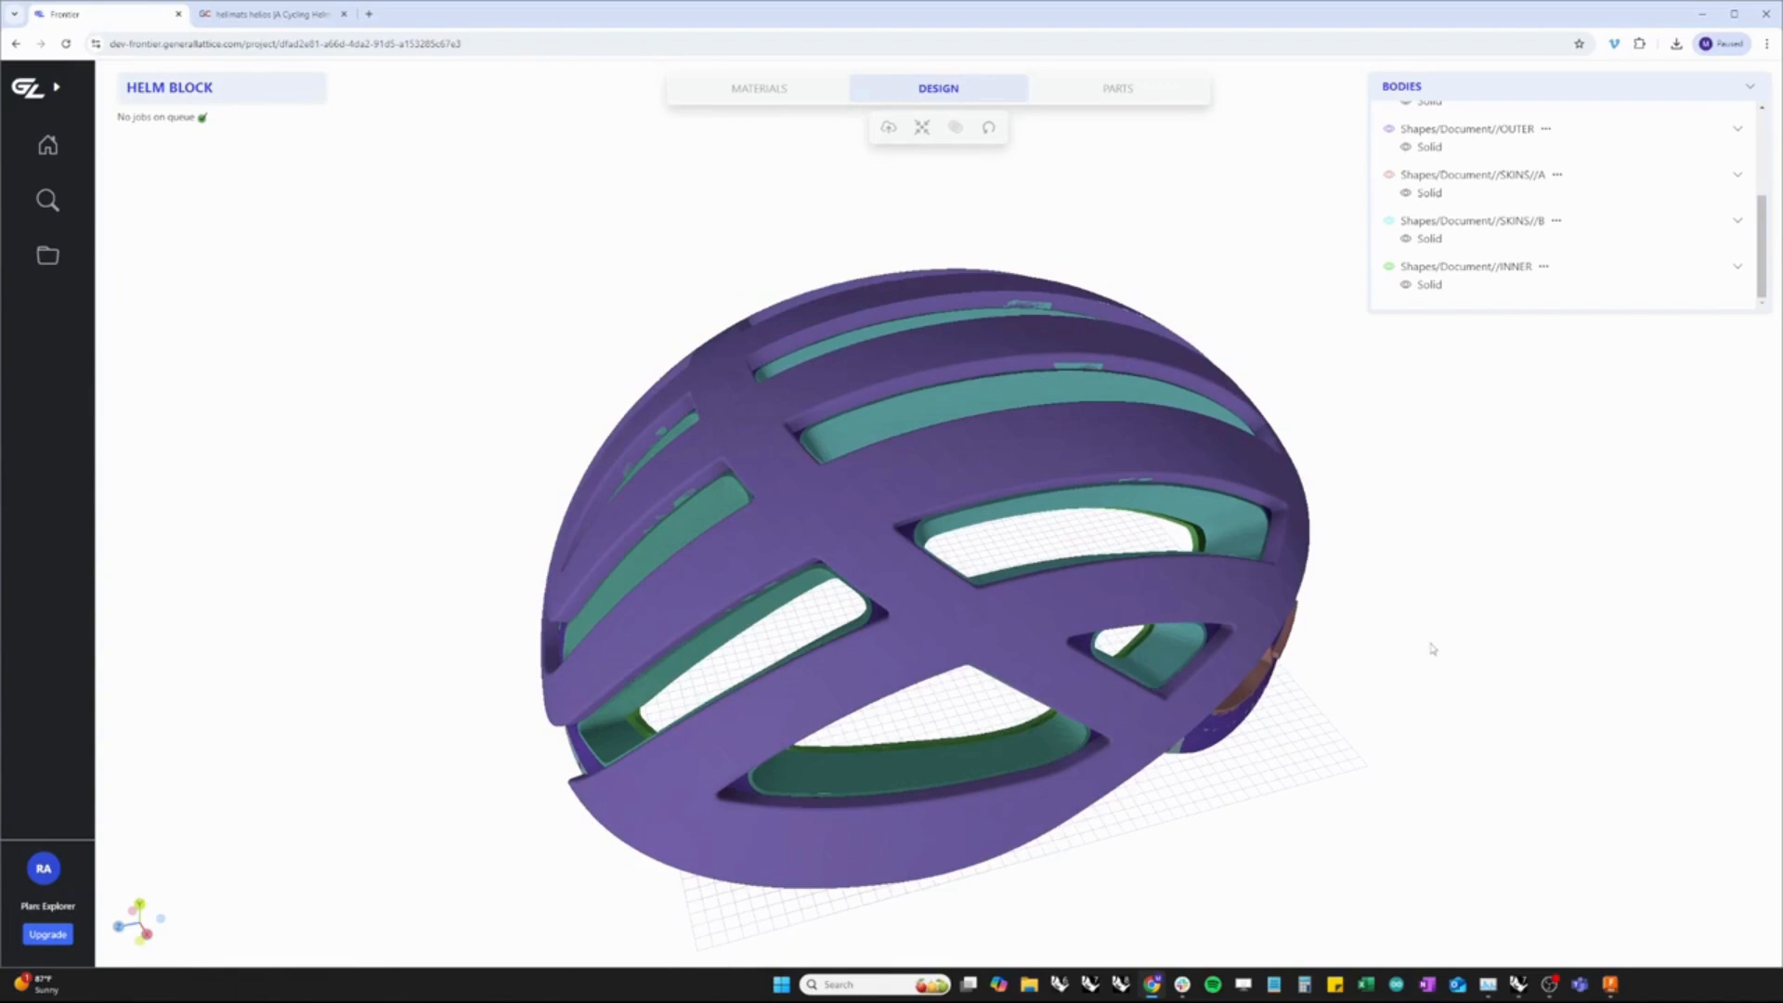
pyautogui.moveTo(1433, 681); pyautogui.dragTo(1446, 663)
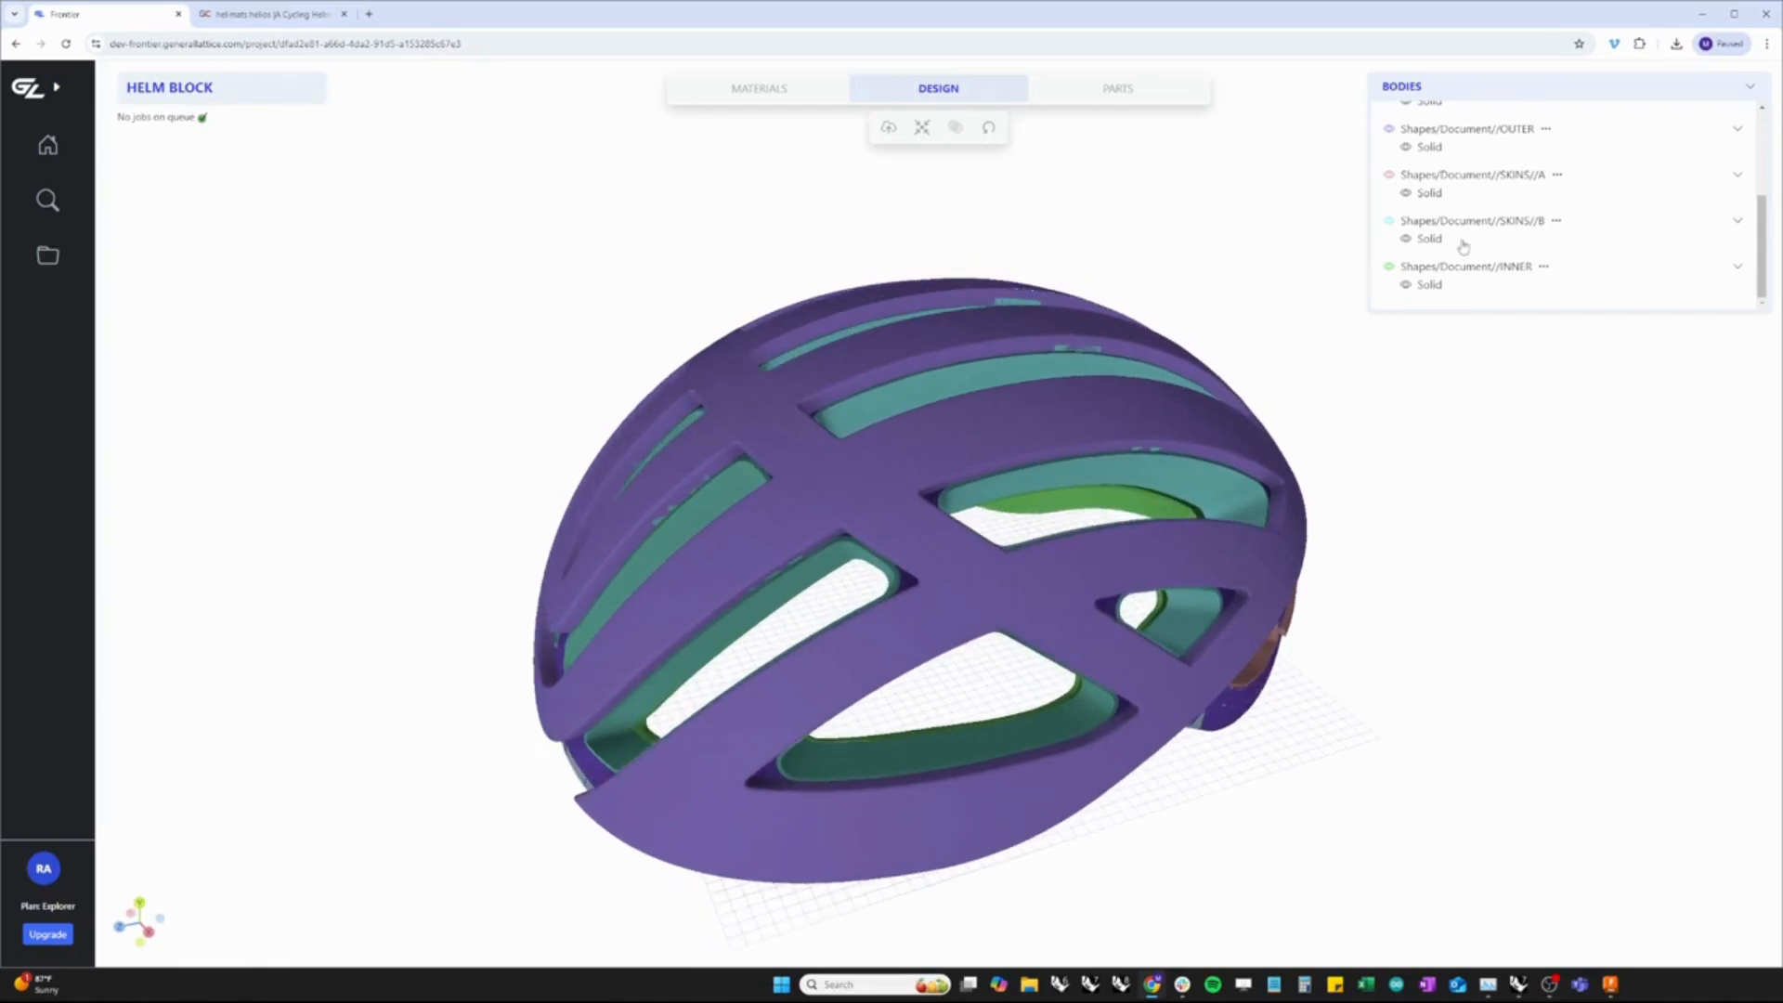
# Hide the INNER, SKINS A, B and C, OUTER and SOLID BRIM solids and inspect the isolated LATTICE DESIGN SPACE solid
pyautogui.click(1406, 285)
pyautogui.click(1405, 240)
pyautogui.click(1406, 194)
pyautogui.scroll(1, 1408, 204)
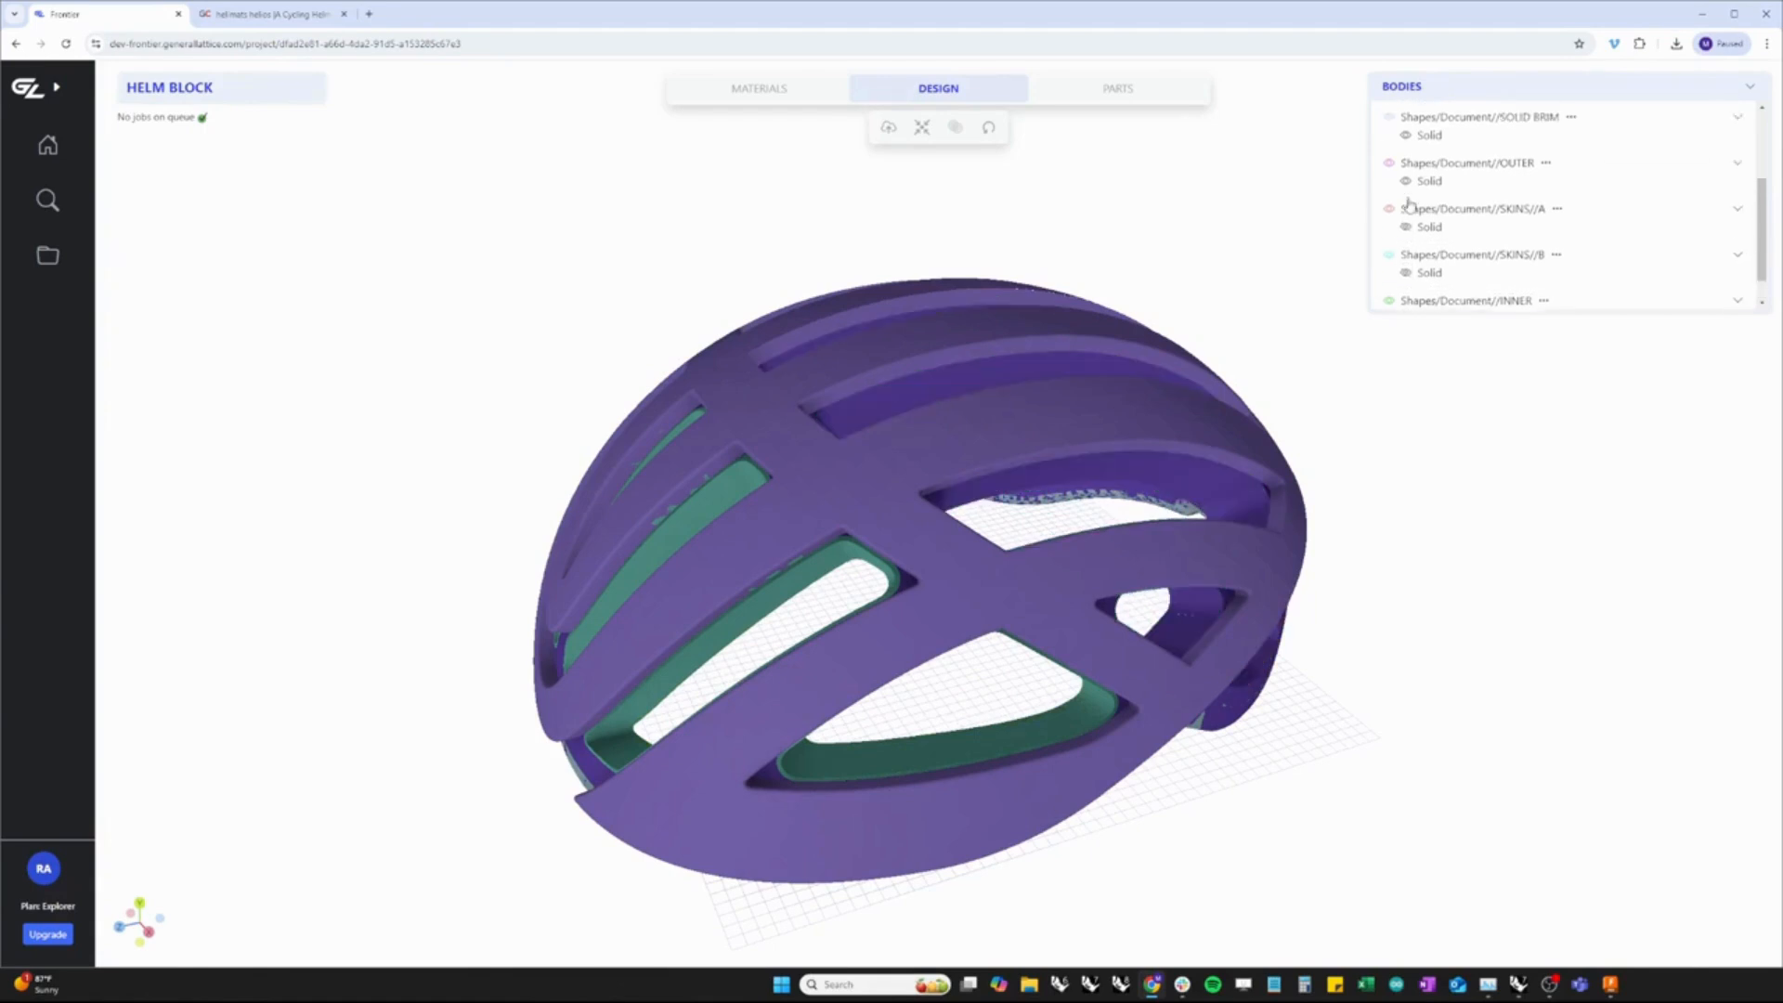
pyautogui.click(1406, 219)
pyautogui.scroll(1, 1406, 223)
pyautogui.click(1405, 241)
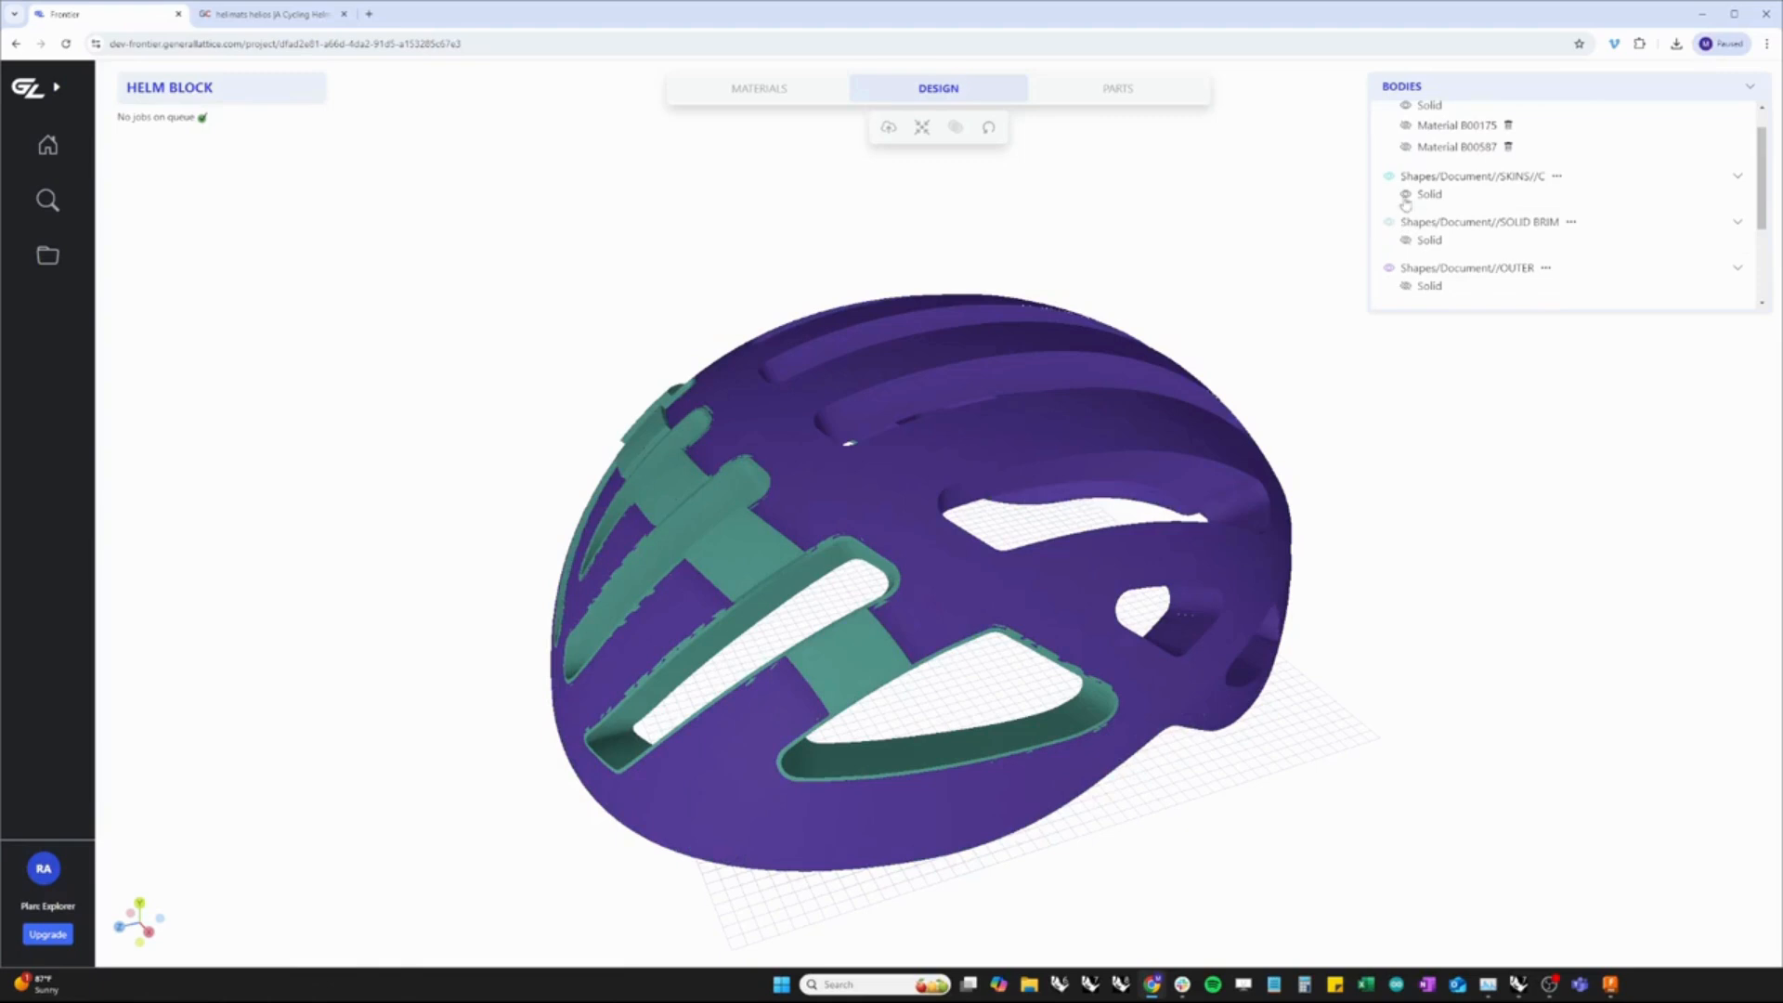
pyautogui.click(1406, 197)
pyautogui.scroll(1, 1408, 209)
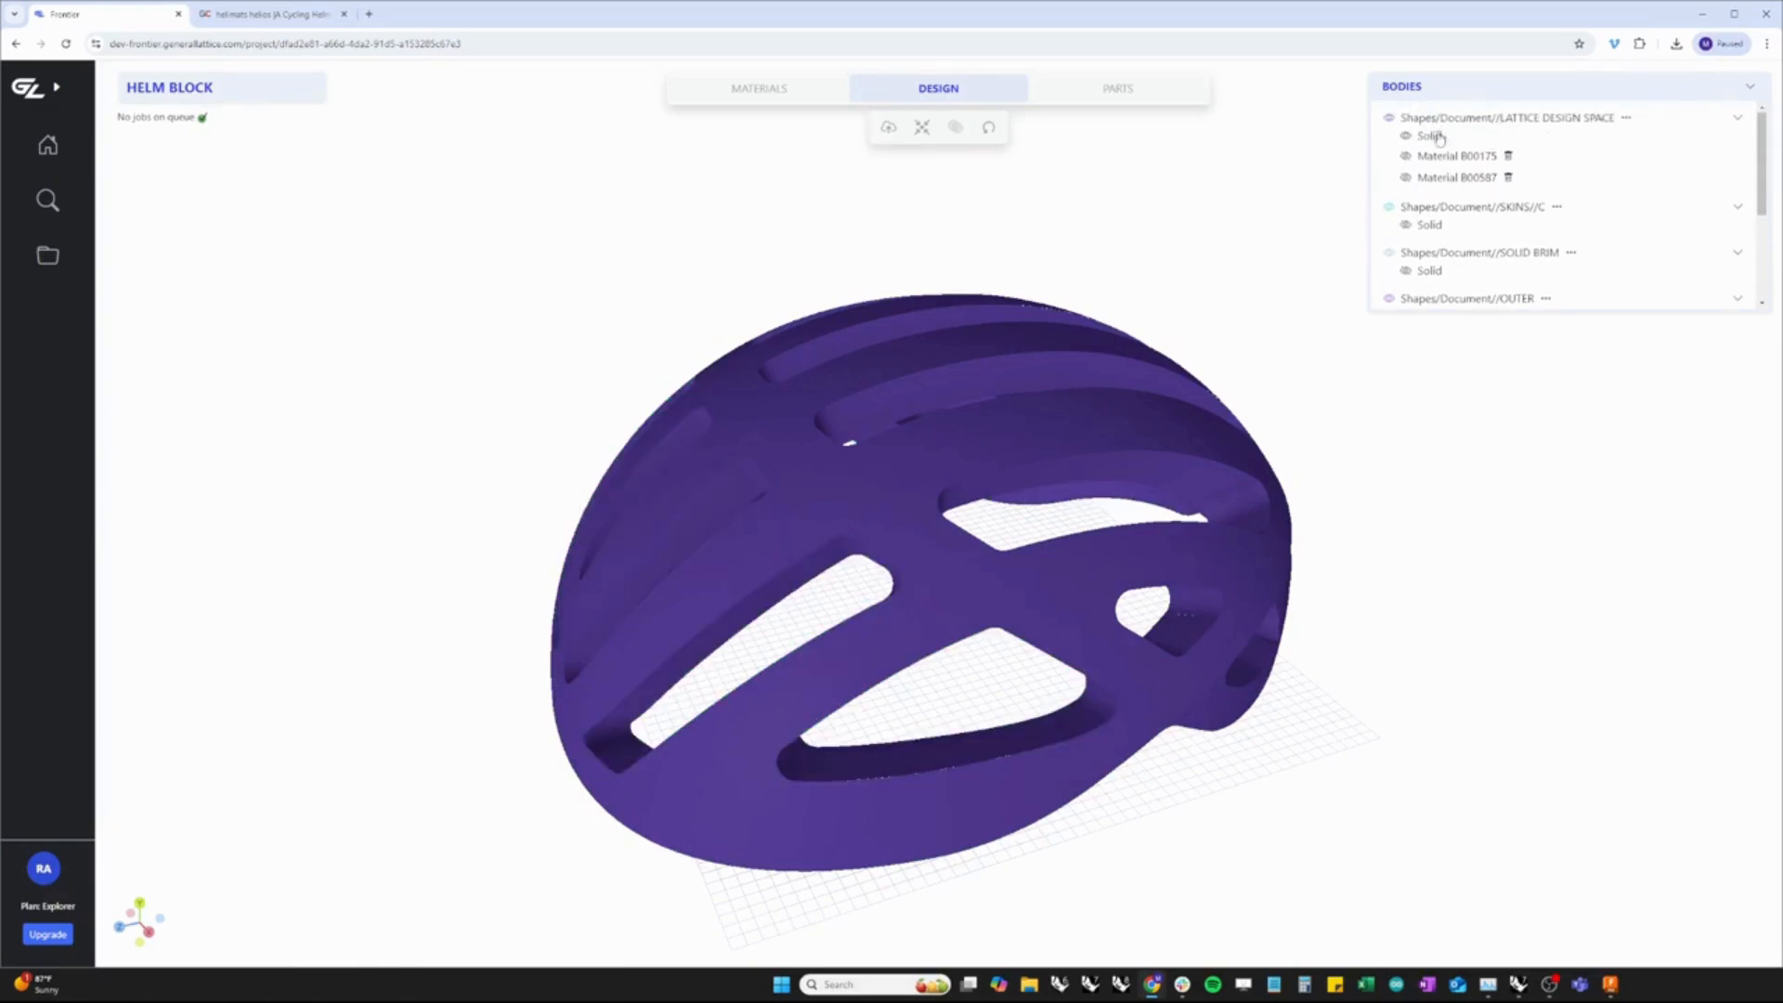
pyautogui.moveTo(1441, 471); pyautogui.dragTo(1511, 425)
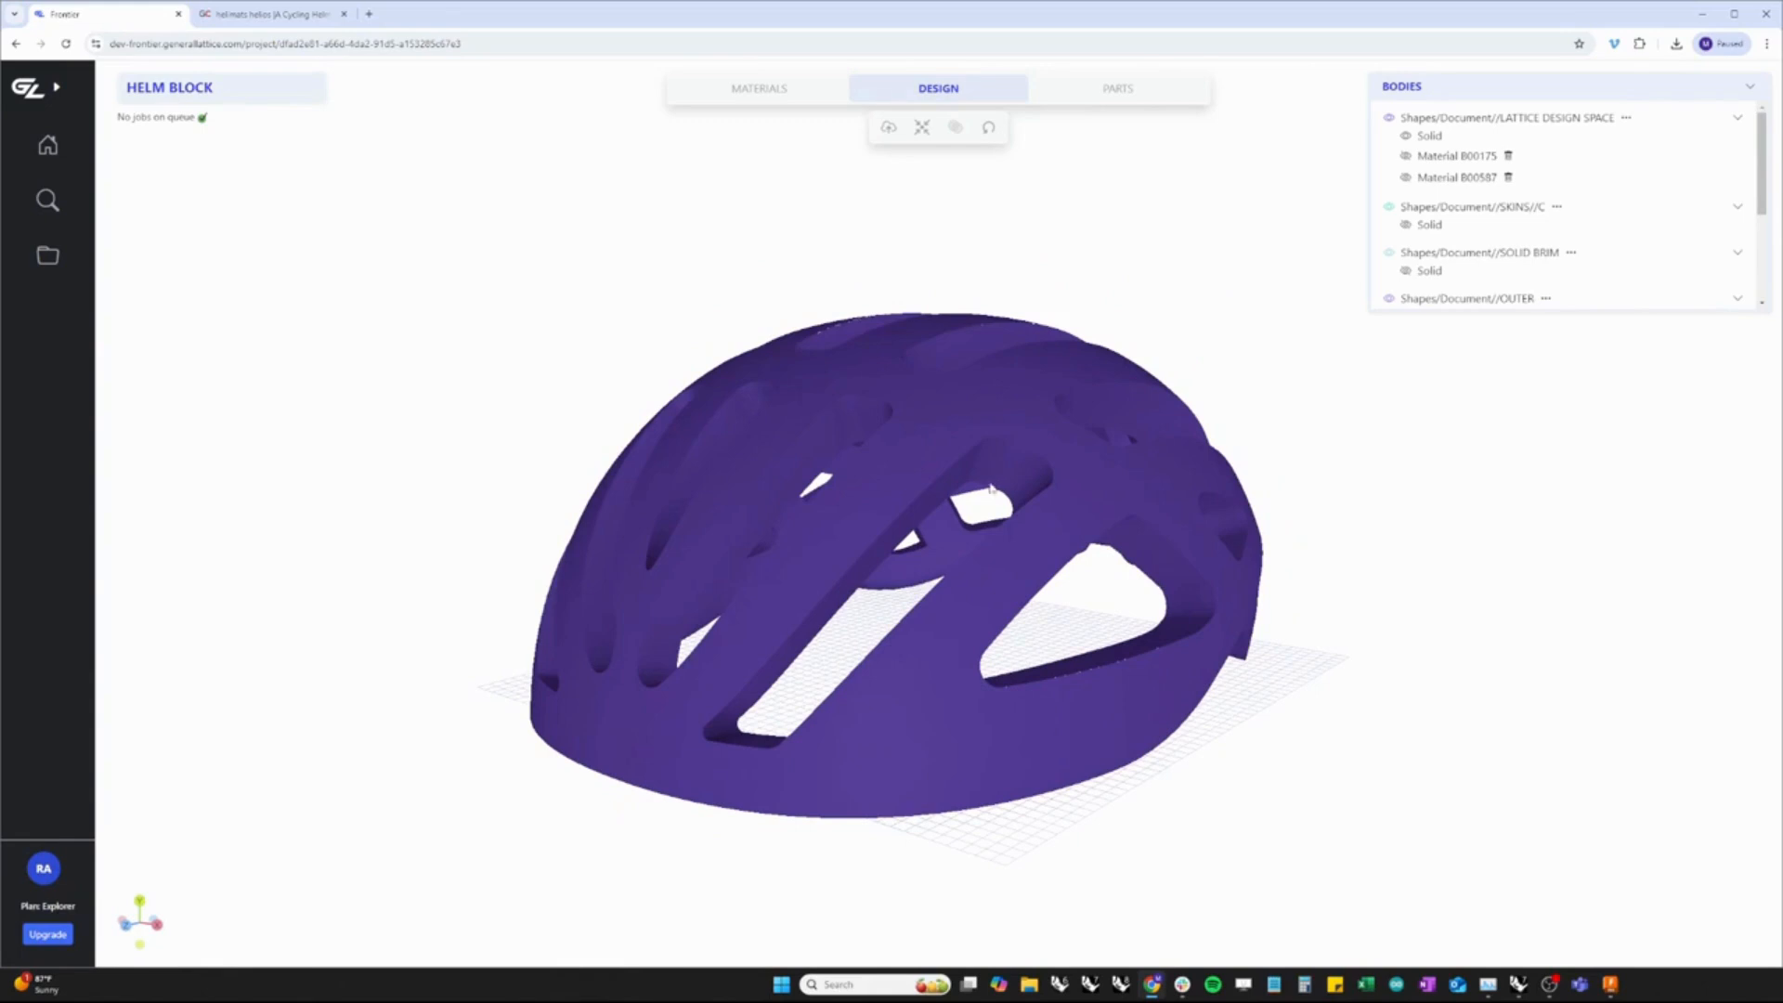
pyautogui.moveTo(1042, 490); pyautogui.dragTo(1130, 569)
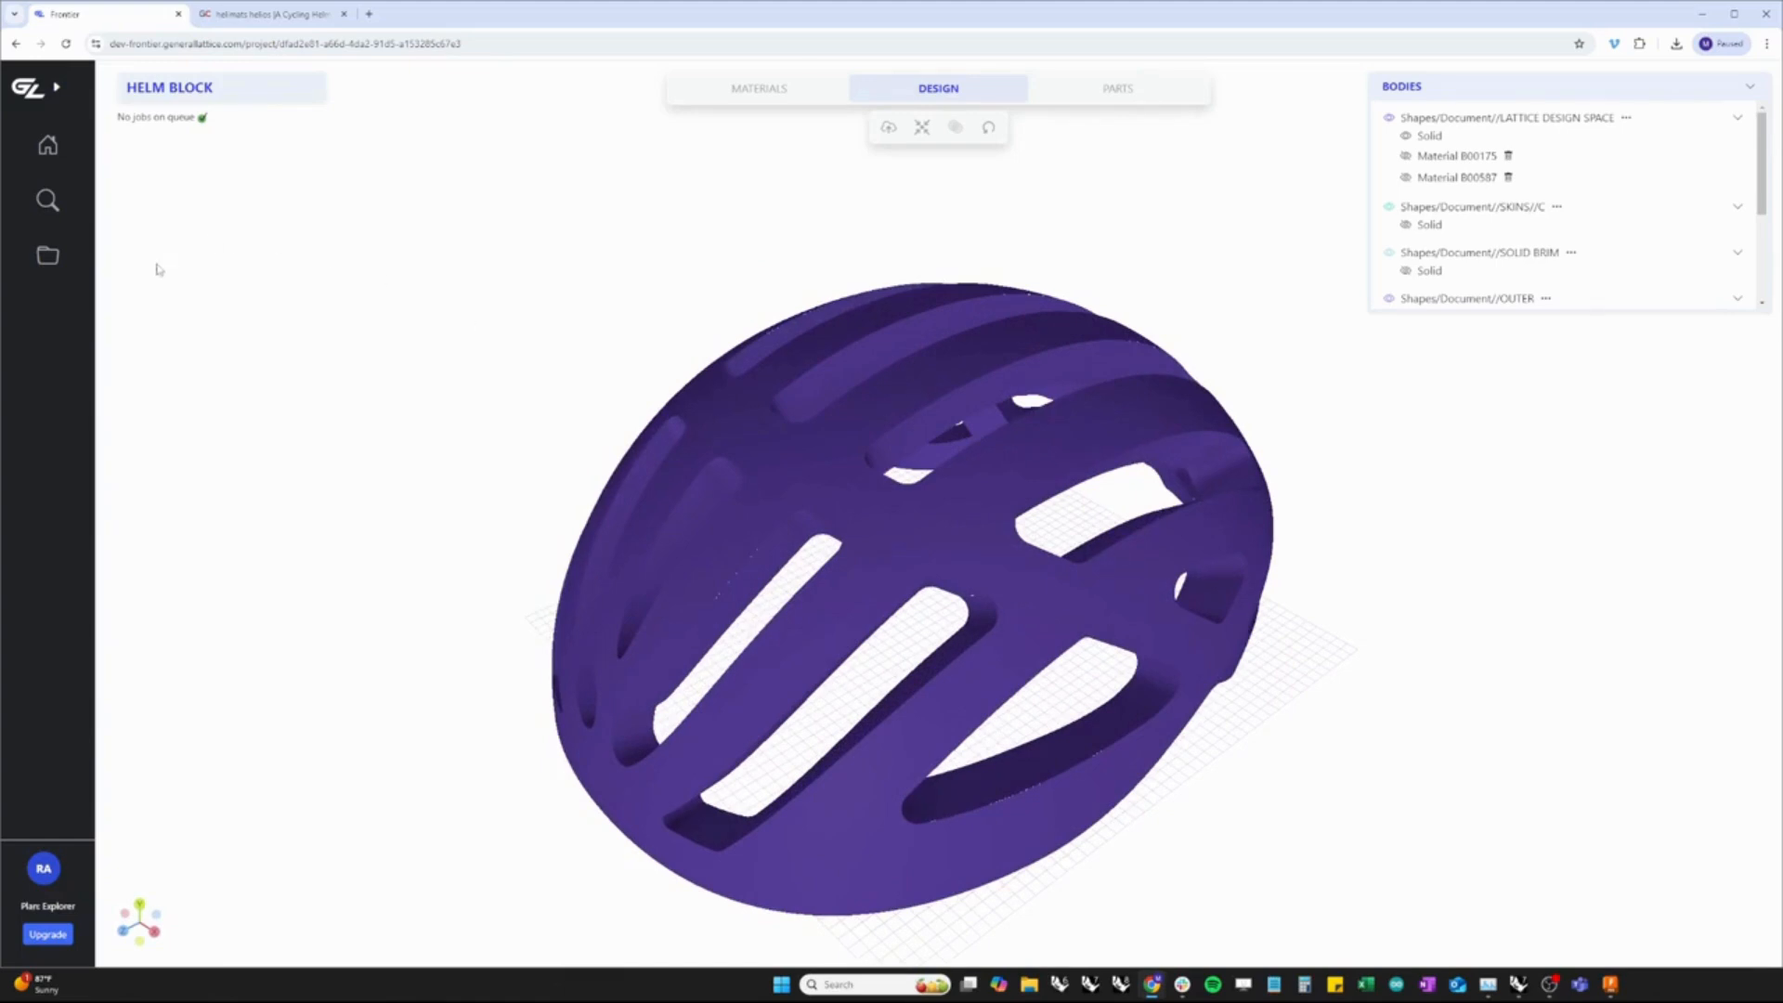
# Try to add material B00175 from the materials search to the HELM BLOCK project
pyautogui.click(45, 207)
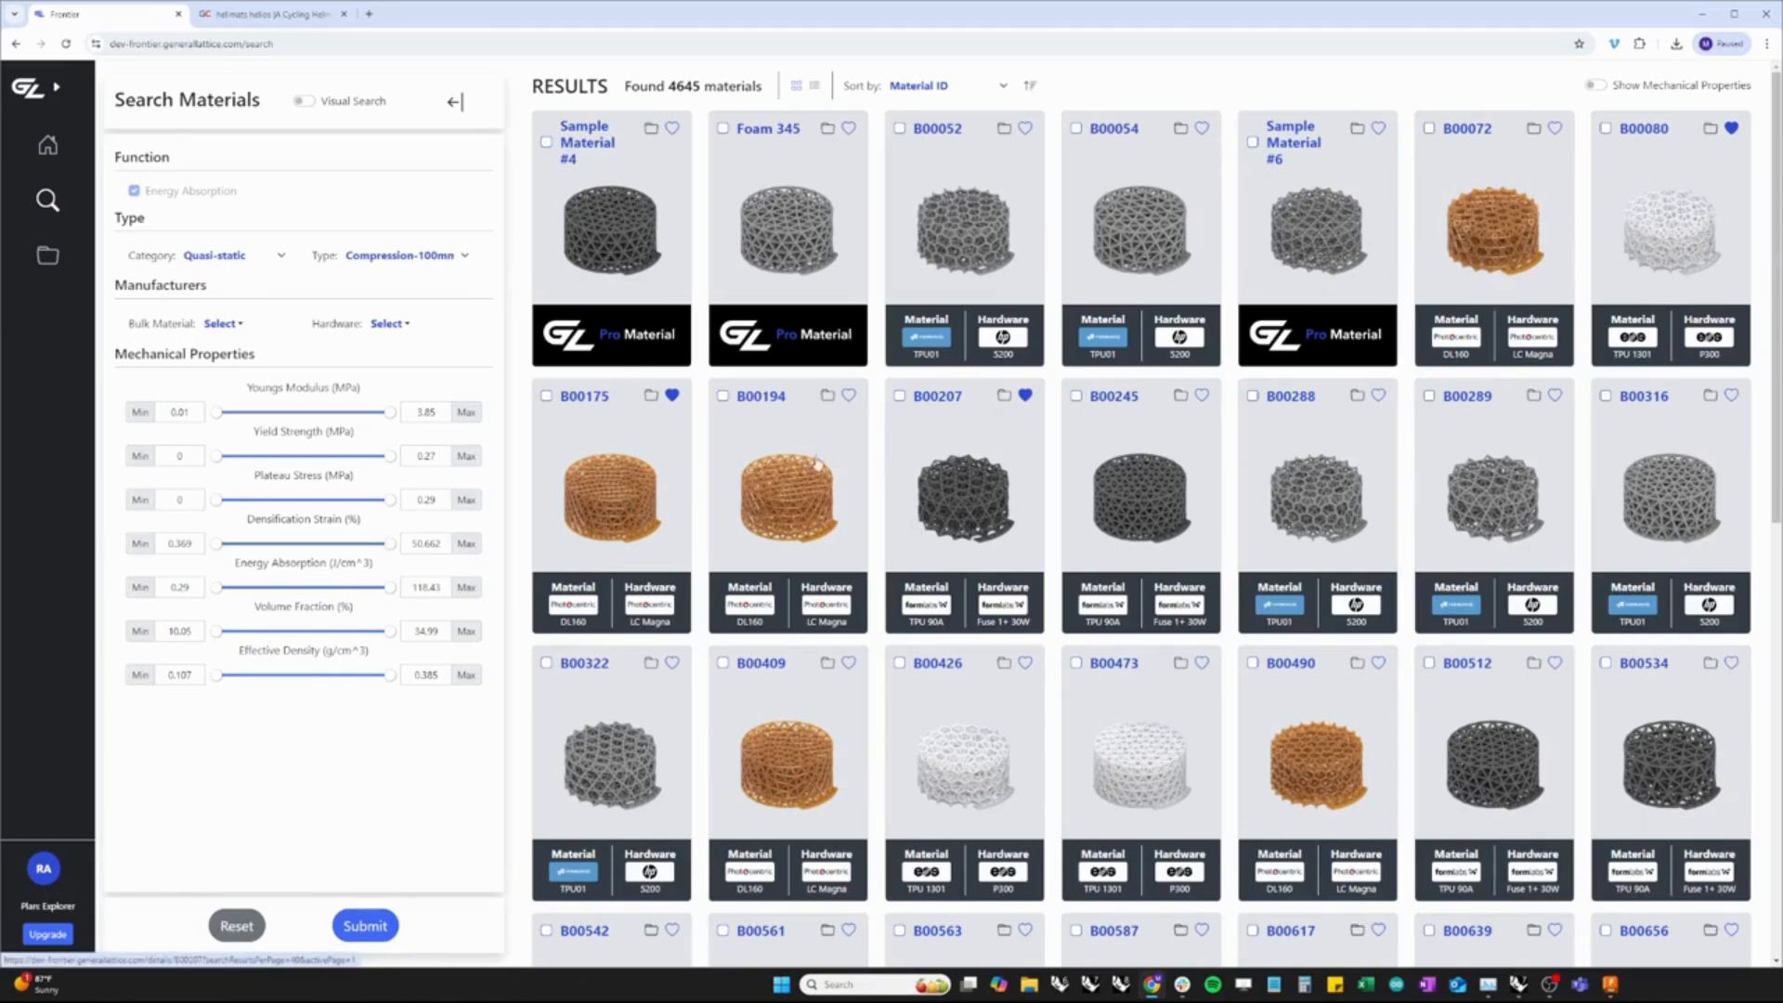
pyautogui.click(651, 394)
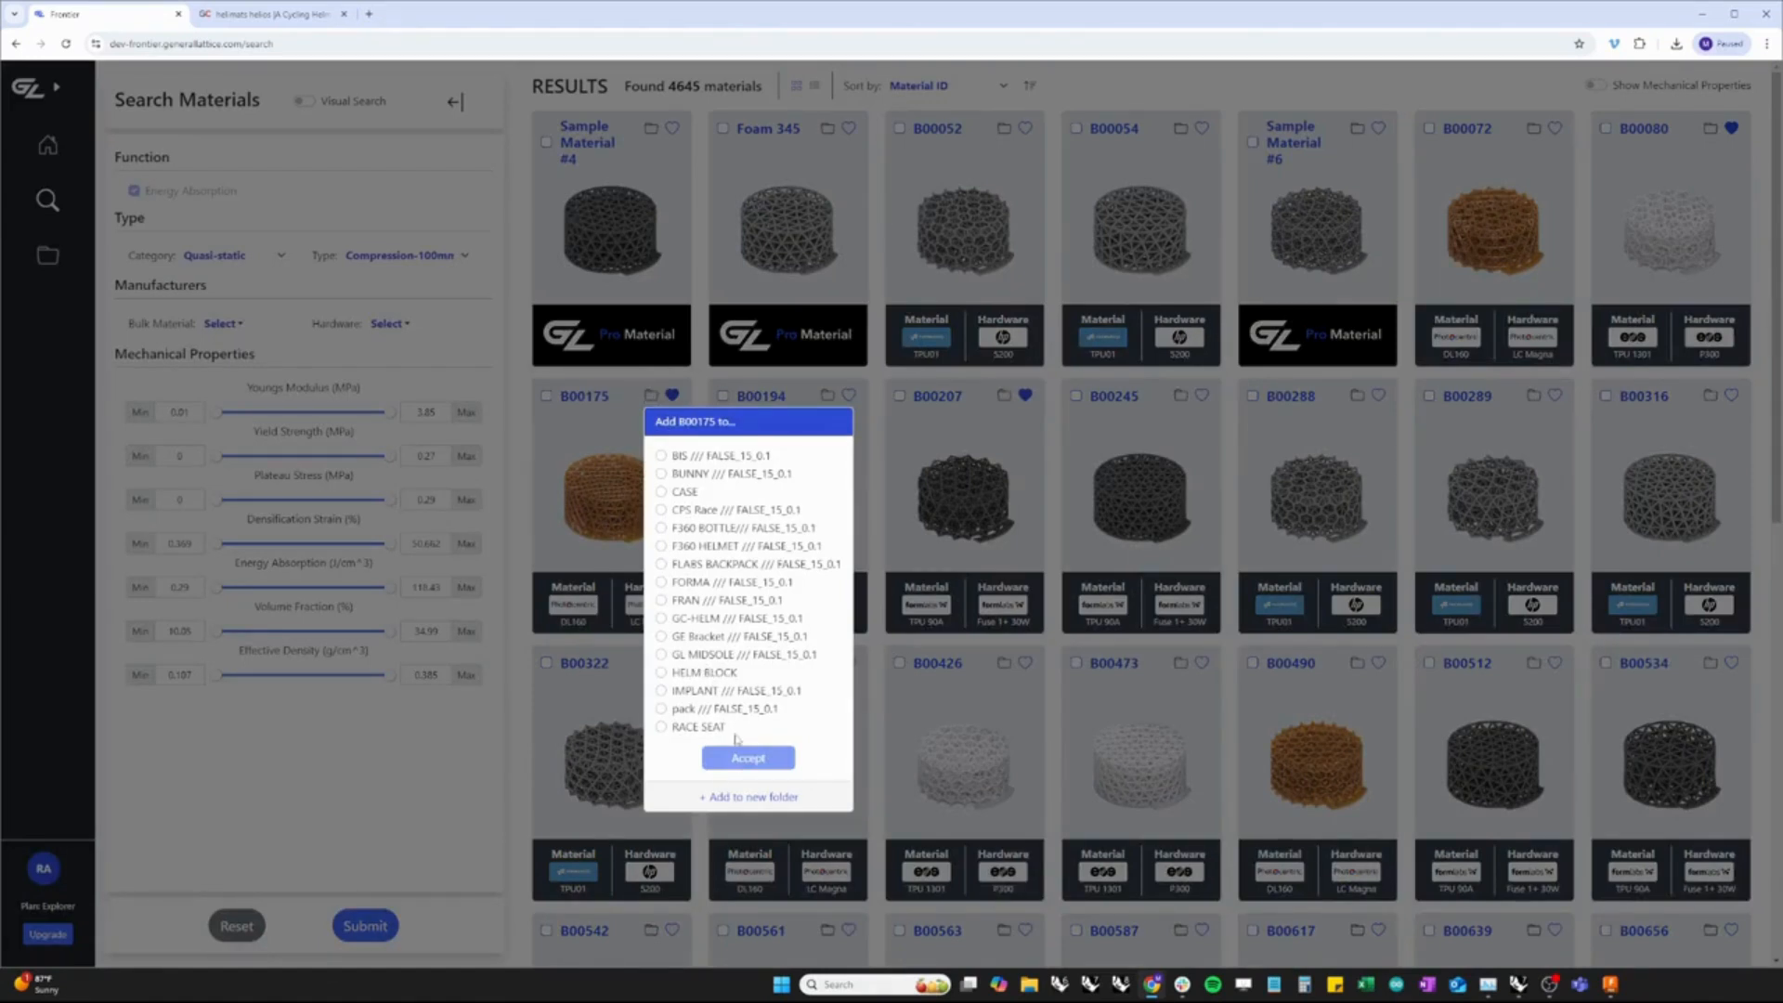
pyautogui.click(661, 672)
pyautogui.click(747, 758)
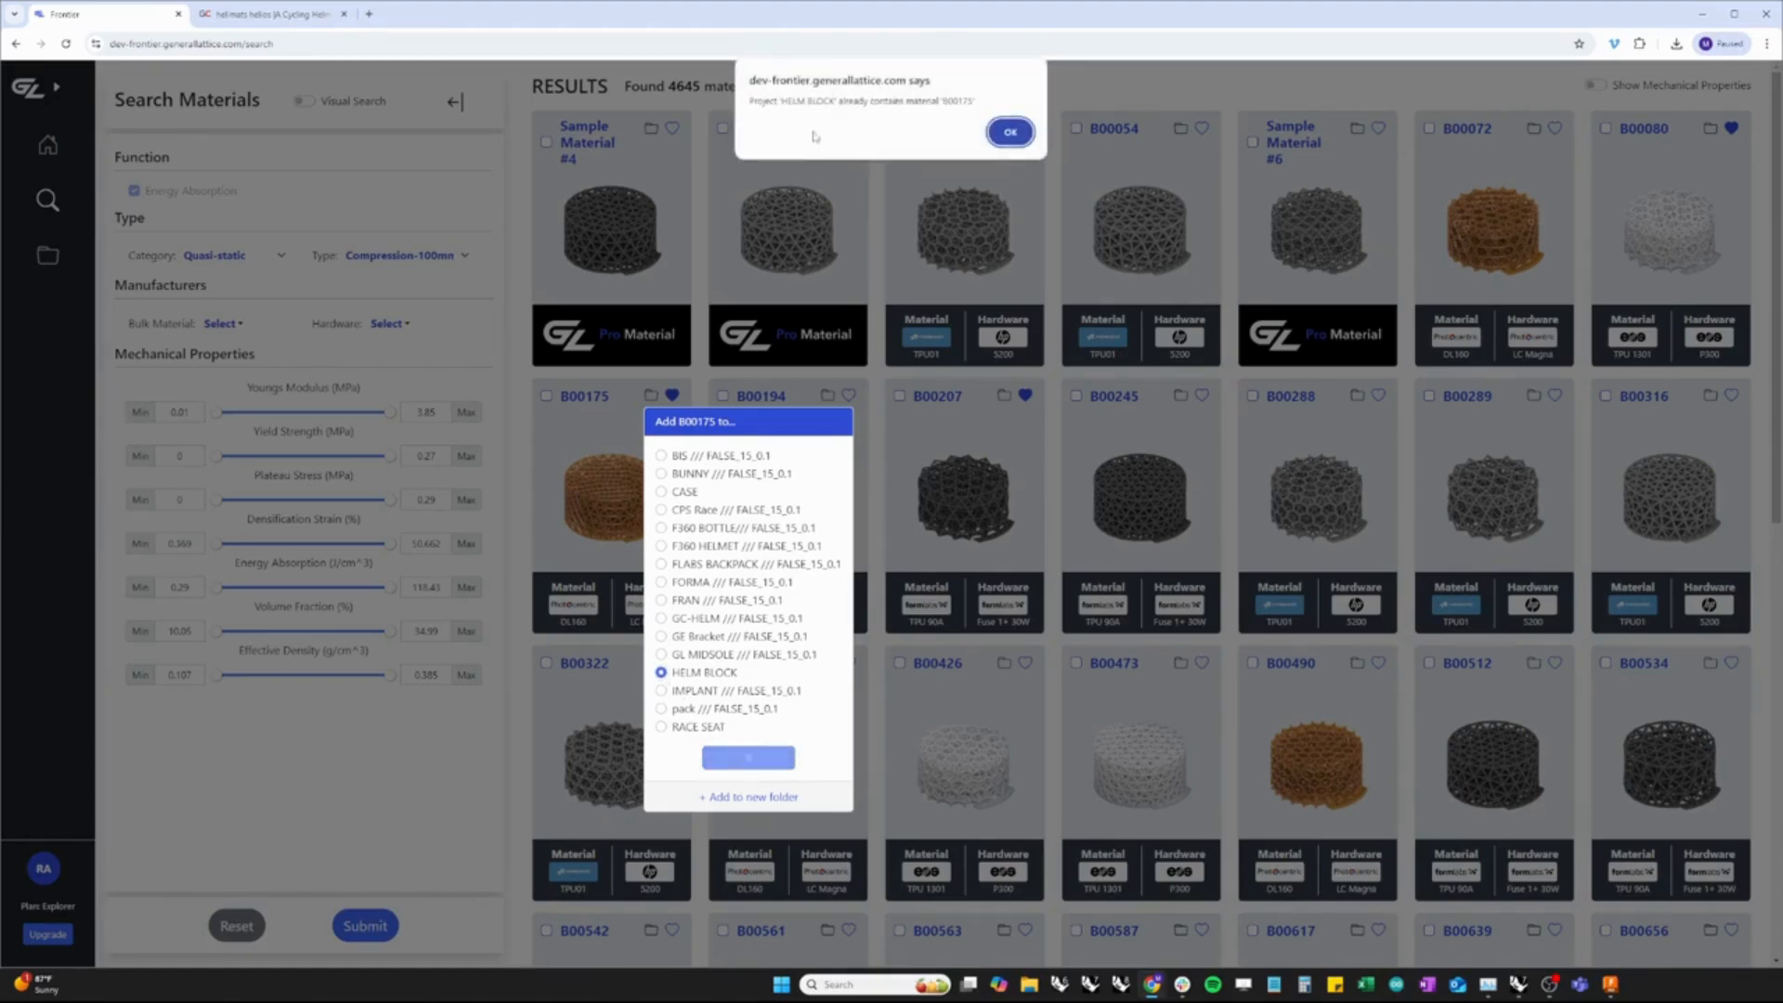
pyautogui.click(1009, 132)
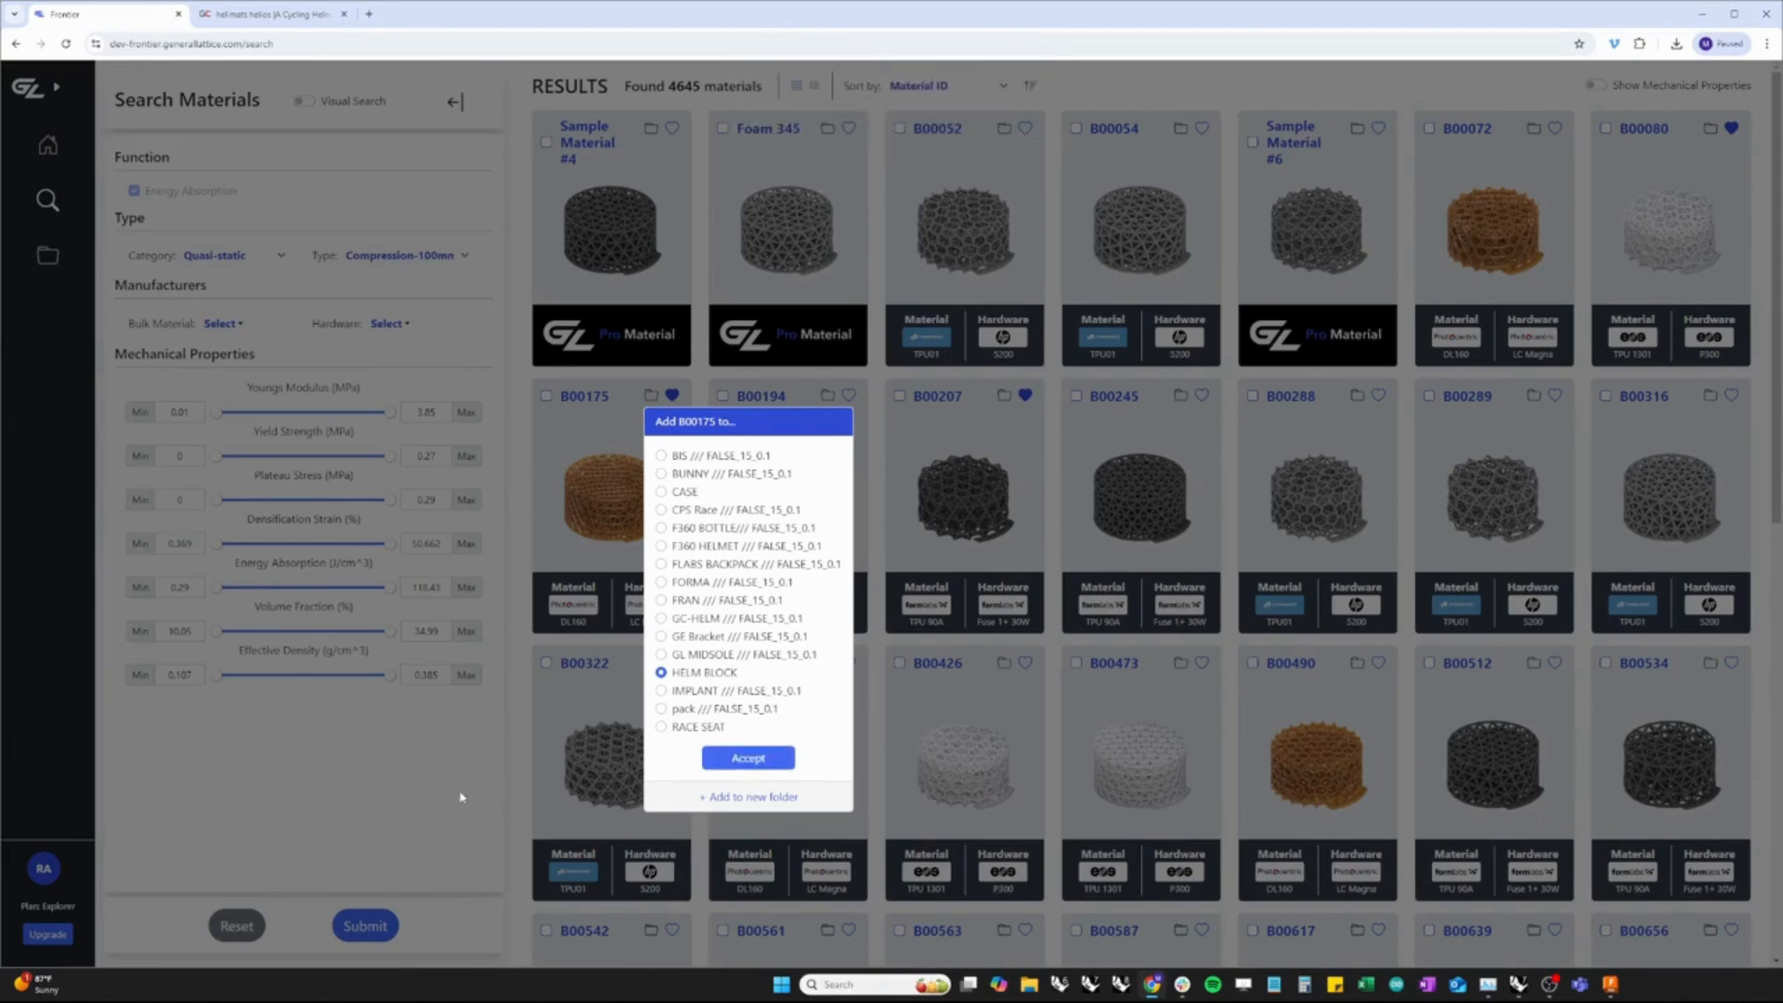
pyautogui.click(468, 801)
# Open the HELM BLOCK project from the project library and go to its design view
pyautogui.click(49, 258)
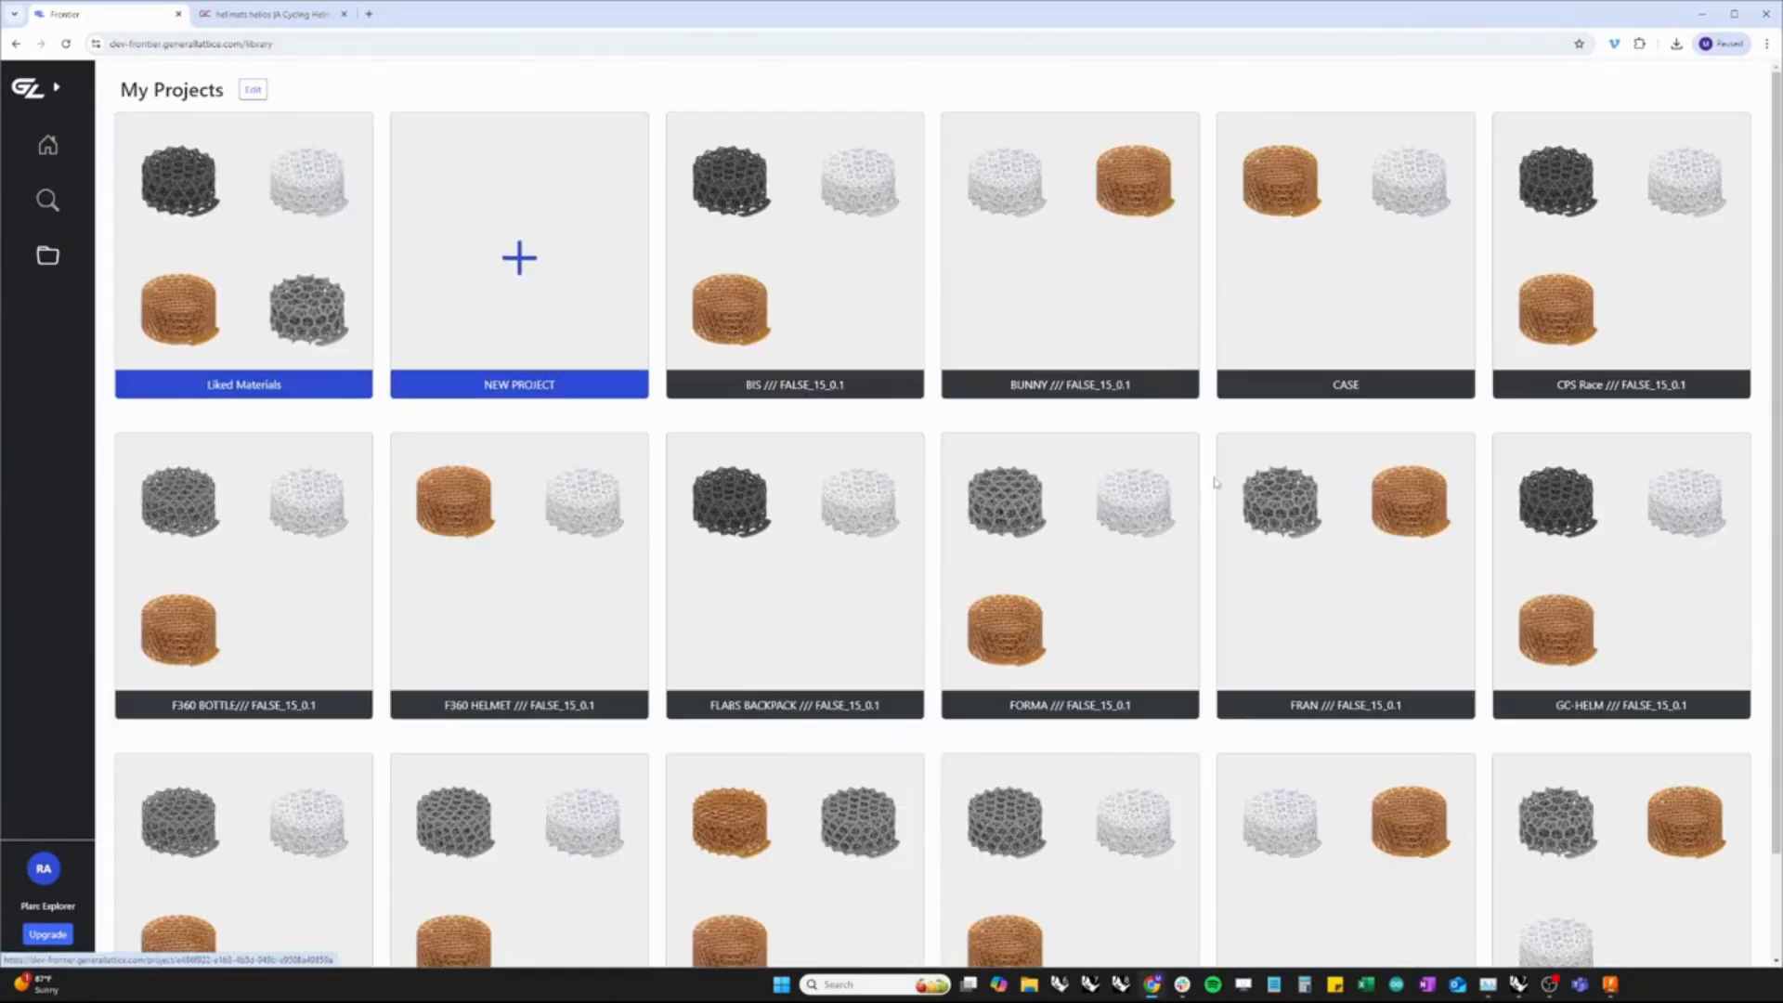
pyautogui.scroll(-1, 1214, 482)
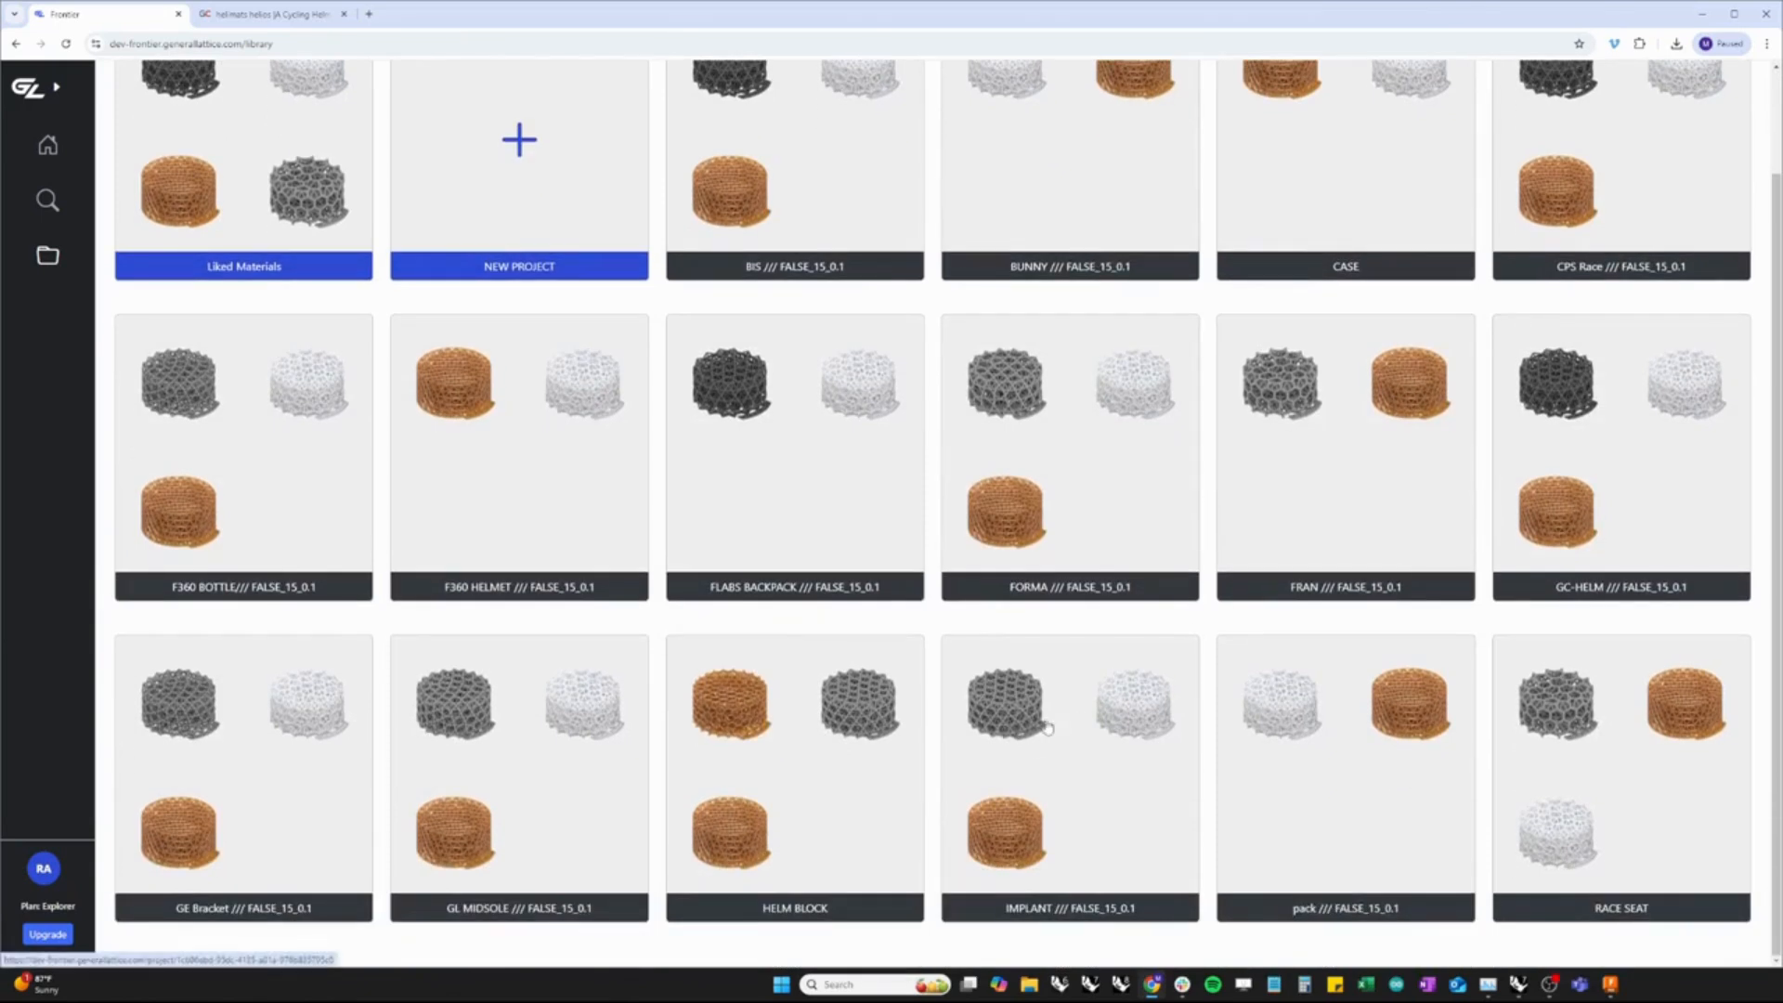
pyautogui.click(742, 734)
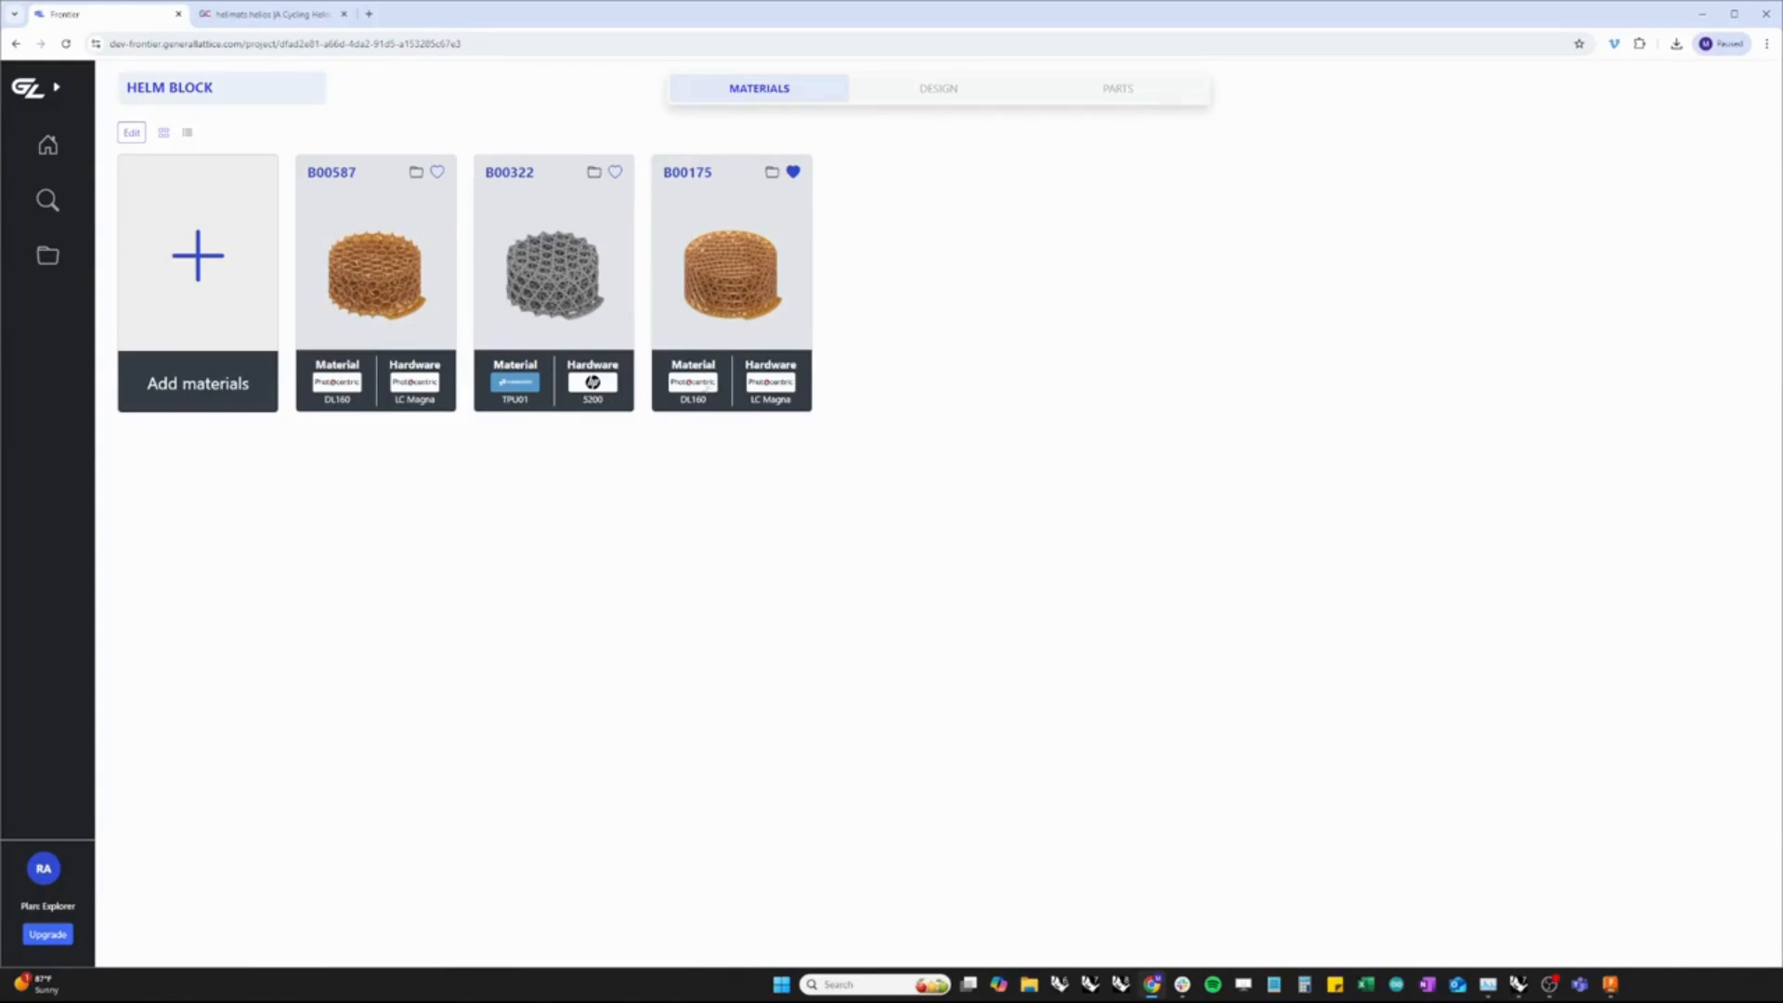
pyautogui.click(938, 89)
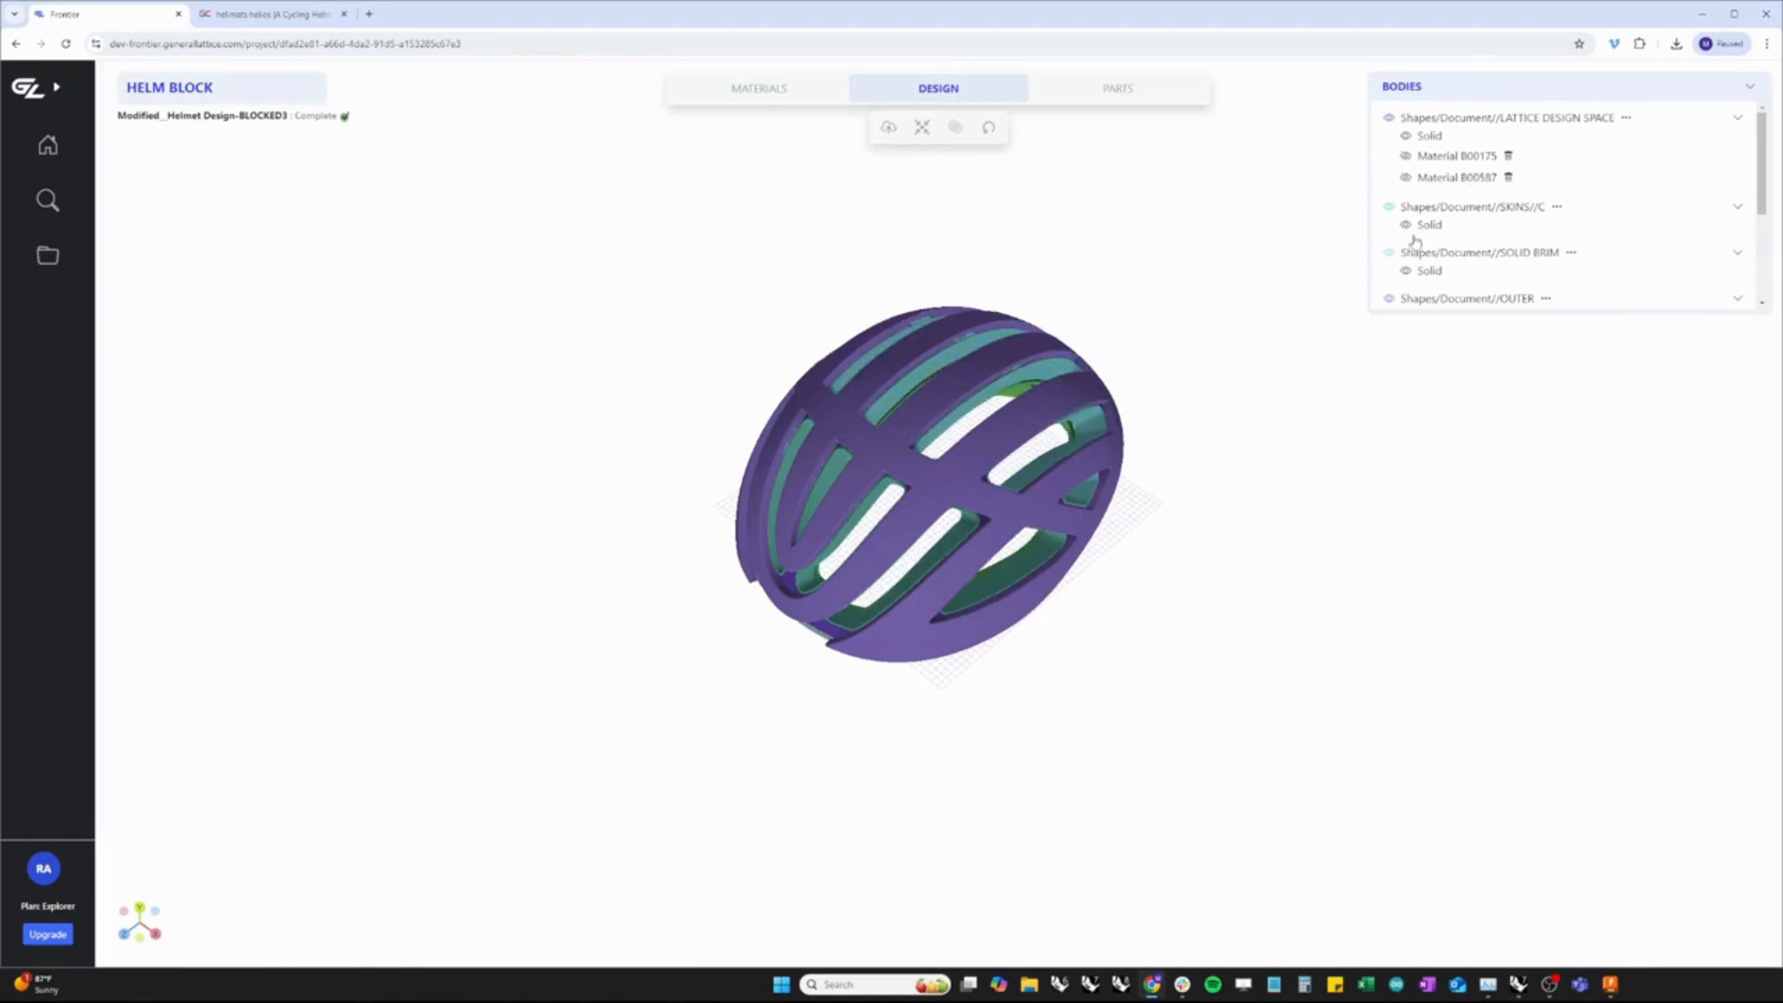
# Hide every solid except LATTICE DESIGN SPACE and inspect that body up close
pyautogui.scroll(-1, 1411, 195)
pyautogui.scroll(-2, 1407, 196)
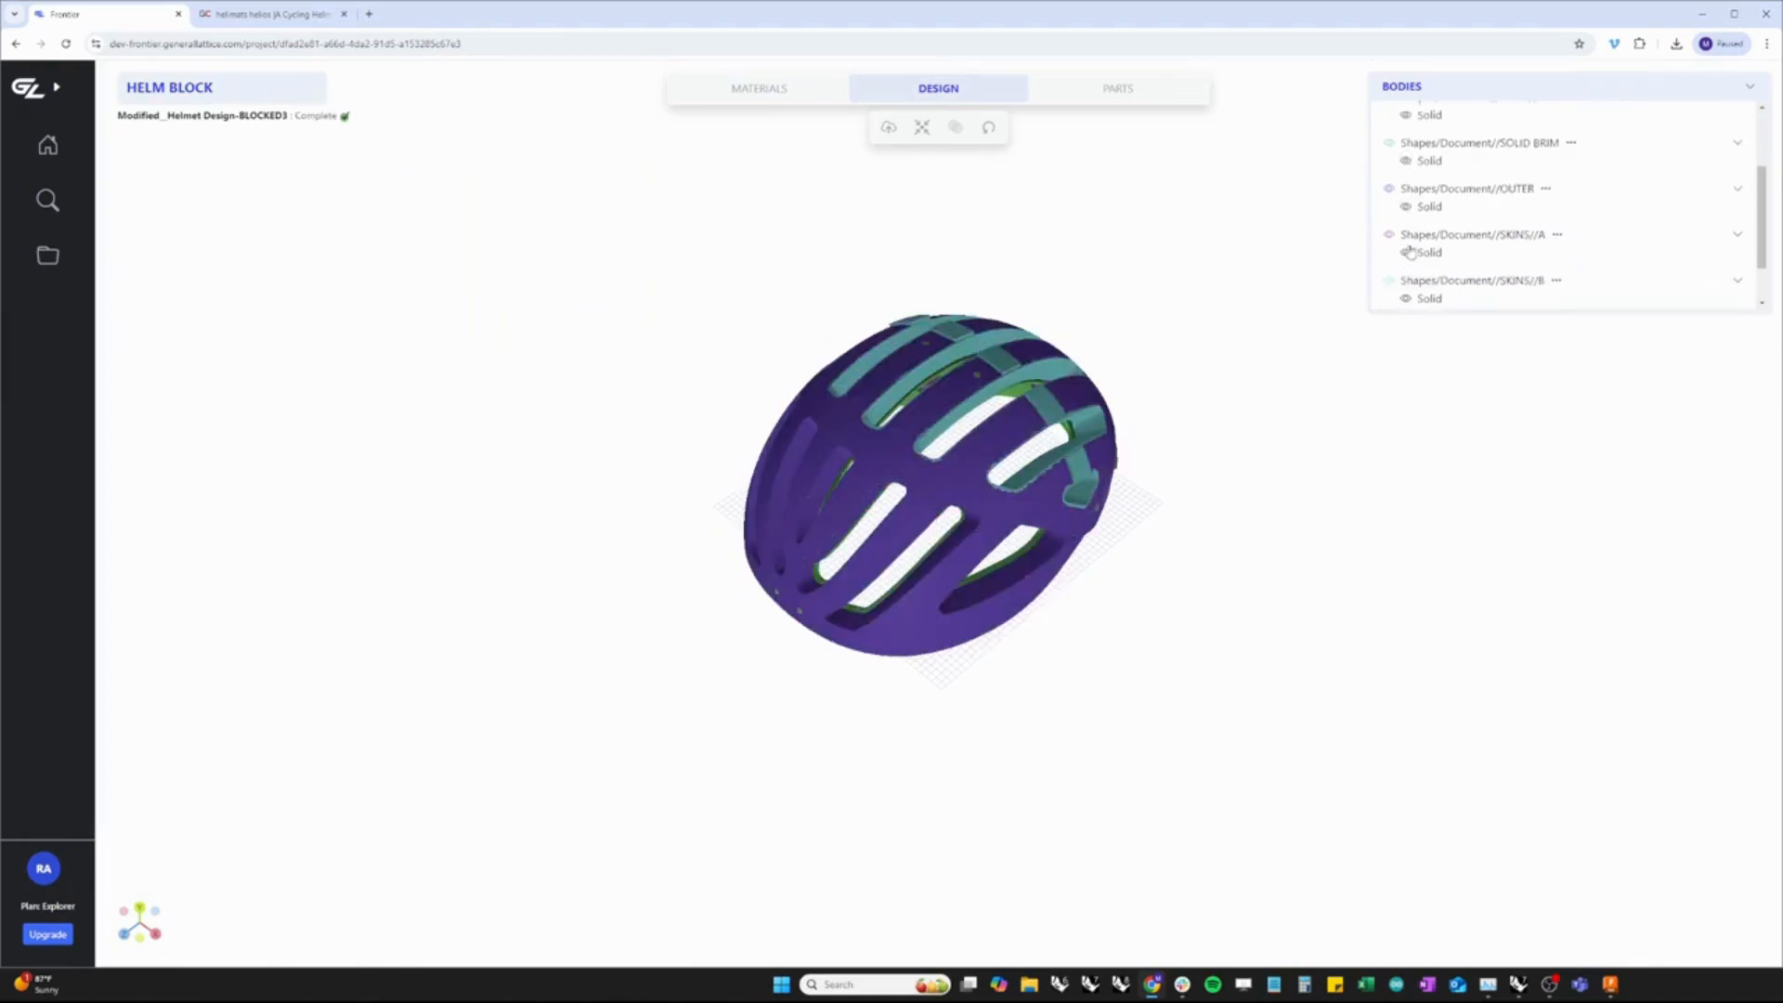
pyautogui.click(1405, 239)
pyautogui.click(1404, 286)
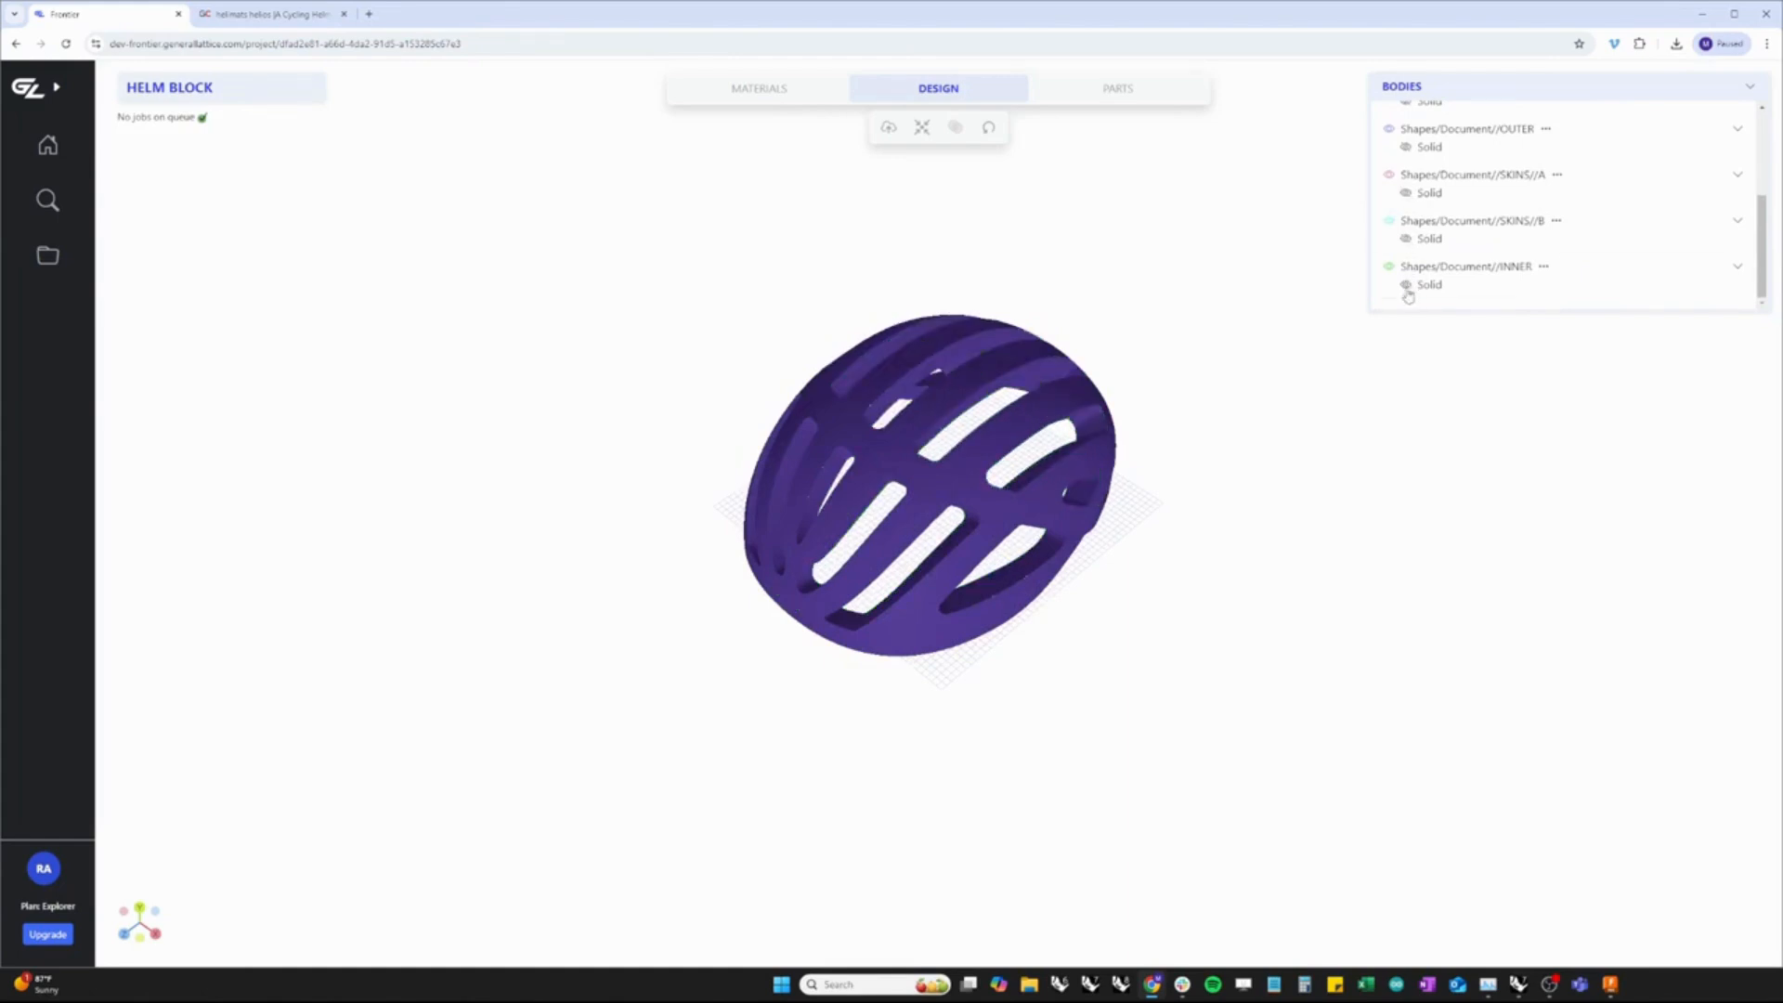
pyautogui.moveTo(1194, 540); pyautogui.dragTo(1151, 497)
pyautogui.scroll(5, 961, 448)
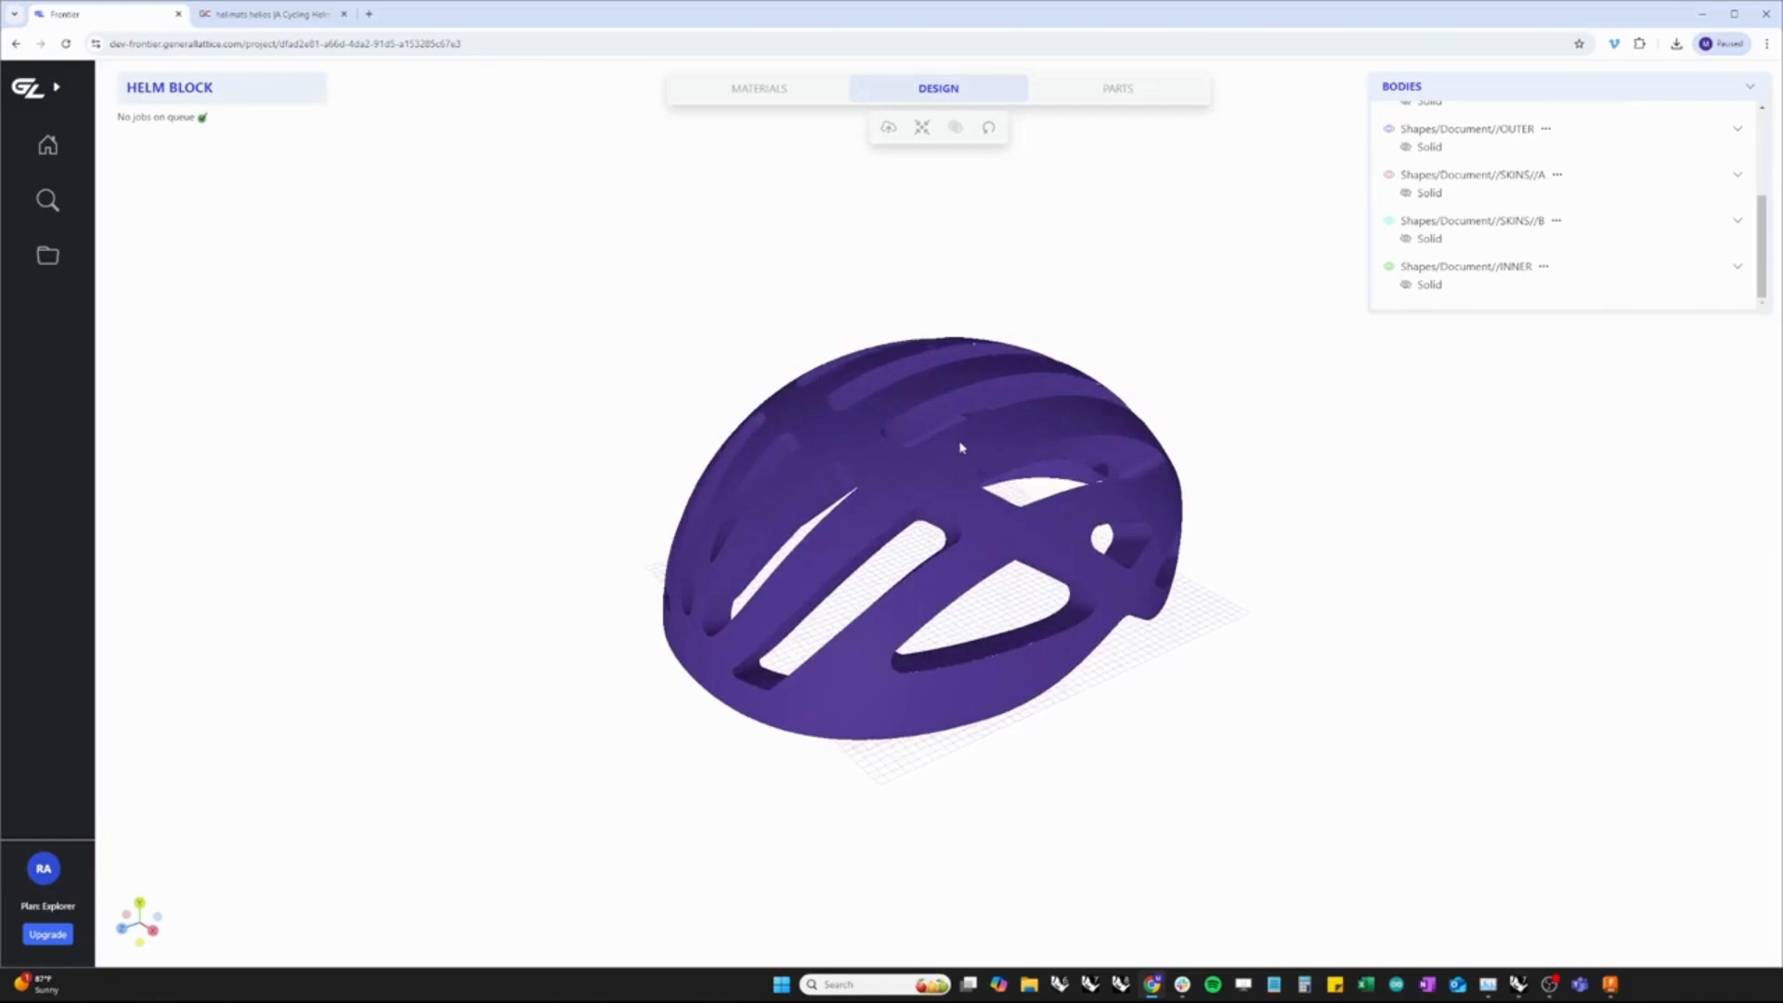
pyautogui.scroll(2, 1027, 493)
# Integrate materials B00587 and B00175 into the LATTICE DESIGN SPACE body
pyautogui.click(921, 127)
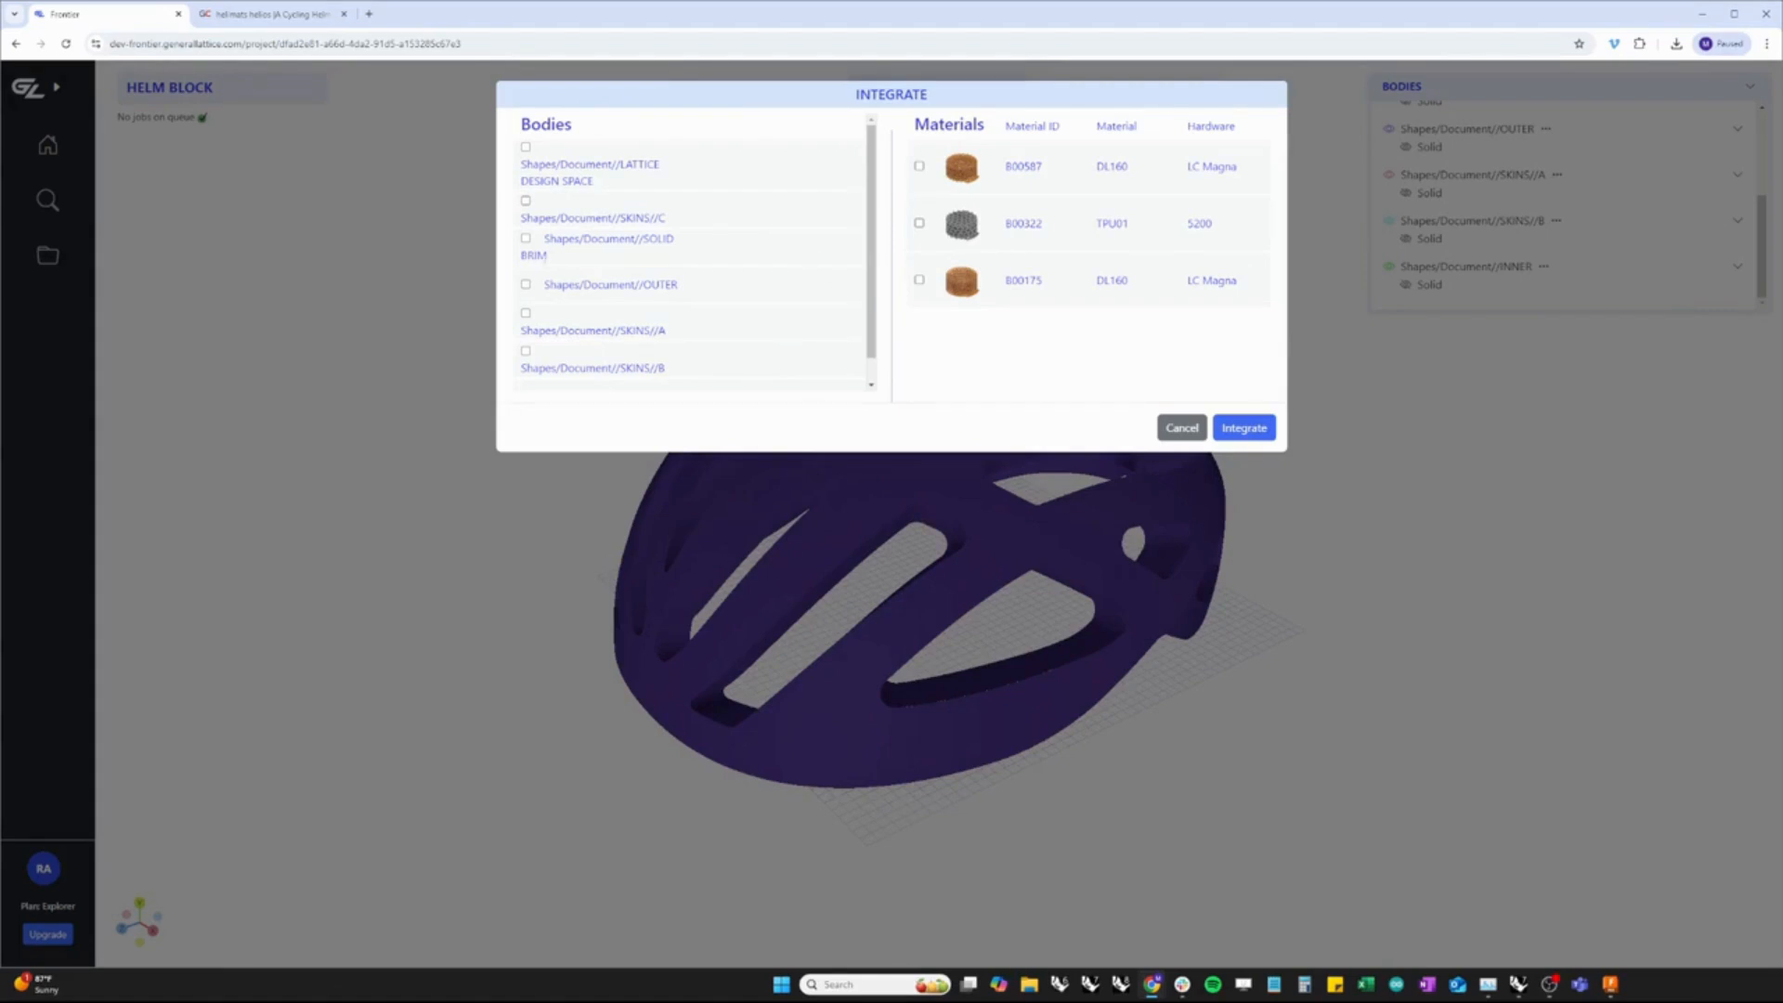
pyautogui.moveTo(622, 164); pyautogui.dragTo(673, 184)
pyautogui.click(521, 179)
pyautogui.click(919, 167)
pyautogui.click(1266, 433)
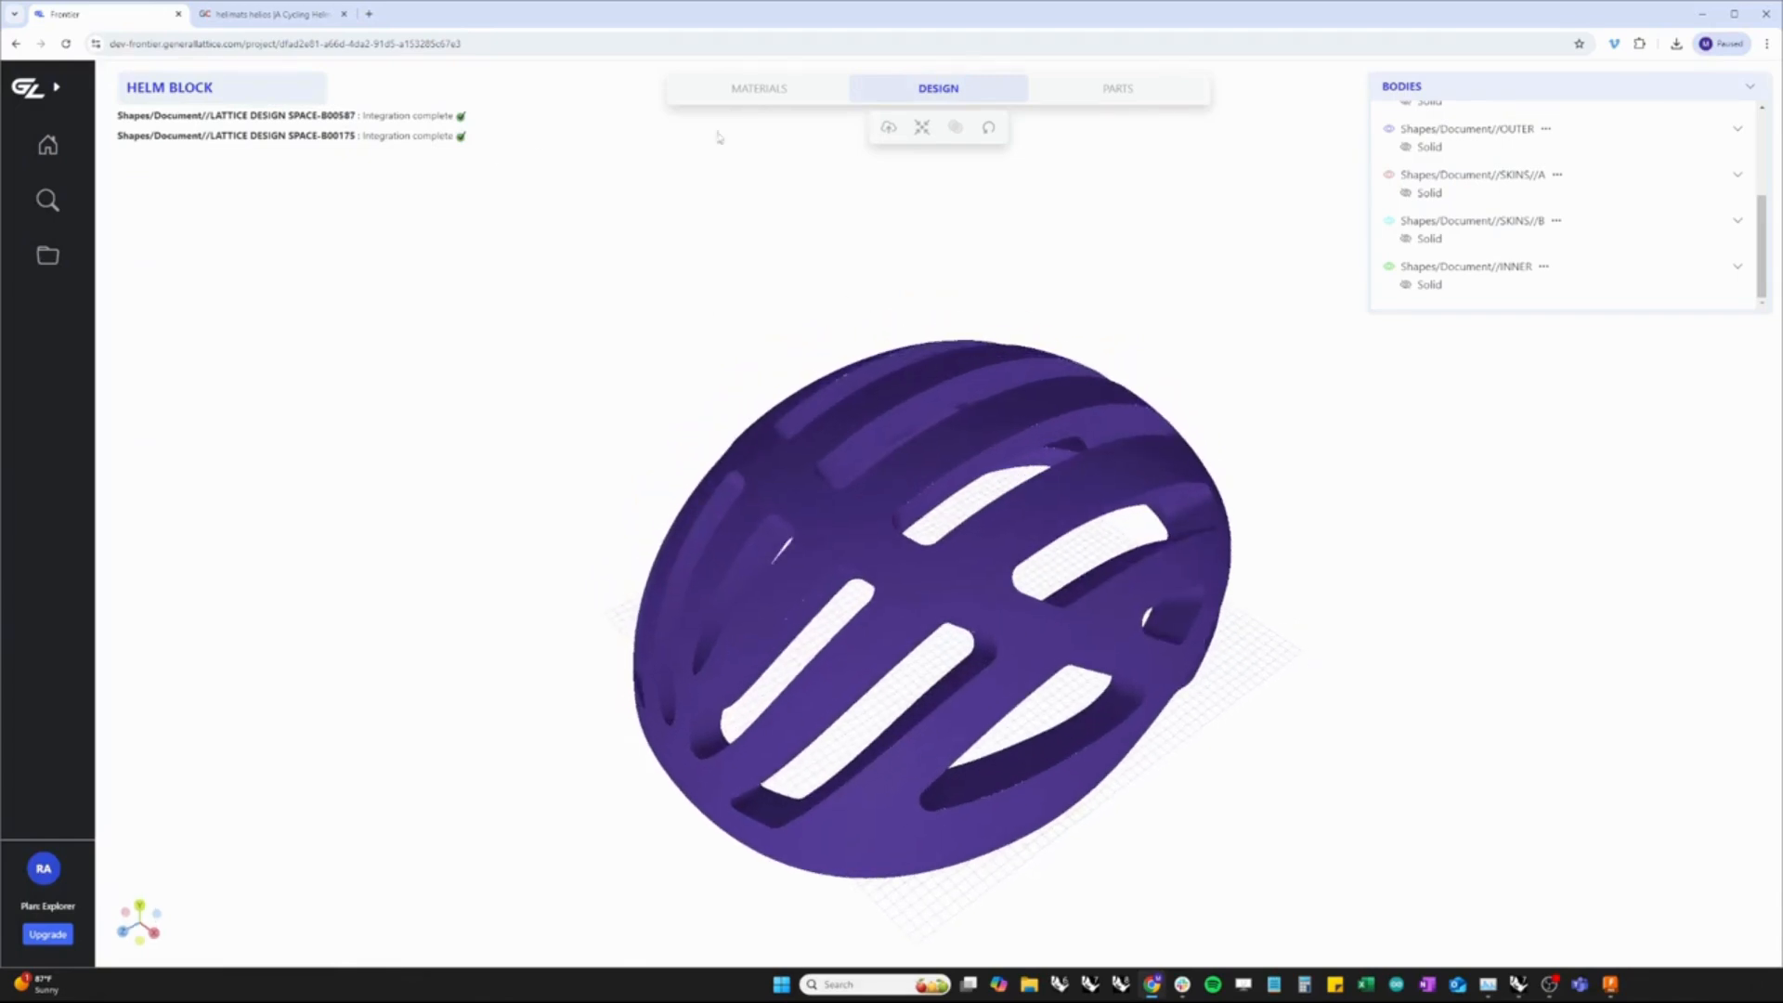
# Display the B00175 lattice of LATTICE DESIGN SPACE in place of the solid and view it from the side
pyautogui.scroll(3, 1511, 226)
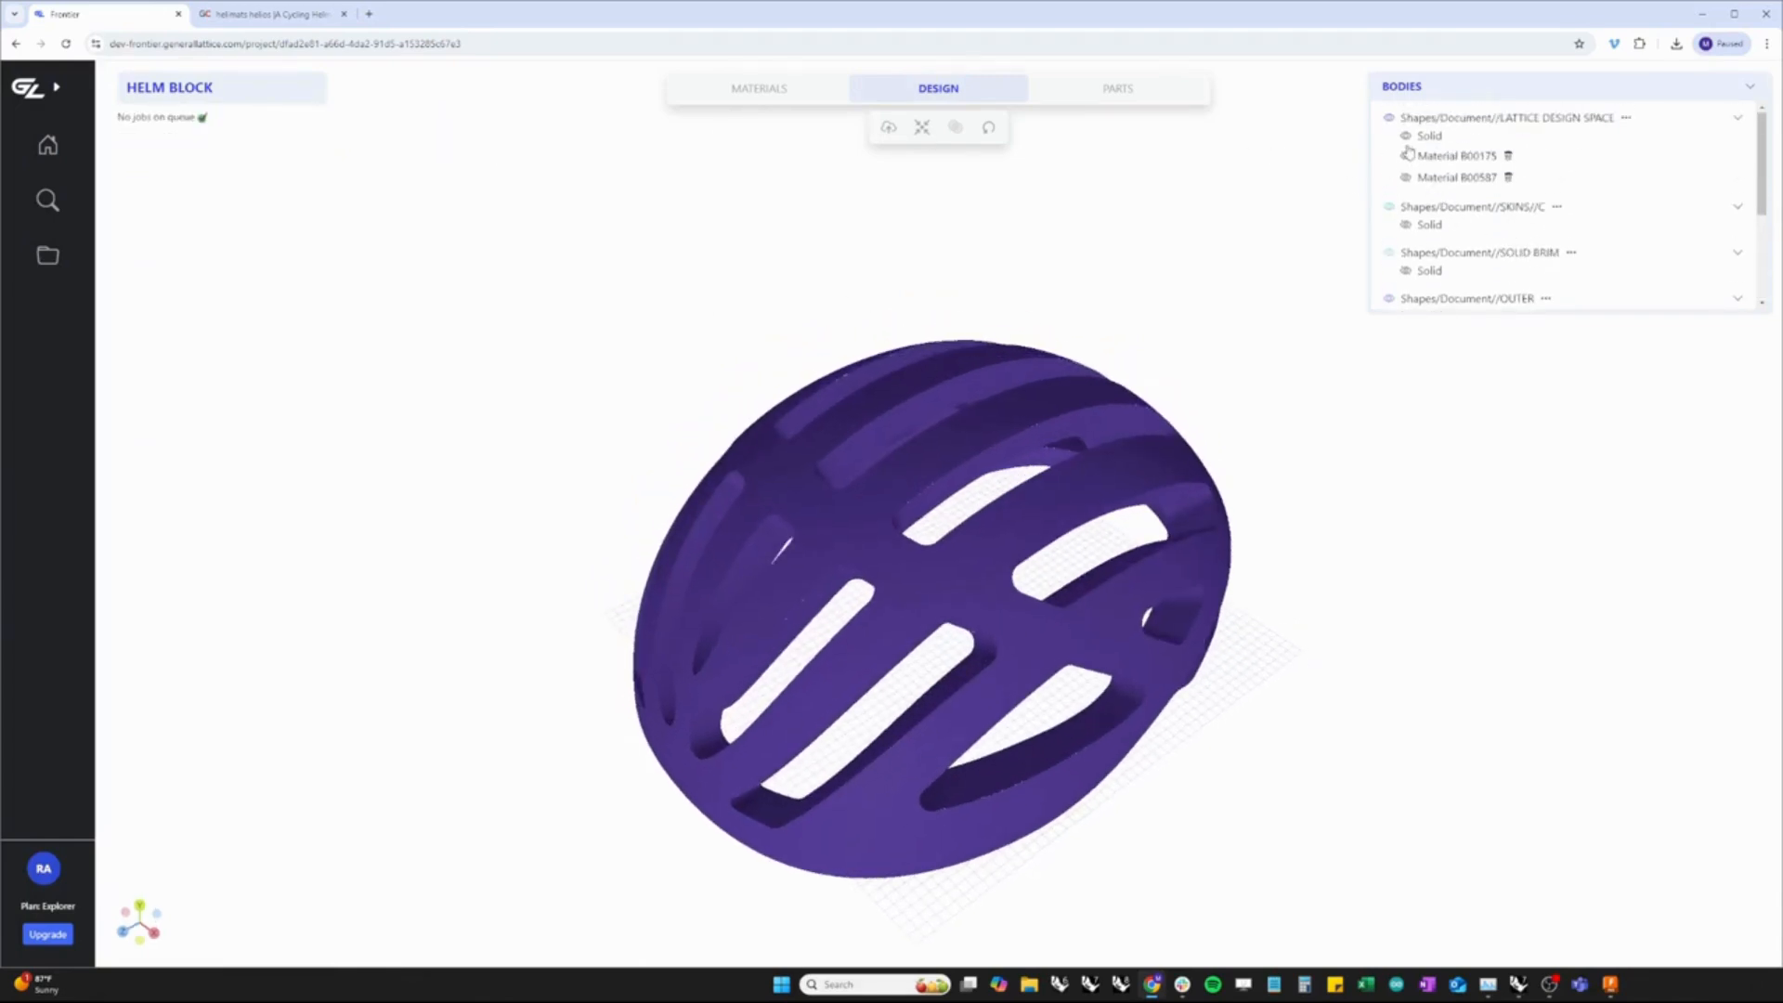
pyautogui.click(1404, 155)
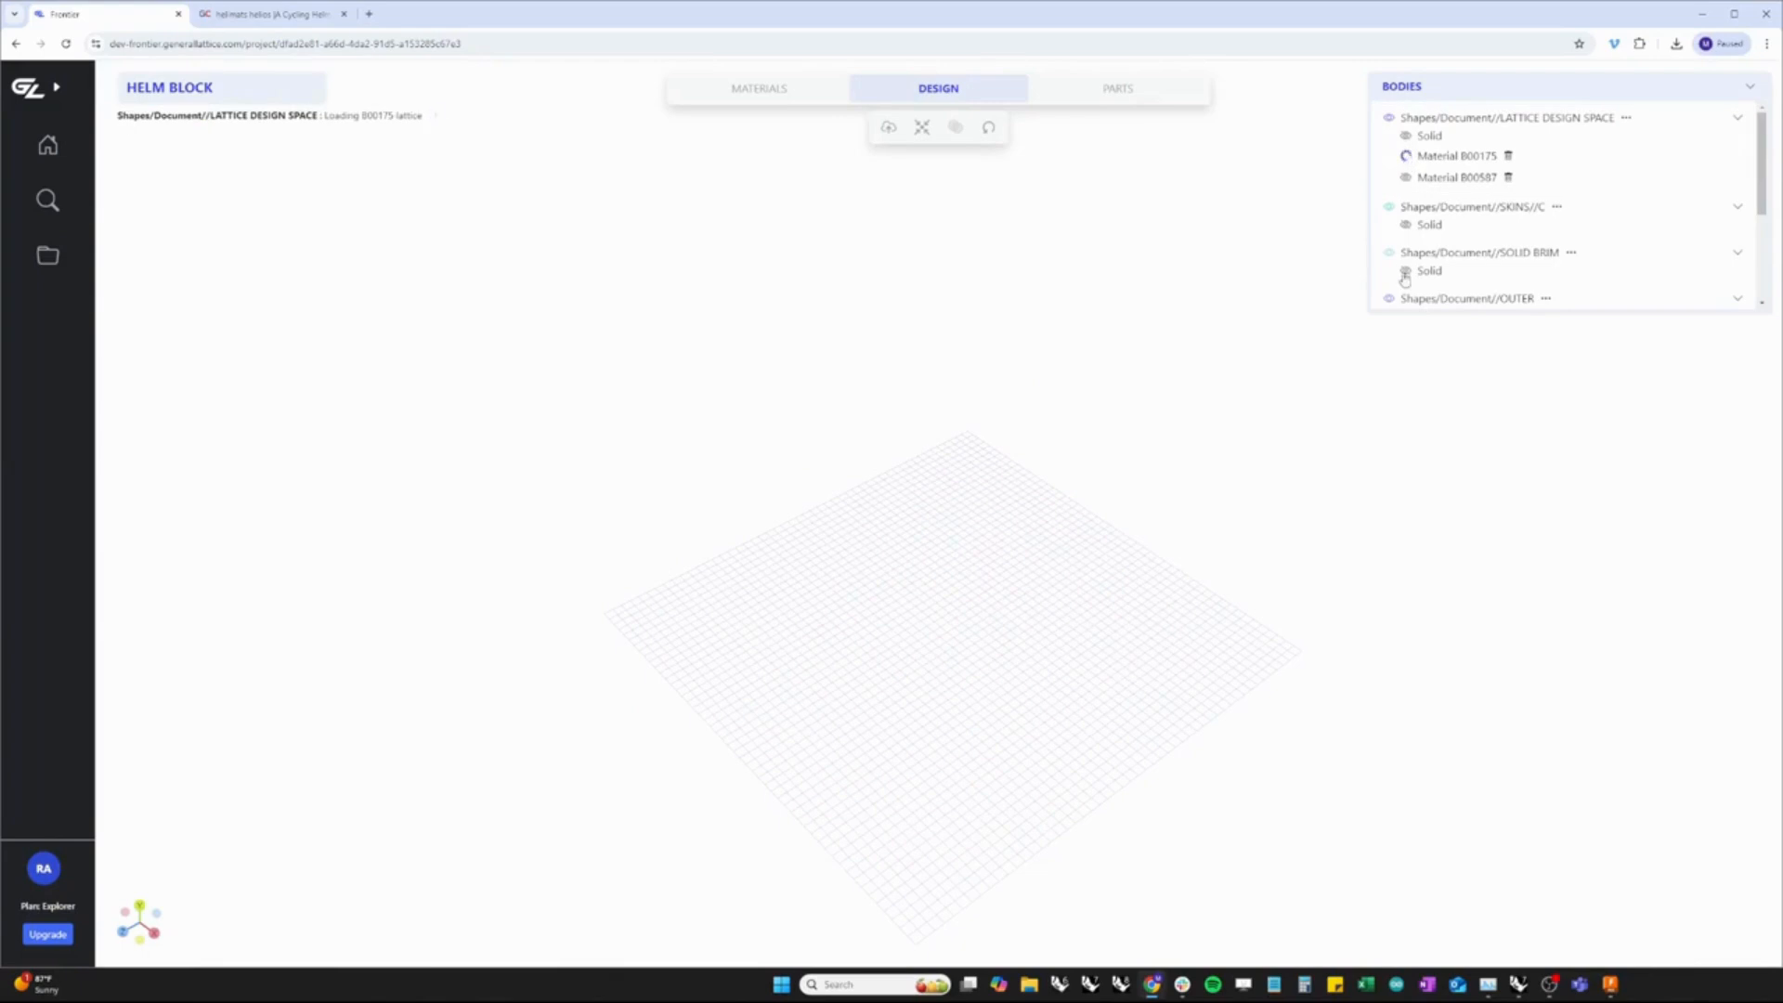
pyautogui.moveTo(1258, 486); pyautogui.dragTo(1225, 447)
pyautogui.scroll(3, 1000, 551)
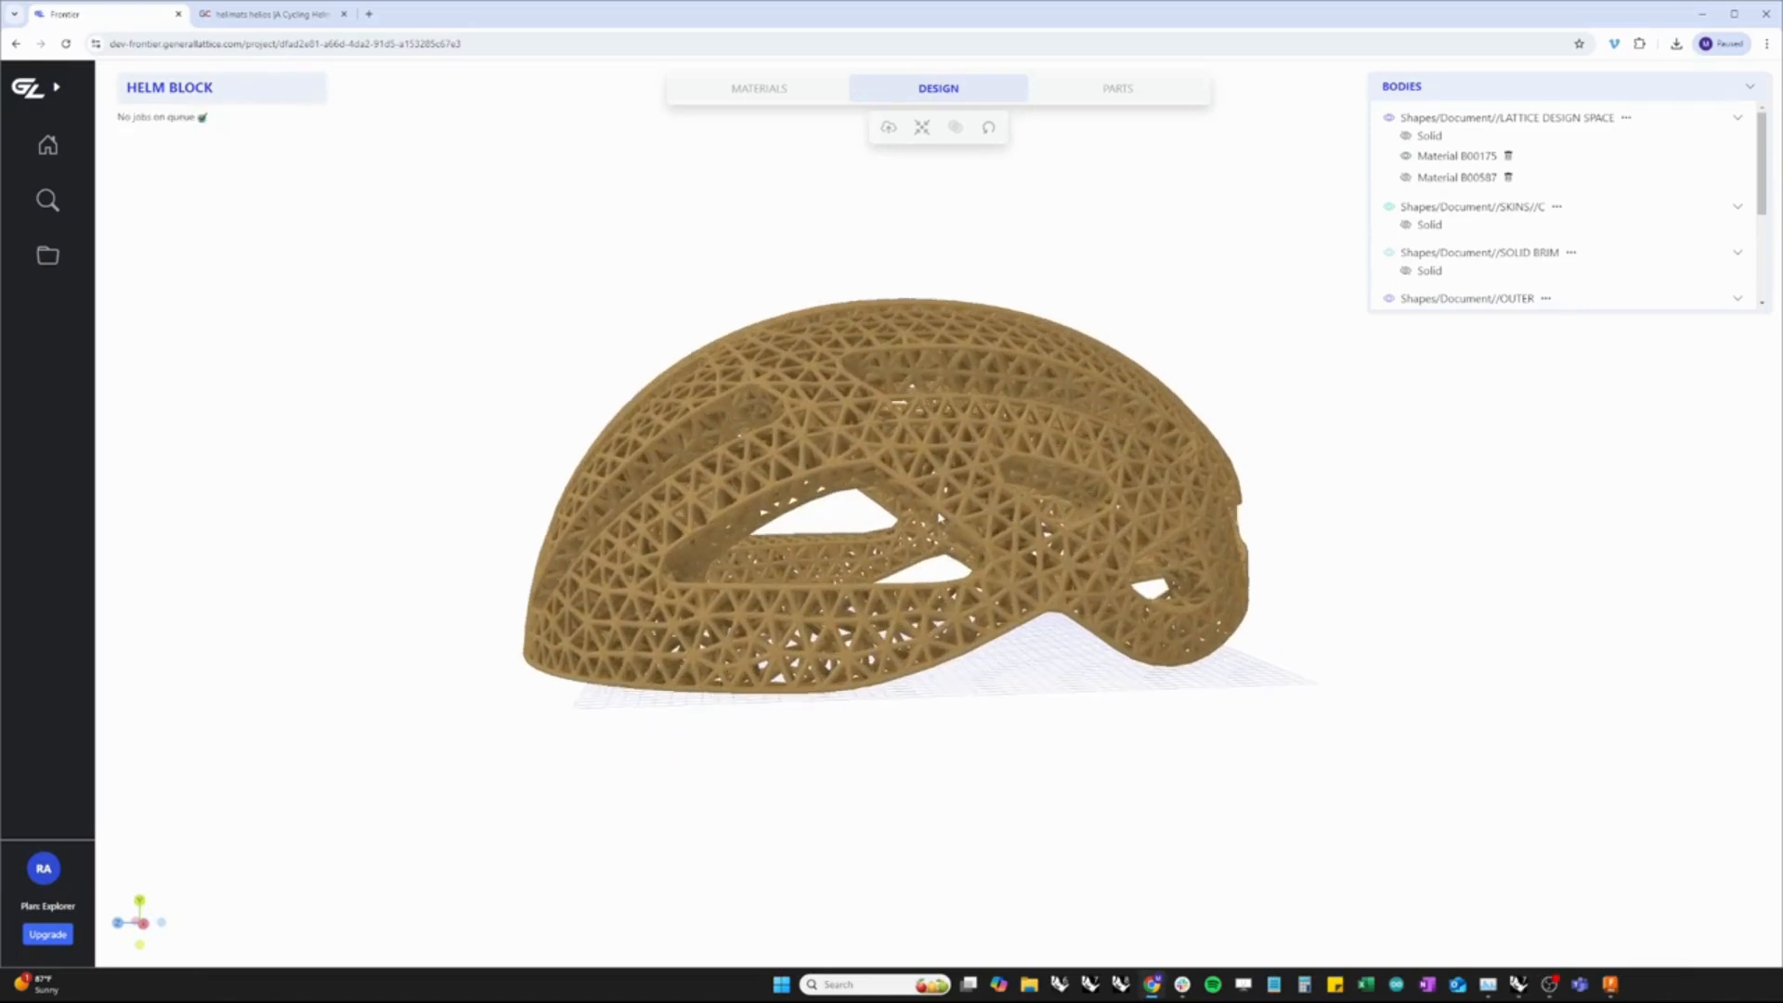
# Display the B00587 lattice instead and examine its cell structure from the side, front and above
pyautogui.click(1406, 177)
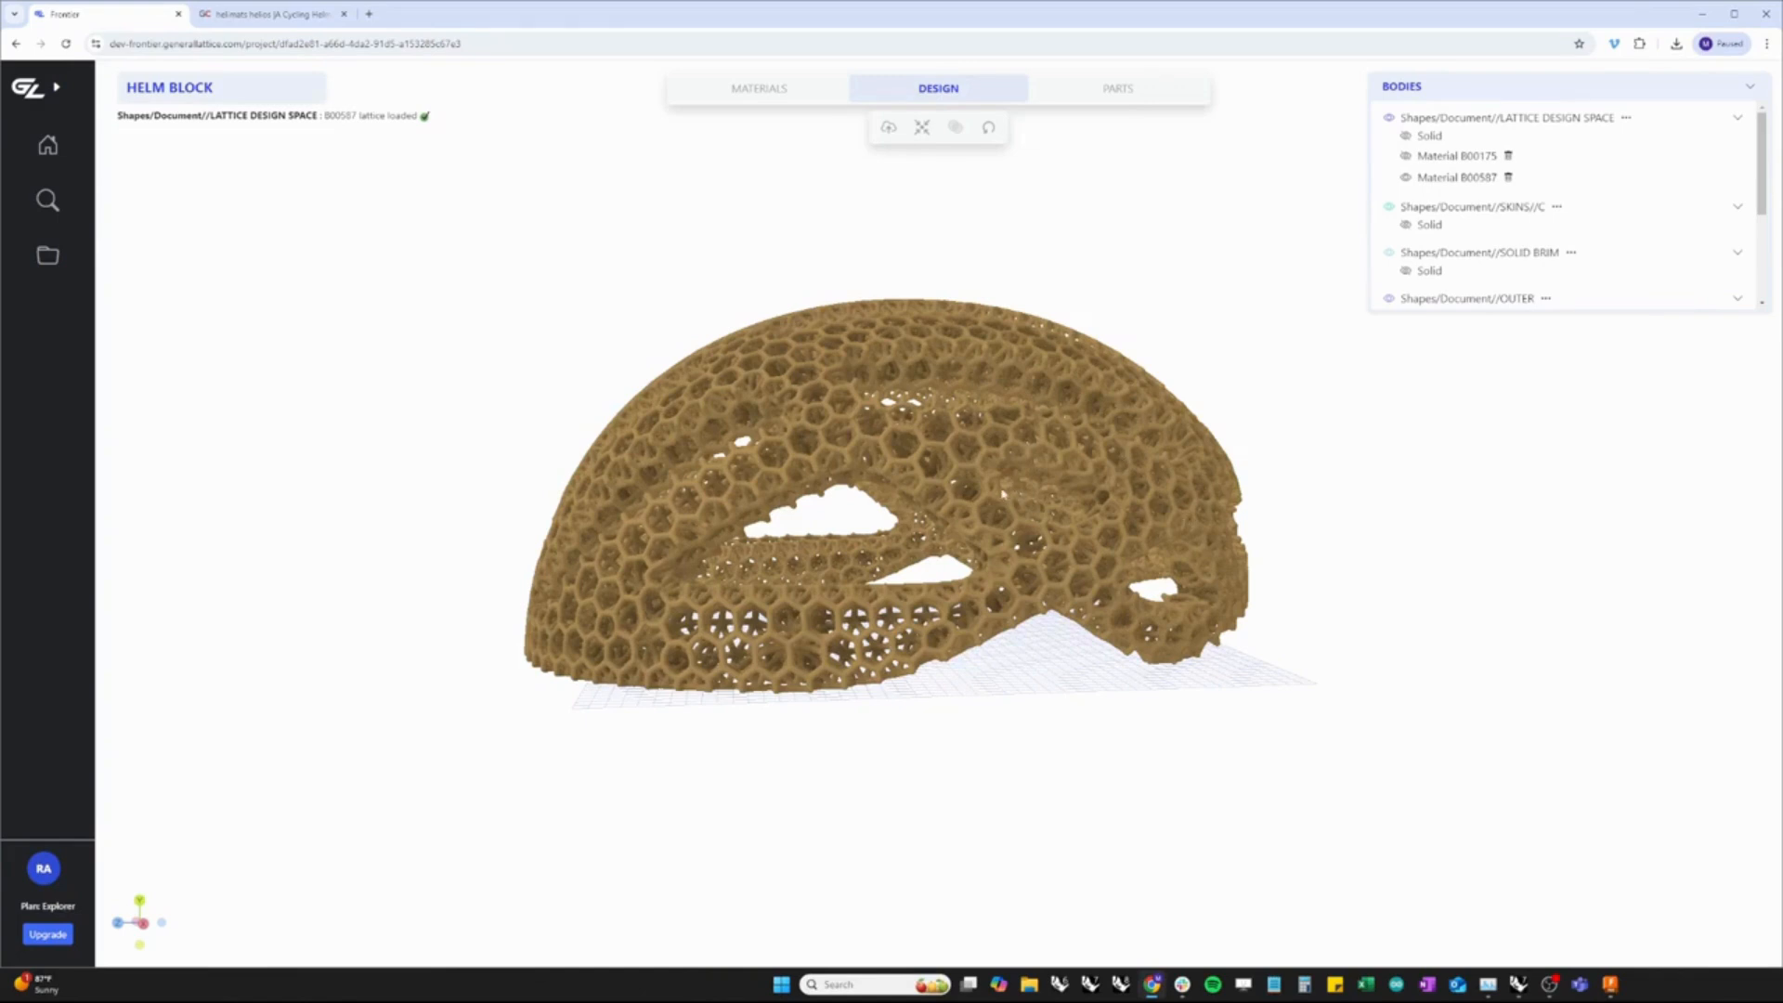
pyautogui.moveTo(1010, 489); pyautogui.dragTo(1056, 610)
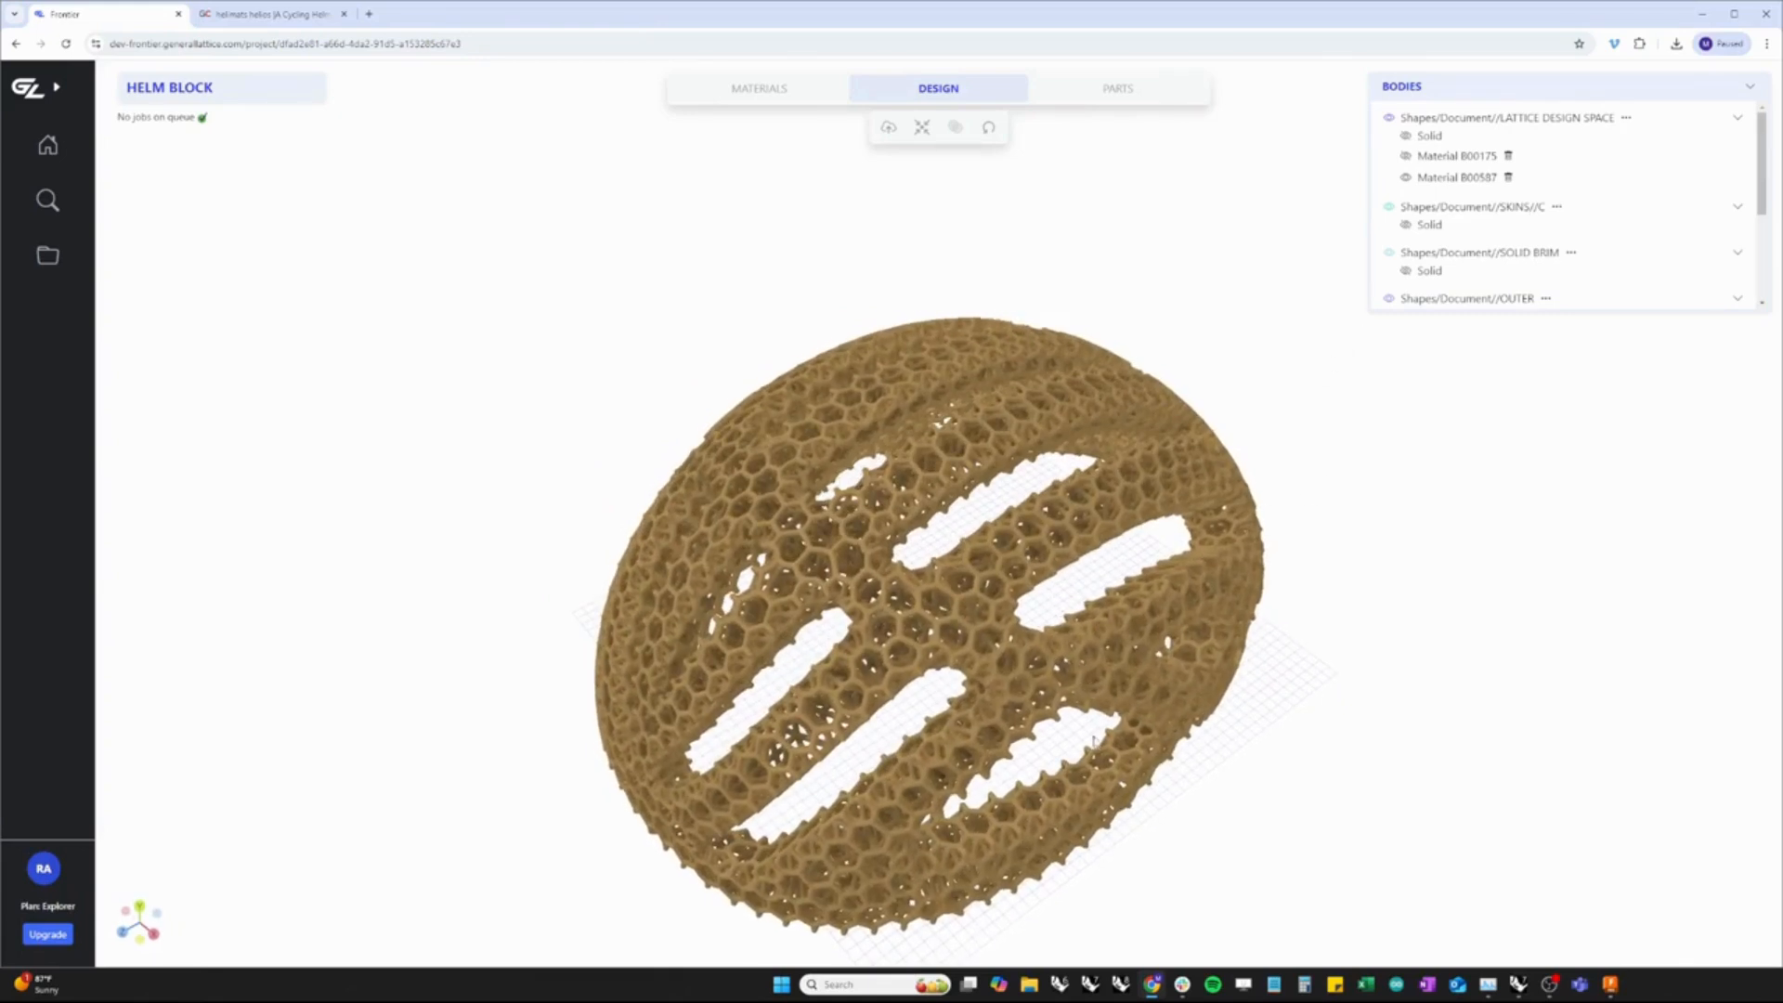
pyautogui.moveTo(1094, 742); pyautogui.dragTo(1085, 732)
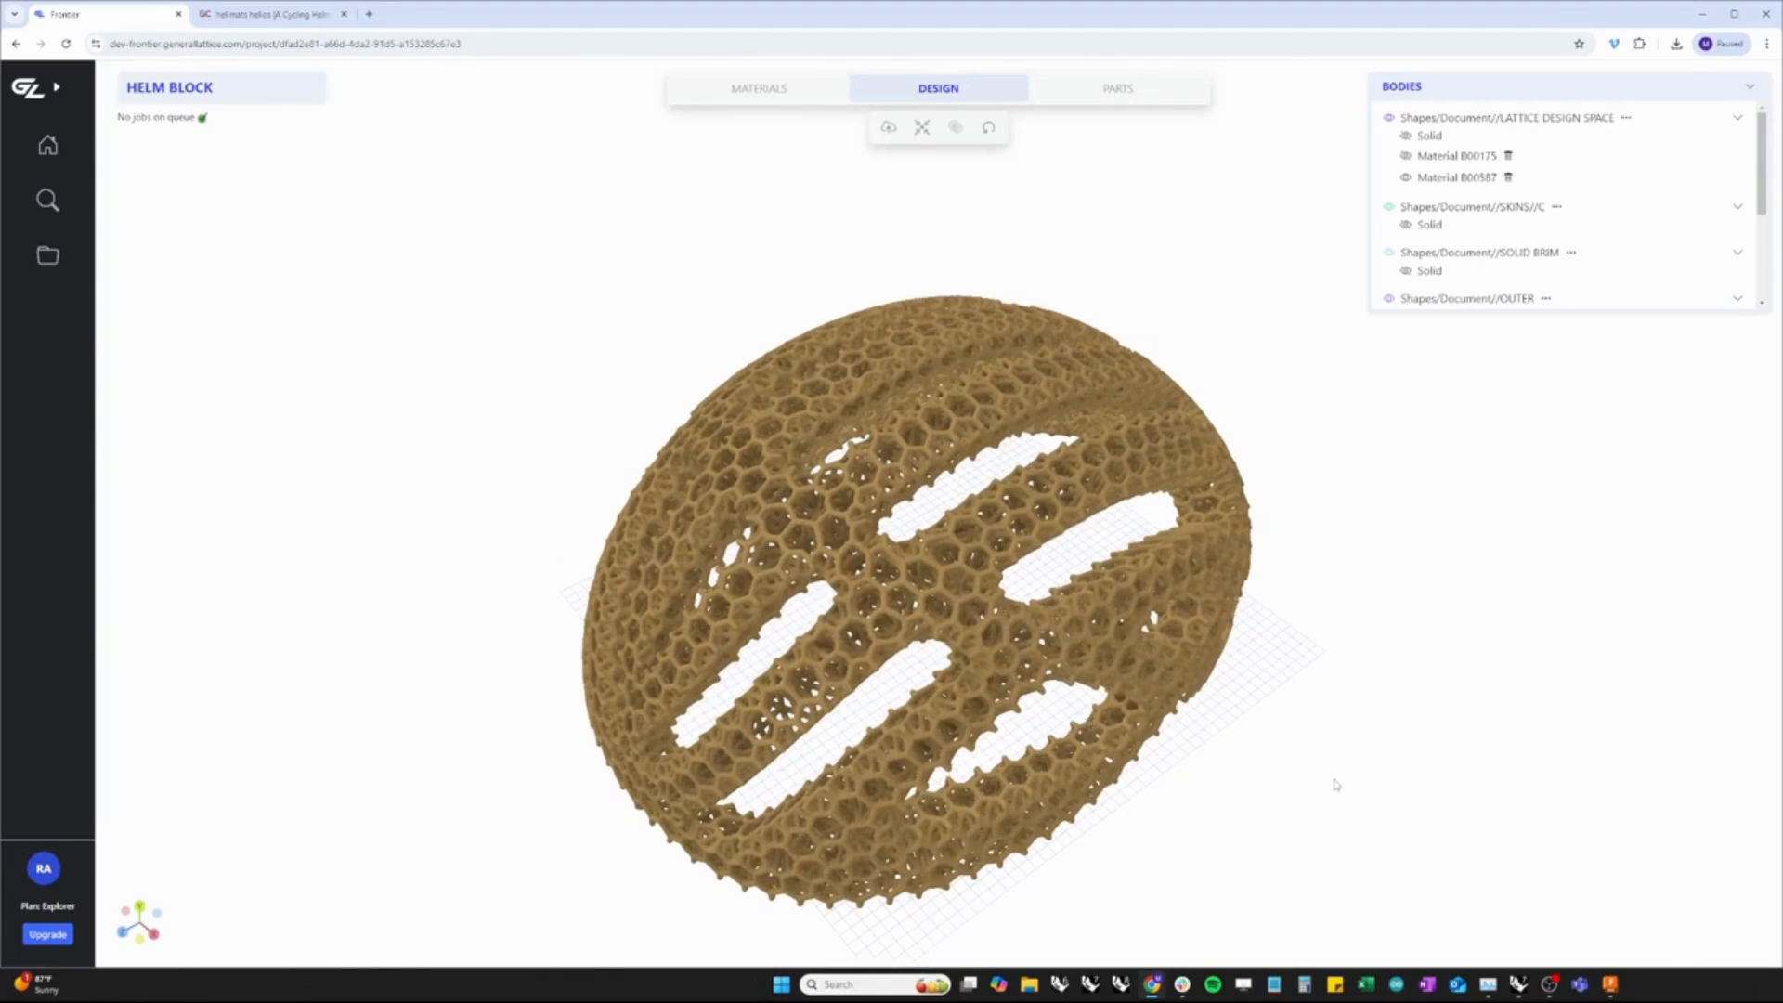
pyautogui.moveTo(1259, 776); pyautogui.dragTo(1217, 729)
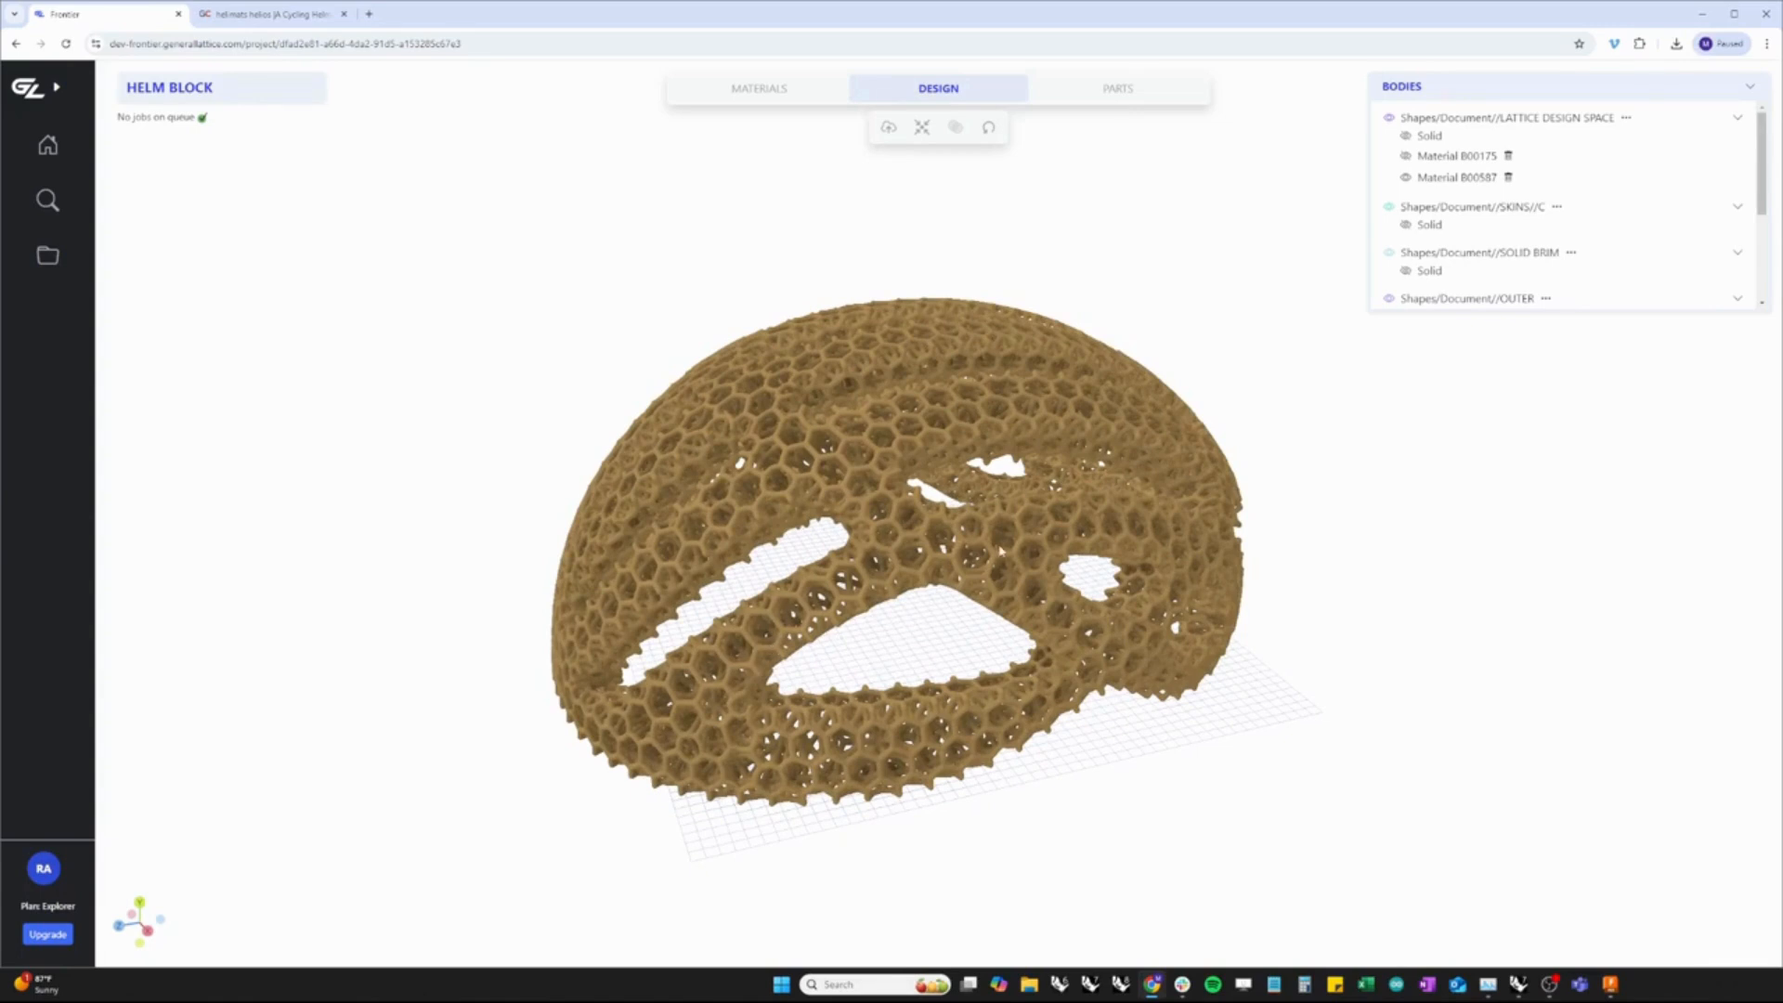
pyautogui.moveTo(1311, 599)
pyautogui.mouseDown()
pyautogui.moveTo(1204, 653)
pyautogui.moveTo(1334, 616)
pyautogui.mouseUp()
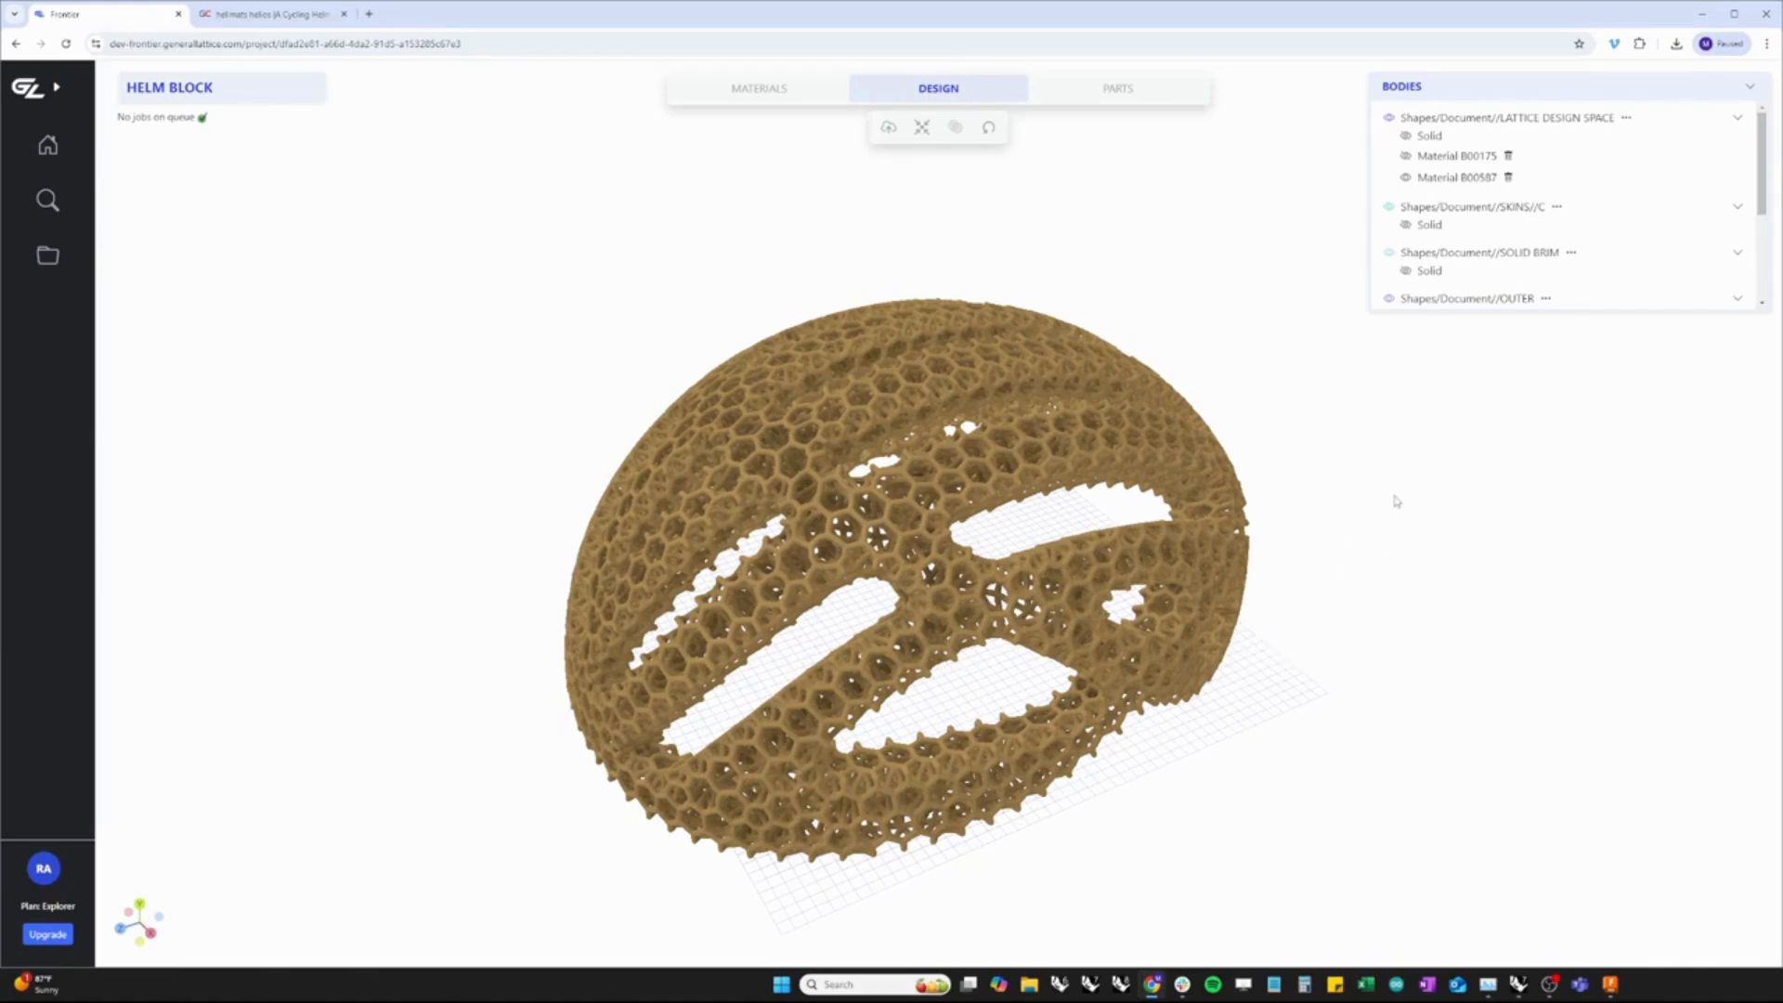
pyautogui.moveTo(1370, 520); pyautogui.dragTo(1289, 506)
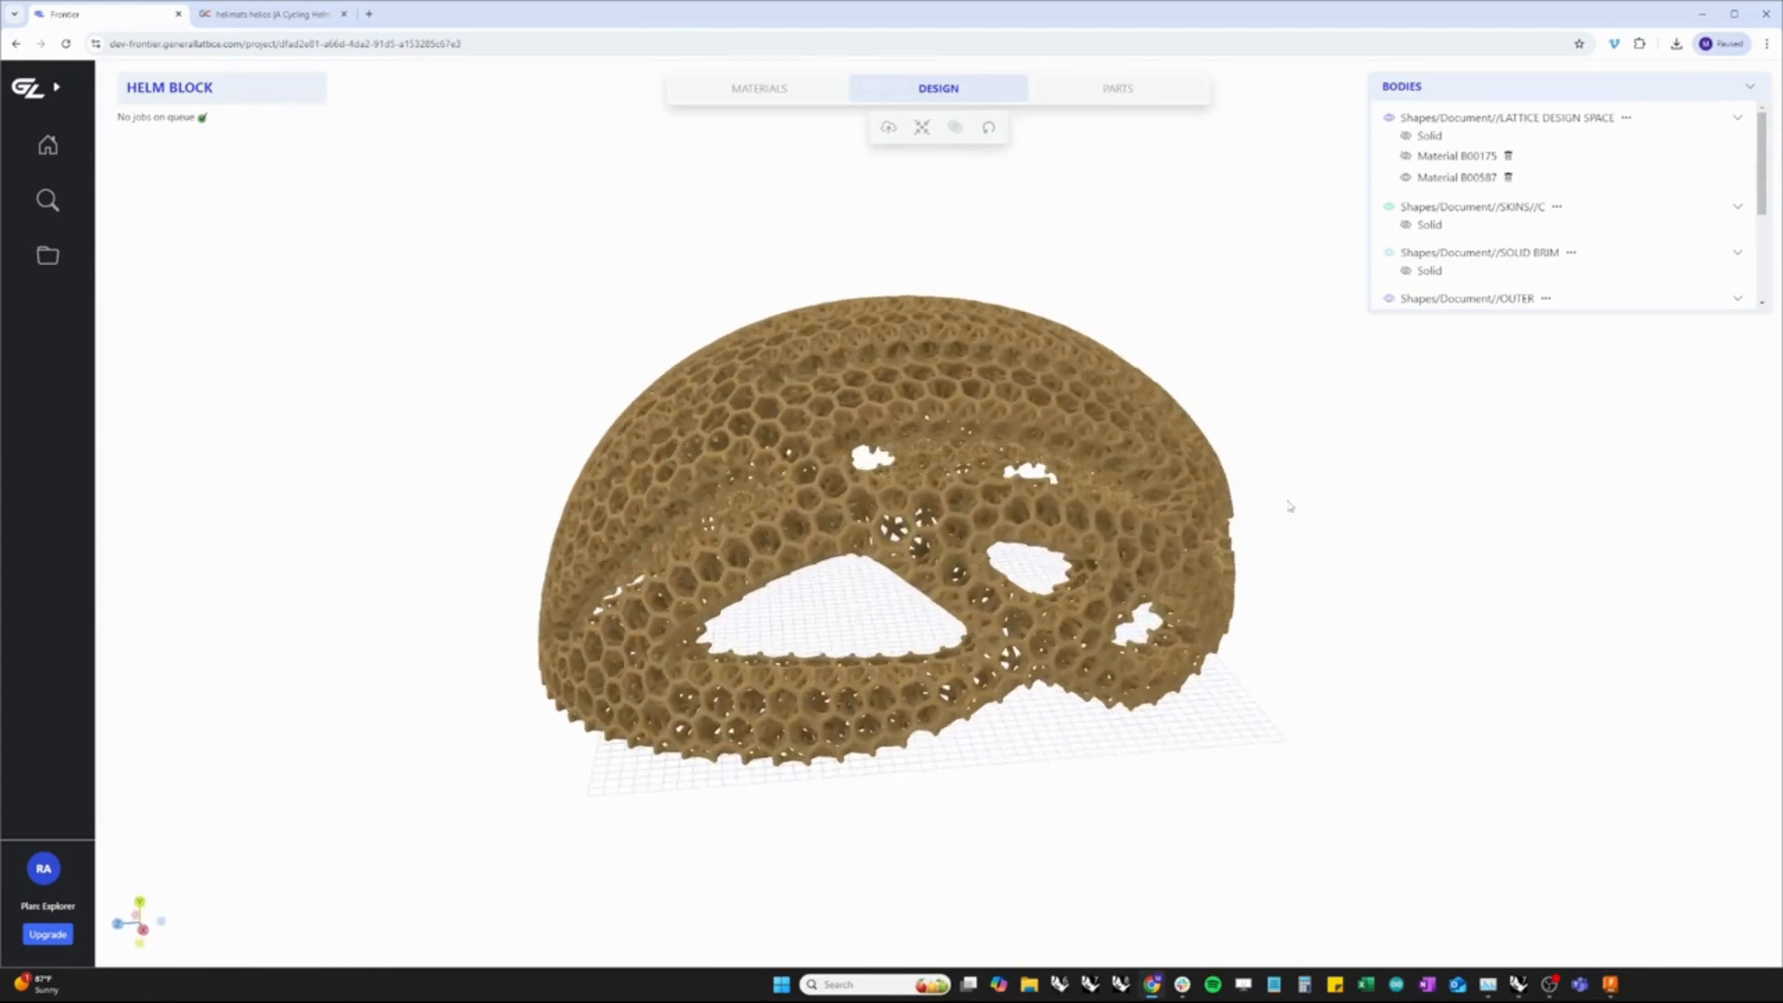
pyautogui.scroll(5, 929, 474)
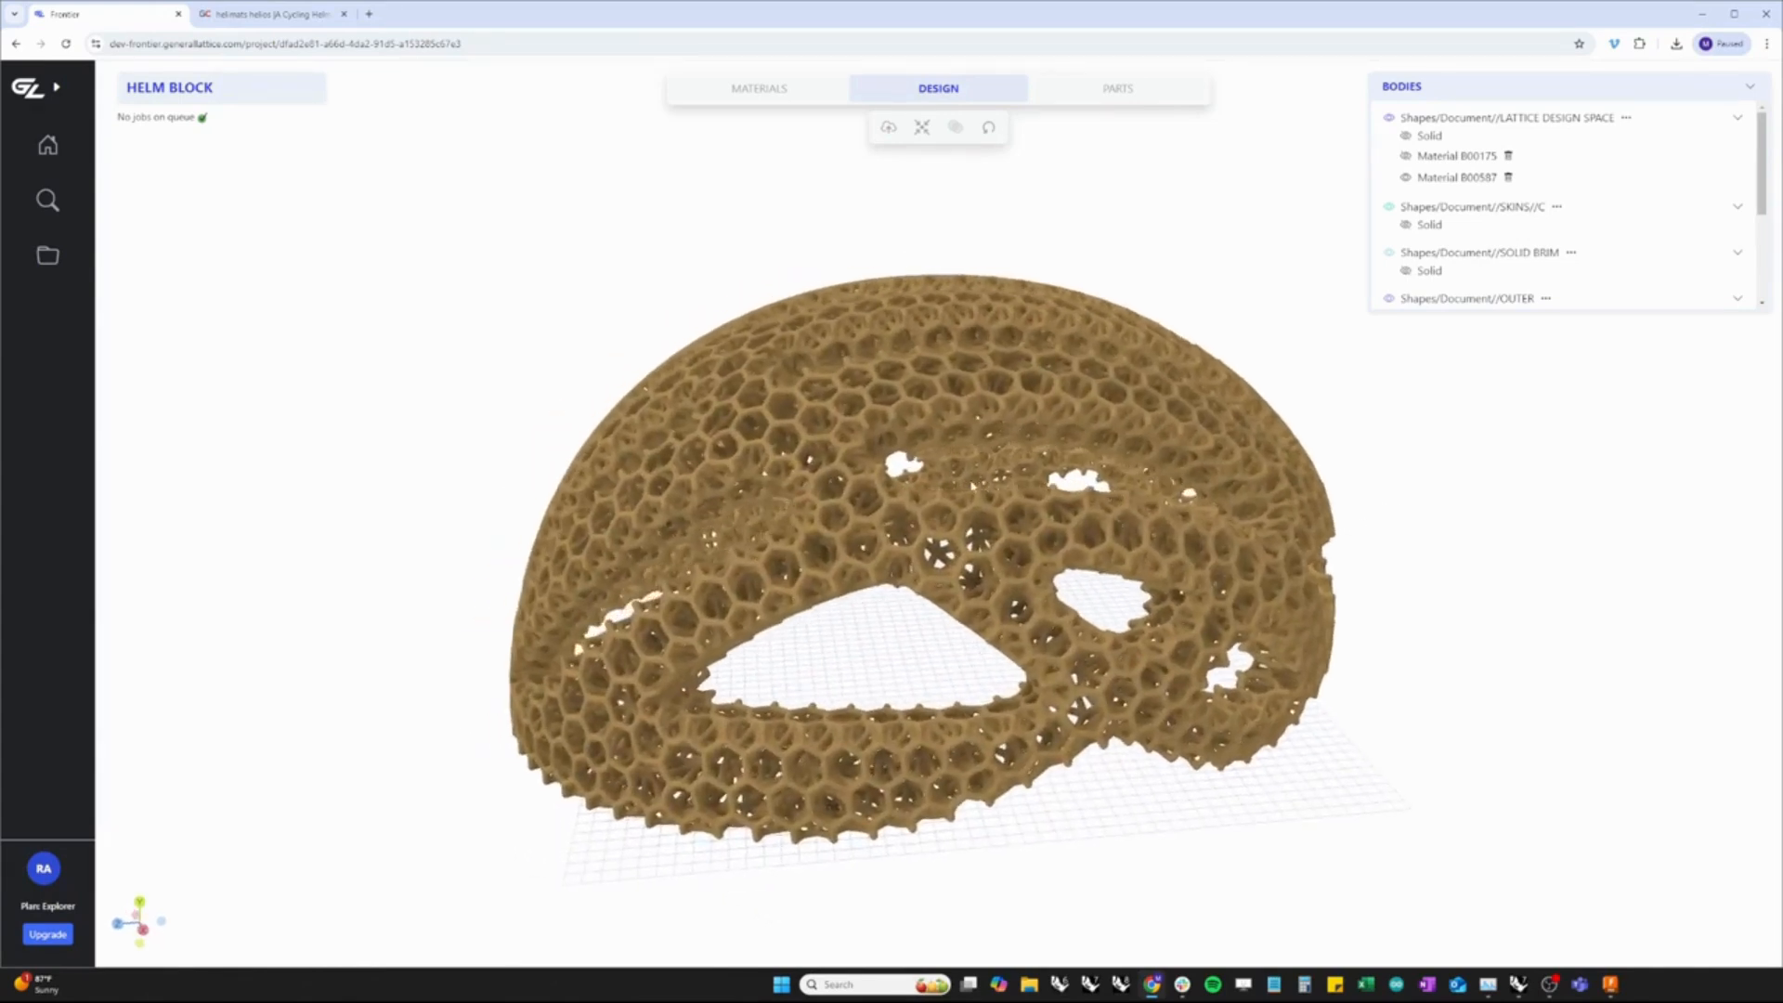
pyautogui.moveTo(966, 492); pyautogui.dragTo(958, 615)
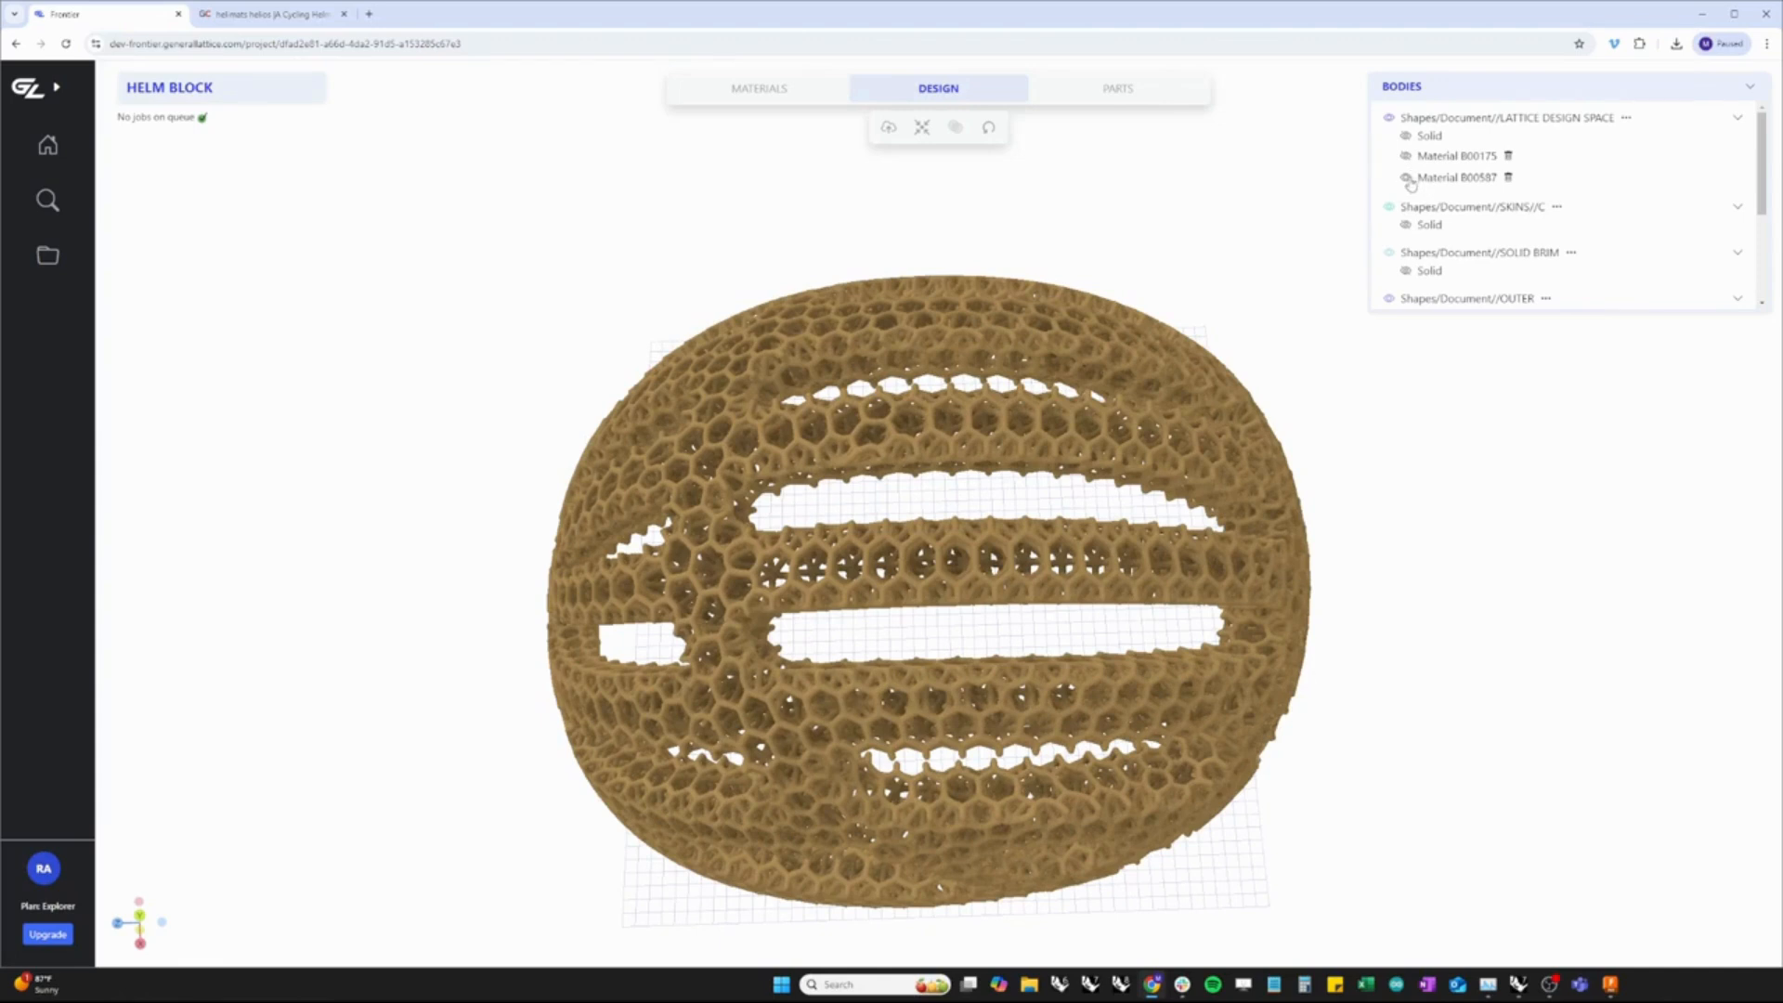
pyautogui.moveTo(1322, 540); pyautogui.dragTo(1298, 524, button='right')
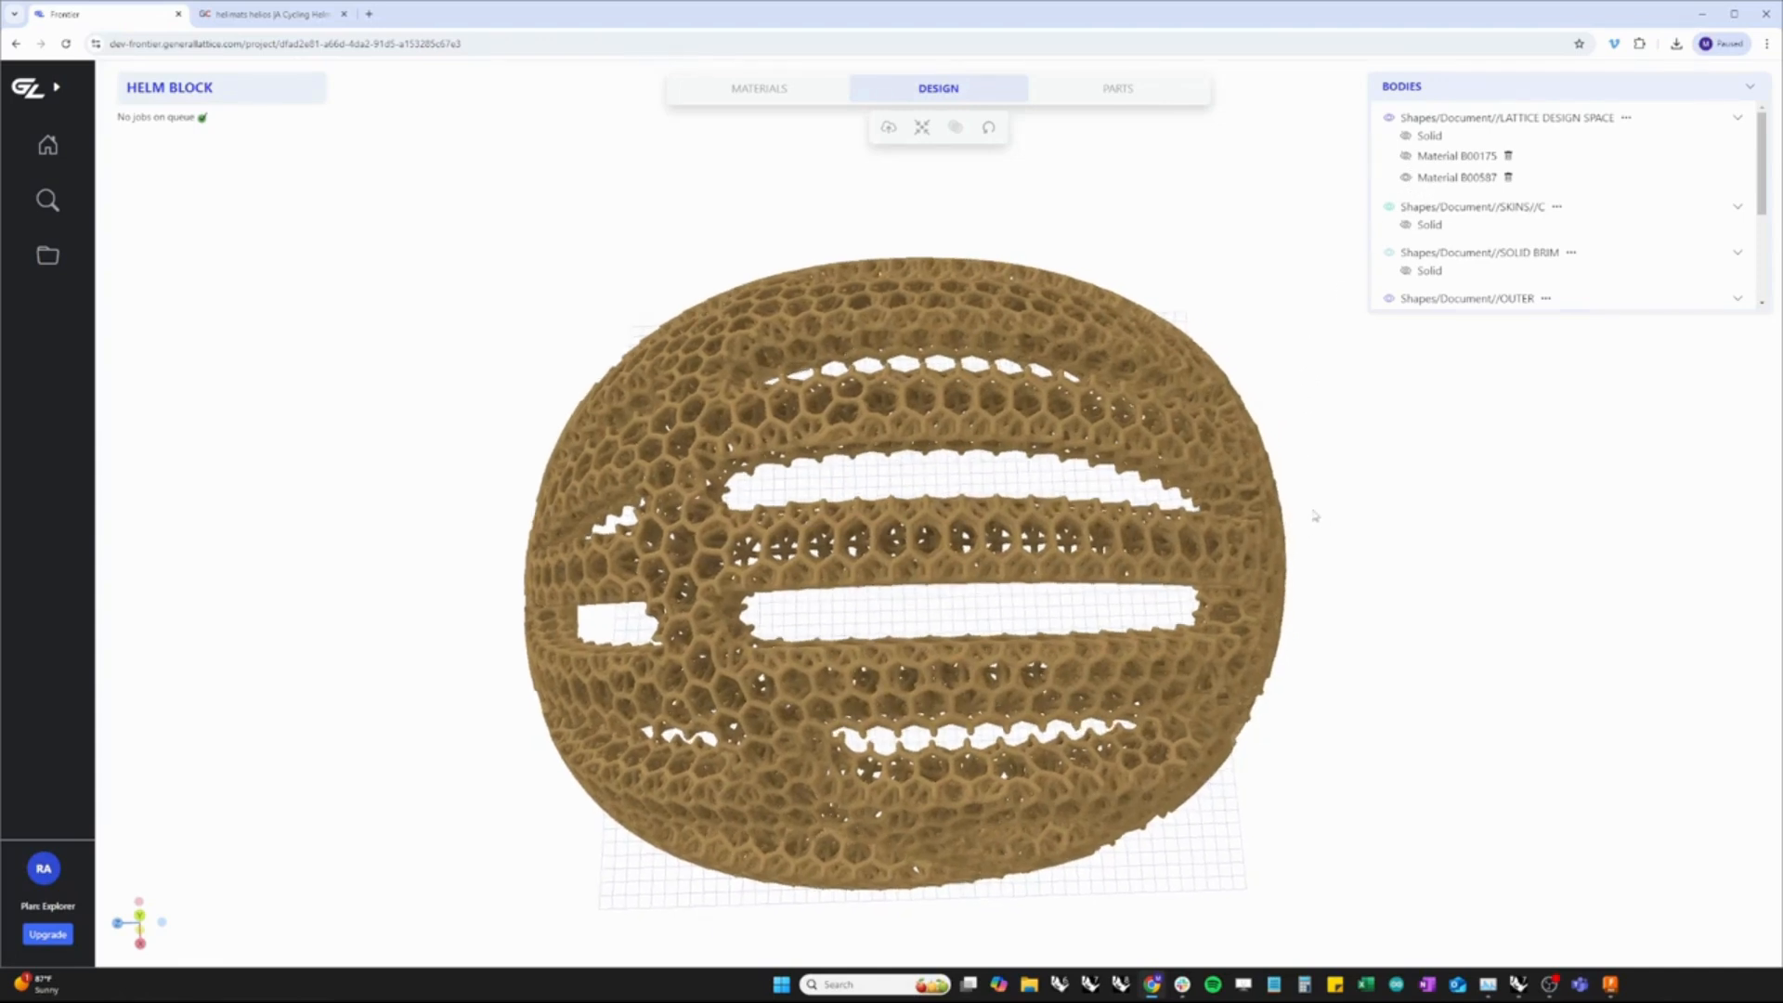
# Switch back to the B00175 lattice, overlay the LATTICE DESIGN SPACE solid and examine how the struts follow its surface
pyautogui.click(1404, 176)
pyautogui.moveTo(1317, 625); pyautogui.dragTo(1375, 505)
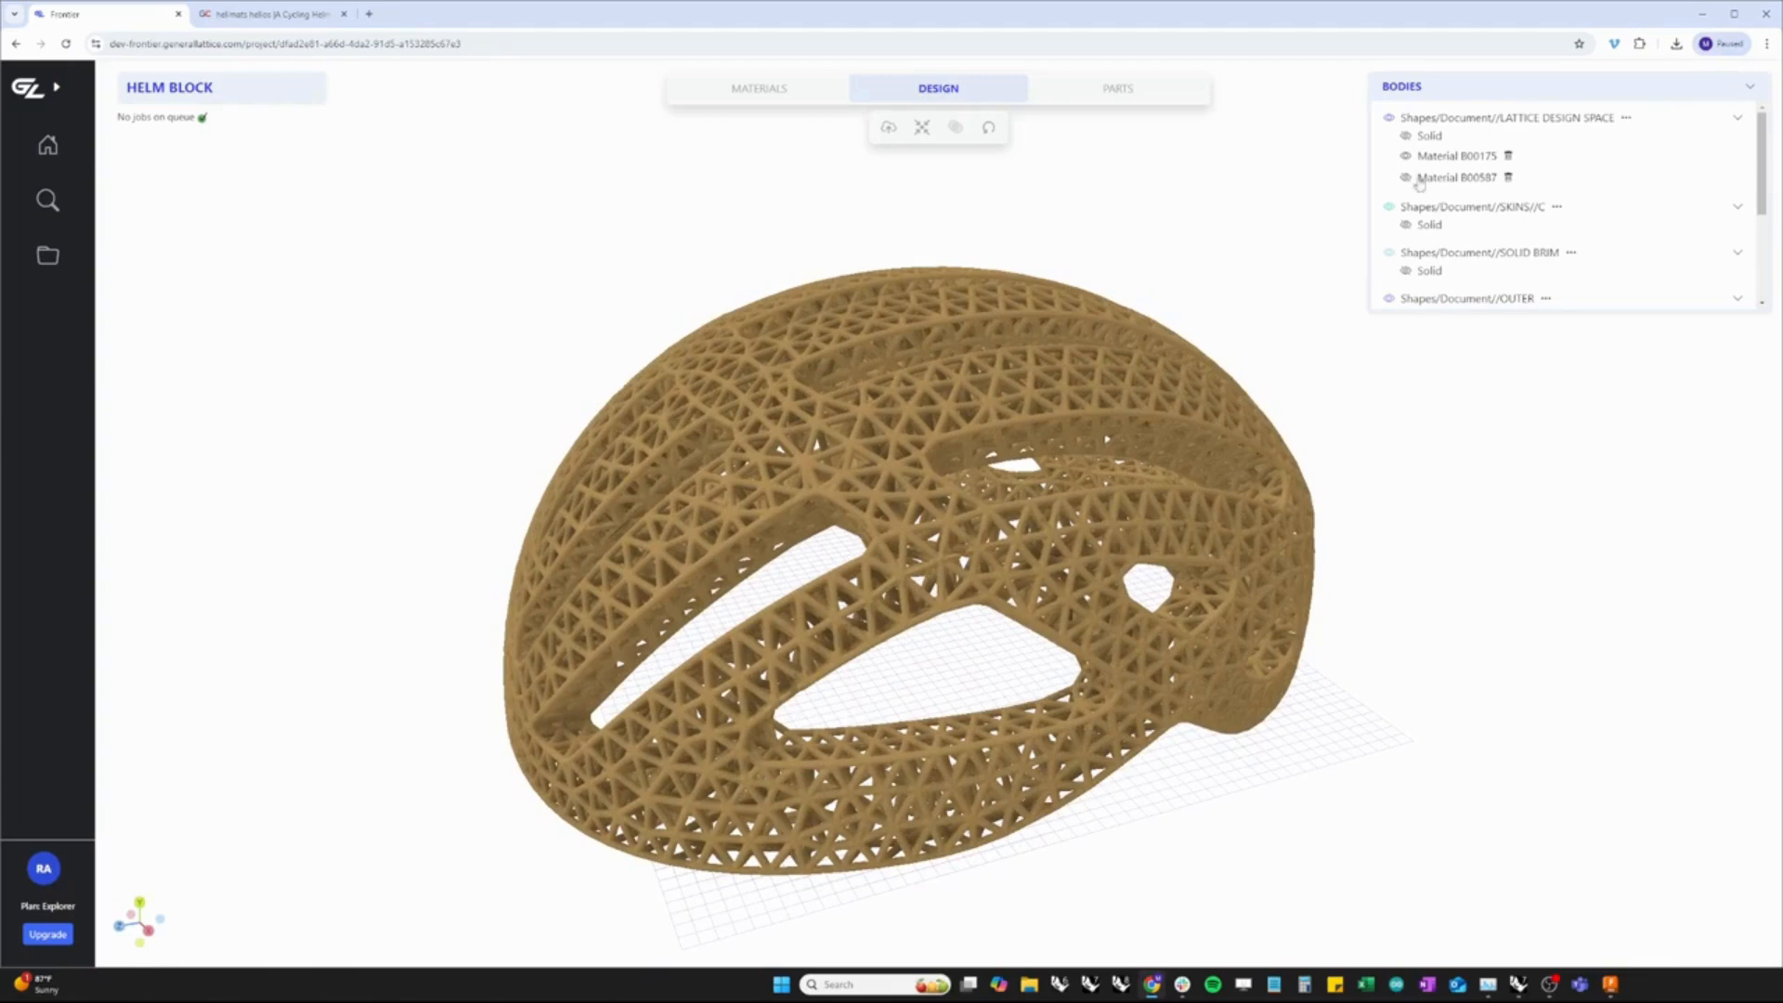
pyautogui.click(1405, 137)
pyautogui.moveTo(929, 698); pyautogui.dragTo(822, 639)
pyautogui.scroll(3, 1086, 288)
pyautogui.moveTo(1100, 258); pyautogui.dragTo(1082, 533, button='right')
pyautogui.moveTo(1082, 534); pyautogui.dragTo(1105, 585)
pyautogui.moveTo(1154, 849); pyautogui.dragTo(1194, 579, button='right')
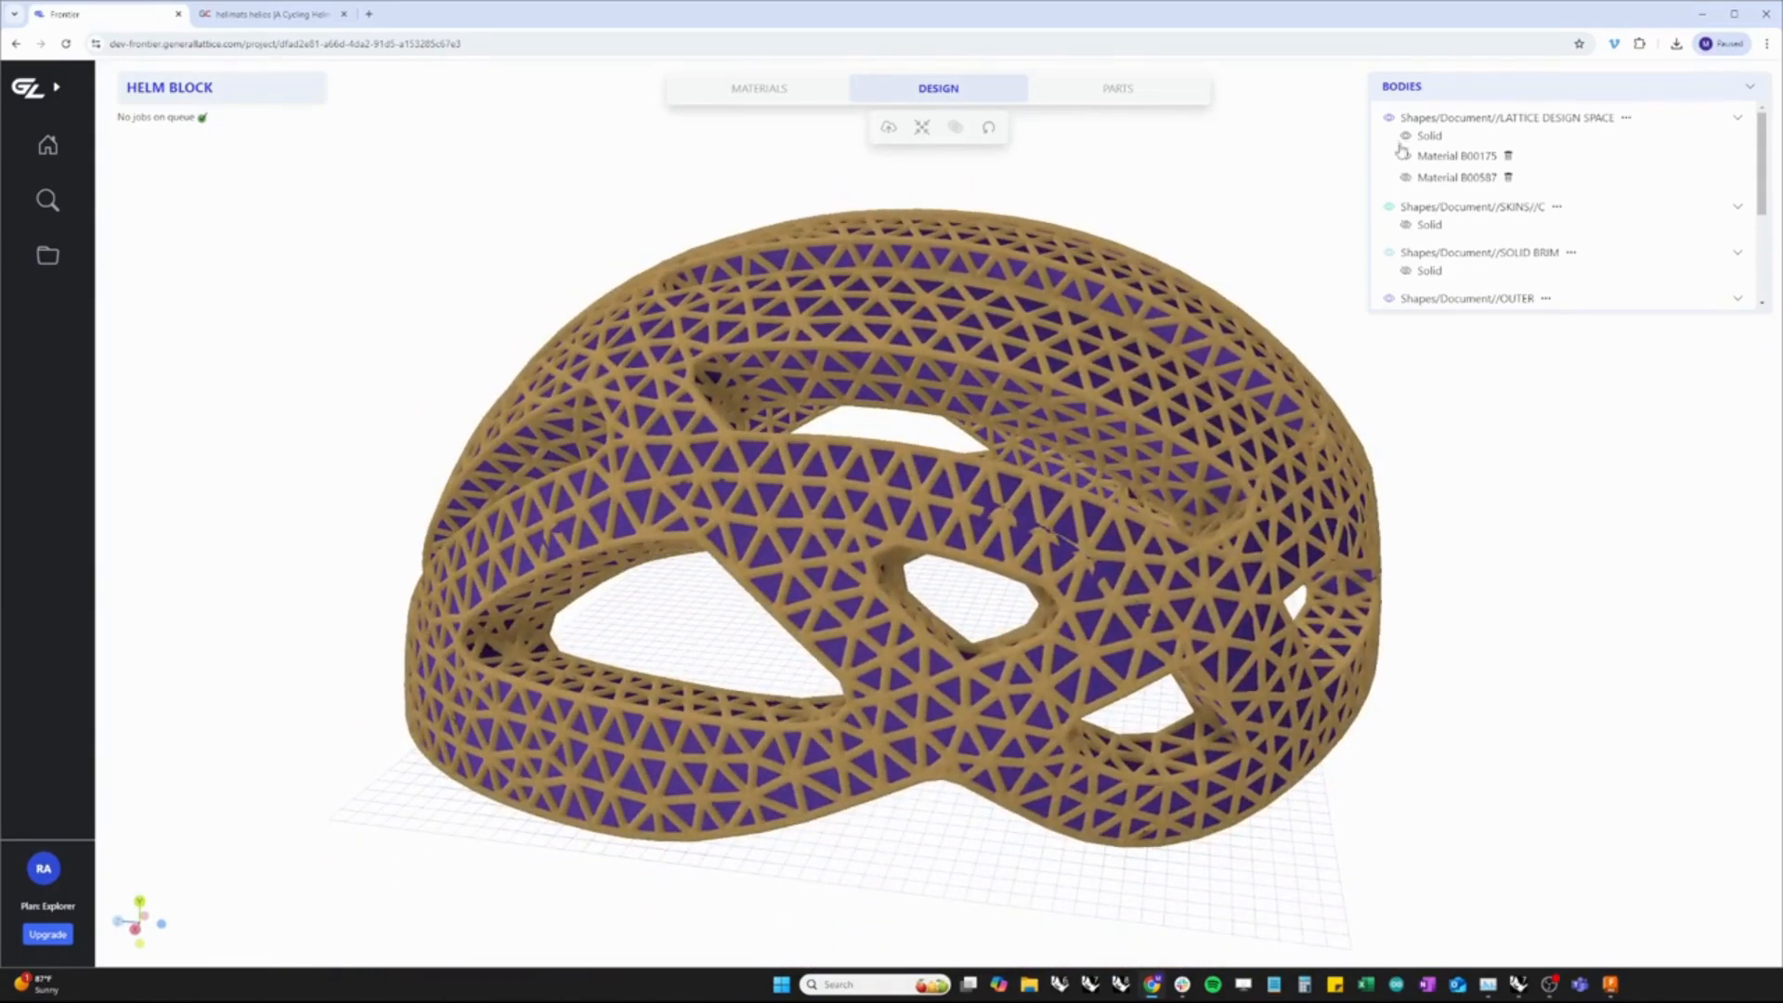
# Hide the LATTICE DESIGN SPACE solid and show the SKINS//C solid together with the B00175 lattice
pyautogui.click(1404, 155)
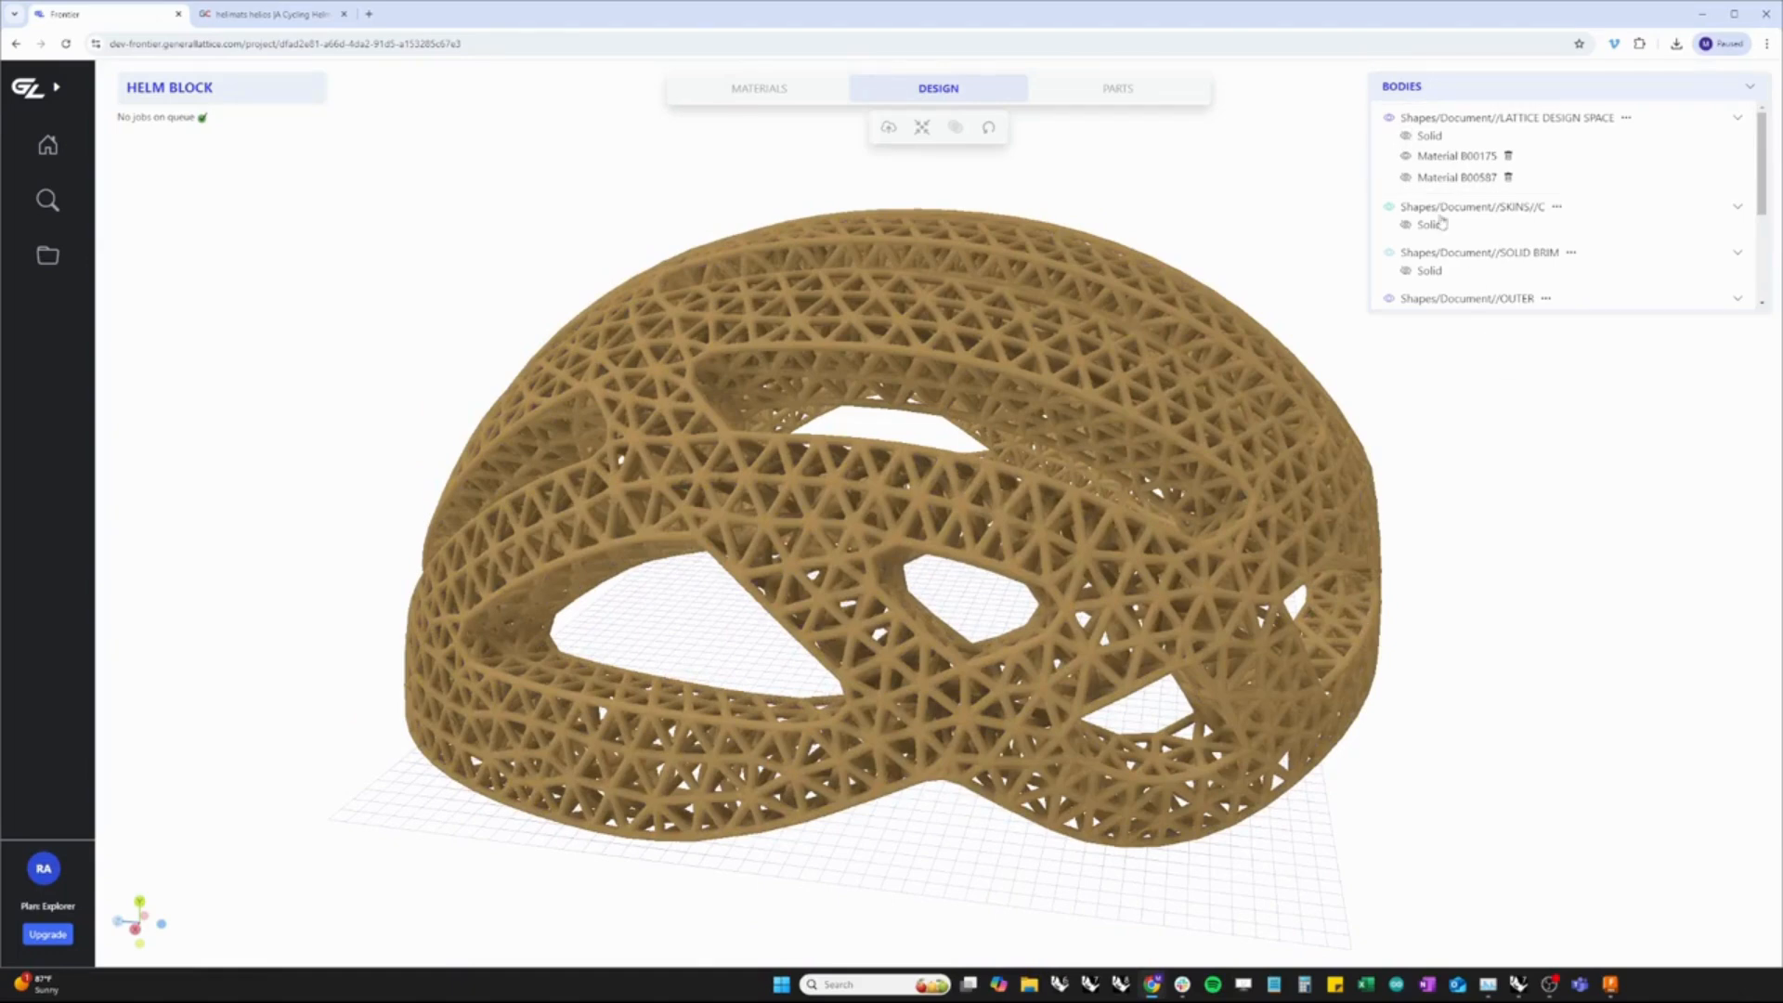
pyautogui.click(1404, 226)
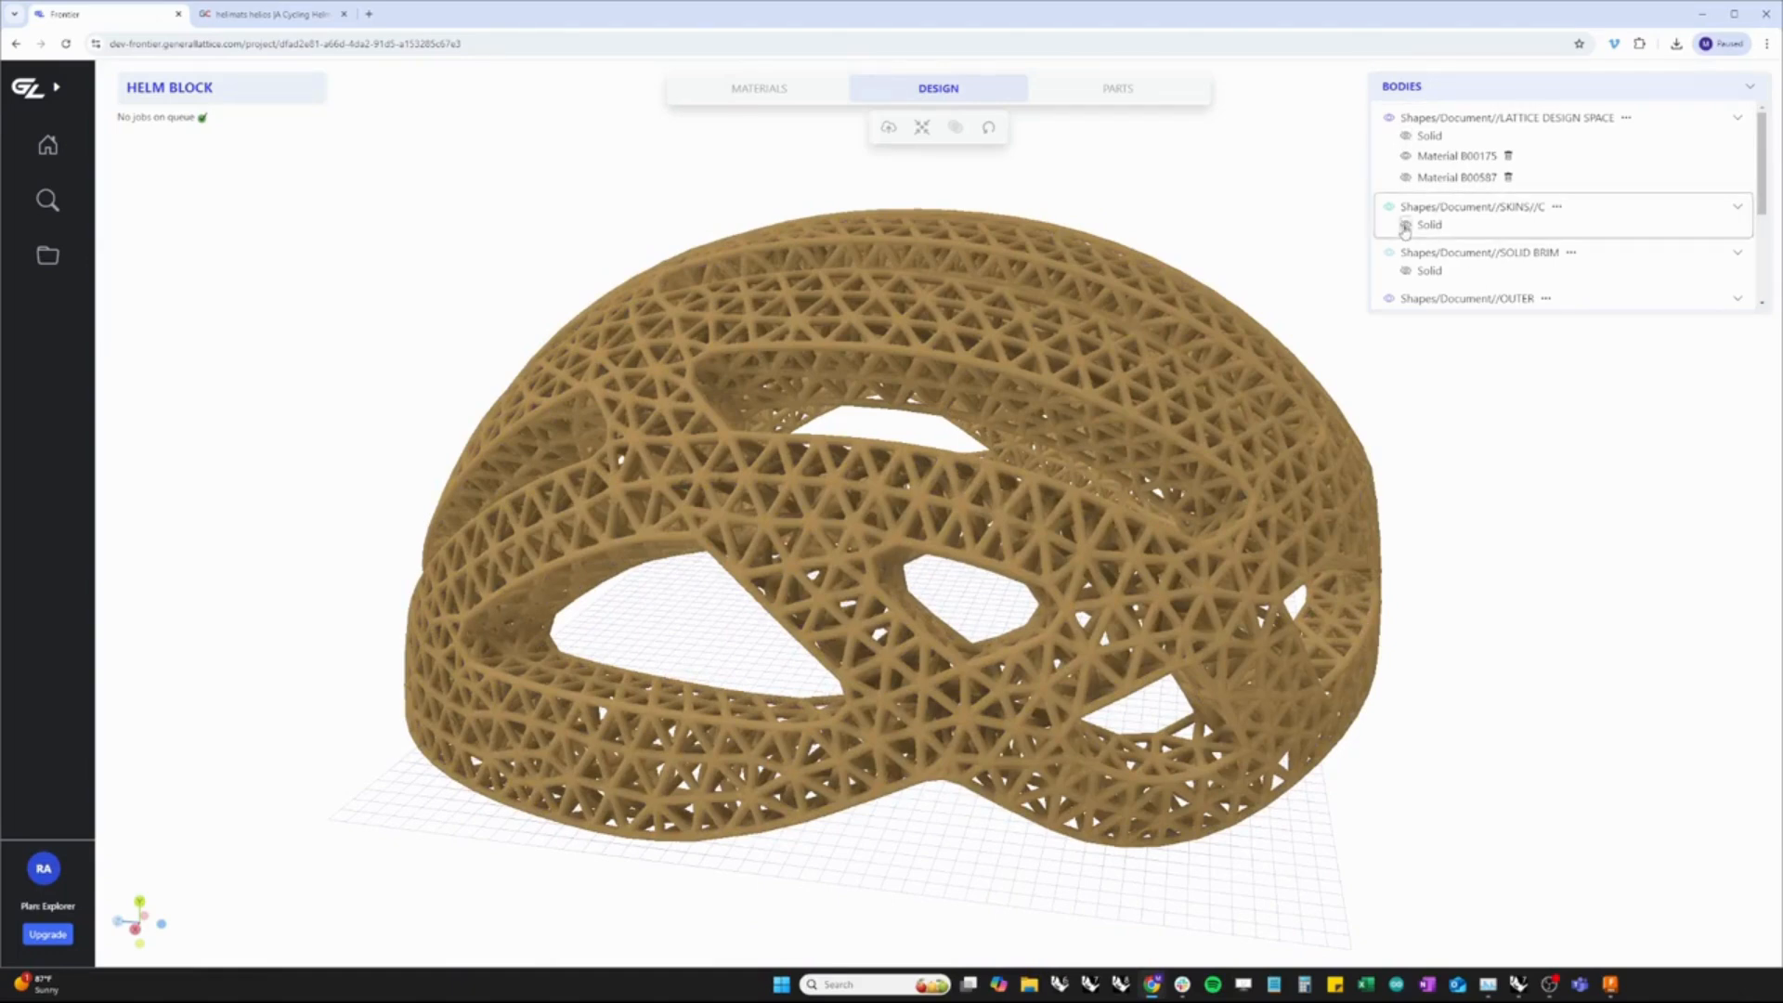
pyautogui.moveTo(618, 528); pyautogui.dragTo(855, 564)
pyautogui.scroll(-2, 855, 555)
# Start a Boolean union with SKINS//C and SOLID BRIM as entities, showing the SOLID BRIM solid
pyautogui.click(955, 129)
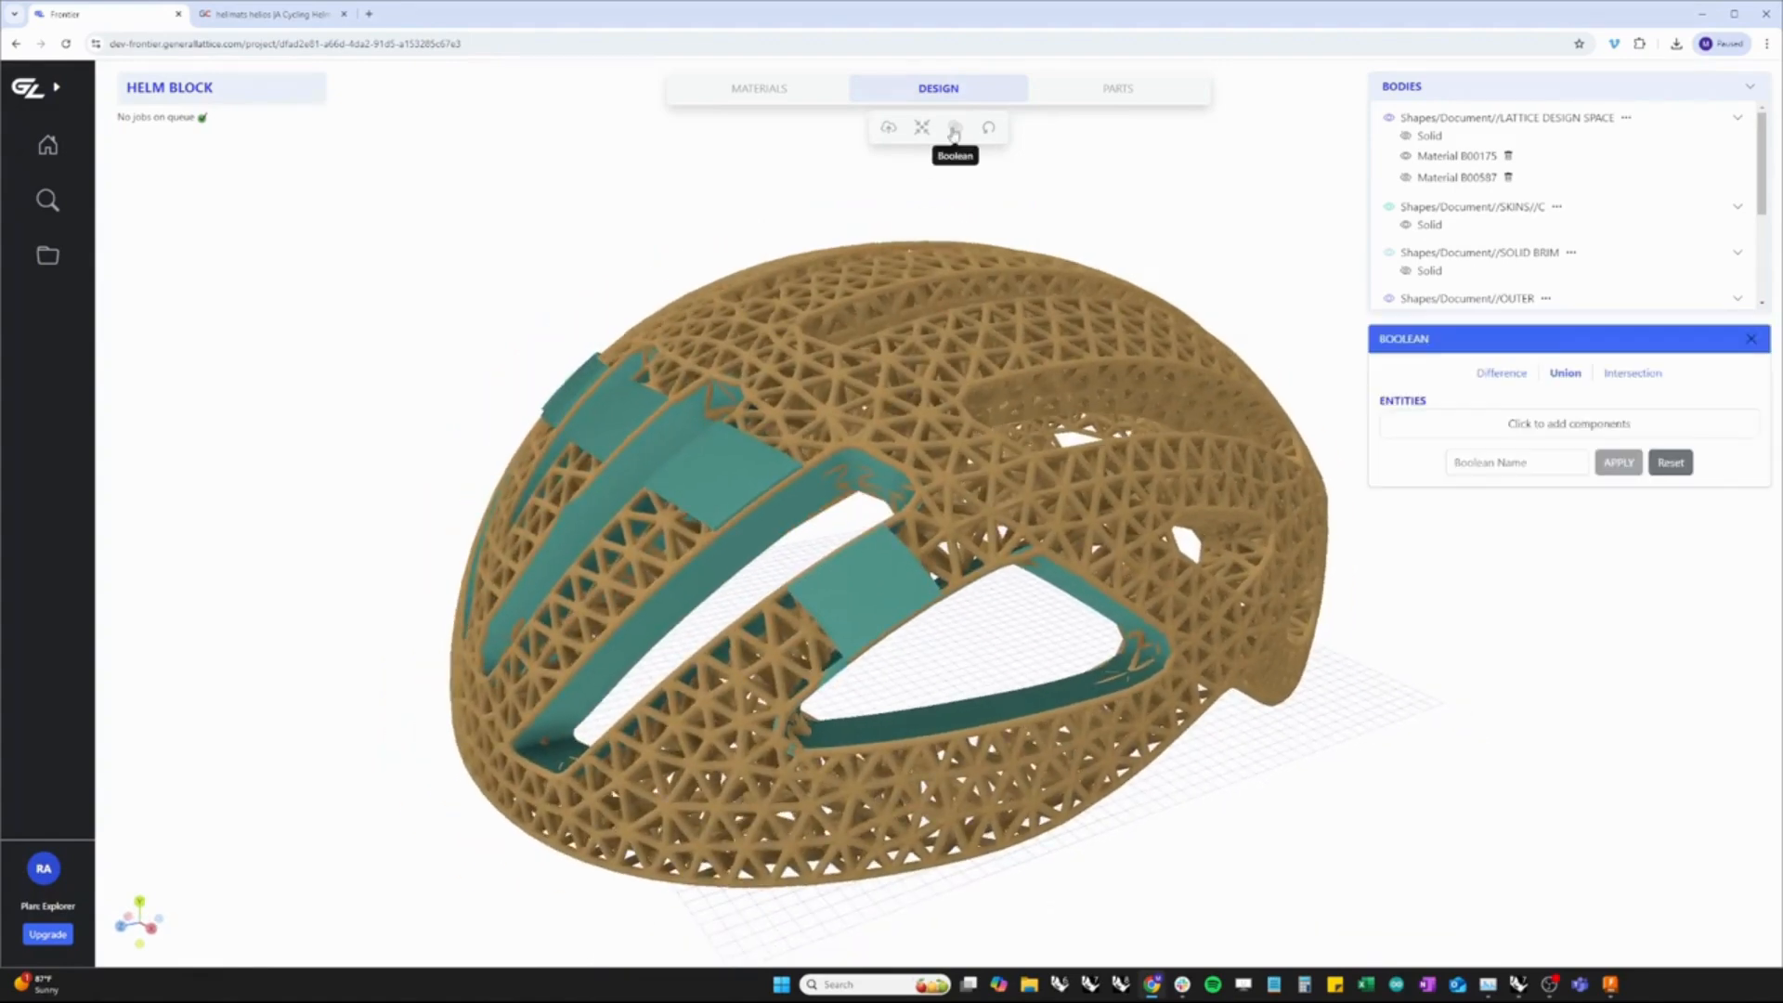
pyautogui.click(1571, 426)
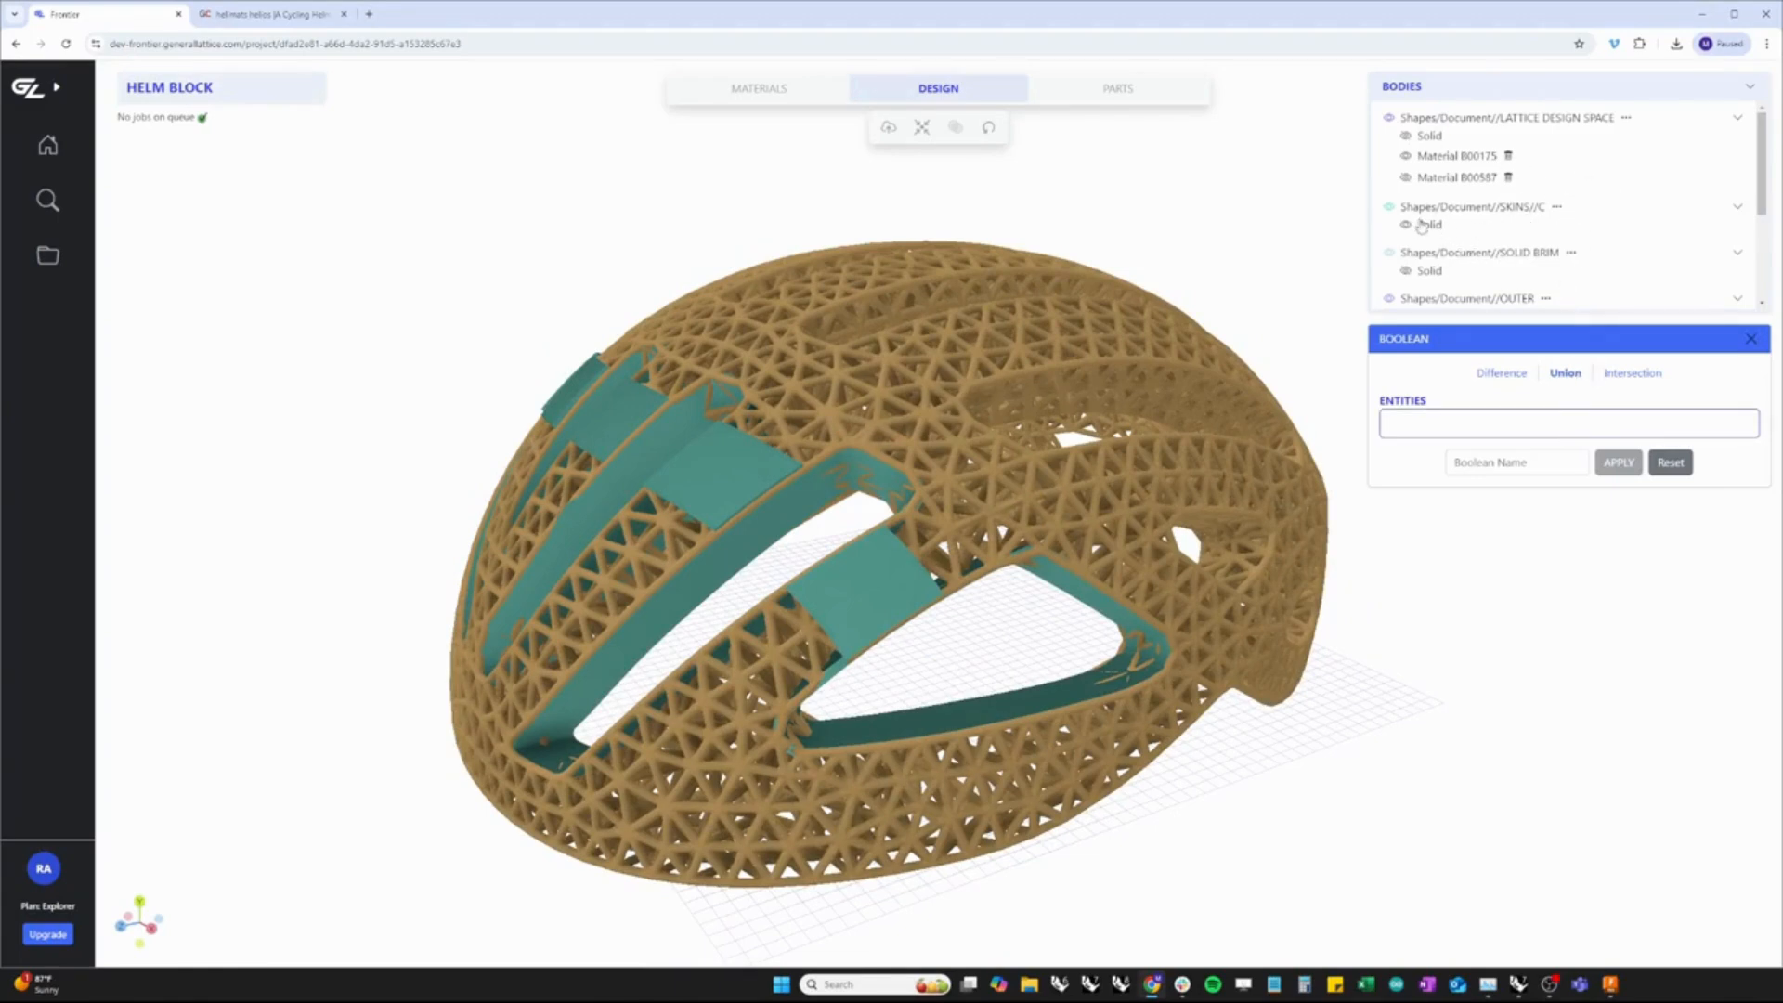
pyautogui.click(1438, 213)
pyautogui.scroll(-1, 1438, 211)
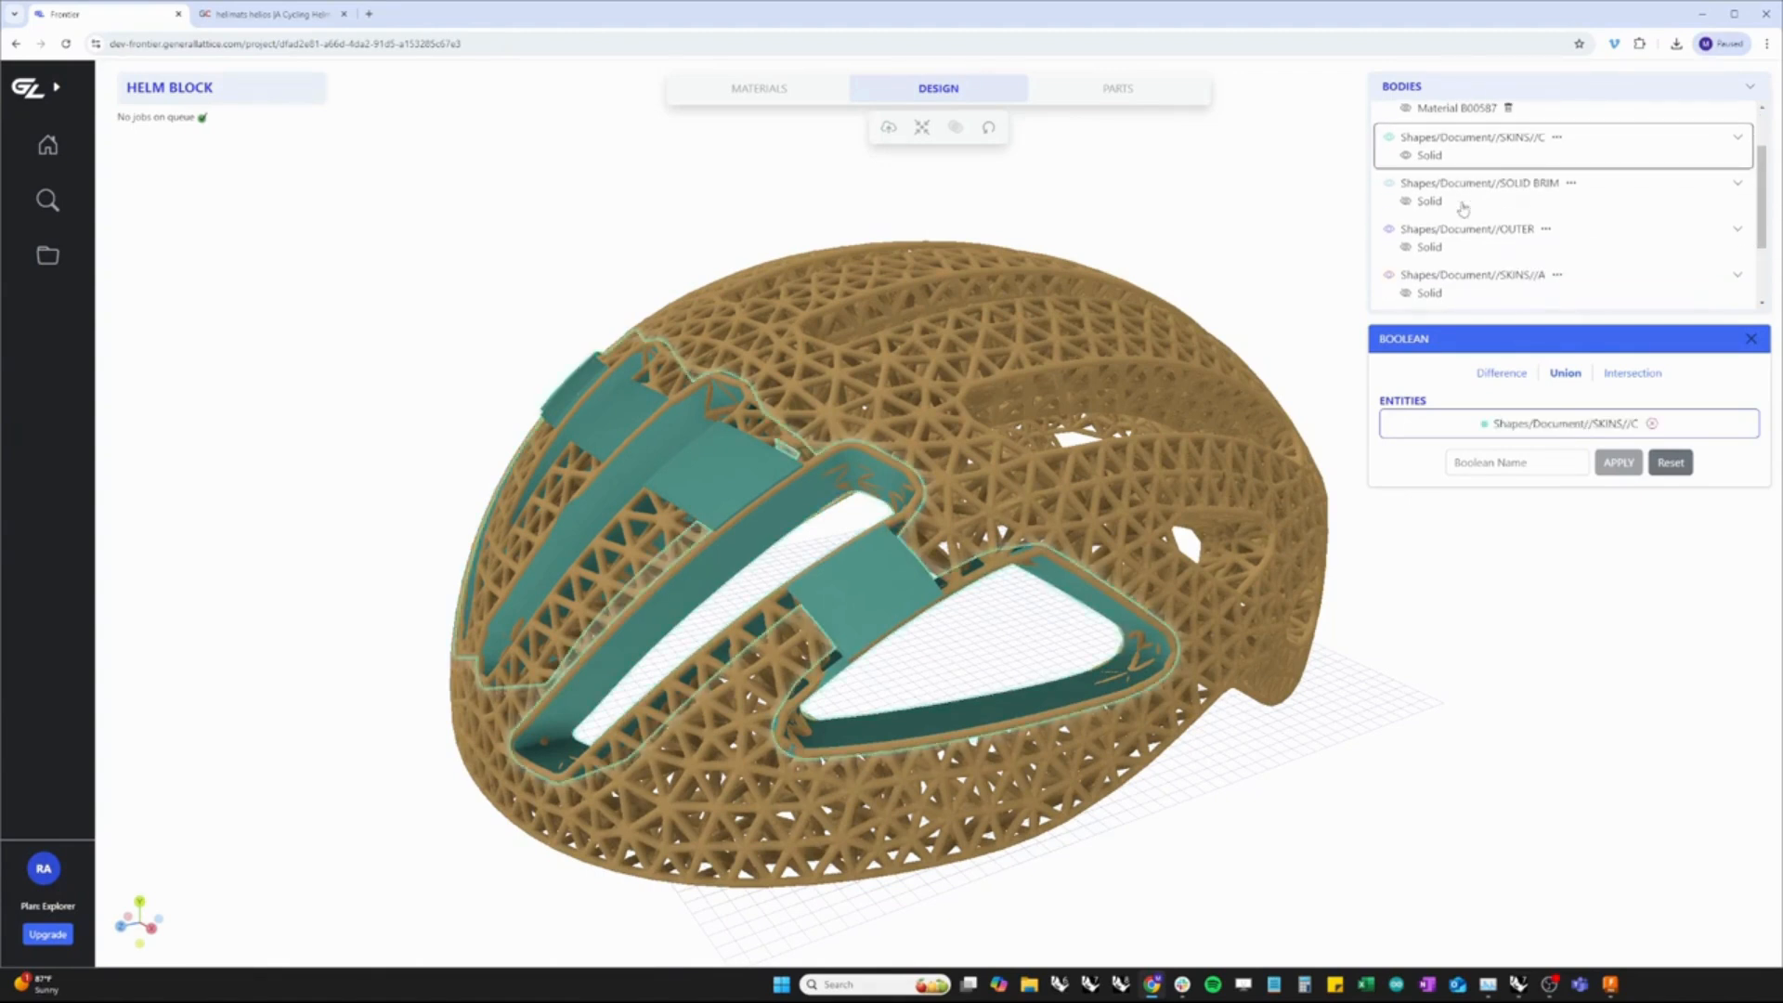
pyautogui.click(1406, 203)
pyautogui.click(1453, 193)
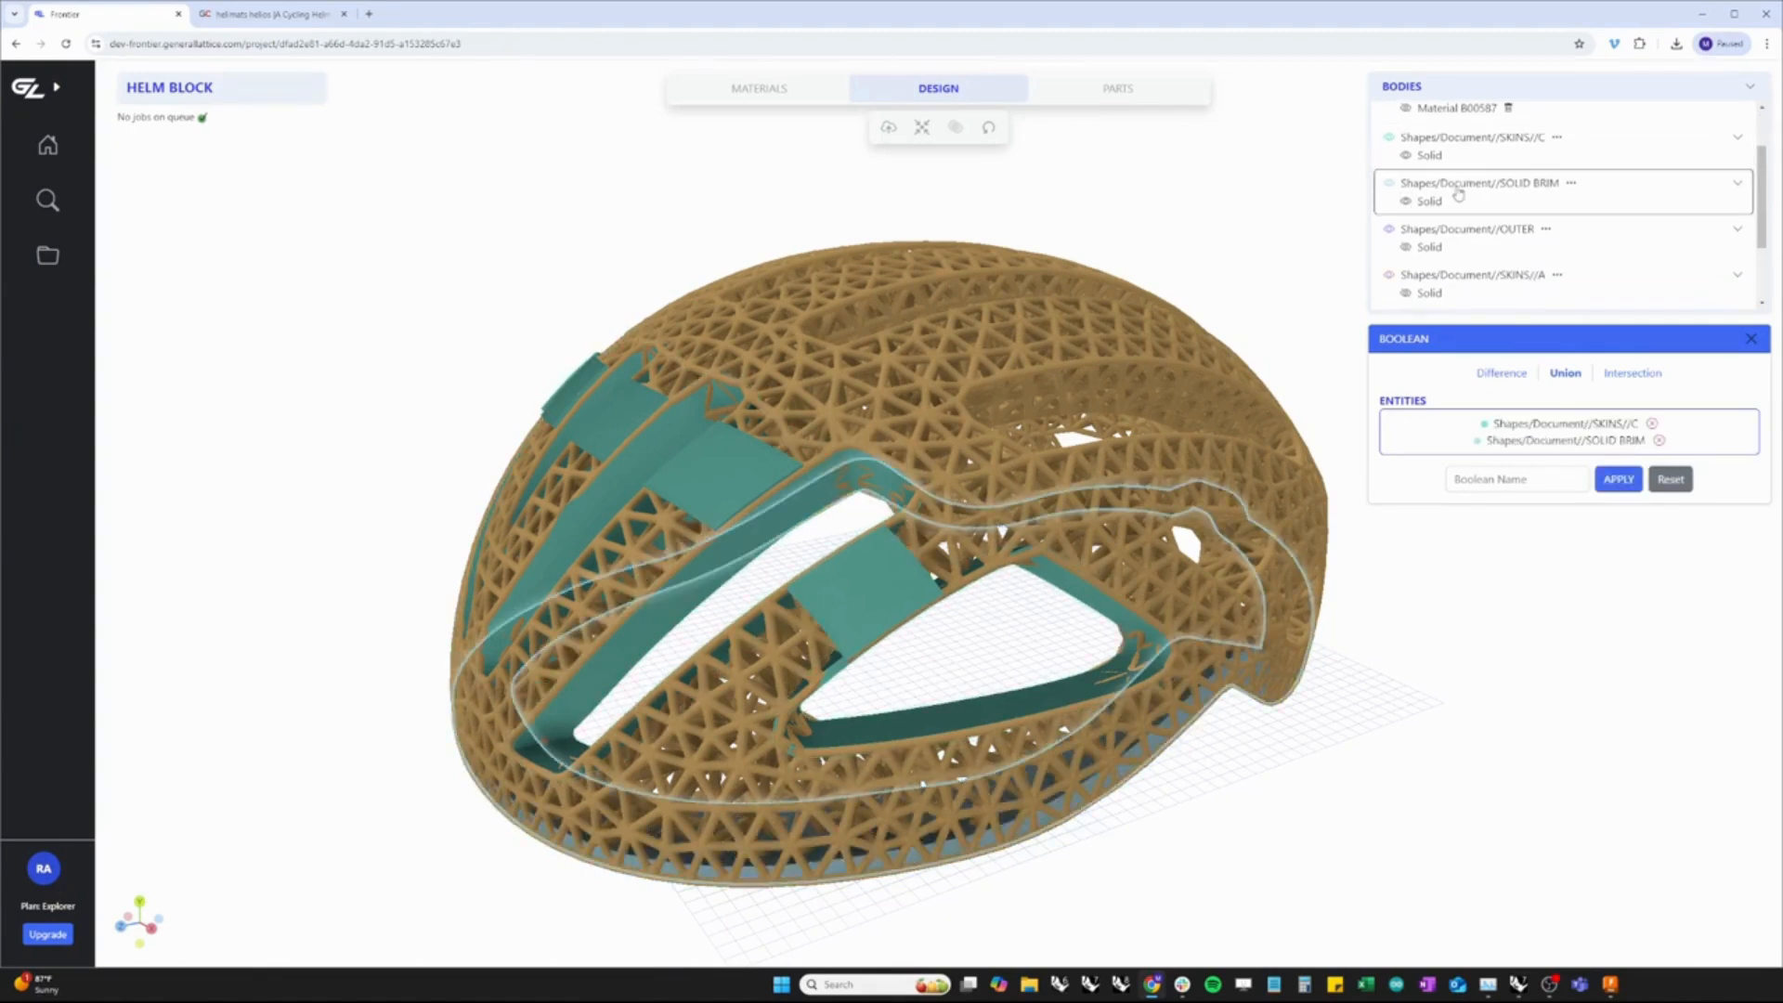
# Add SKINS//A and SKINS//B to the union, show both solids and apply the Boolean operation
pyautogui.scroll(-1, 1457, 193)
pyautogui.click(1405, 177)
pyautogui.click(1406, 177)
pyautogui.scroll(-1, 1408, 186)
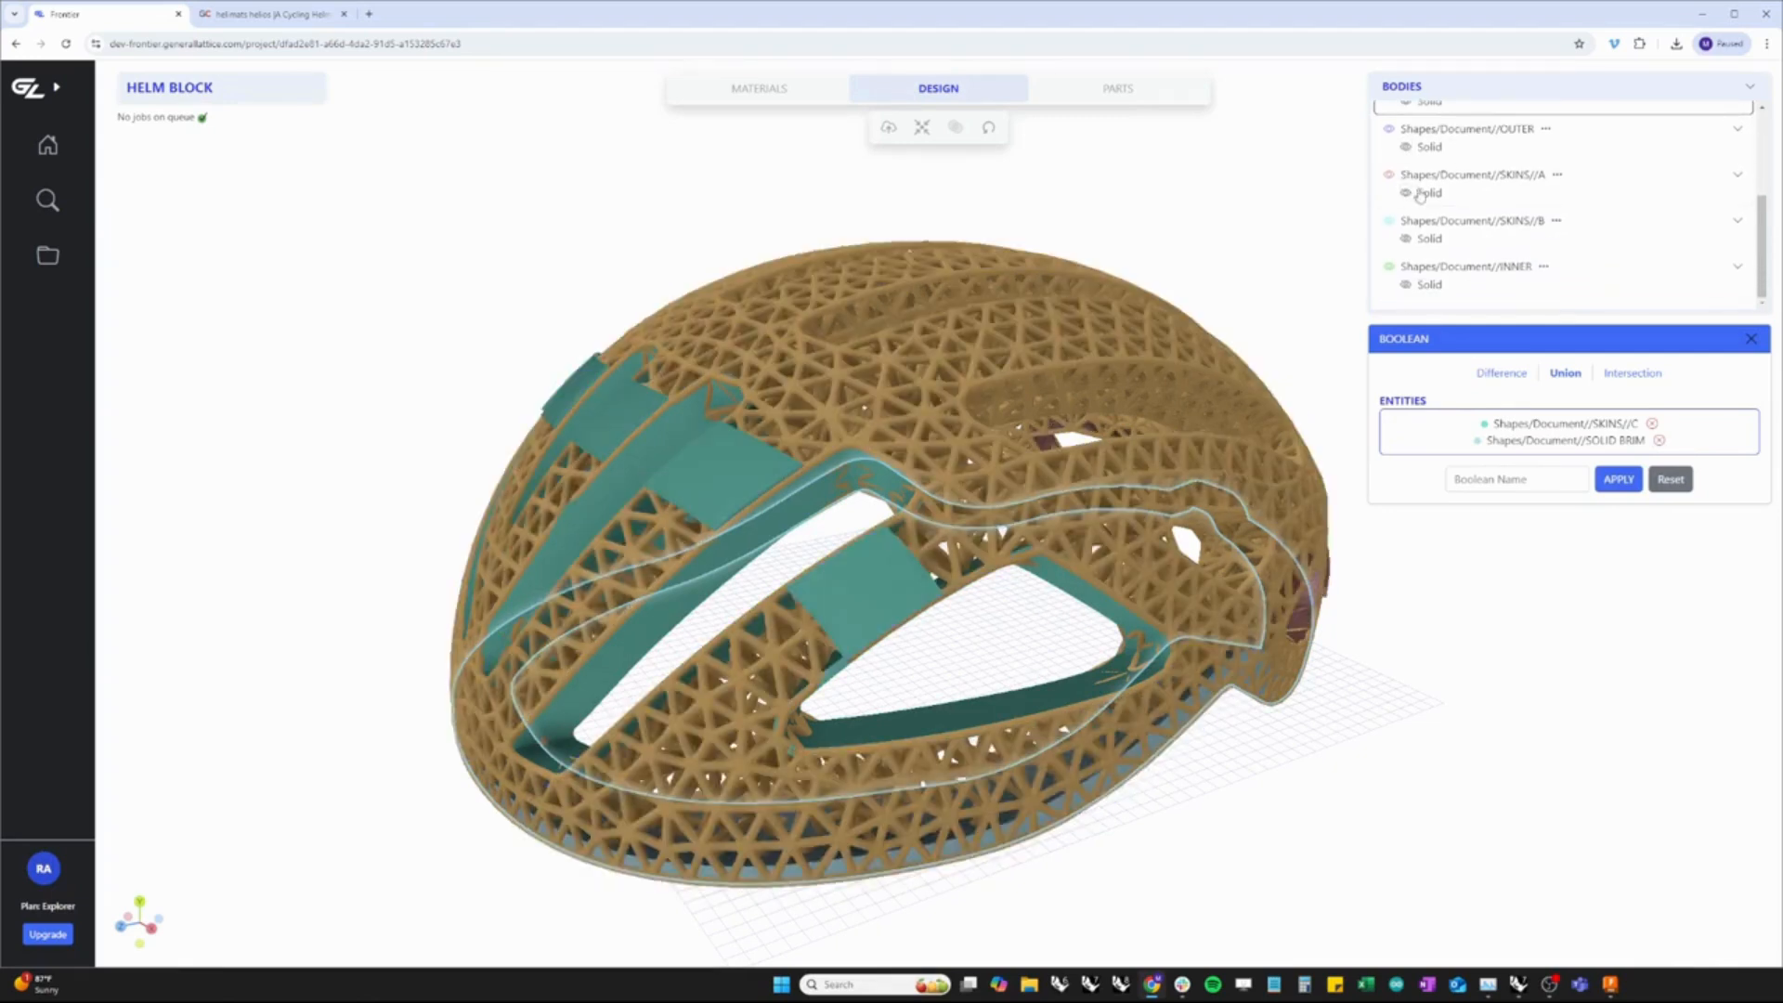
pyautogui.click(1446, 186)
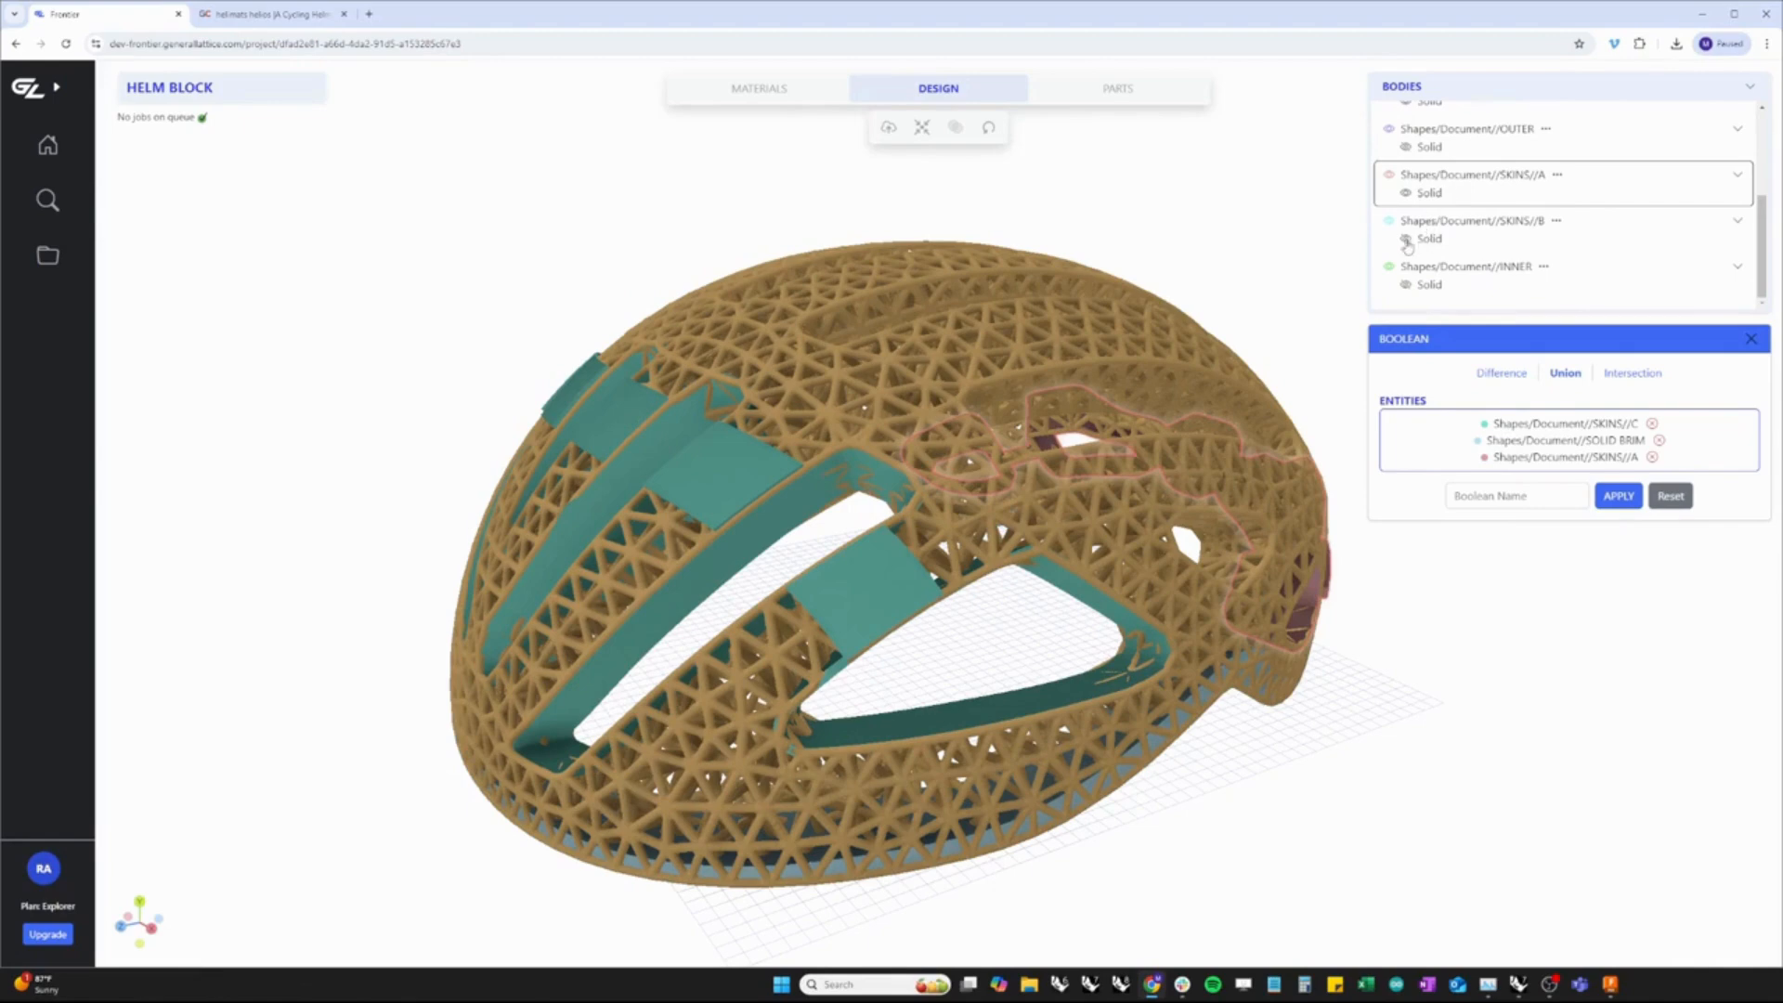
pyautogui.click(1464, 232)
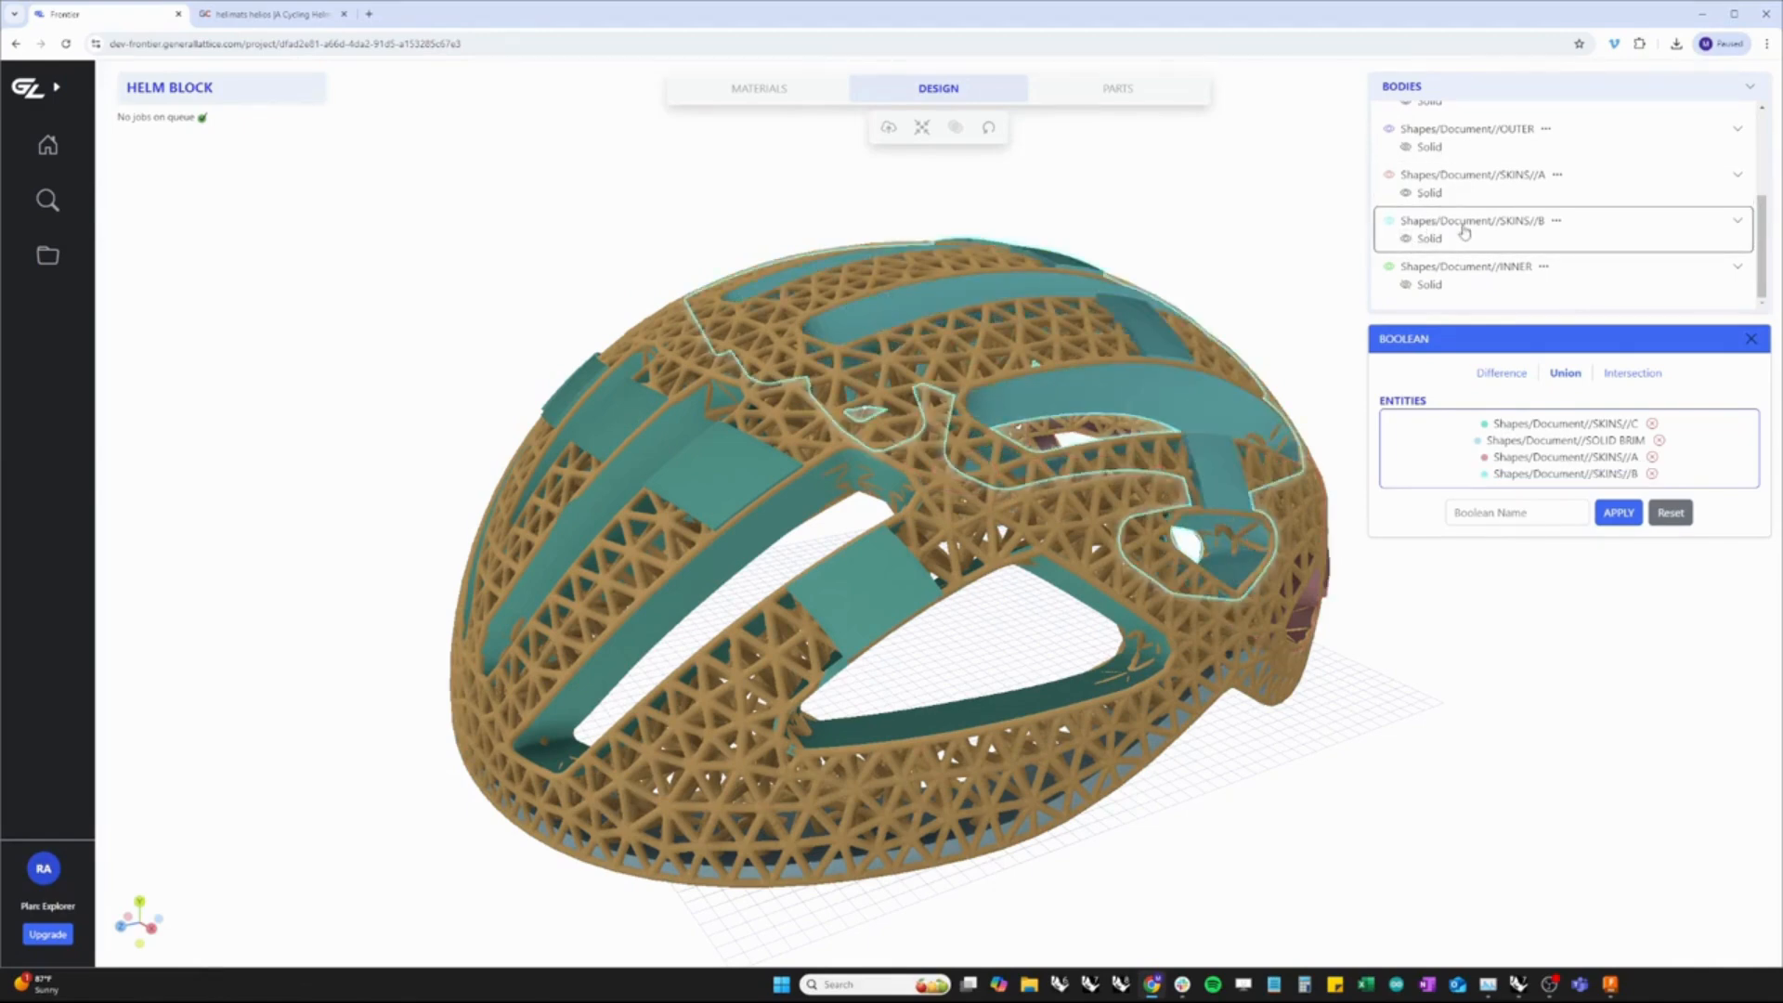
pyautogui.click(1405, 286)
pyautogui.click(1405, 286)
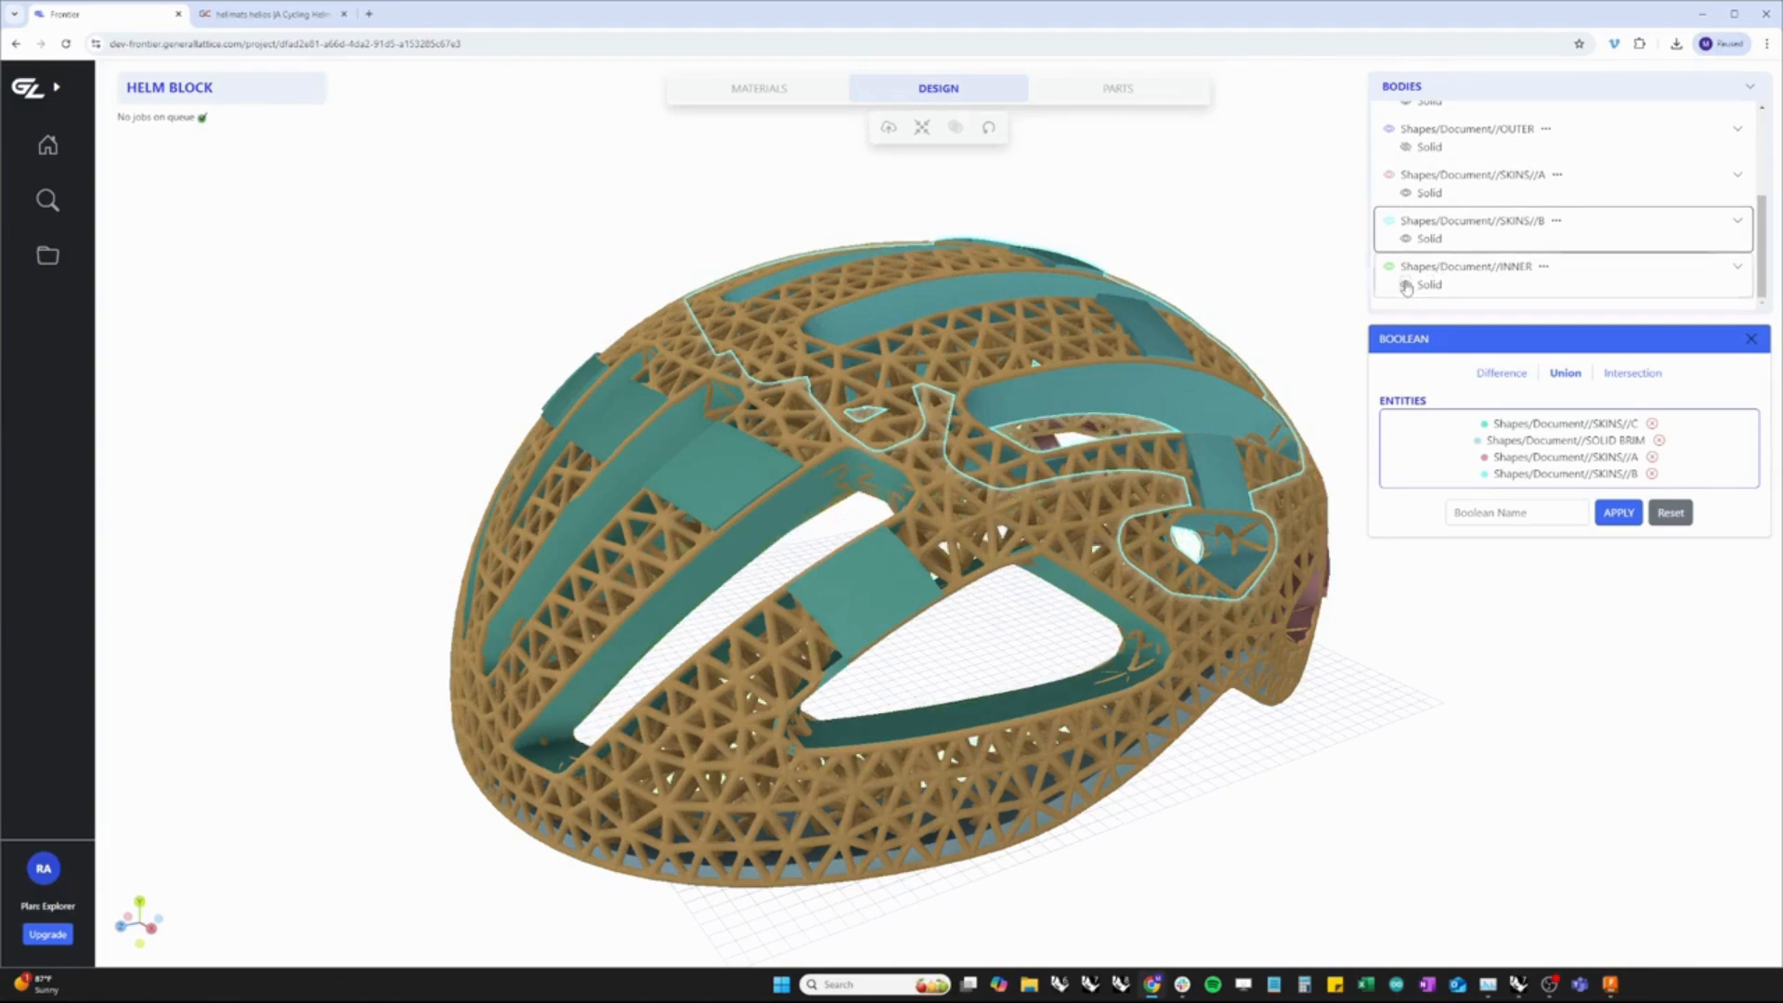
pyautogui.click(1620, 514)
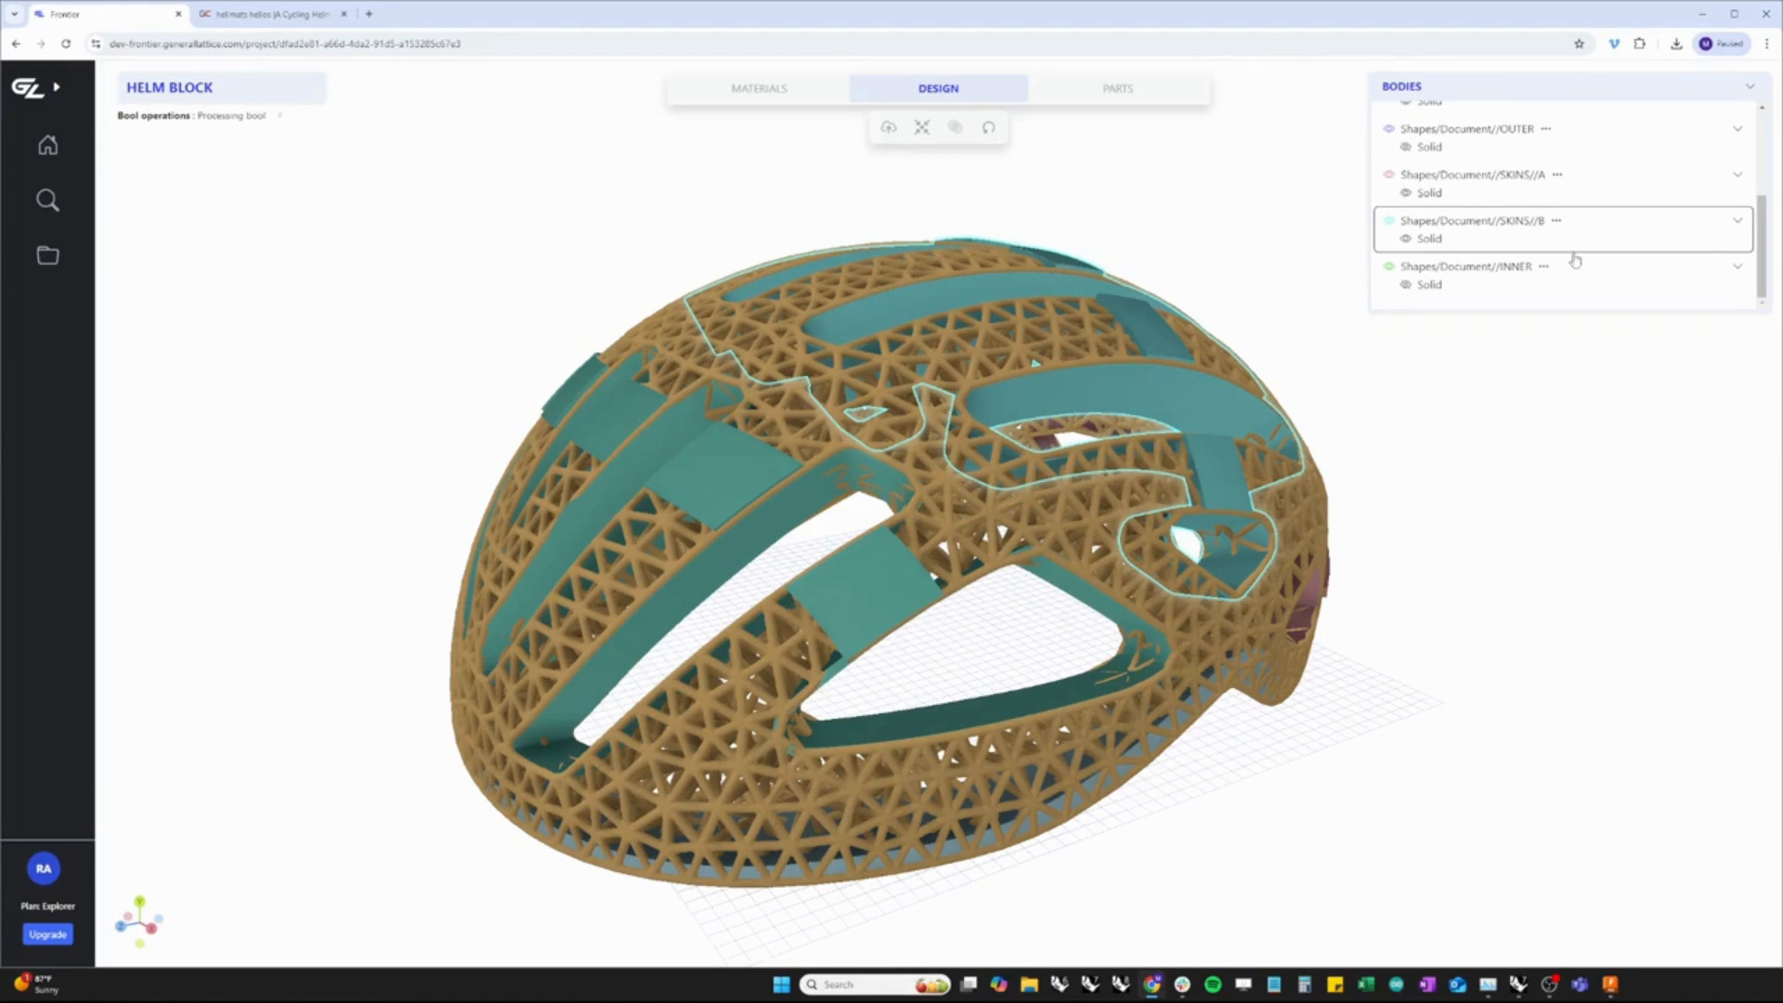
# Hide the B00175 lattice and the SKINS//C, SOLID BRIM, SKINS//A and SKINS//B solids
pyautogui.scroll(3, 1549, 244)
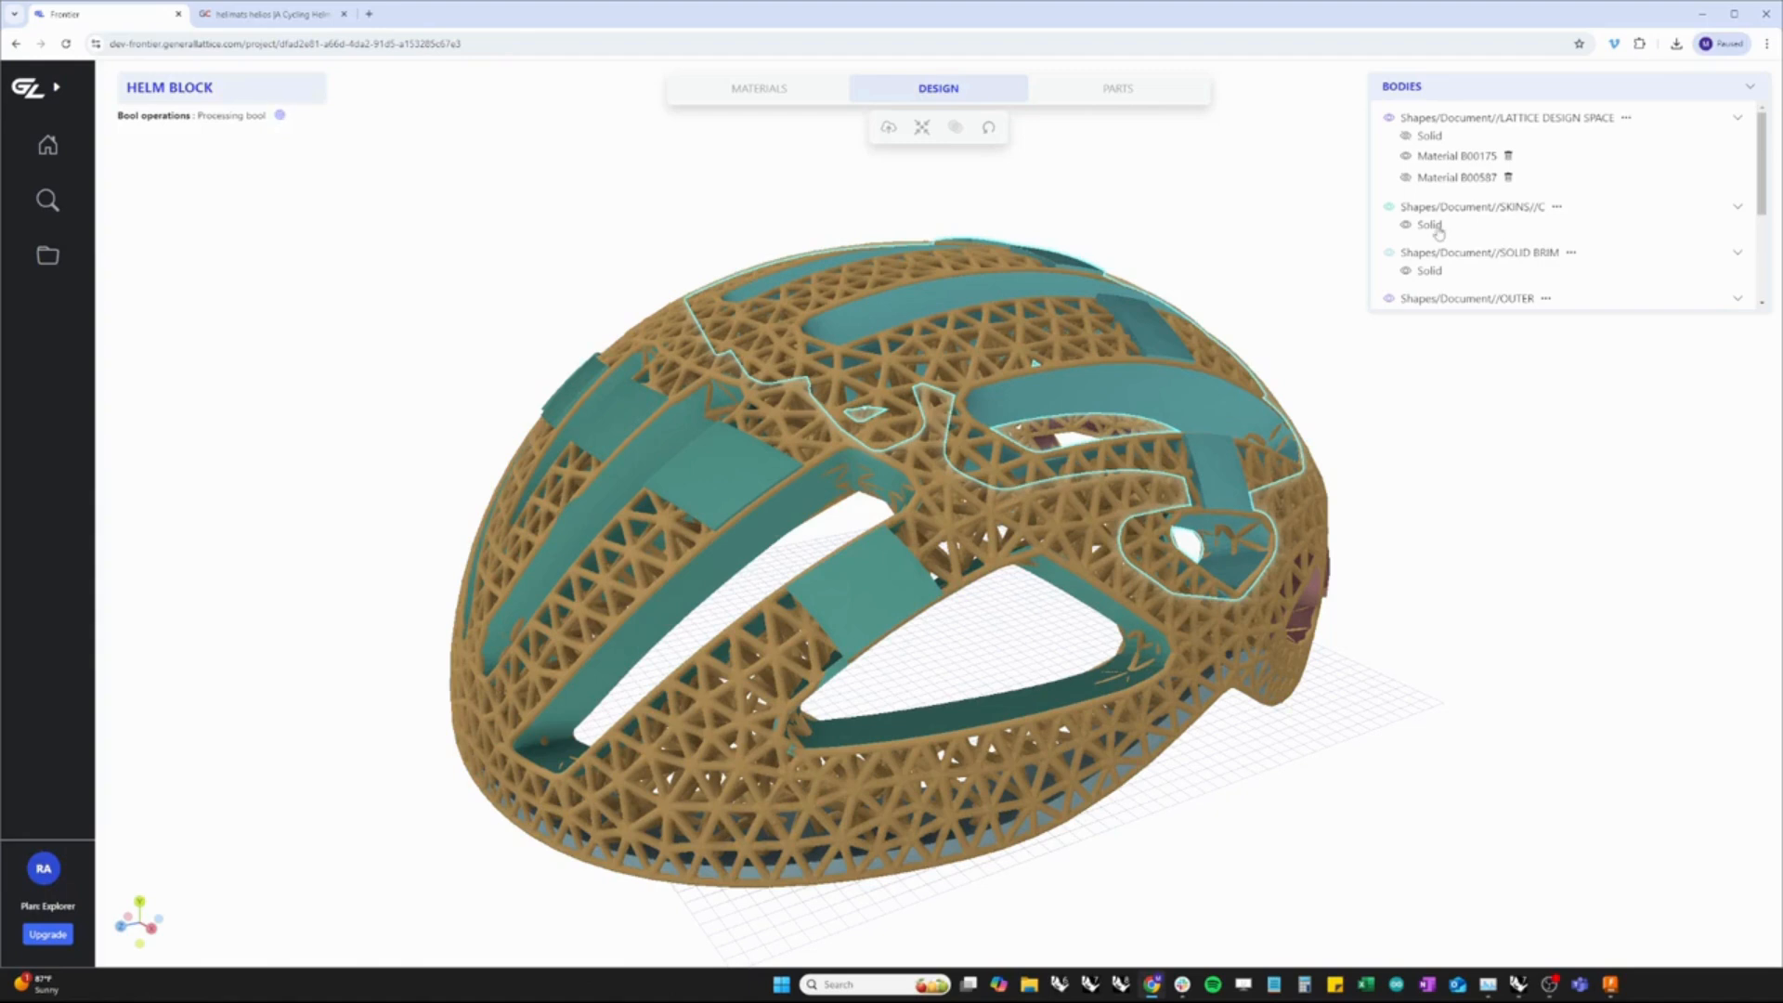
pyautogui.click(1405, 158)
pyautogui.scroll(-2, 1407, 164)
pyautogui.click(1406, 157)
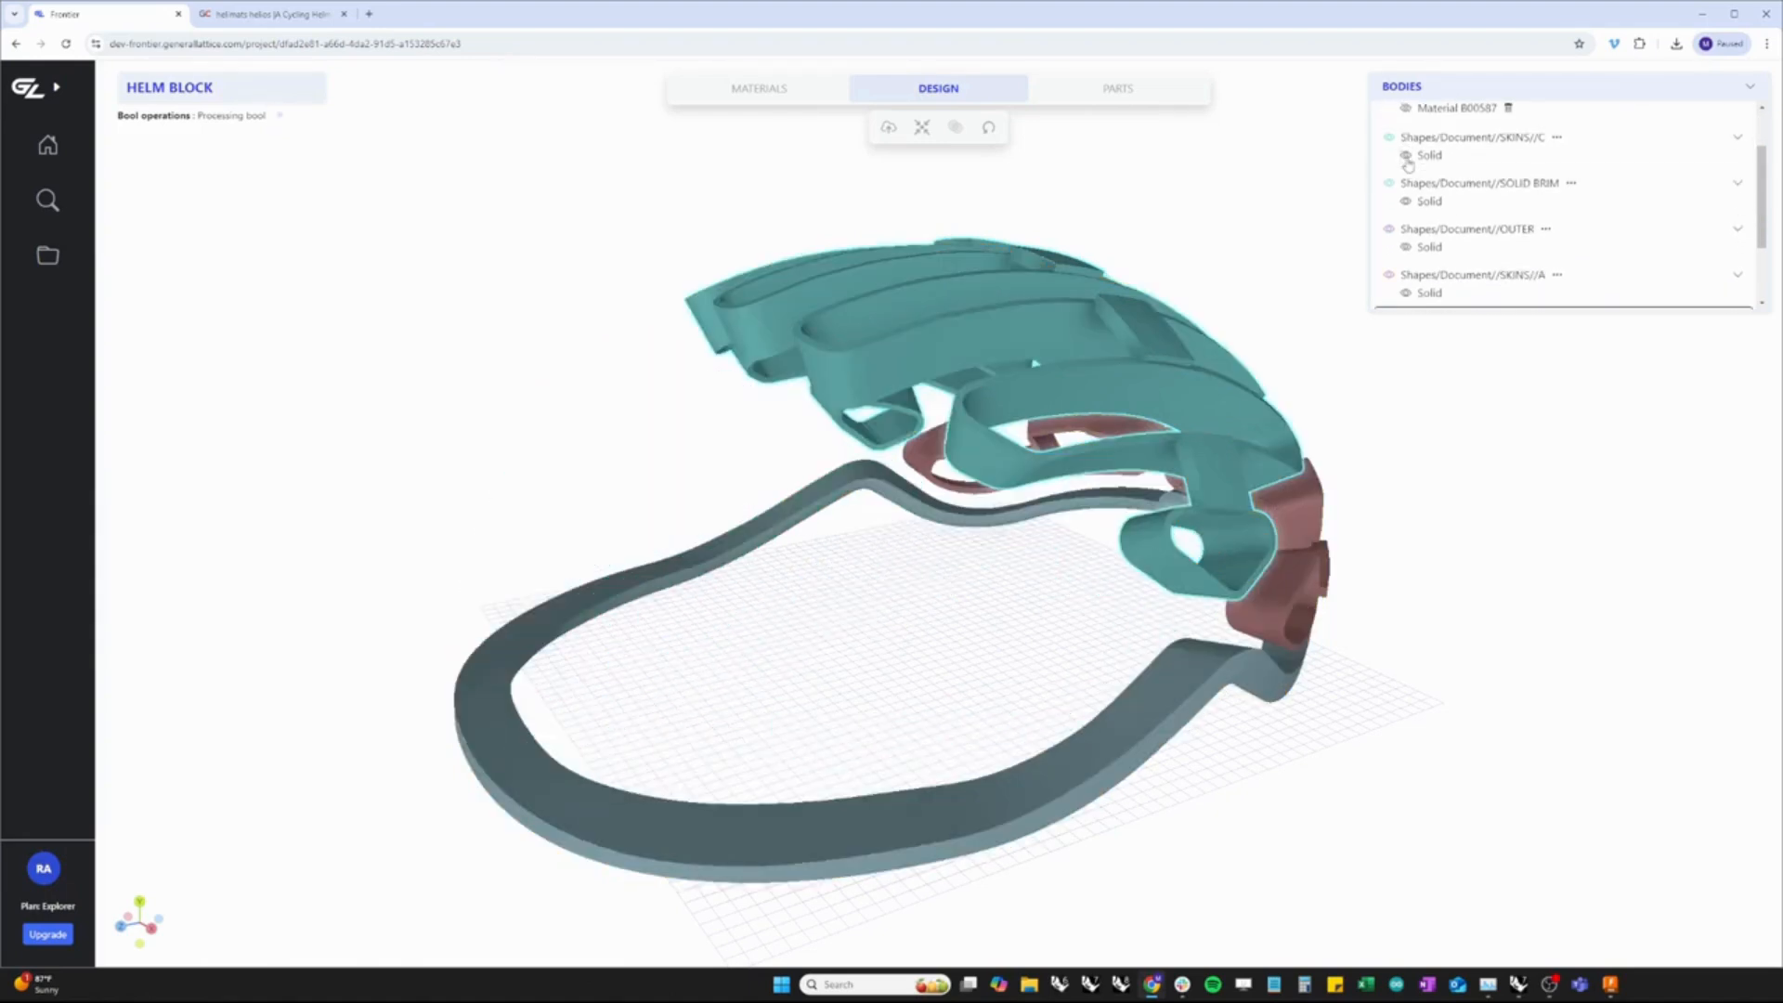
pyautogui.scroll(-2, 1407, 153)
pyautogui.click(1407, 135)
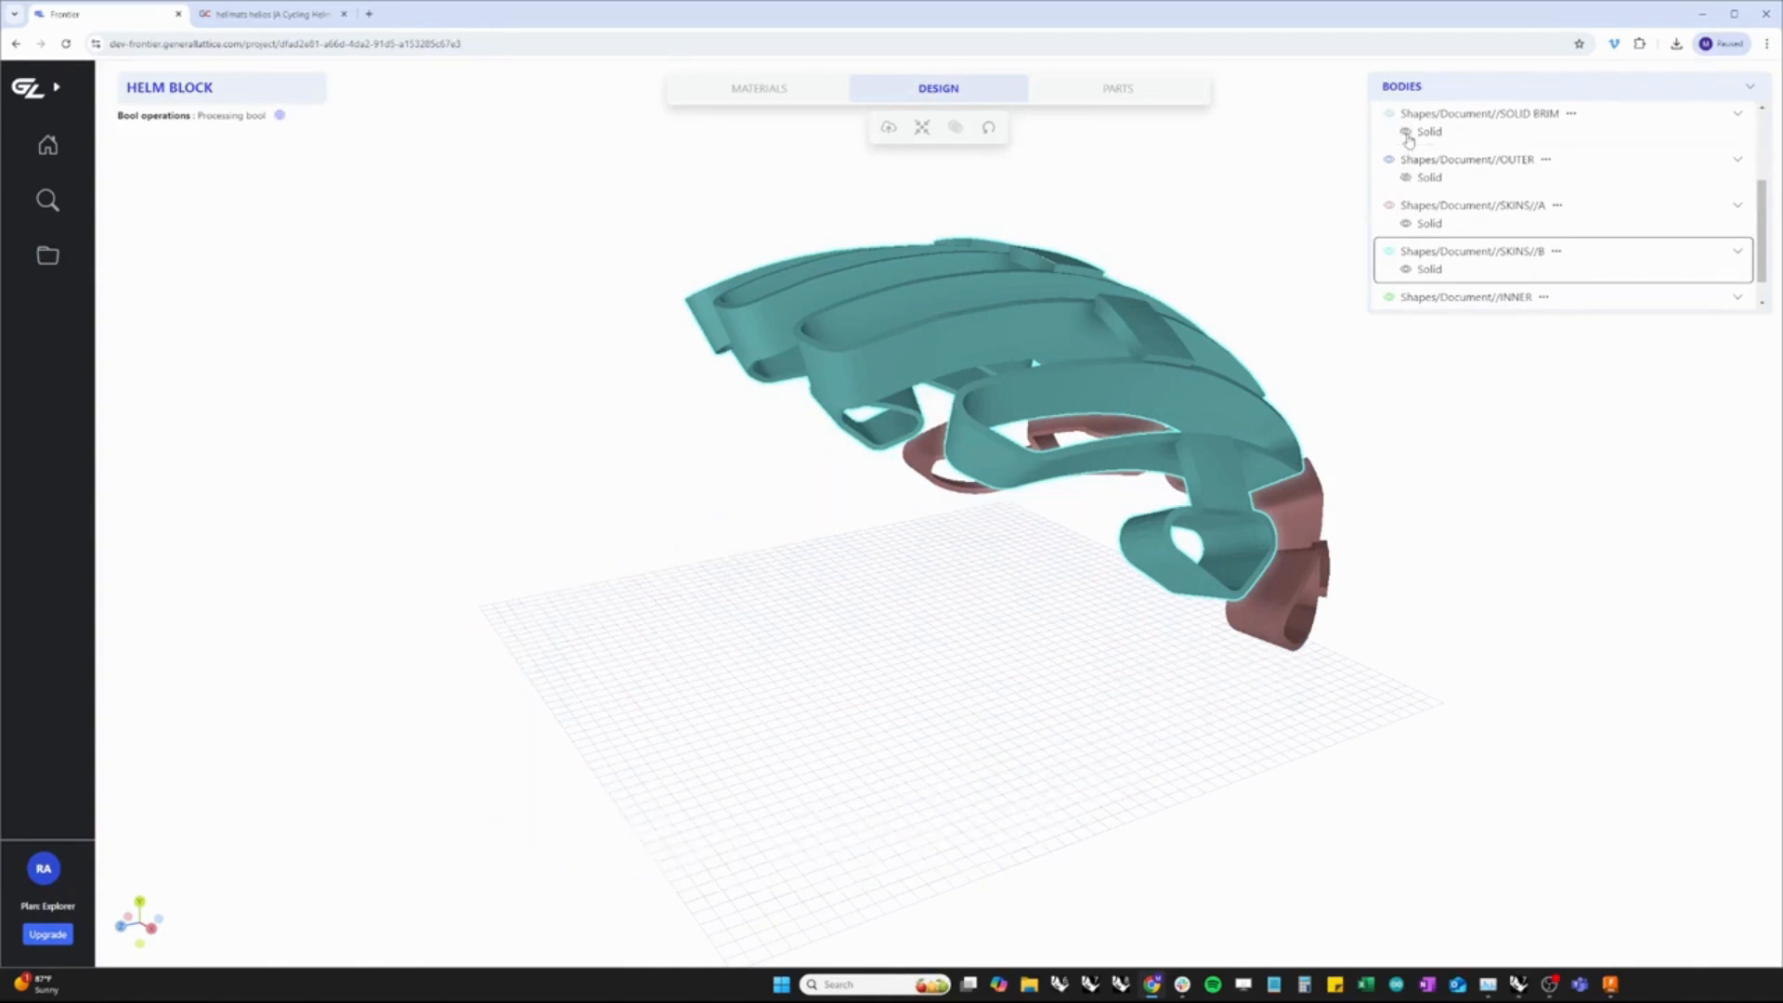
pyautogui.click(1407, 223)
pyautogui.scroll(-1, 1415, 236)
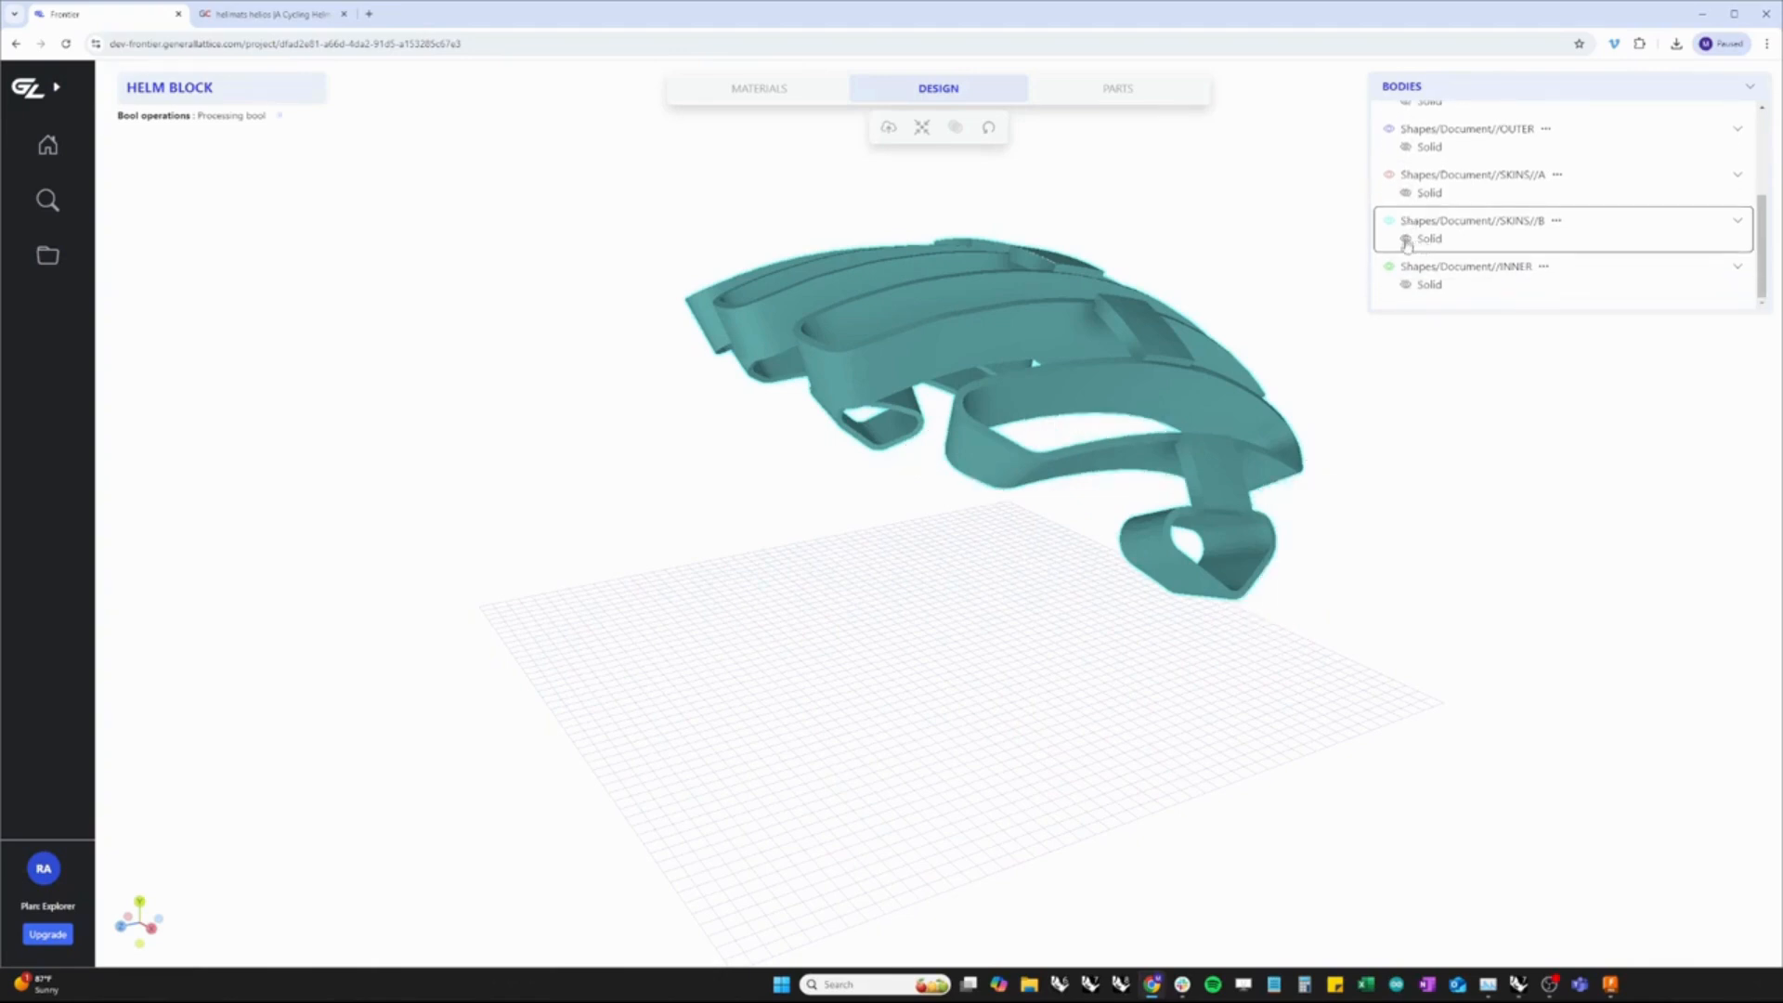
pyautogui.click(1404, 240)
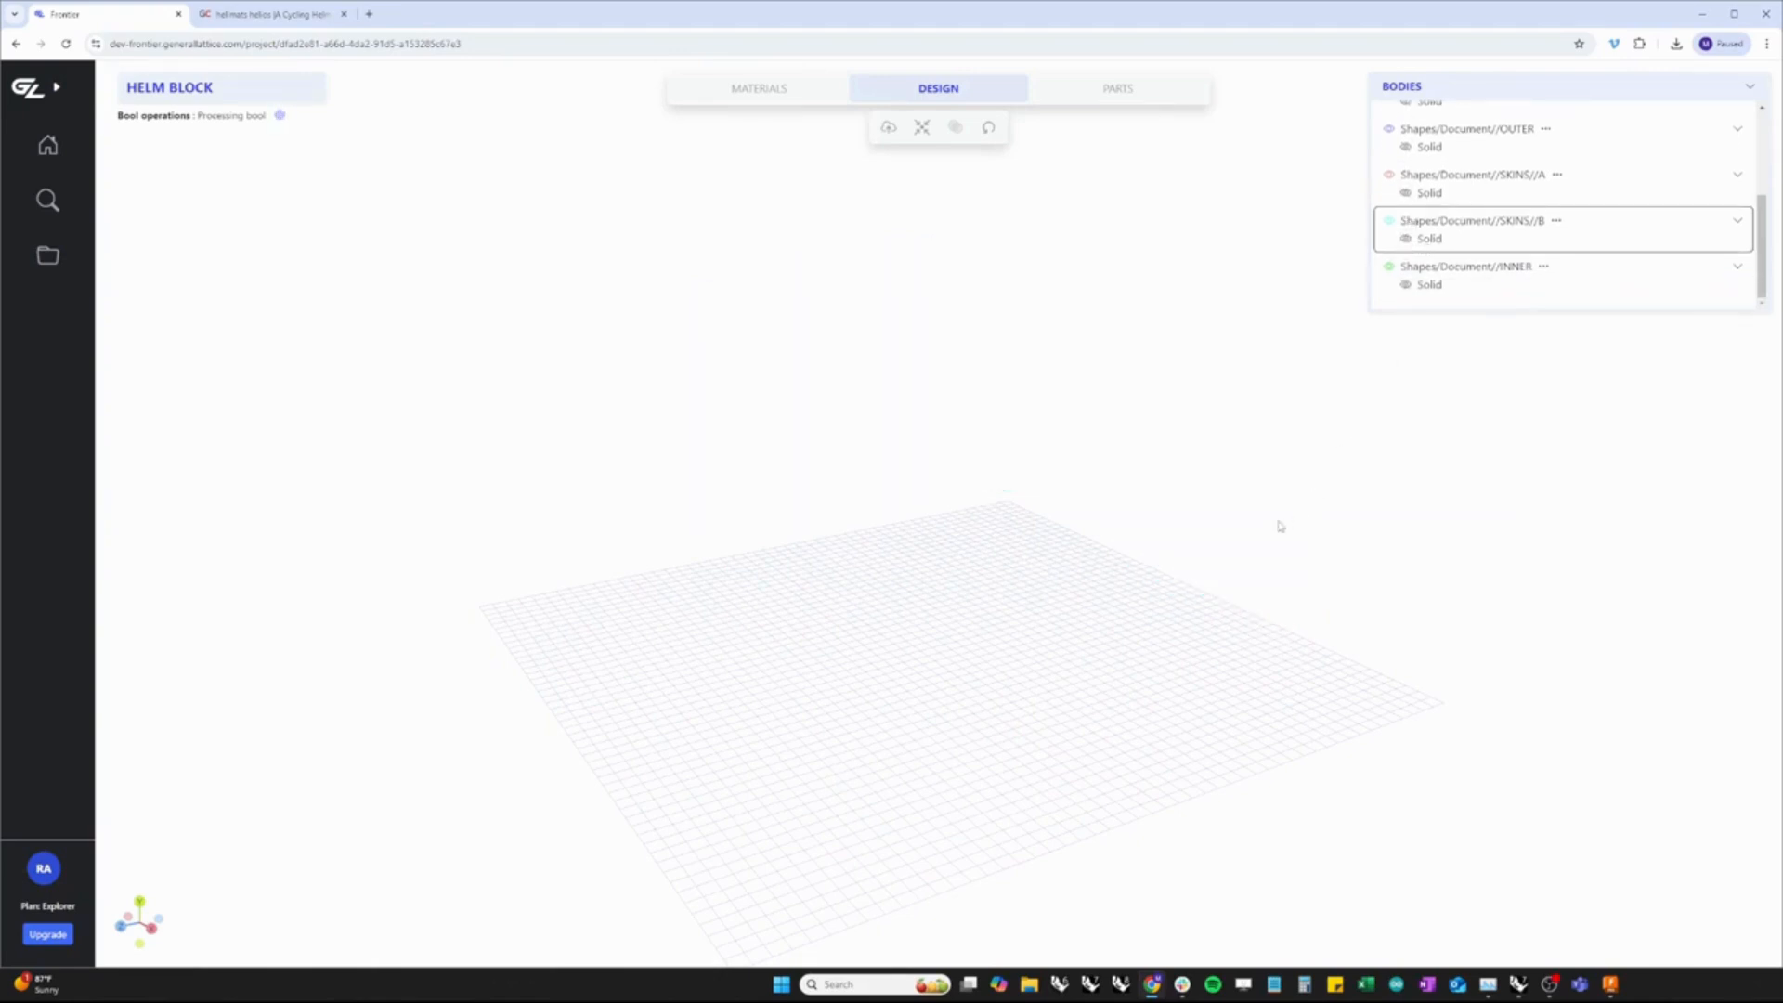
# Inspect the united skins and brim body from several angles and select it among the bodies
pyautogui.moveTo(1260, 450); pyautogui.dragTo(1038, 449)
pyautogui.moveTo(803, 330); pyautogui.dragTo(870, 379, button='right')
pyautogui.scroll(3, 1536, 238)
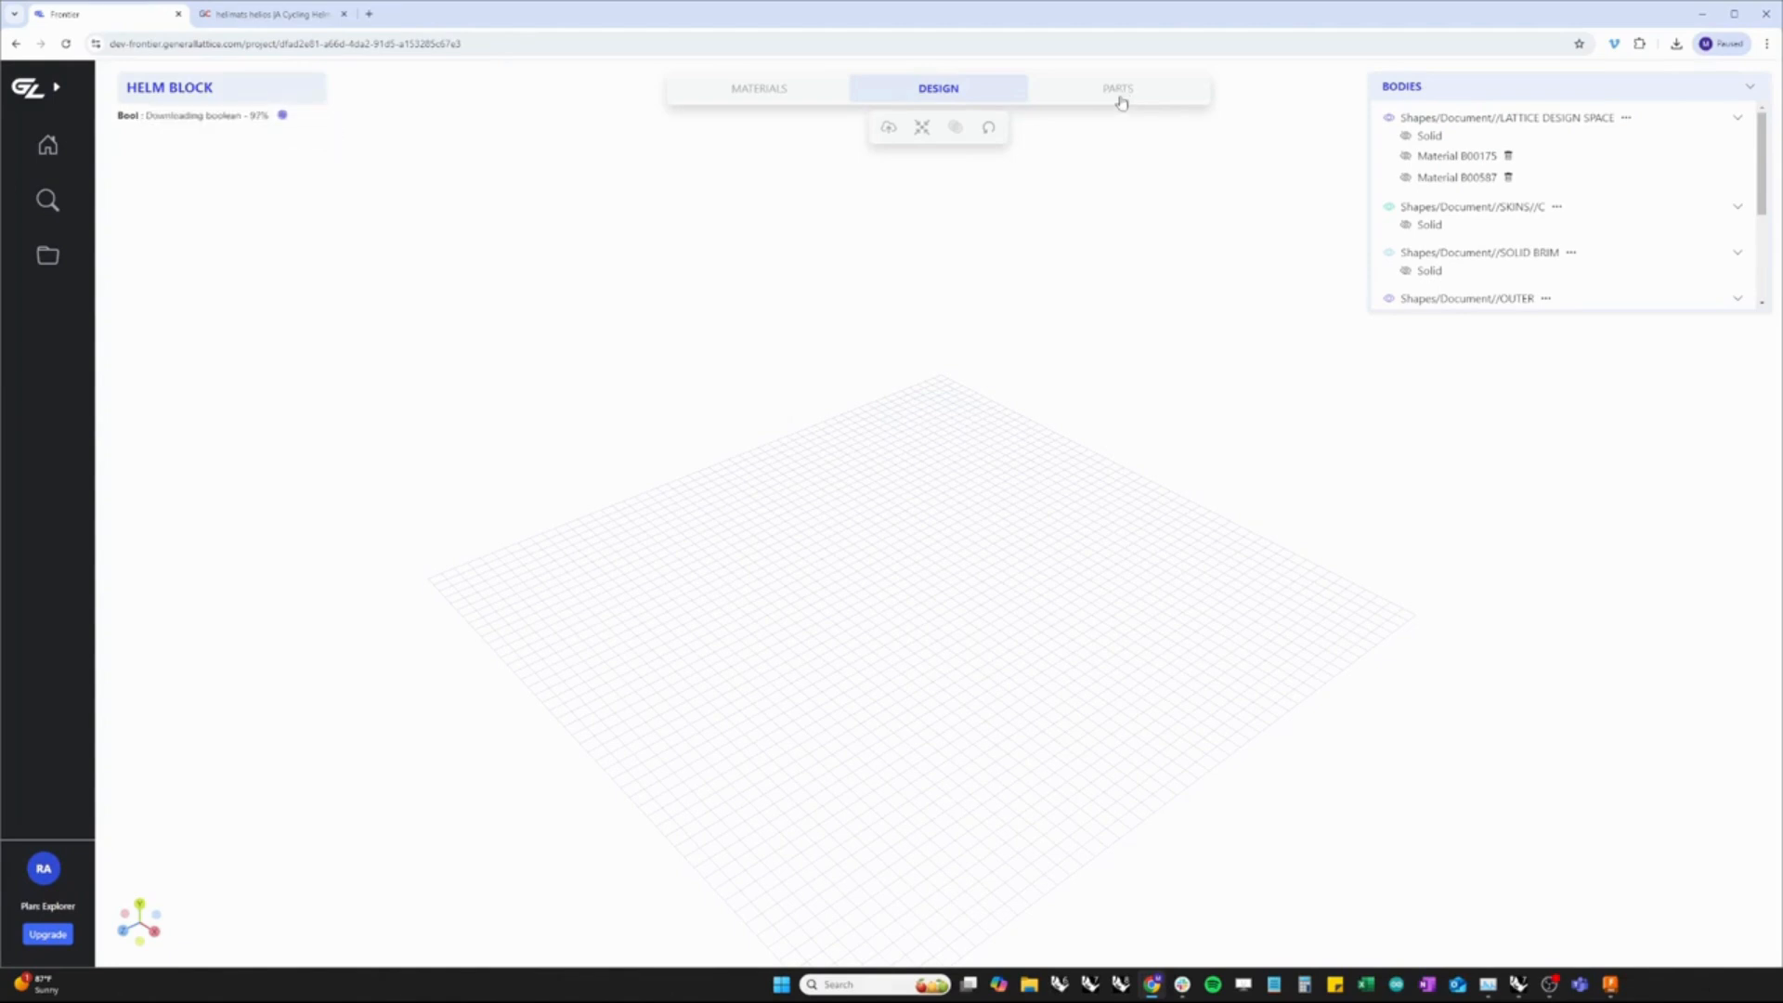
pyautogui.scroll(5, 1031, 600)
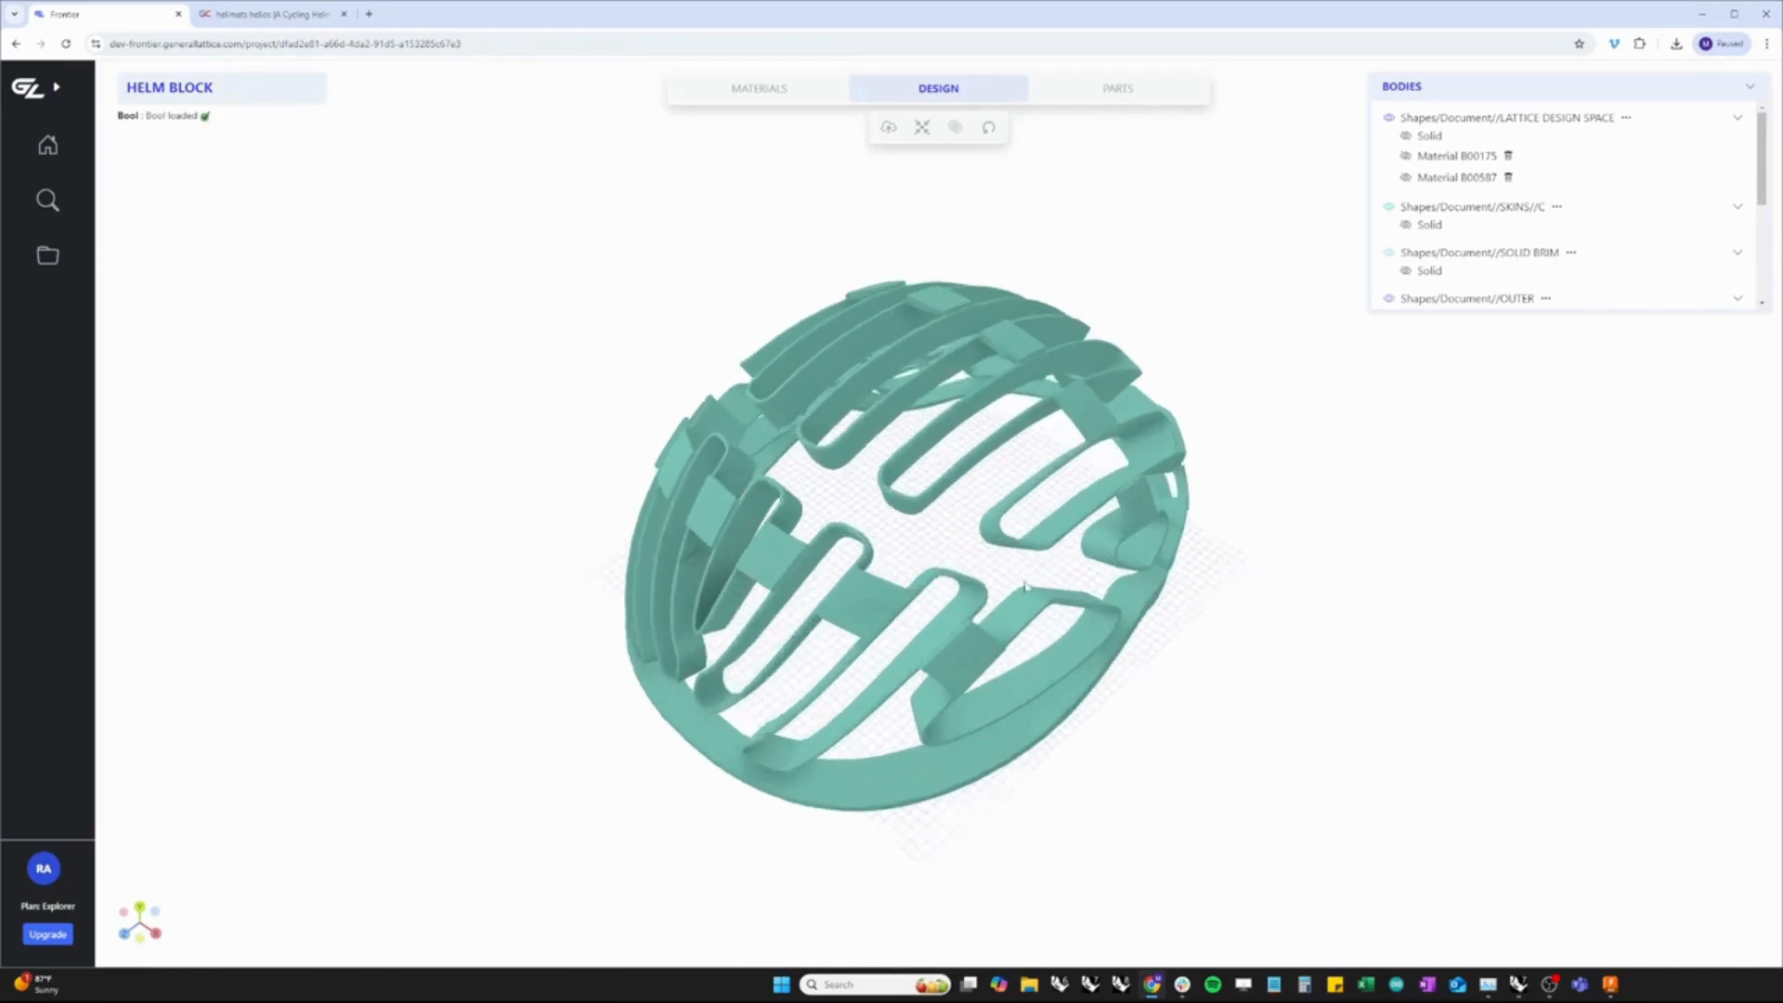
pyautogui.moveTo(1030, 600); pyautogui.dragTo(480, 610)
pyautogui.moveTo(1491, 681); pyautogui.dragTo(1130, 714)
pyautogui.scroll(-5, 1591, 162)
pyautogui.click(1445, 288)
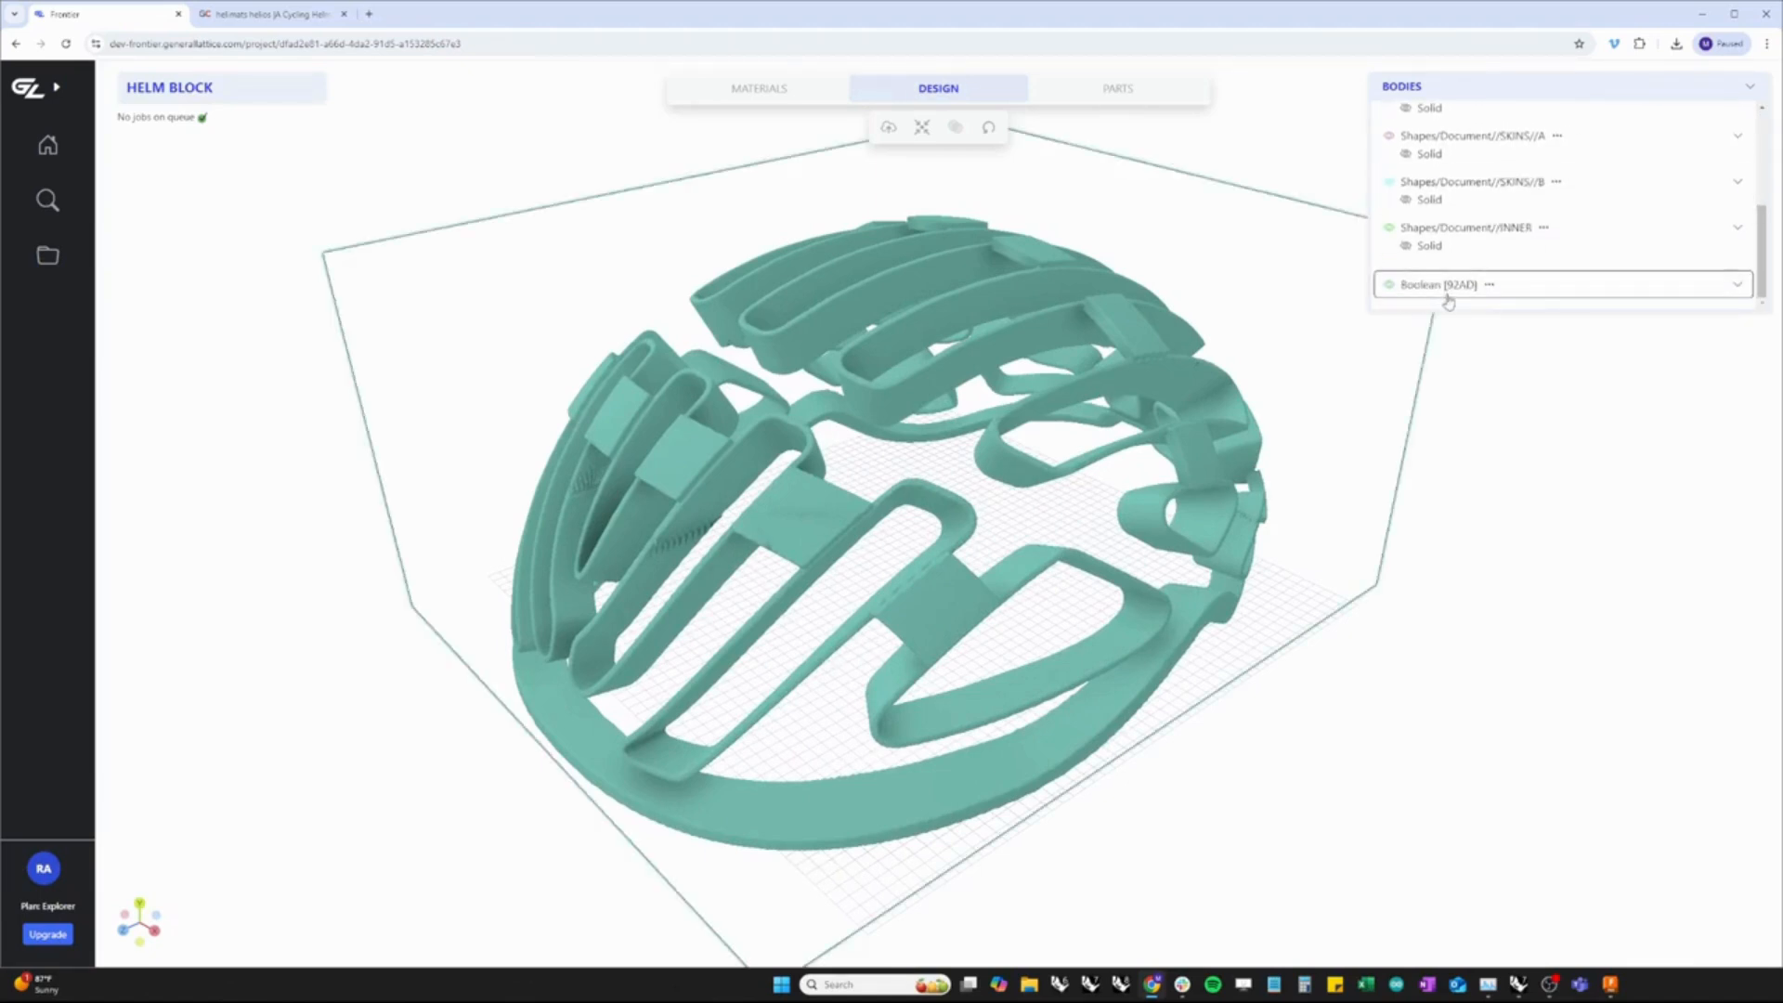
# Show the B00175 lattice and unite it with the joined skins and brim body using a Boolean union
pyautogui.click(952, 130)
pyautogui.click(1559, 429)
pyautogui.scroll(5, 1571, 237)
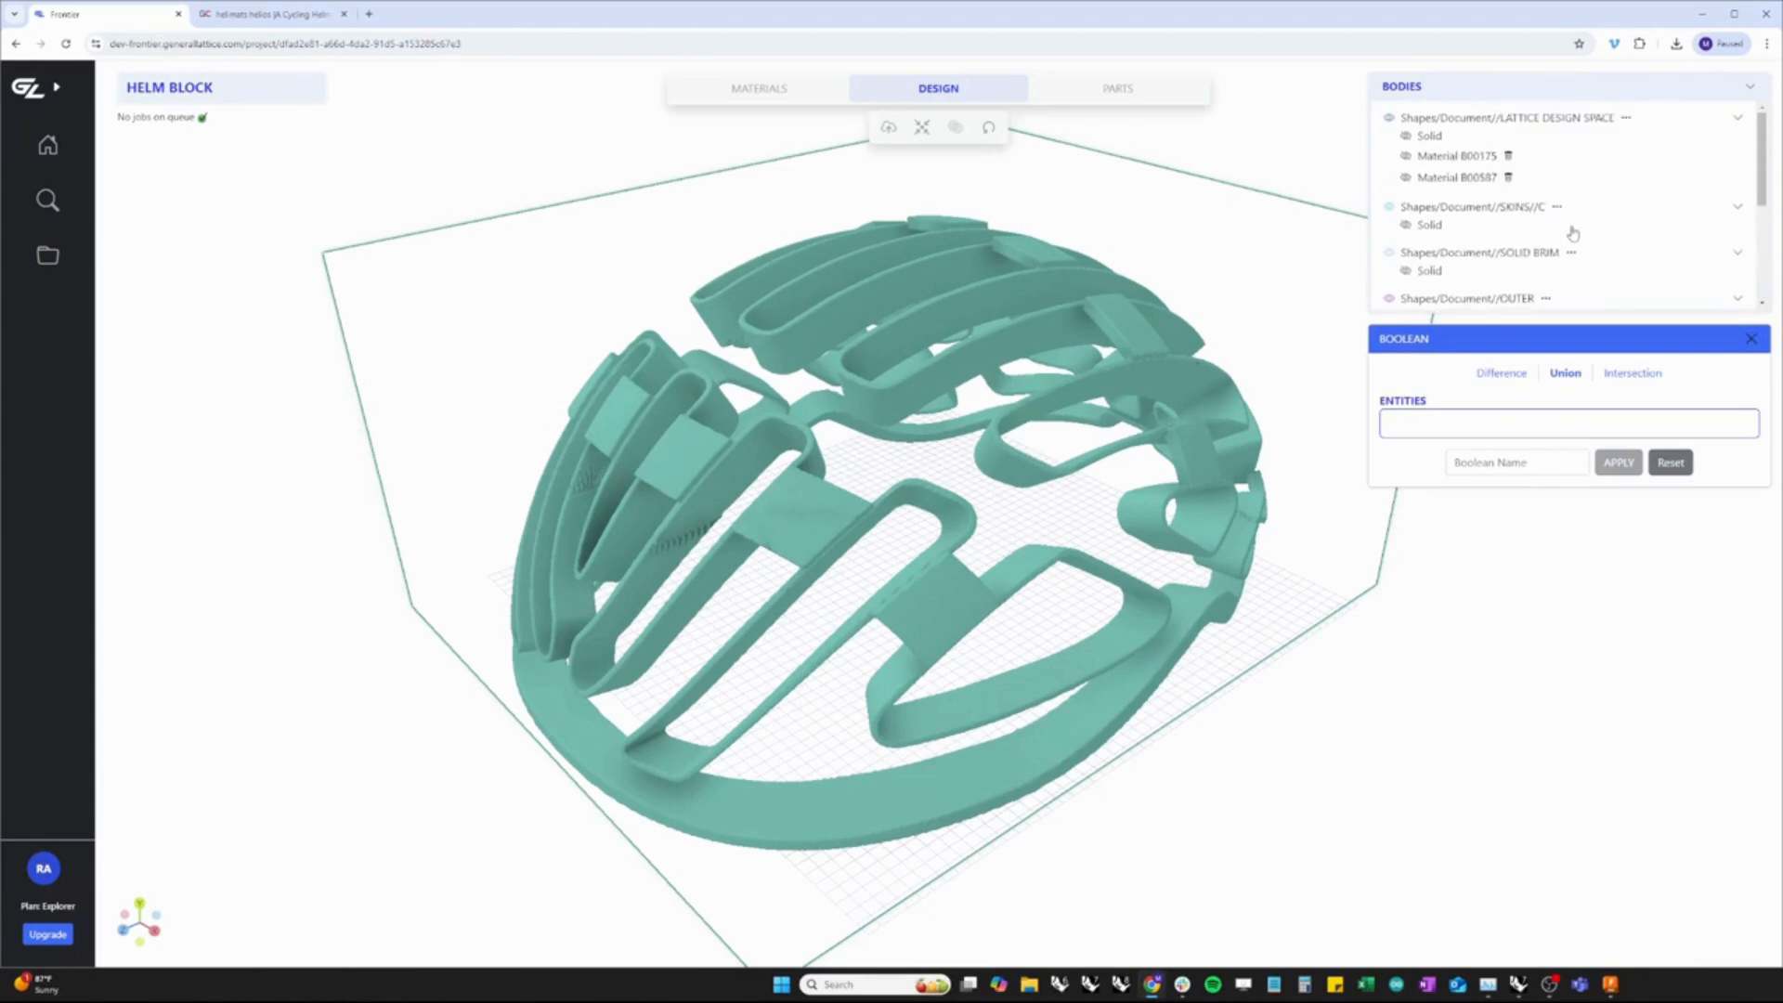
pyautogui.click(1405, 156)
pyautogui.click(1464, 157)
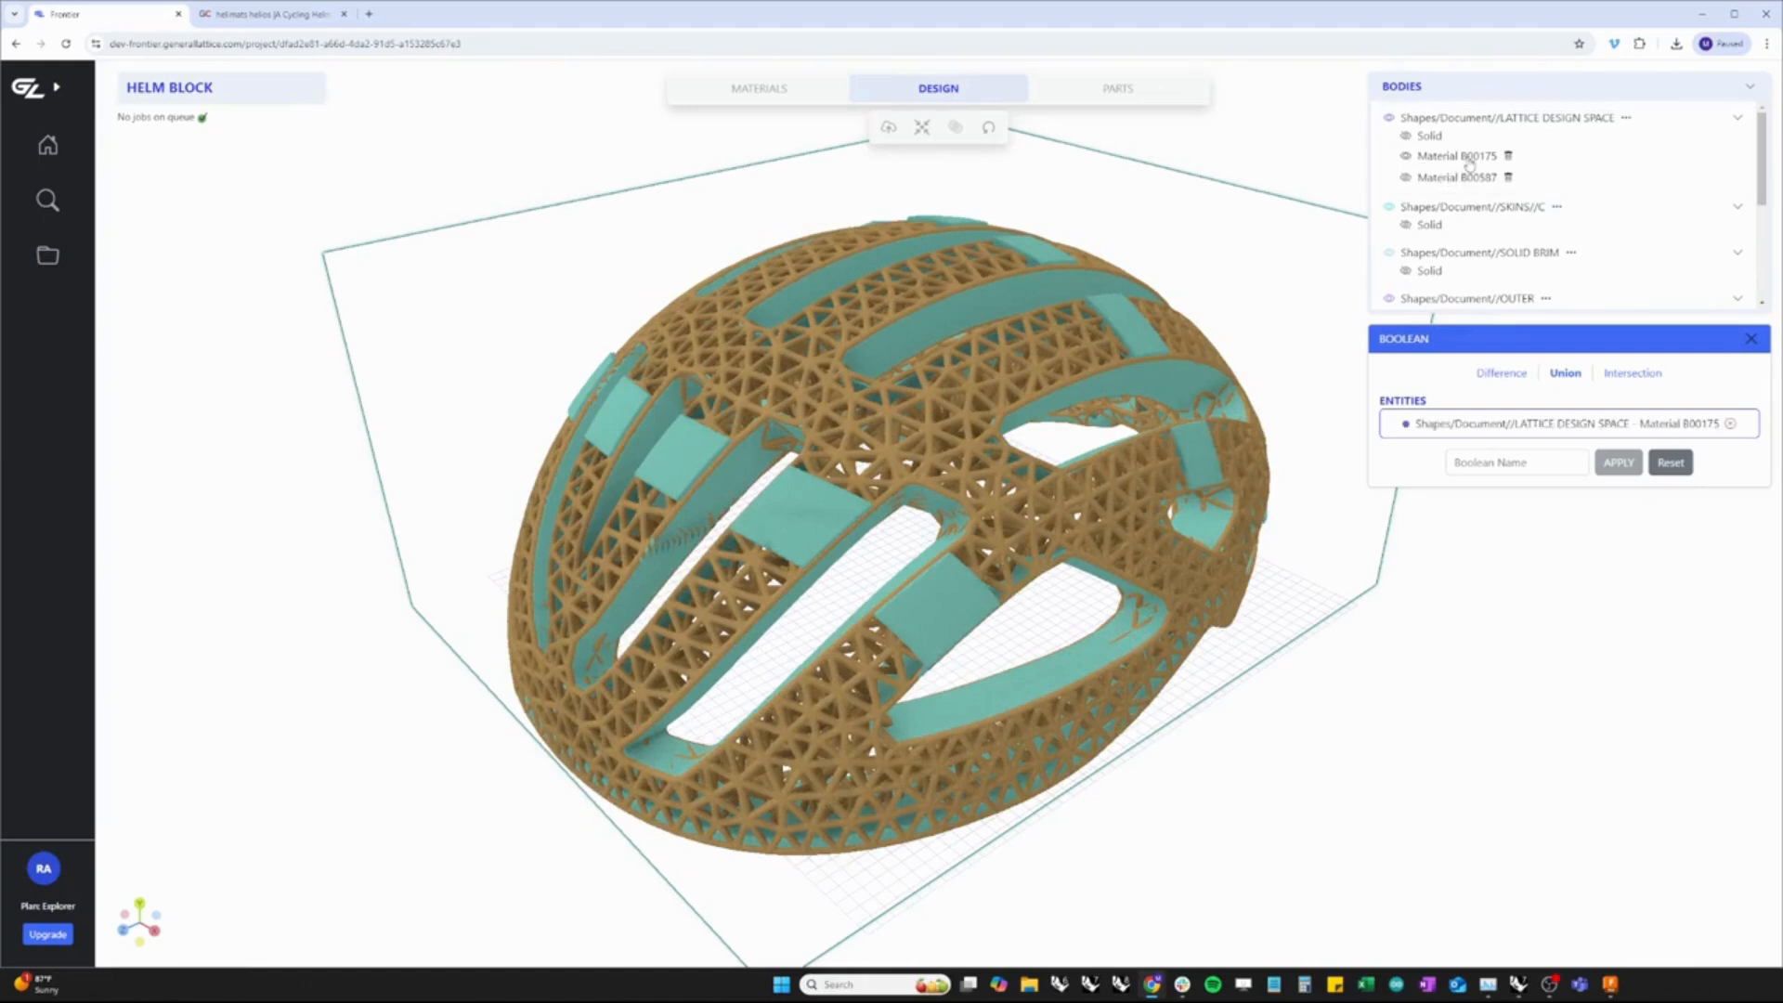
pyautogui.scroll(-3, 1458, 252)
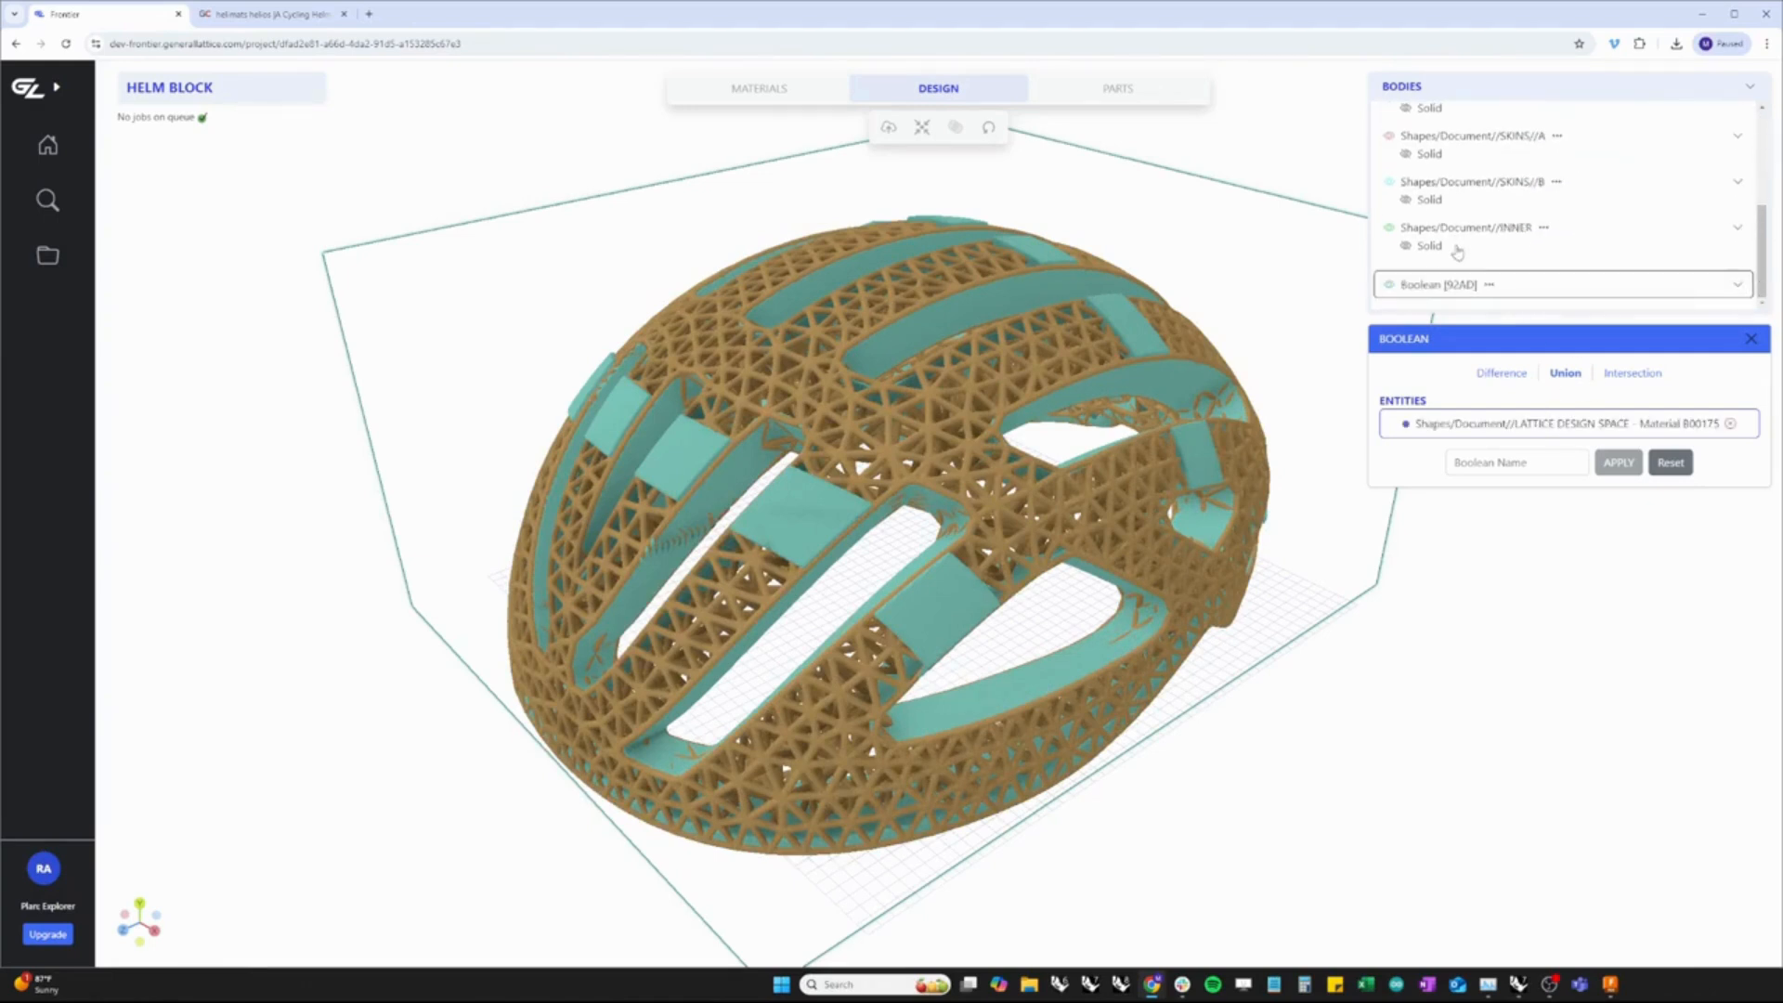
pyautogui.click(1462, 286)
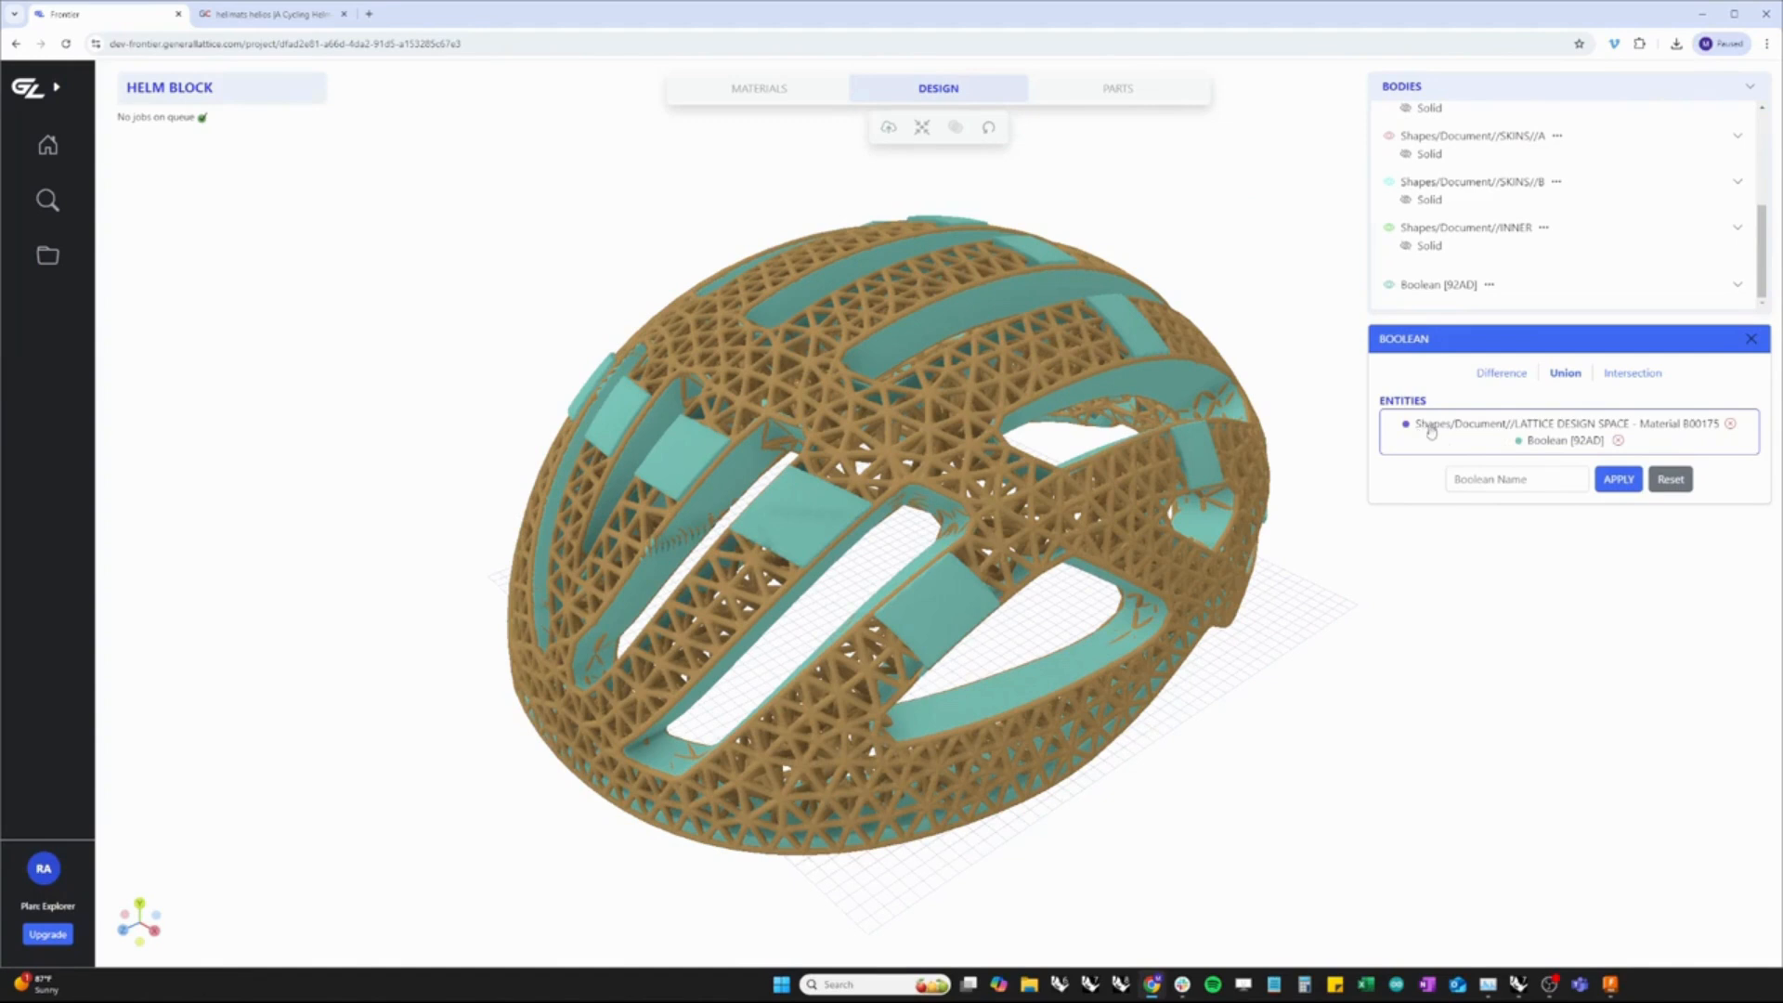
pyautogui.click(1613, 481)
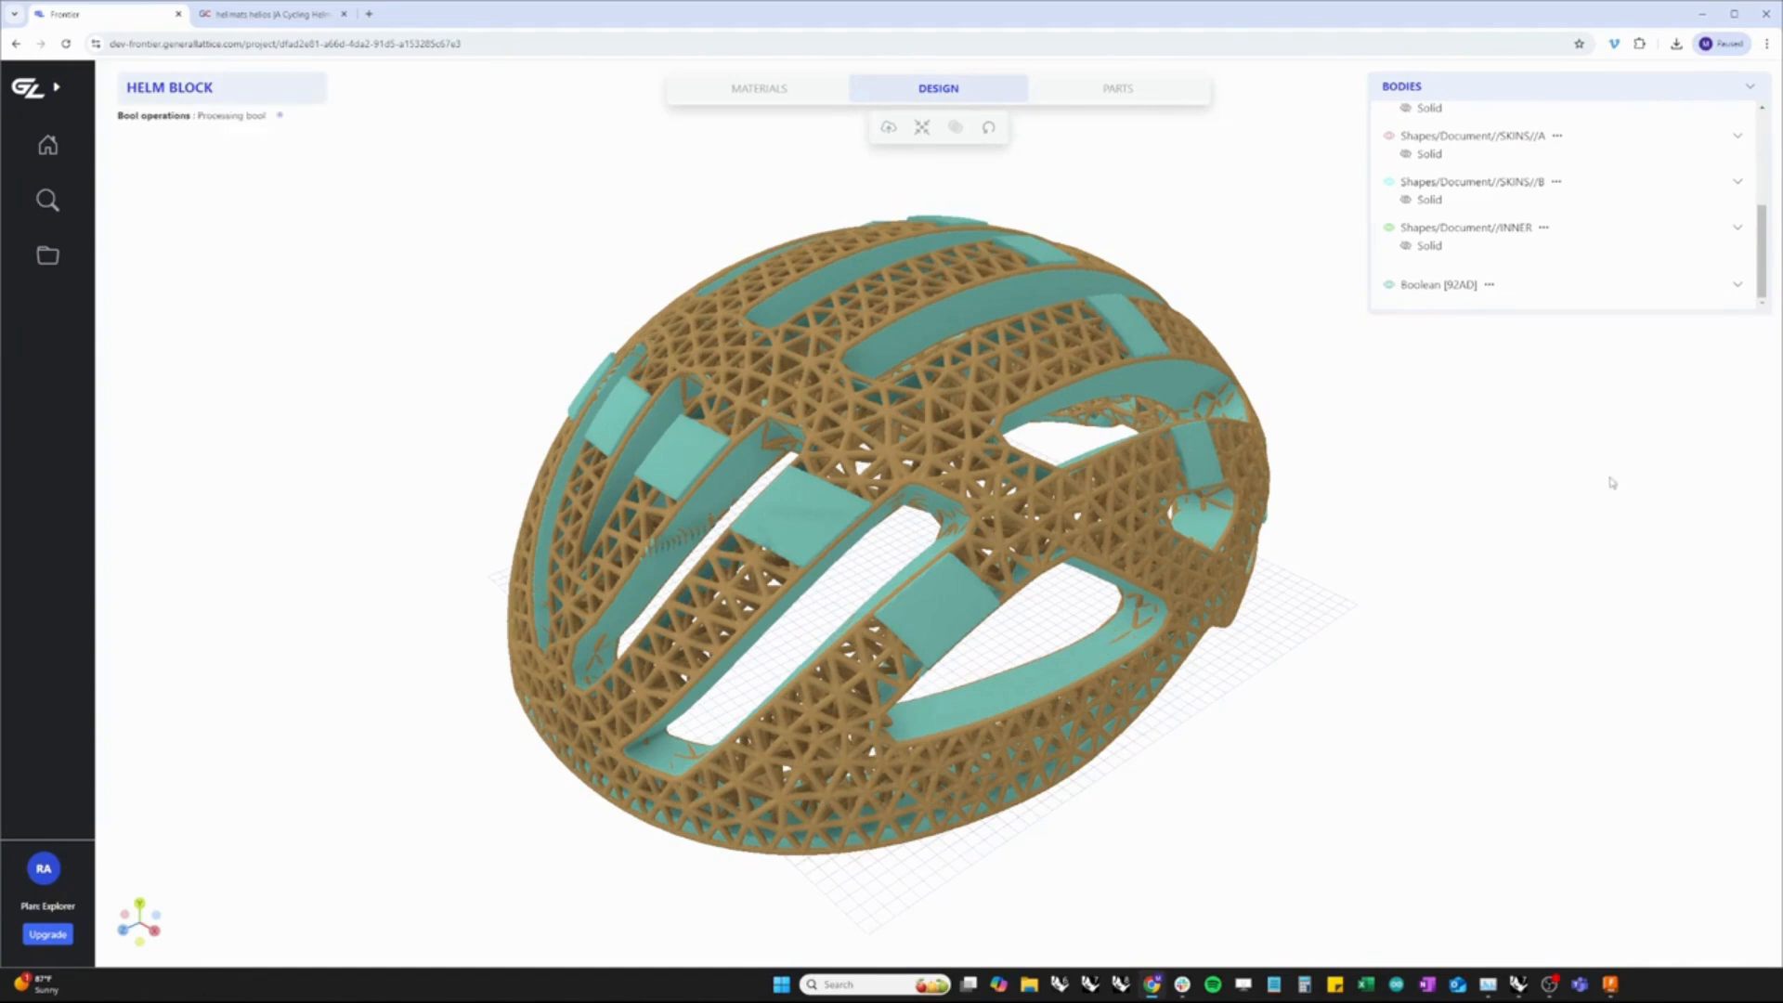
# Hide the B00175 lattice in the lattice design space
pyautogui.scroll(1, 1479, 263)
pyautogui.scroll(2, 1457, 259)
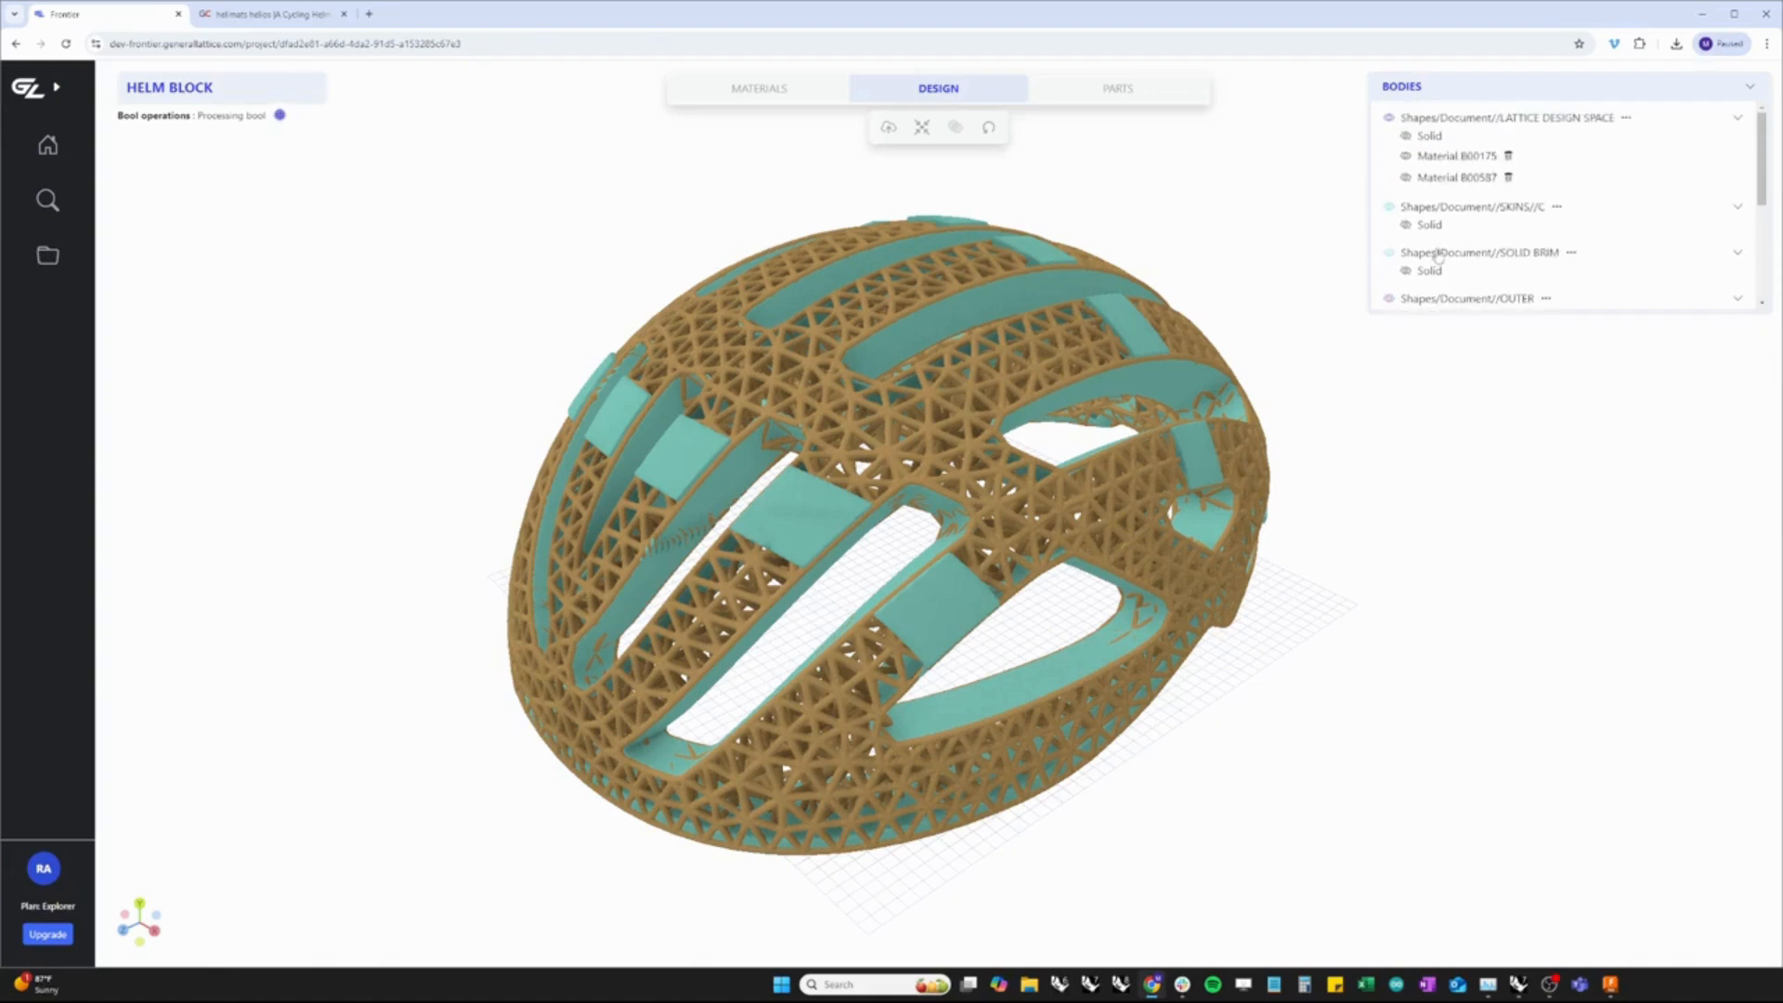
pyautogui.click(1406, 157)
# Rename the united skins and brim body as JOINED SKINS
pyautogui.scroll(-3, 1407, 167)
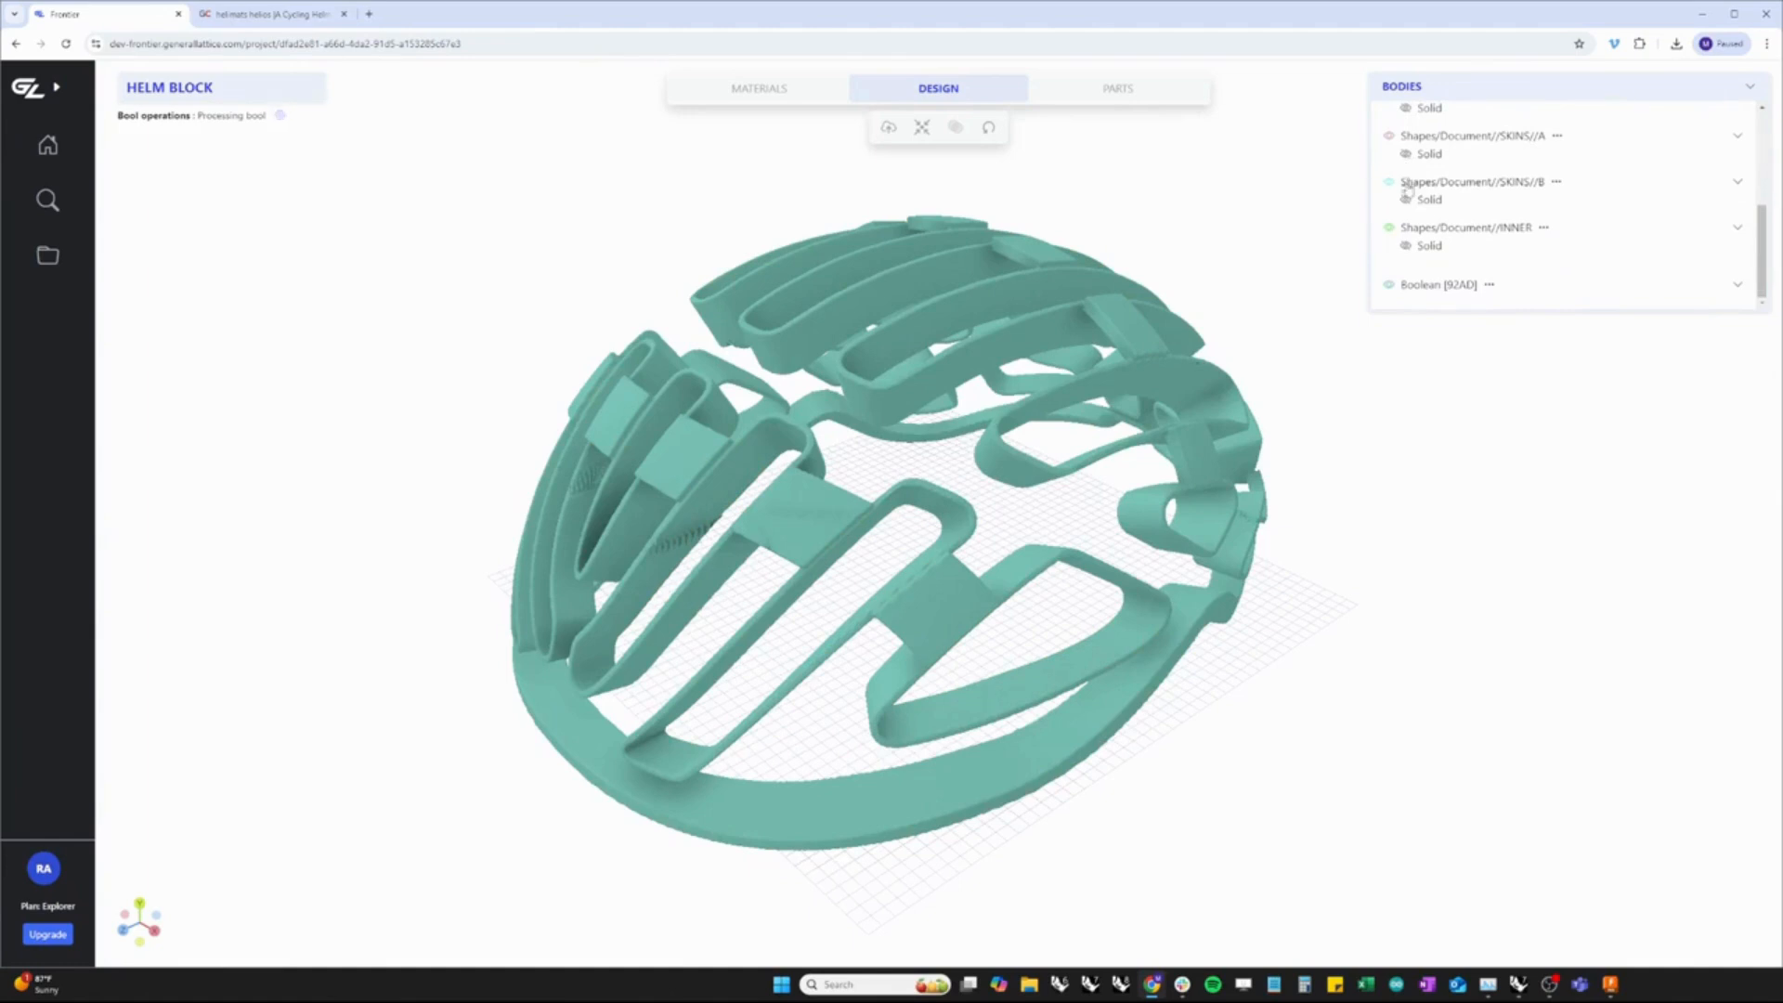
pyautogui.click(1489, 285)
pyautogui.click(1507, 315)
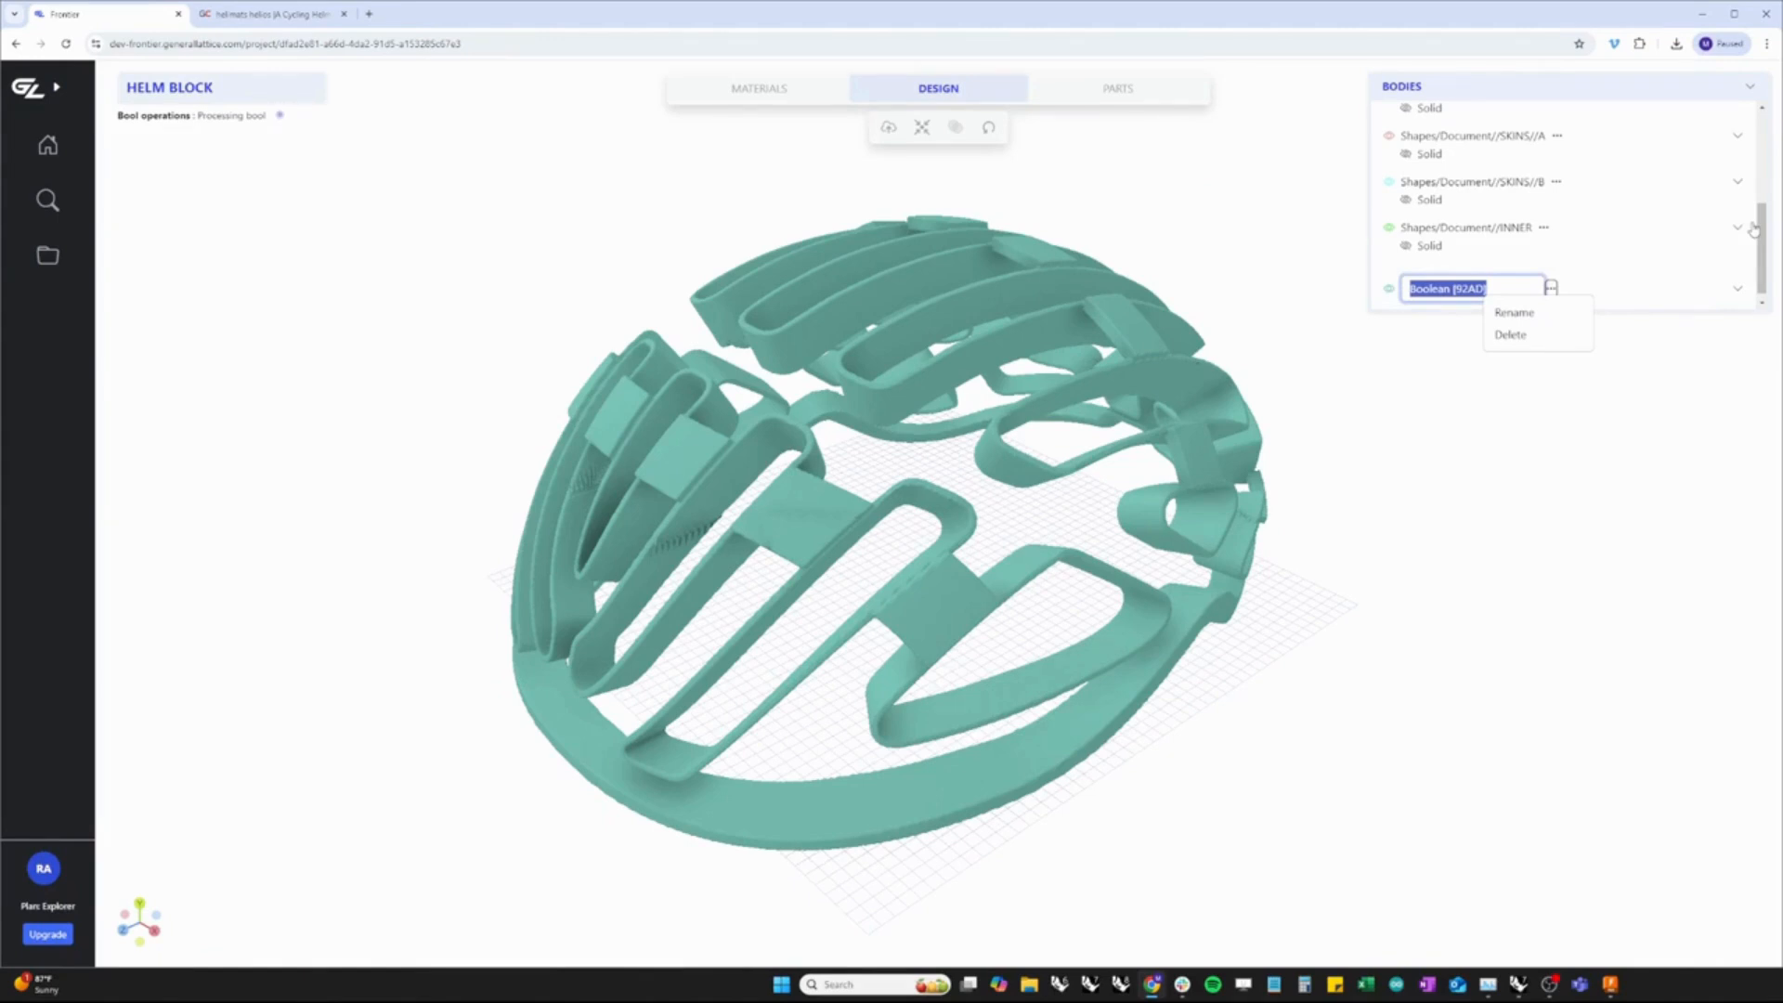
pyautogui.write('i')
pyautogui.press('Escape')
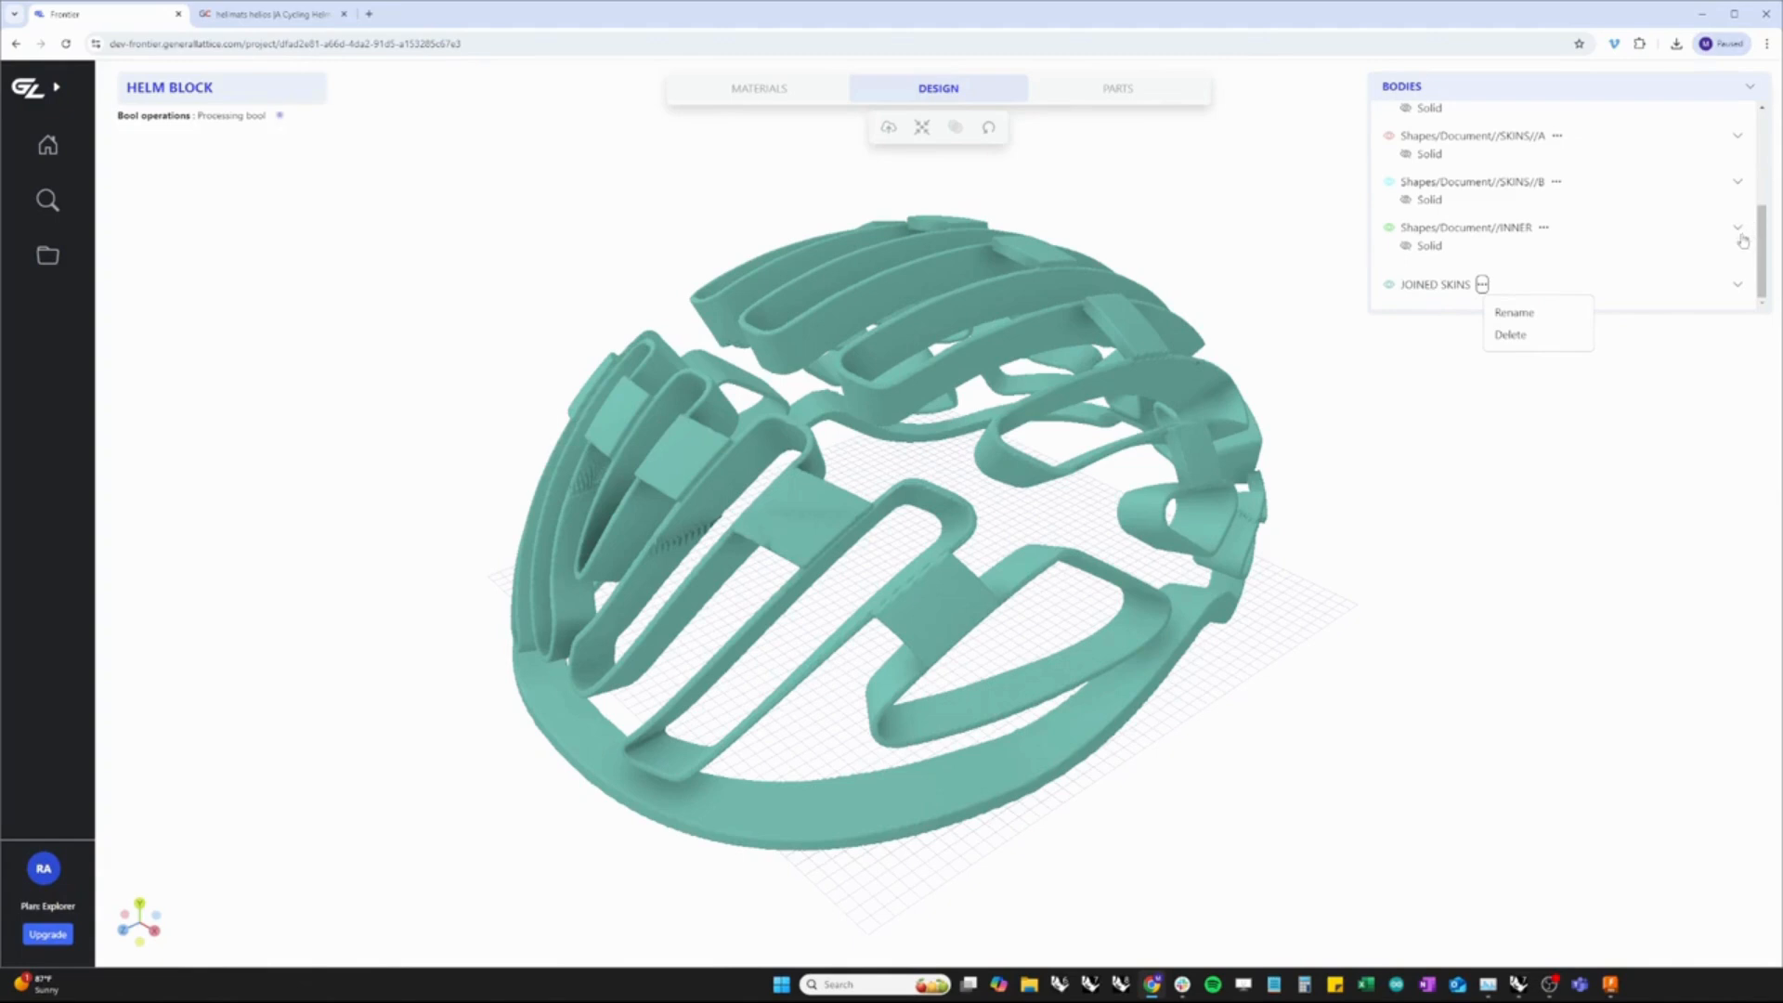
pyautogui.click(1554, 453)
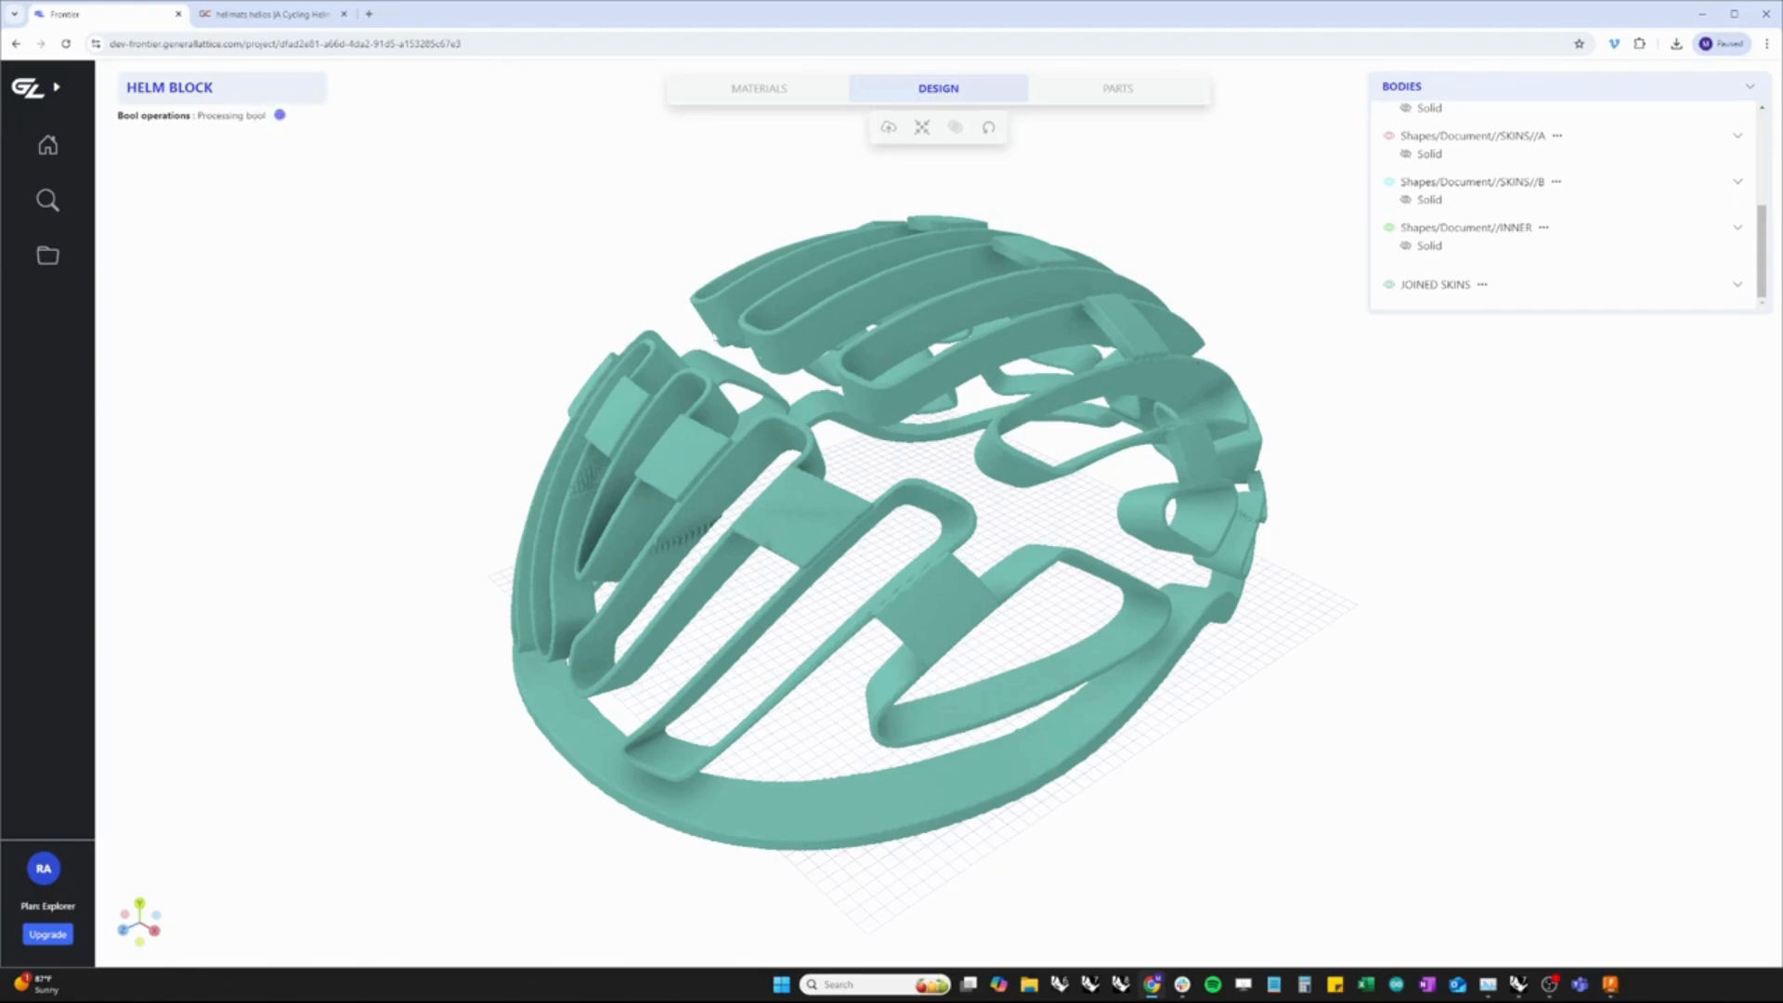
pyautogui.click(1116, 90)
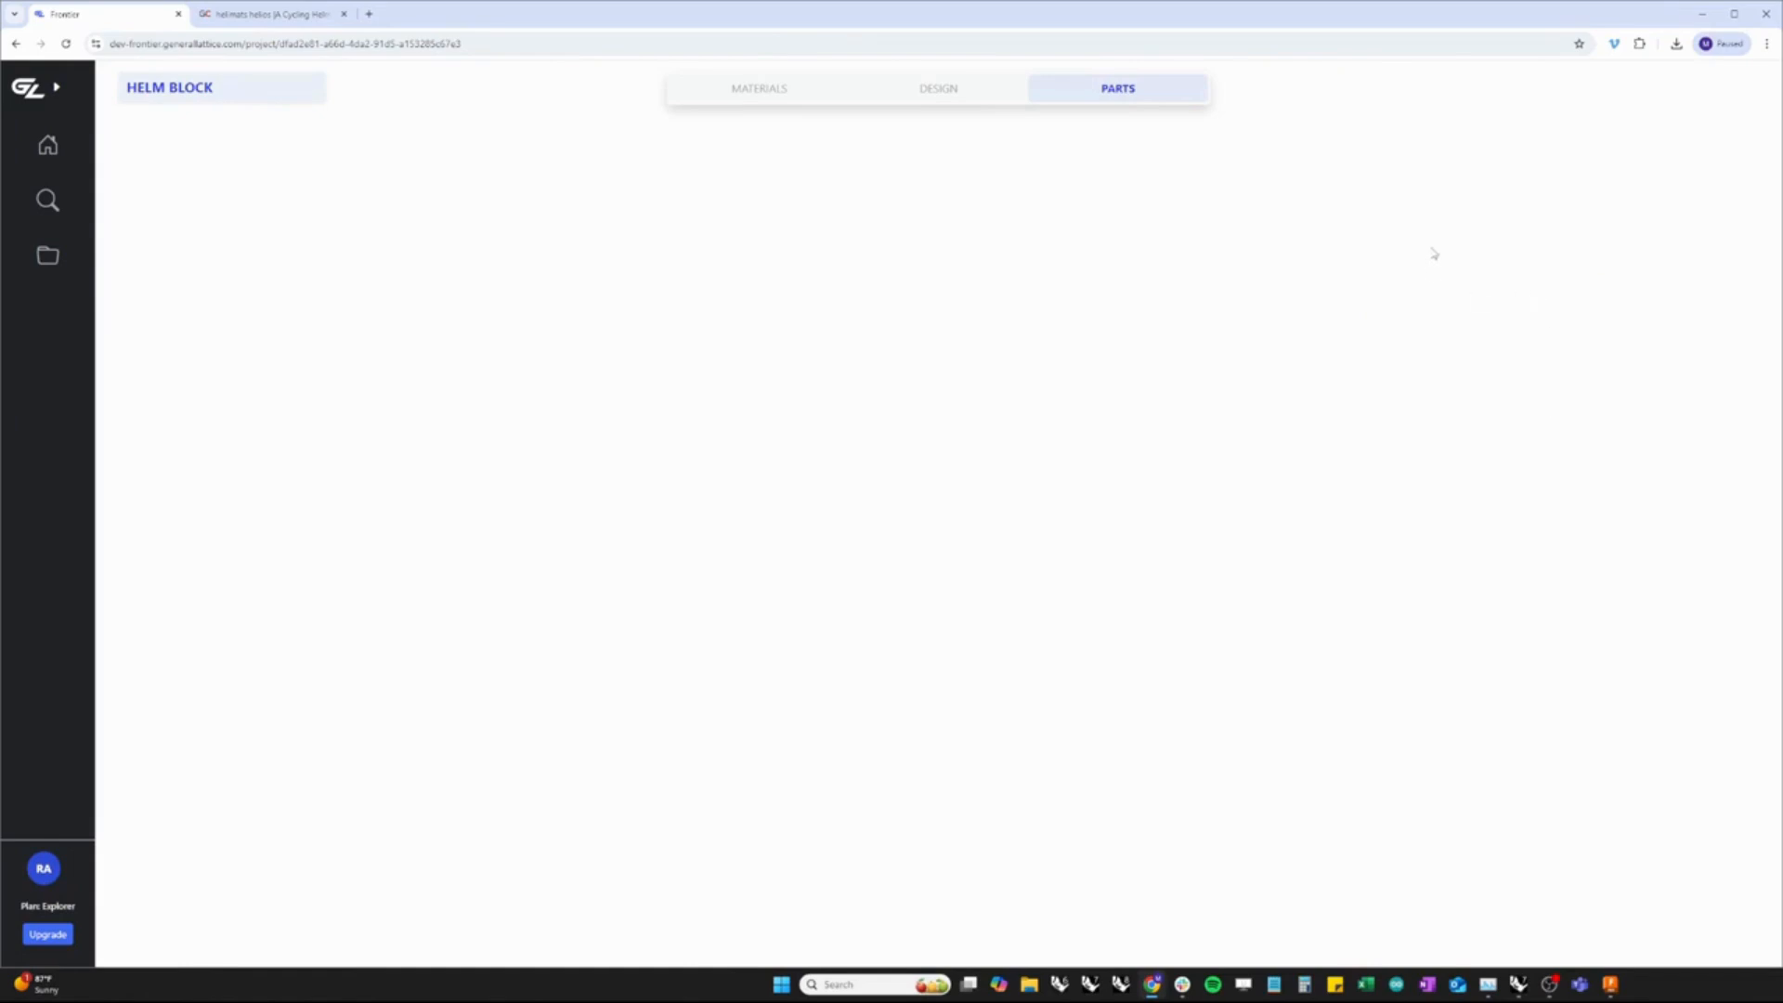
pyautogui.click(979, 90)
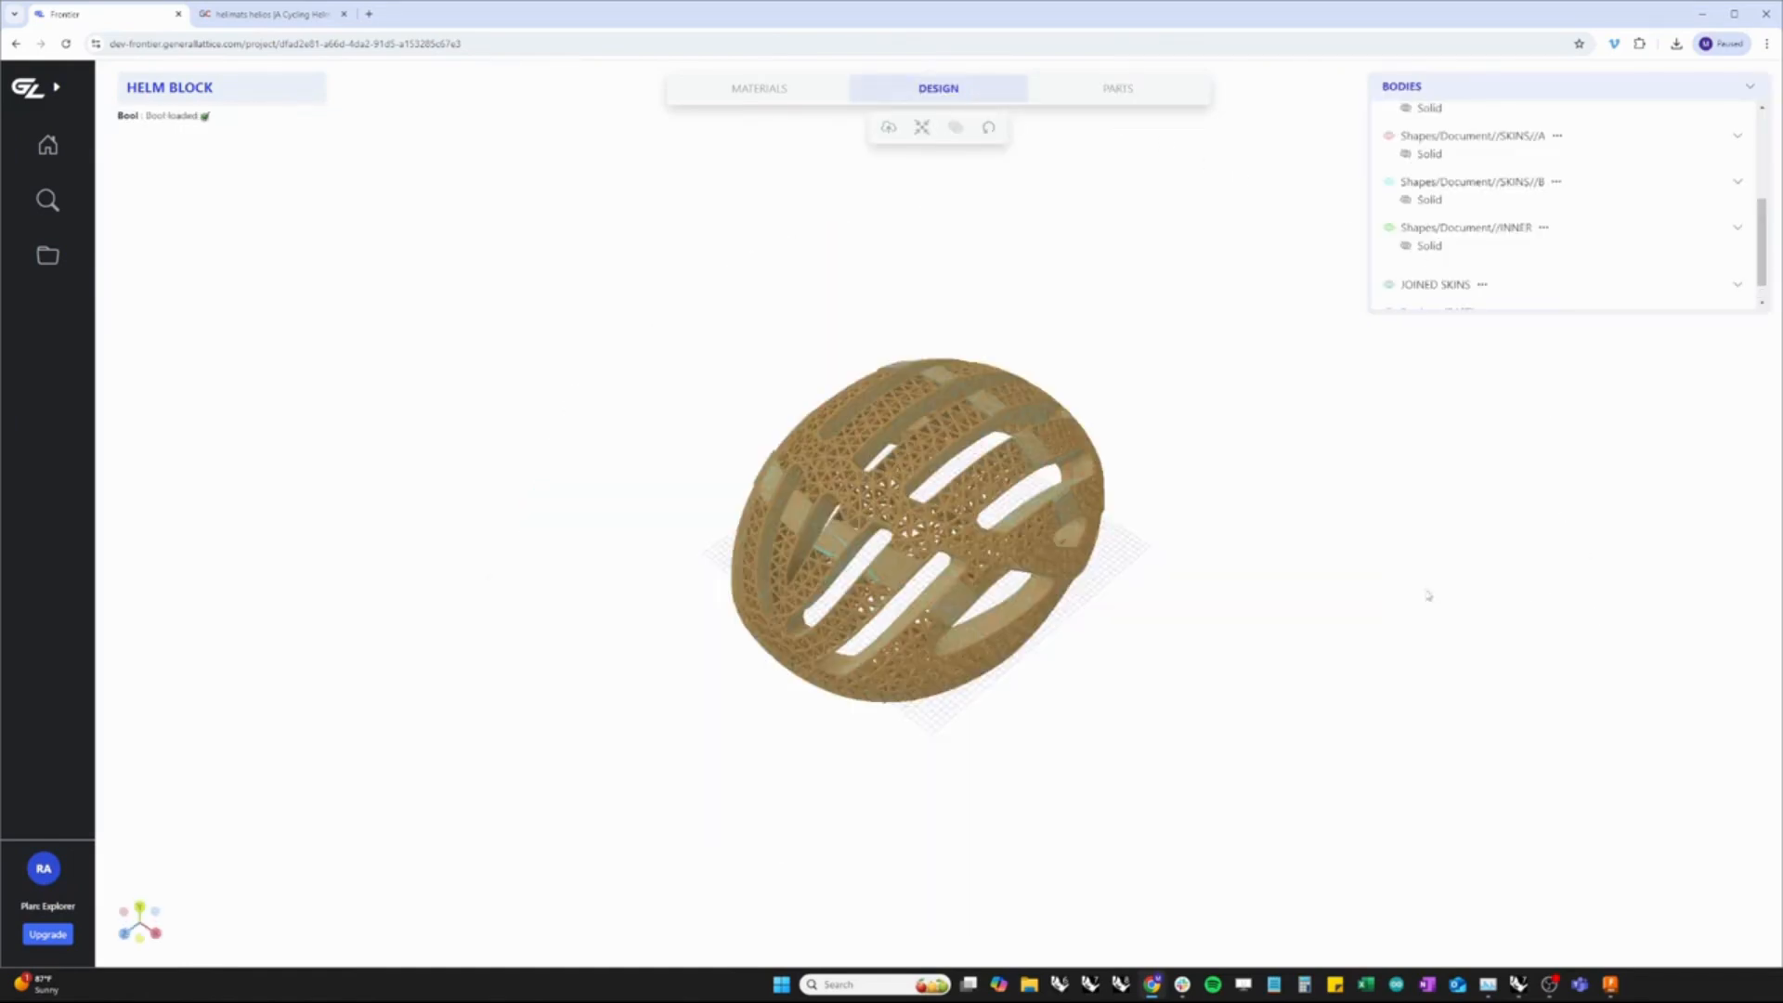
# Hide the JOINED SKINS body so only the union of lattice and skins is displayed
pyautogui.scroll(6, 998, 626)
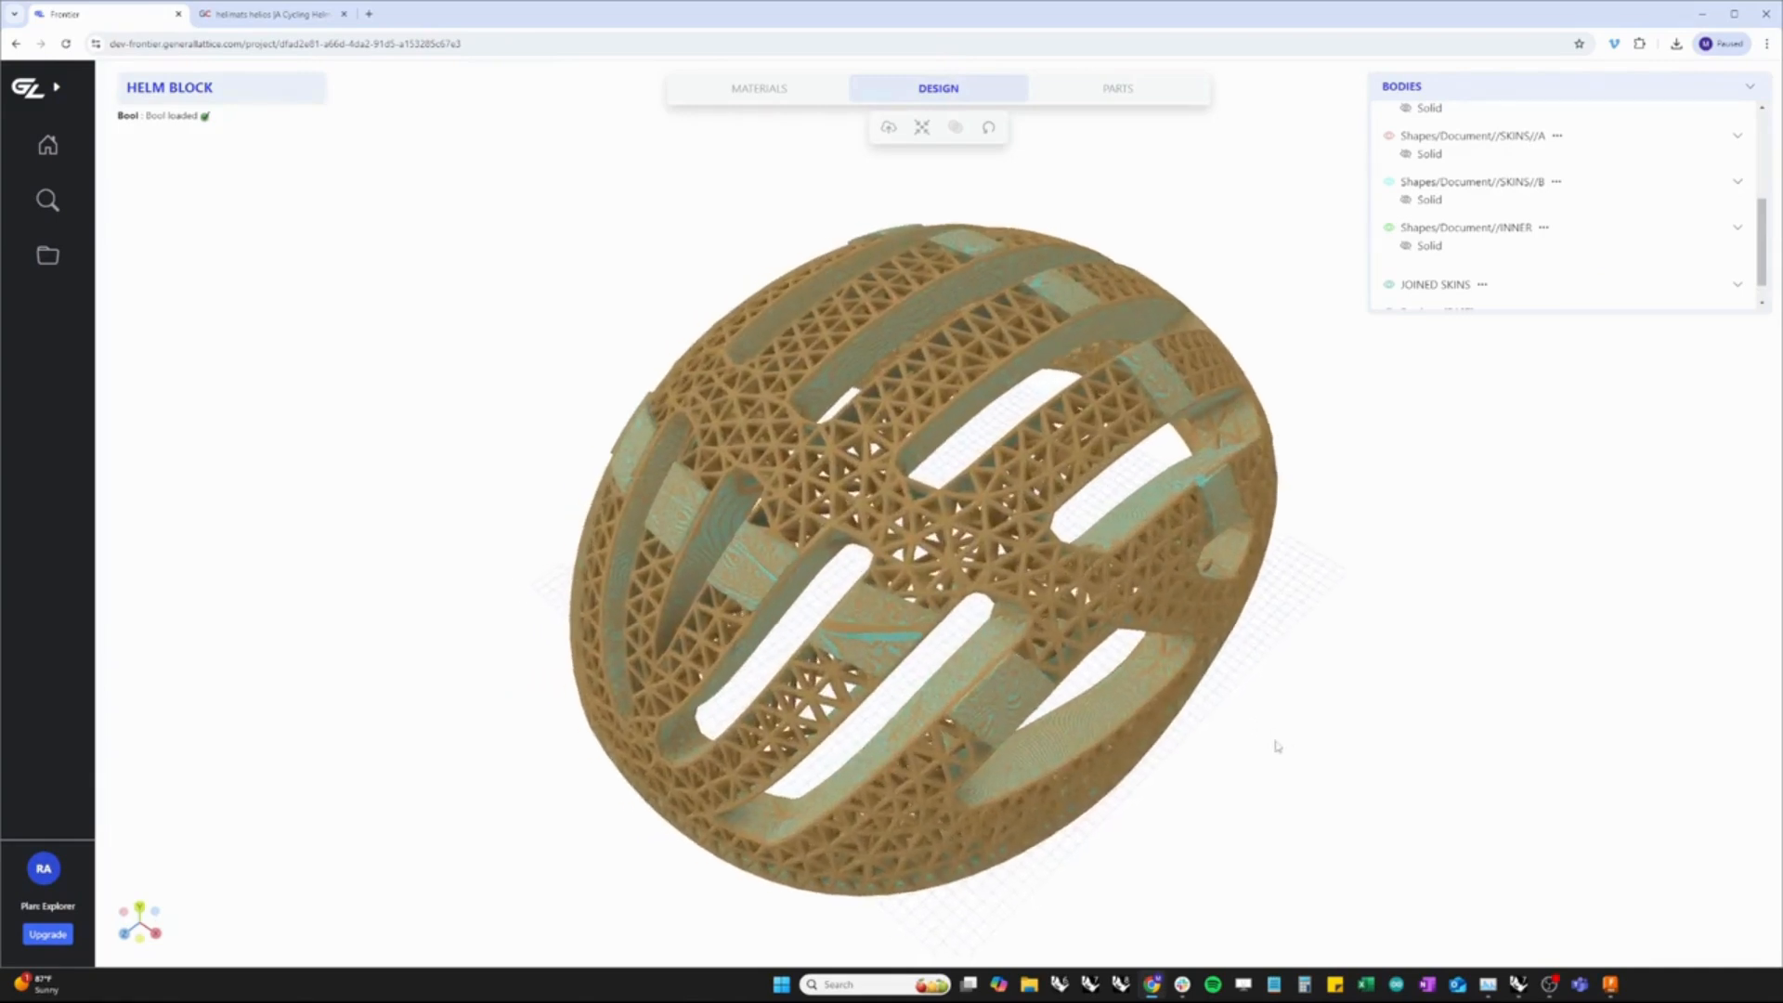
pyautogui.moveTo(1202, 736); pyautogui.dragTo(1165, 710)
pyautogui.scroll(-1, 1411, 258)
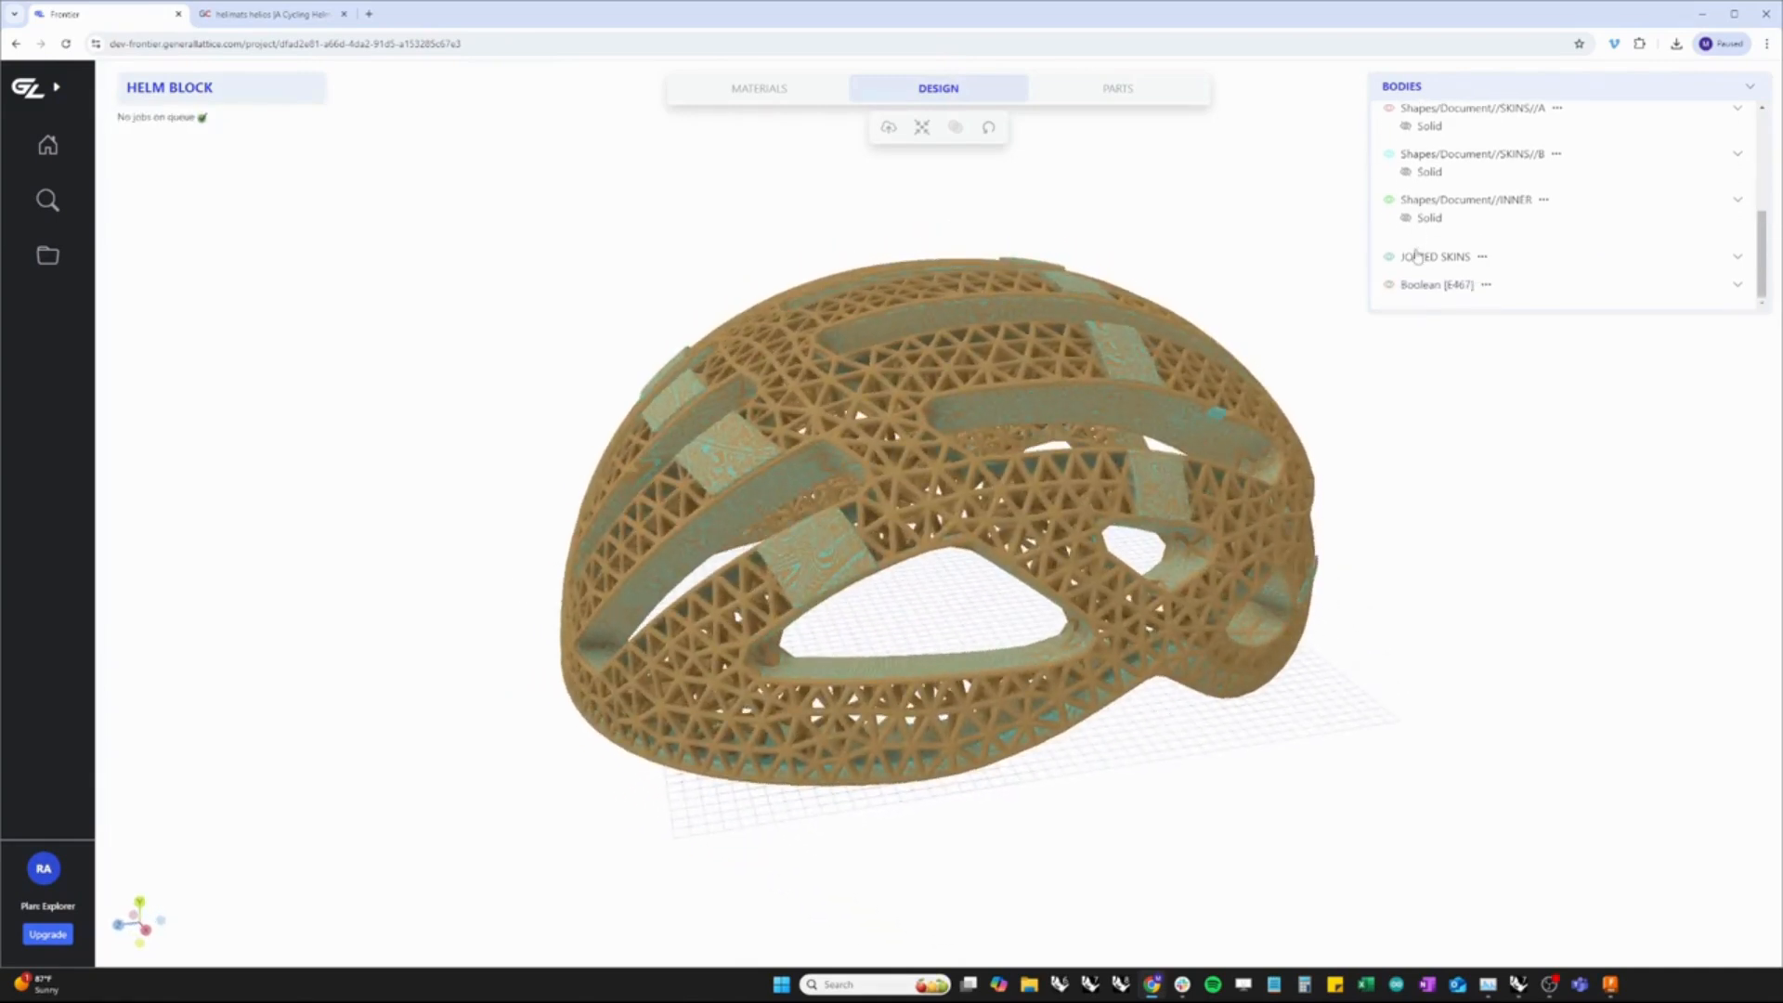
pyautogui.click(1391, 257)
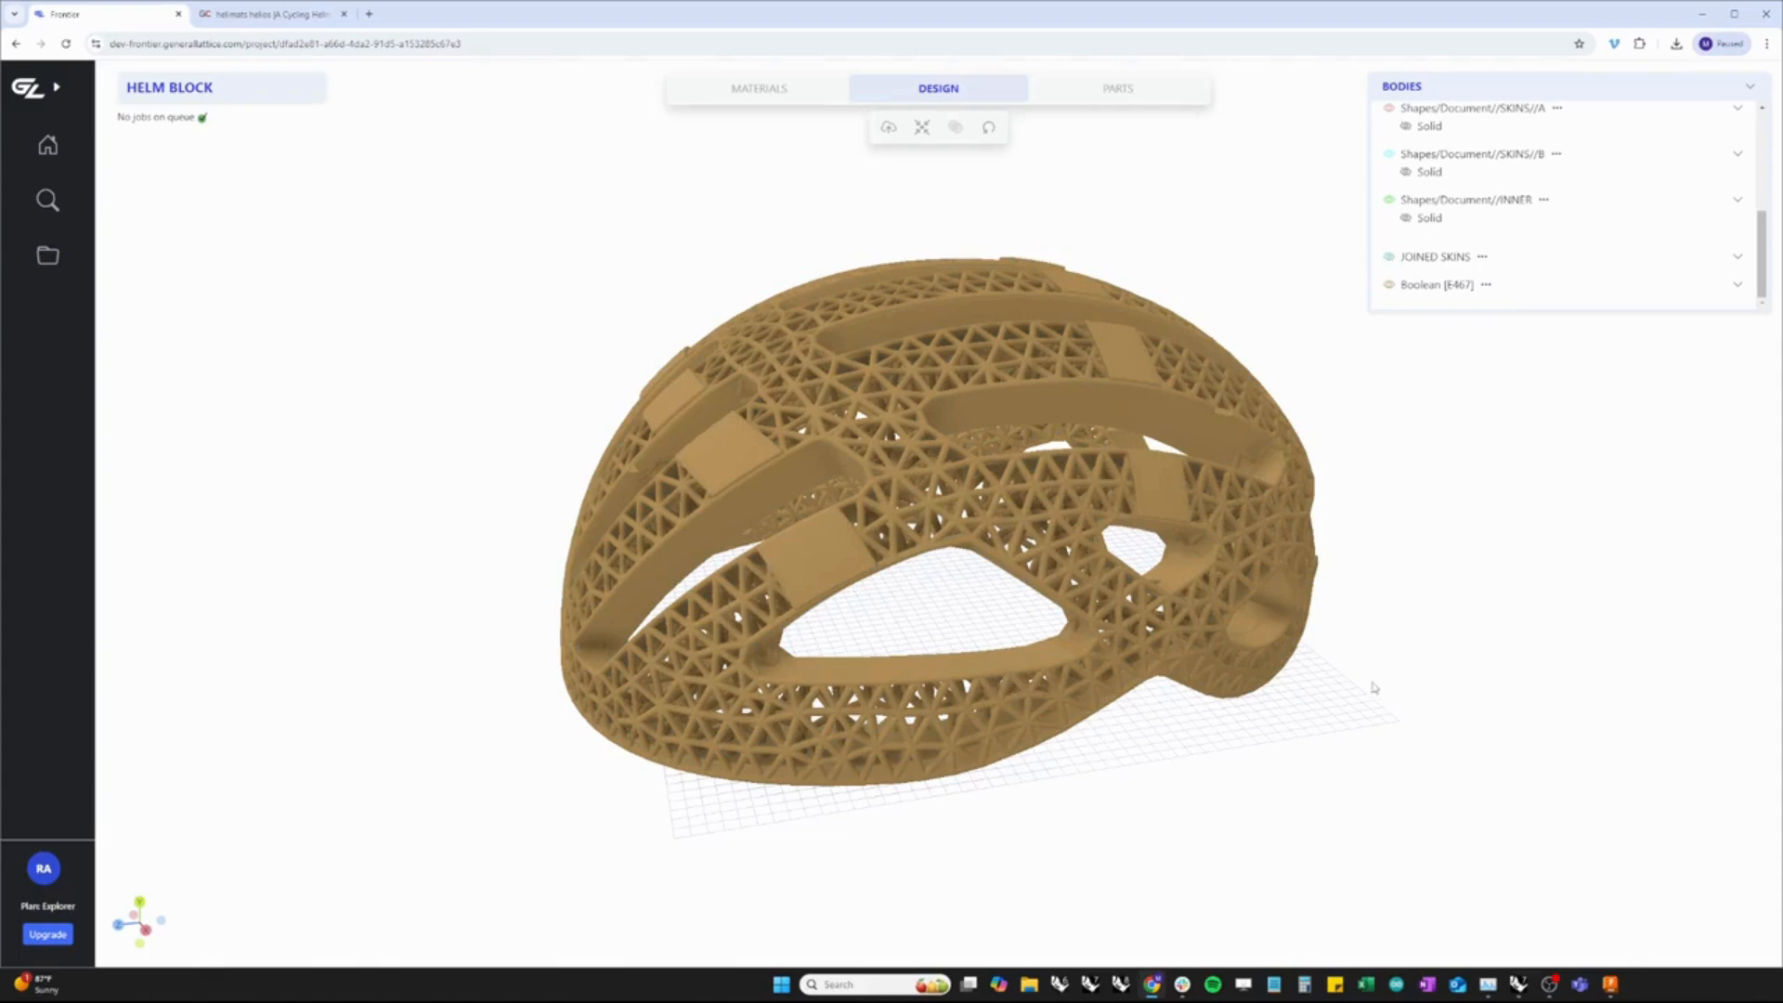
# Examine the united helmet from the side, toggling the INNER and SKINS//B solids on and off
pyautogui.scroll(3, 1371, 685)
pyautogui.moveTo(1074, 732); pyautogui.dragTo(1010, 723)
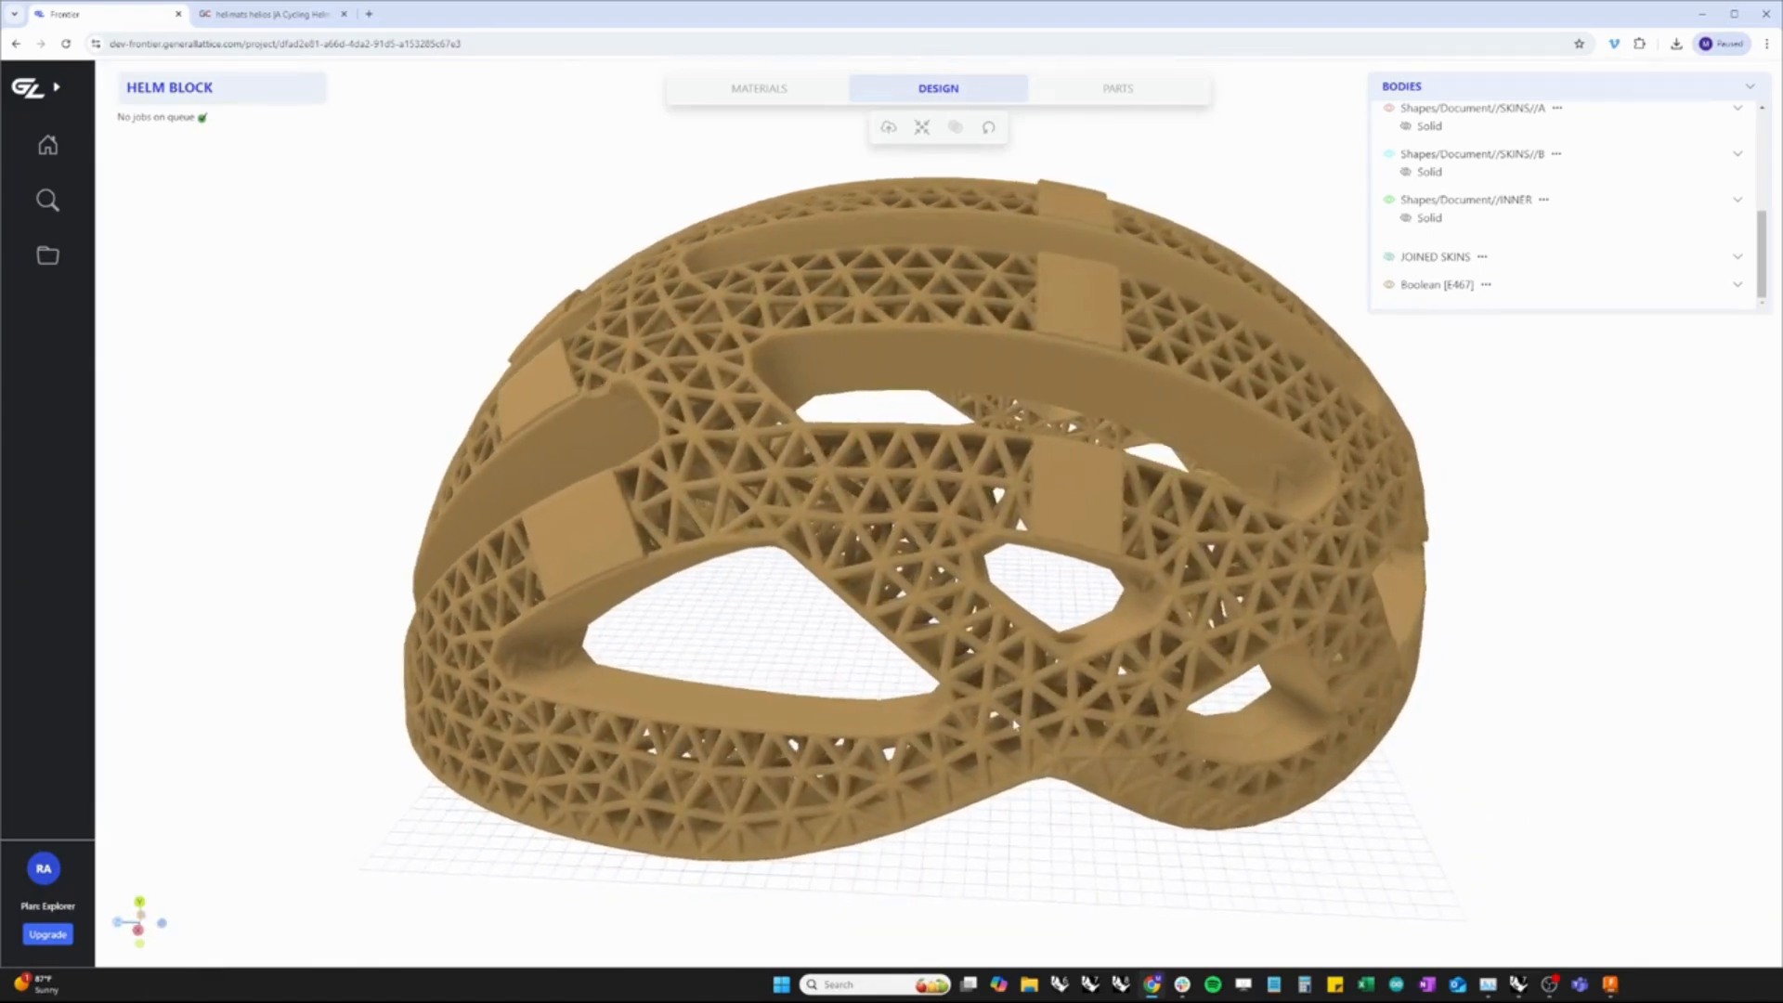
pyautogui.moveTo(1079, 535); pyautogui.dragTo(1067, 536)
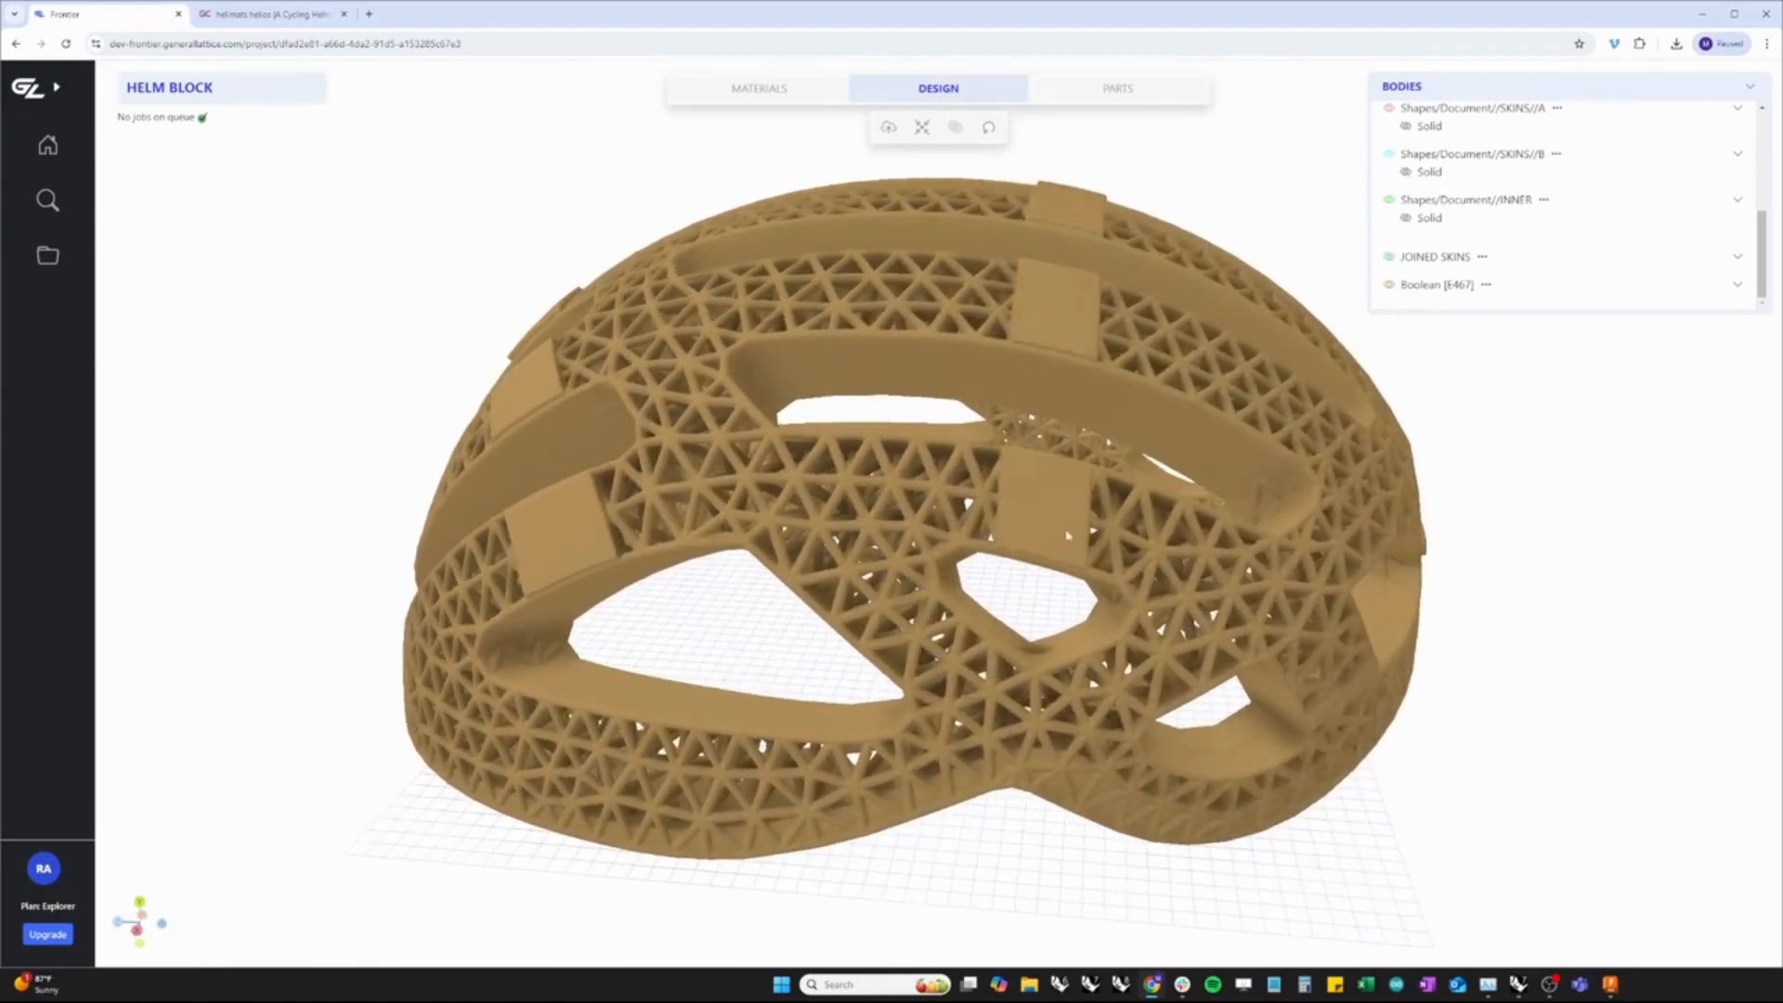
pyautogui.click(1406, 219)
pyautogui.click(1405, 219)
pyautogui.click(1405, 172)
pyautogui.click(1404, 172)
# Examine close up where the lattice struts meet the skins and brim, along the side and over the crown
pyautogui.scroll(5, 1368, 477)
pyautogui.moveTo(1171, 532); pyautogui.dragTo(1170, 484, button='right')
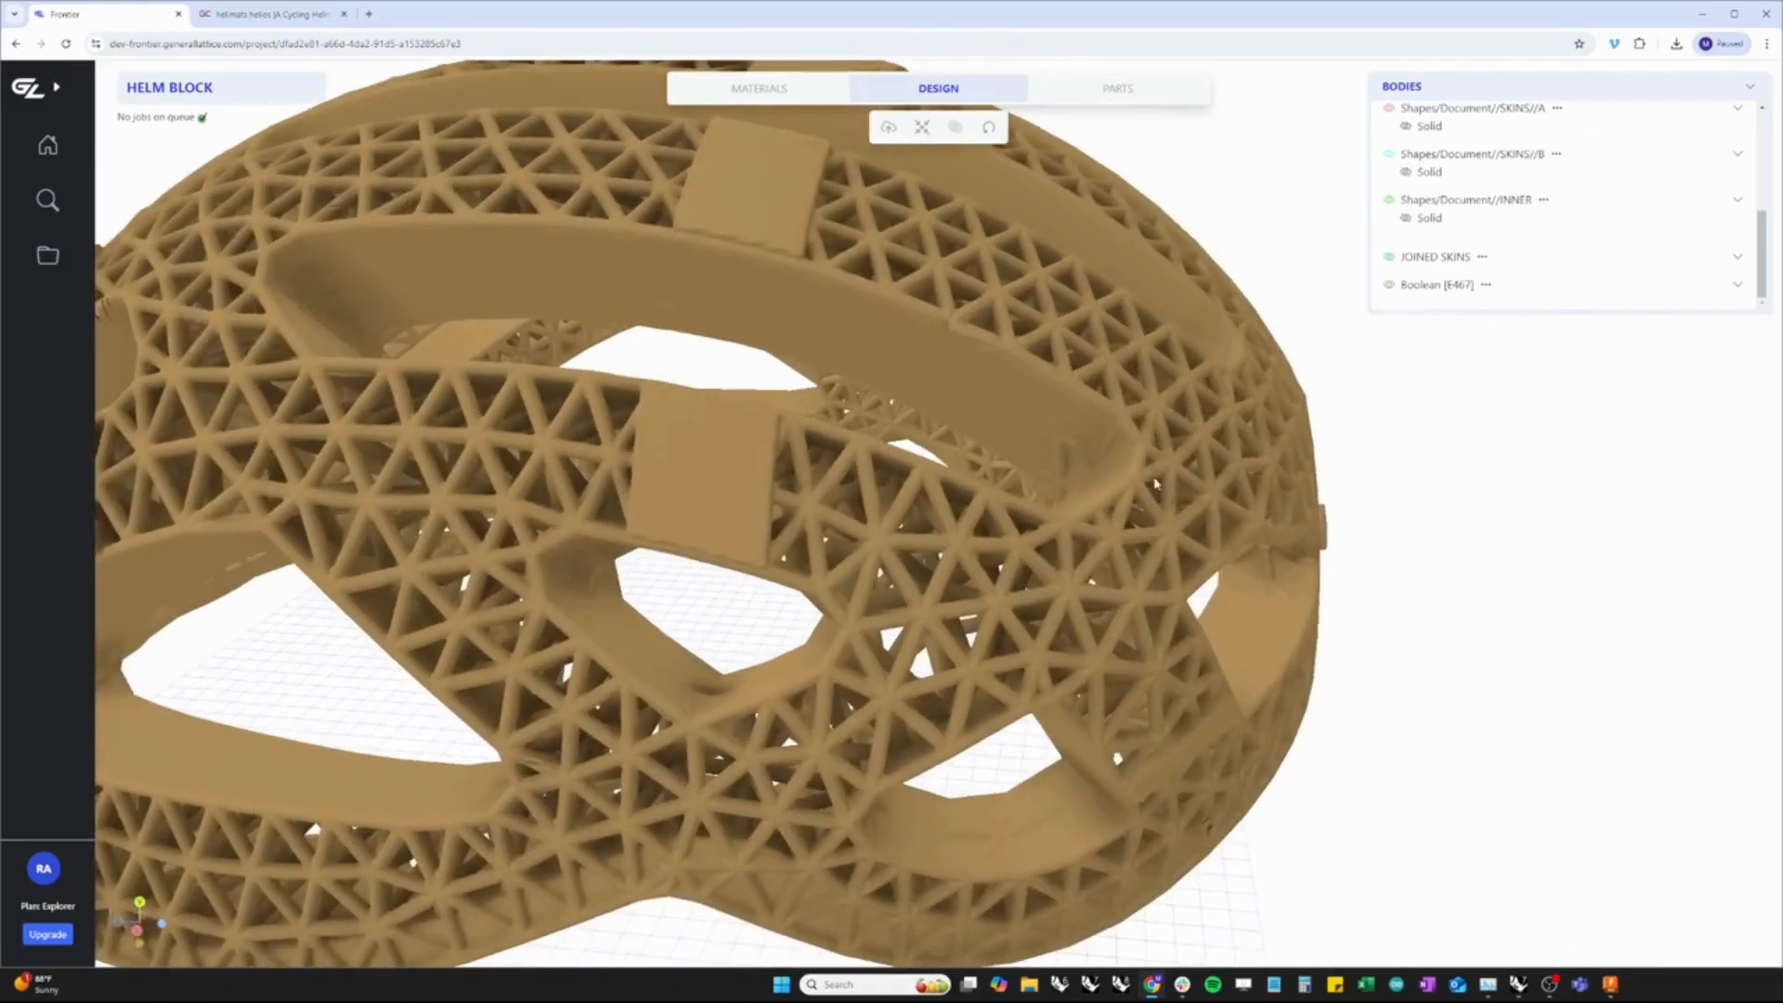
pyautogui.scroll(1, 1075, 492)
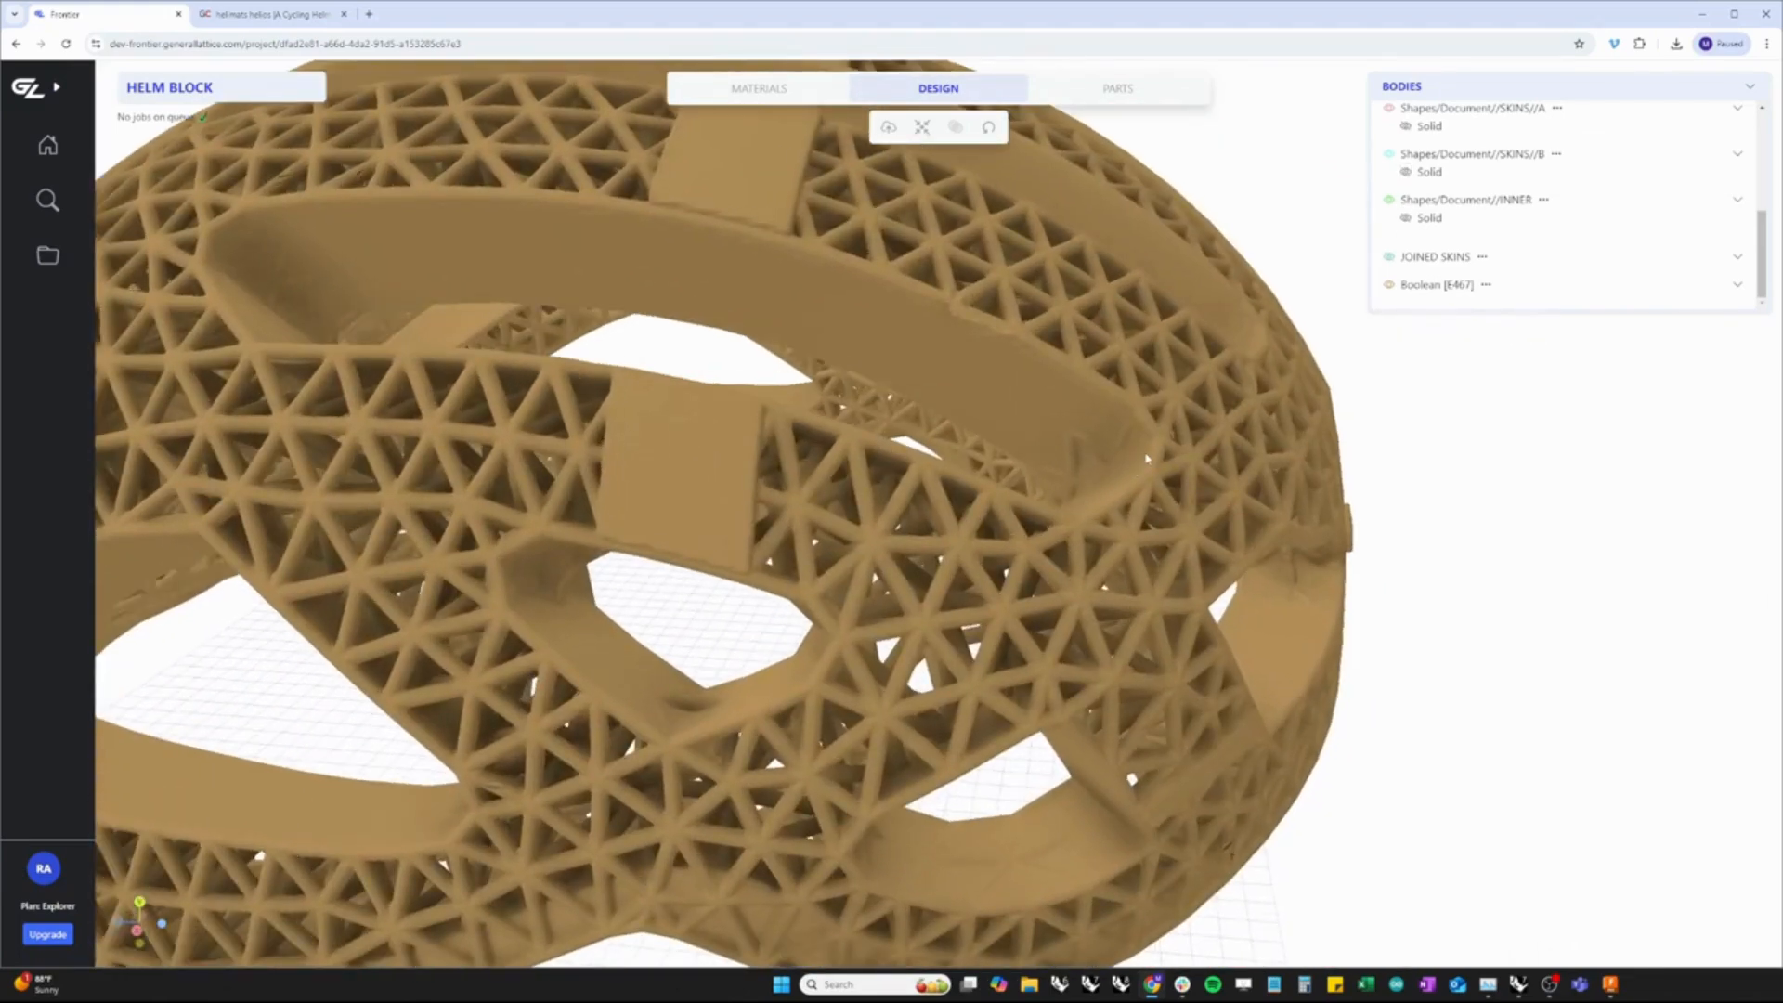
pyautogui.scroll(-2, 1147, 458)
pyautogui.moveTo(660, 740); pyautogui.dragTo(854, 646, button='right')
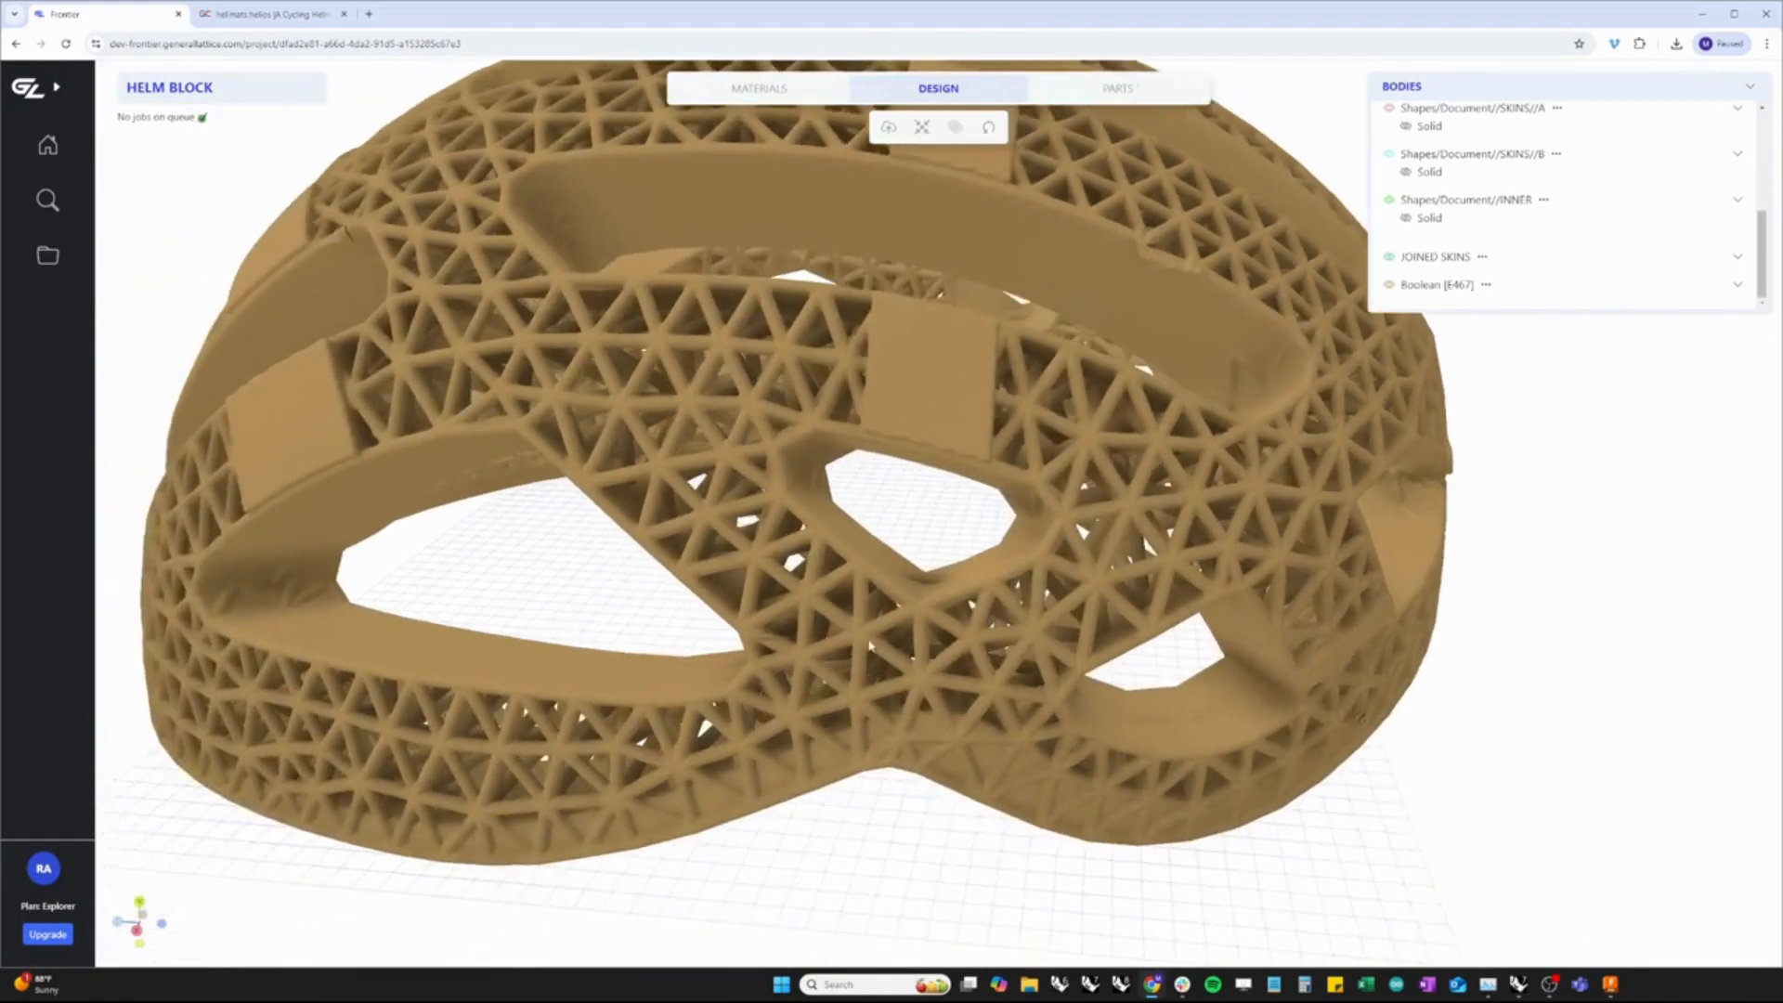
pyautogui.scroll(2, 956, 649)
pyautogui.moveTo(965, 661); pyautogui.dragTo(1005, 641)
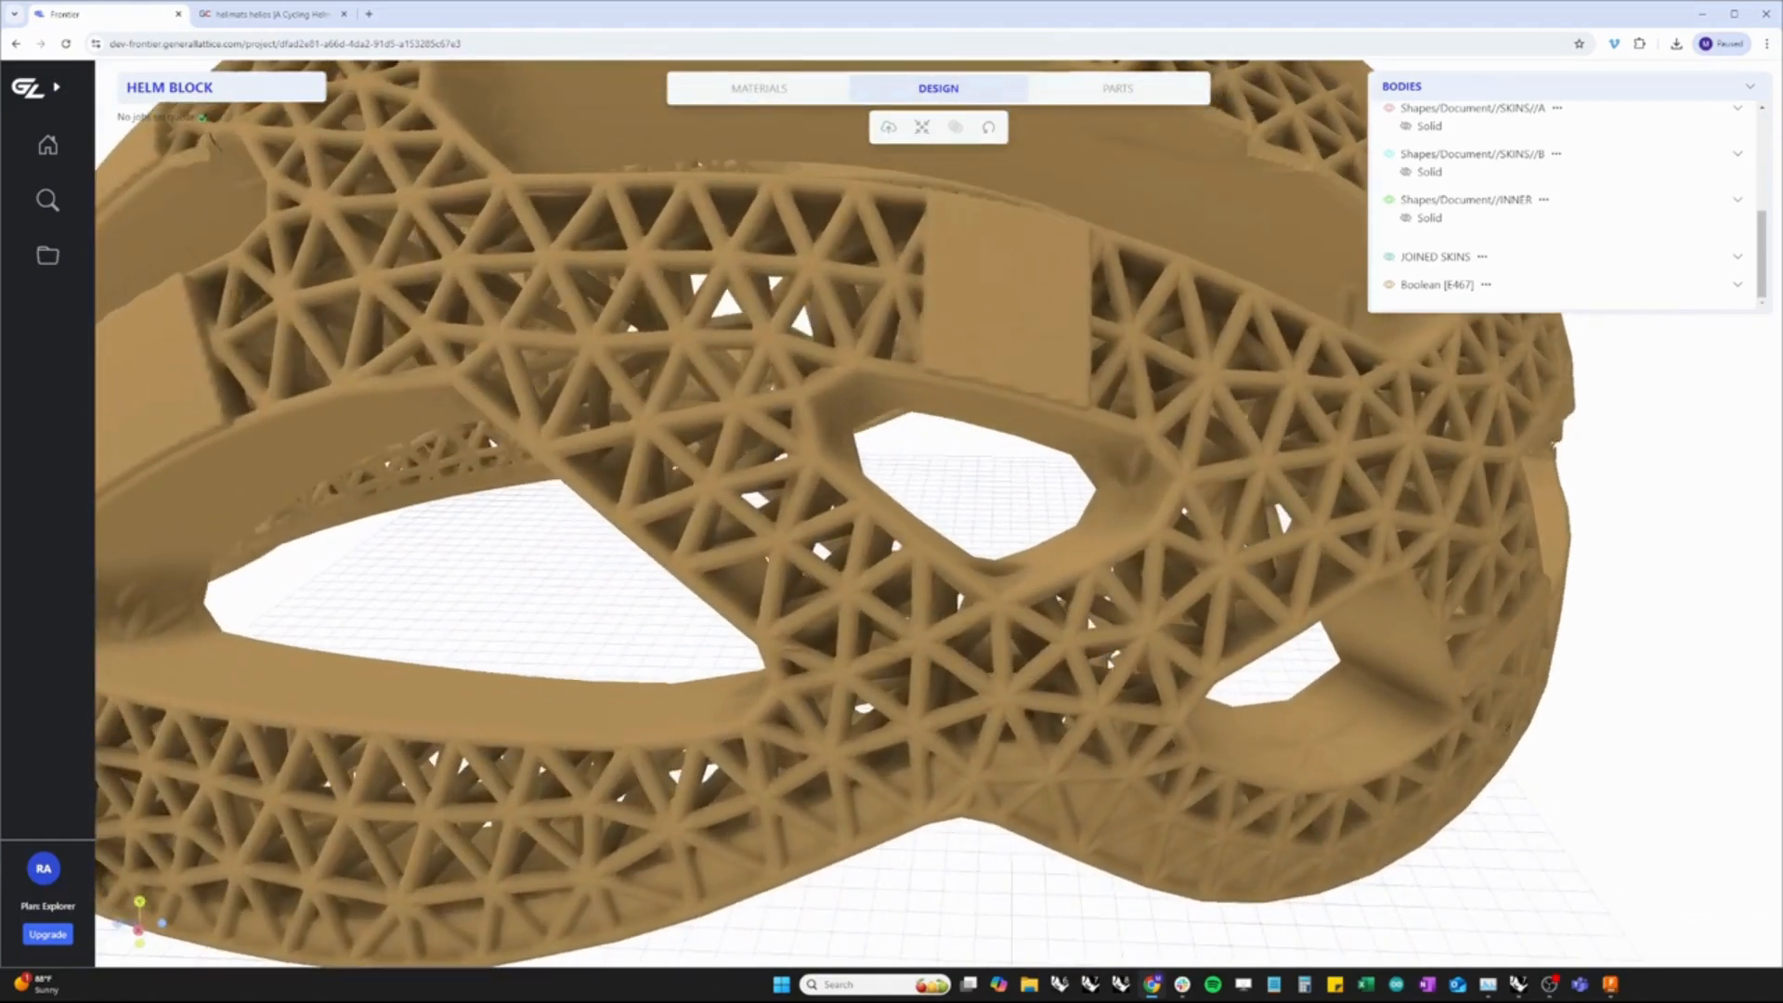
pyautogui.scroll(-5, 1105, 661)
pyautogui.moveTo(845, 599); pyautogui.dragTo(1191, 382)
pyautogui.moveTo(1082, 292); pyautogui.dragTo(985, 527)
pyautogui.scroll(3, 1009, 508)
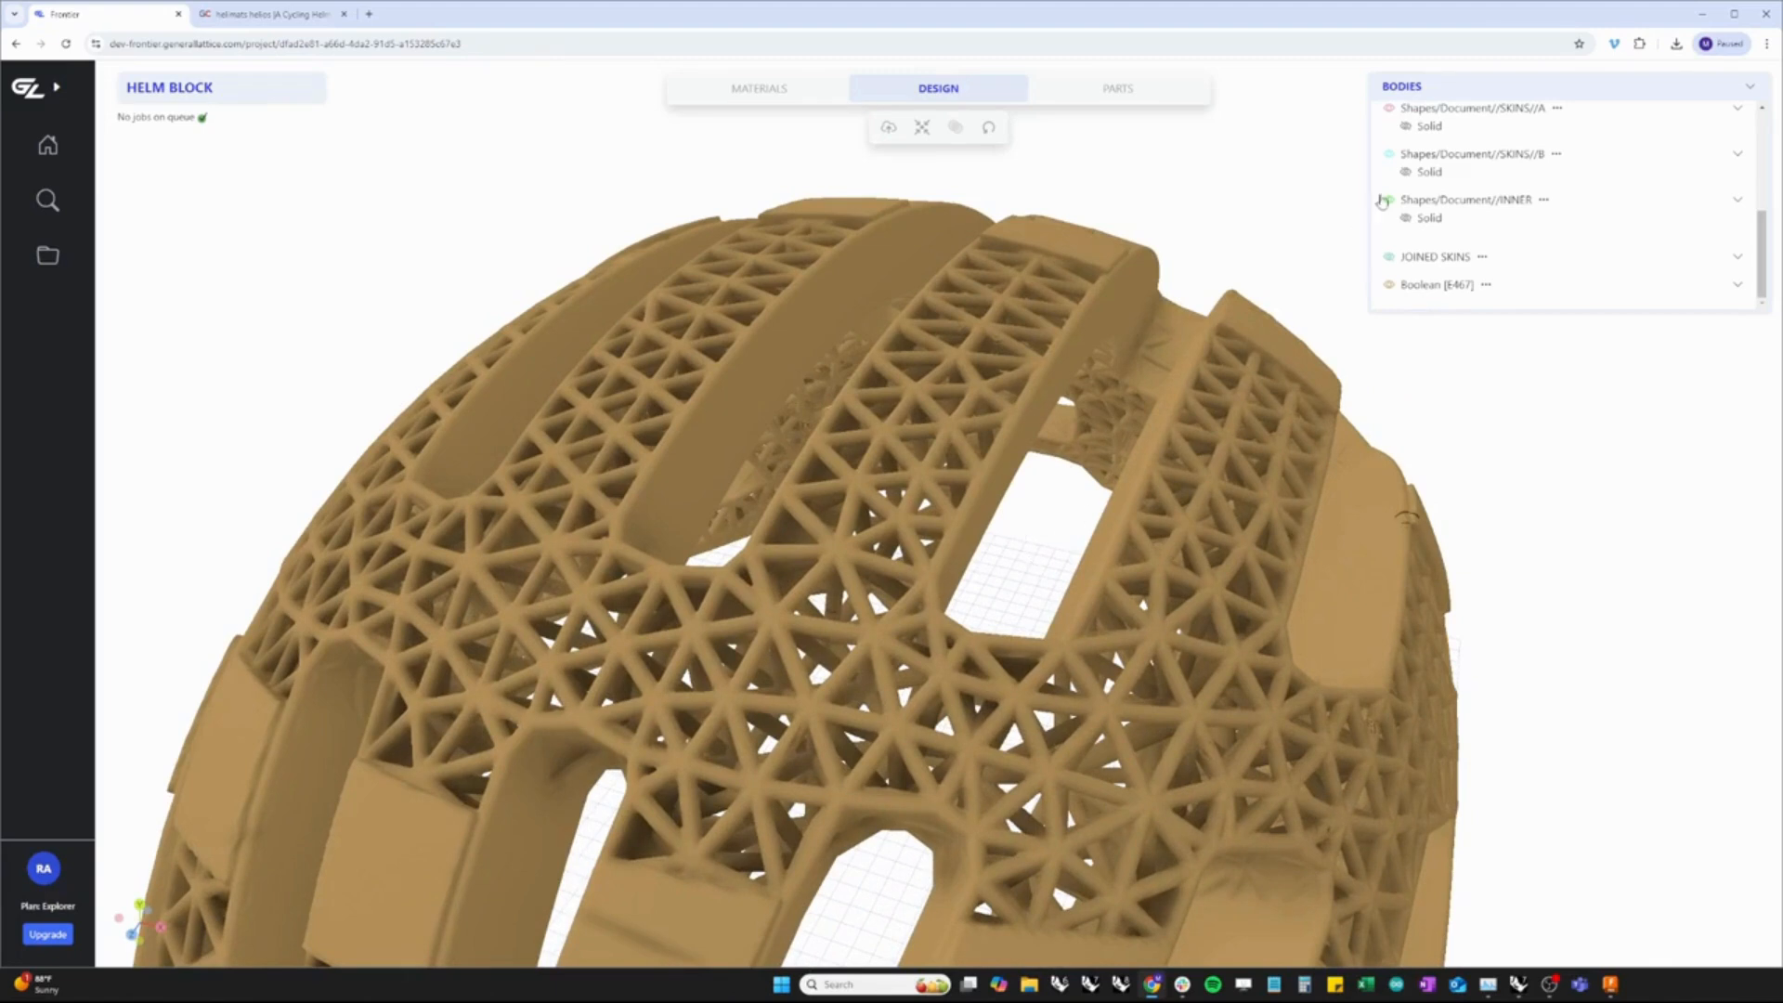
# Compare the united helmet with the INNER solid, and with the SKINS//B solid around the crown vents
pyautogui.scroll(1, 1388, 241)
pyautogui.click(1404, 288)
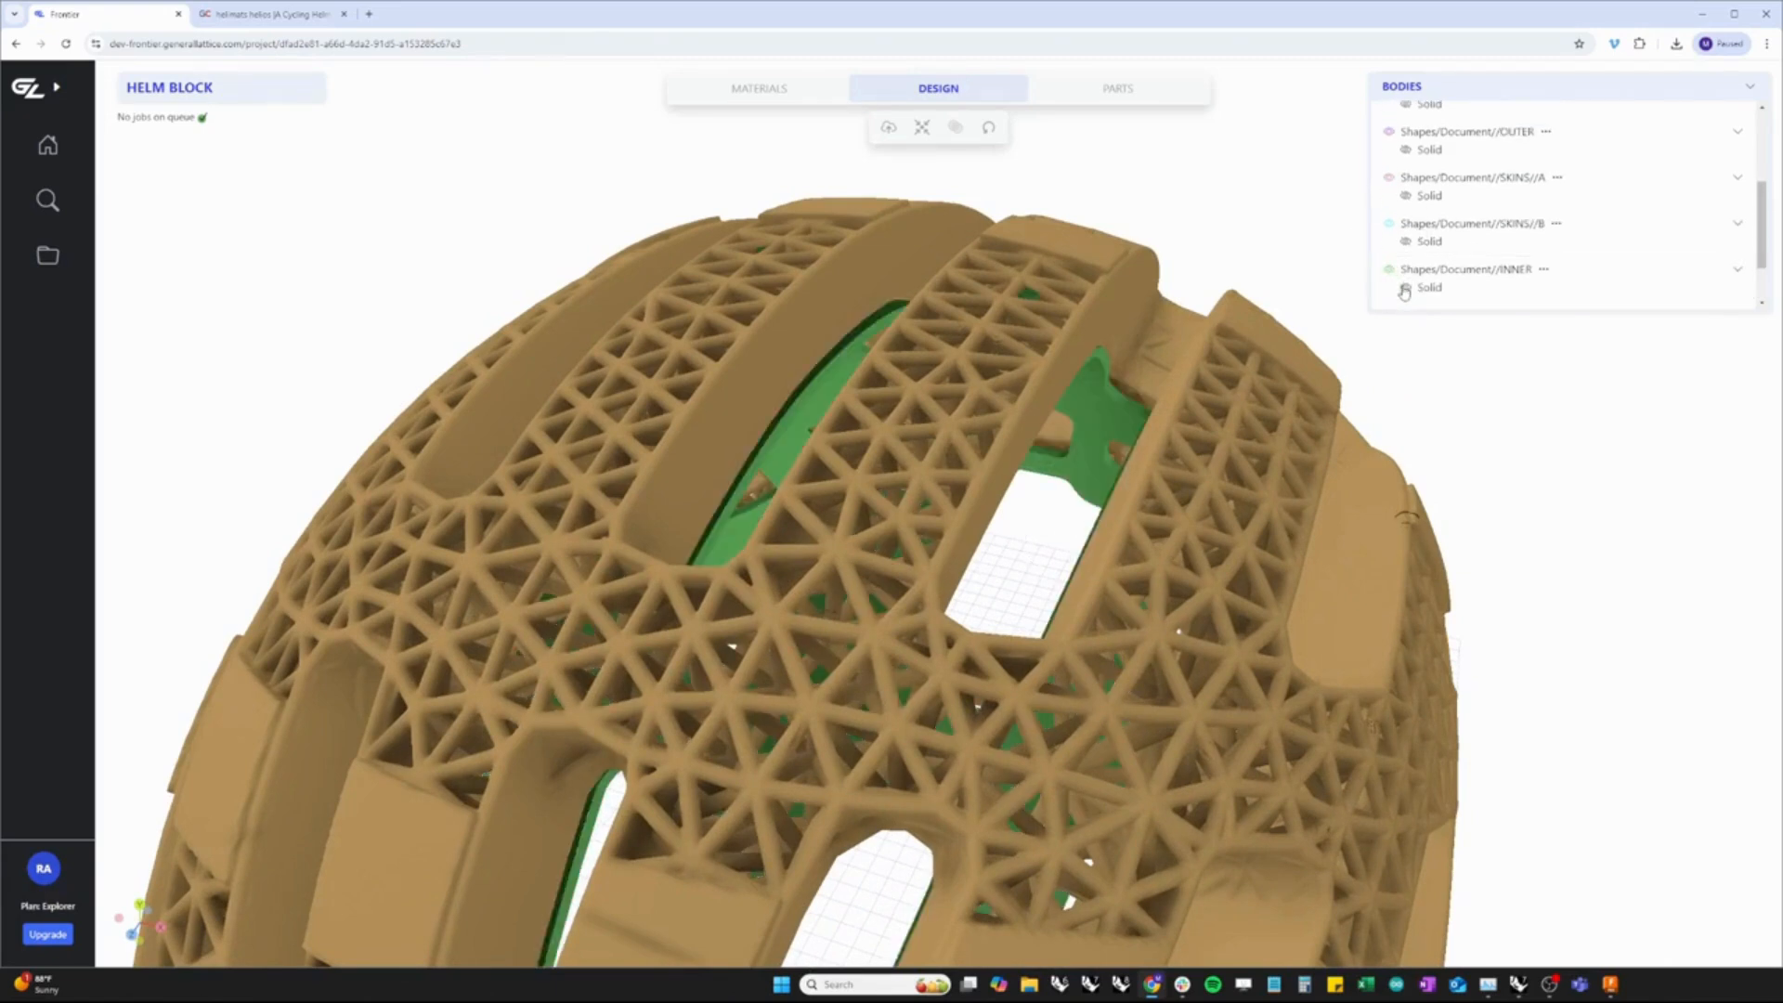
pyautogui.click(1404, 288)
pyautogui.click(1404, 242)
pyautogui.moveTo(900, 374); pyautogui.dragTo(976, 490)
pyautogui.scroll(5, 976, 490)
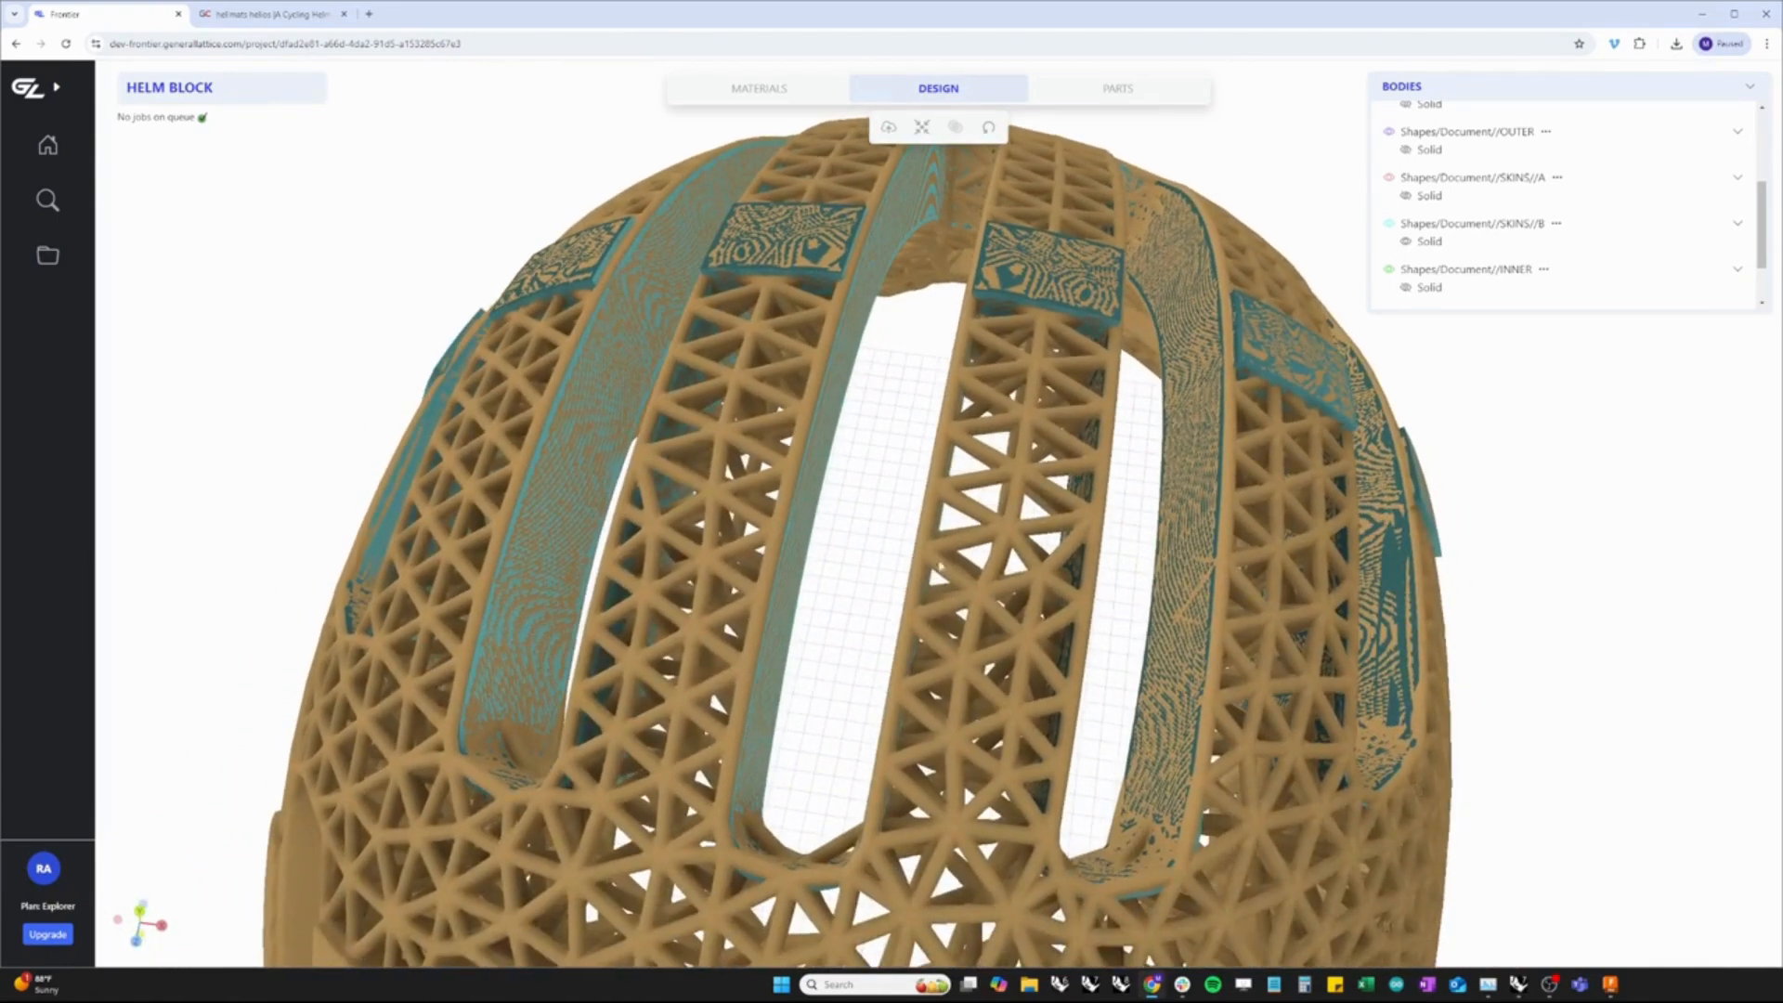
# Compare the united helmet with the LATTICE DESIGN SPACE solid, and hide that solid and SKINS//B again
pyautogui.scroll(4, 1407, 144)
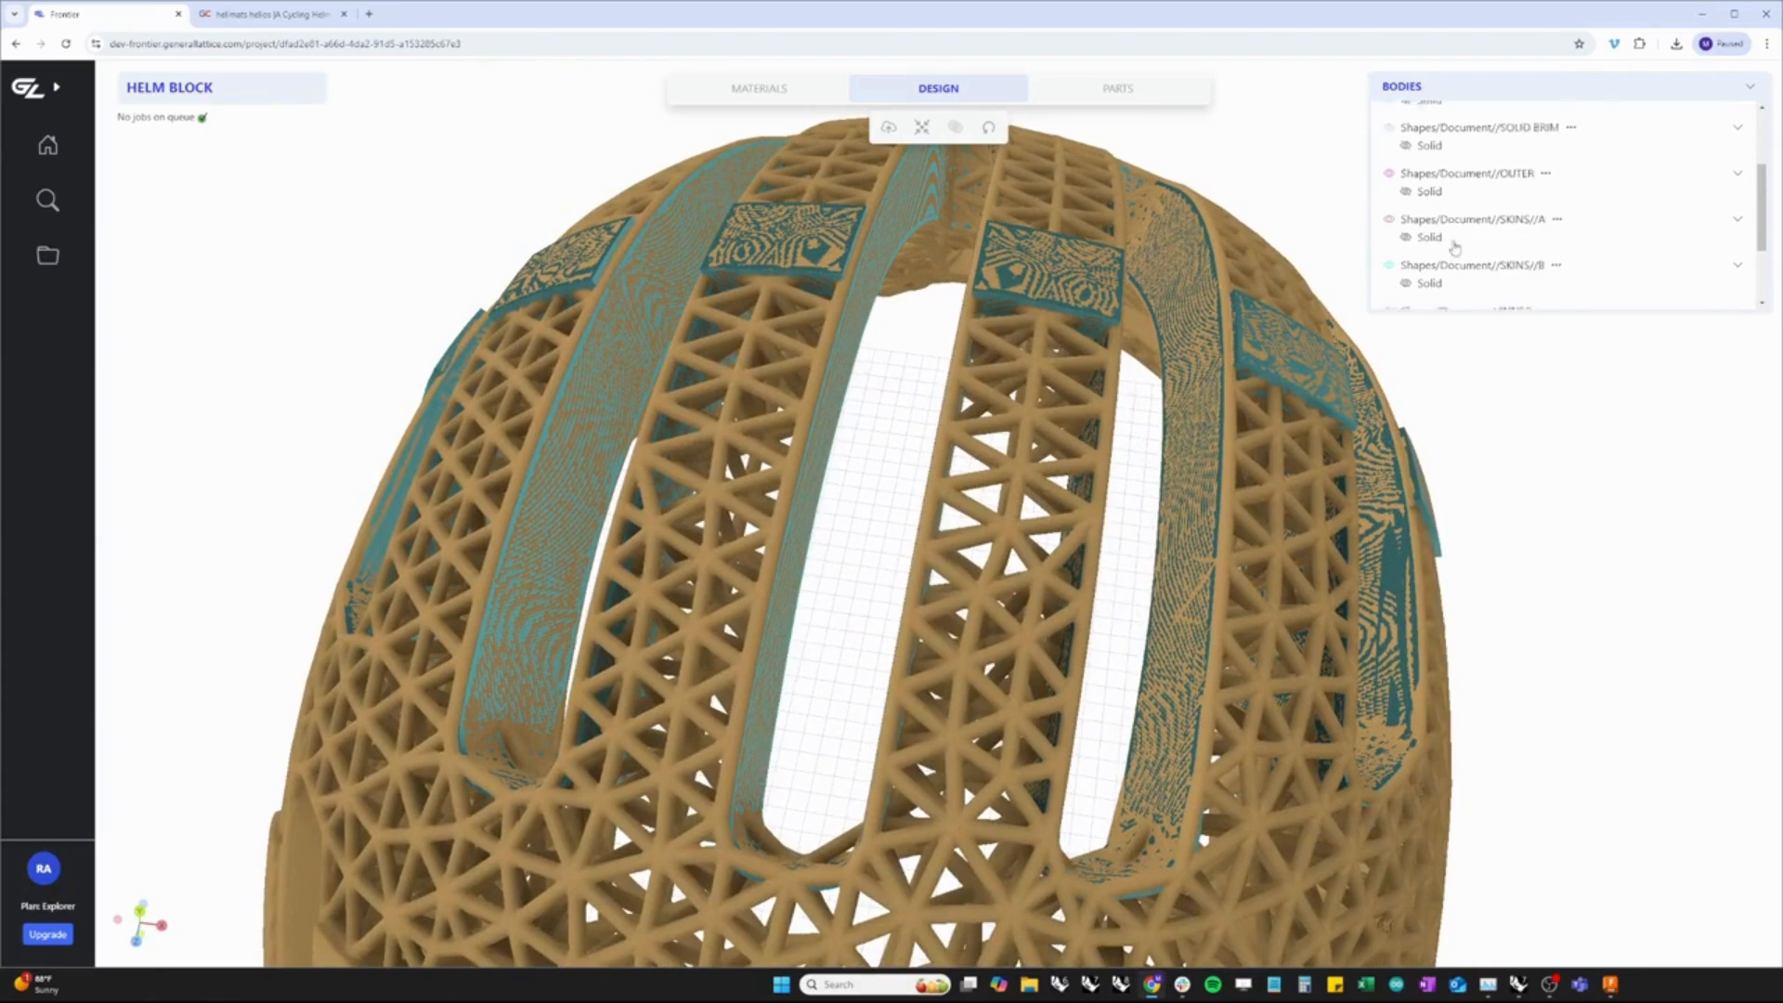
pyautogui.click(1405, 139)
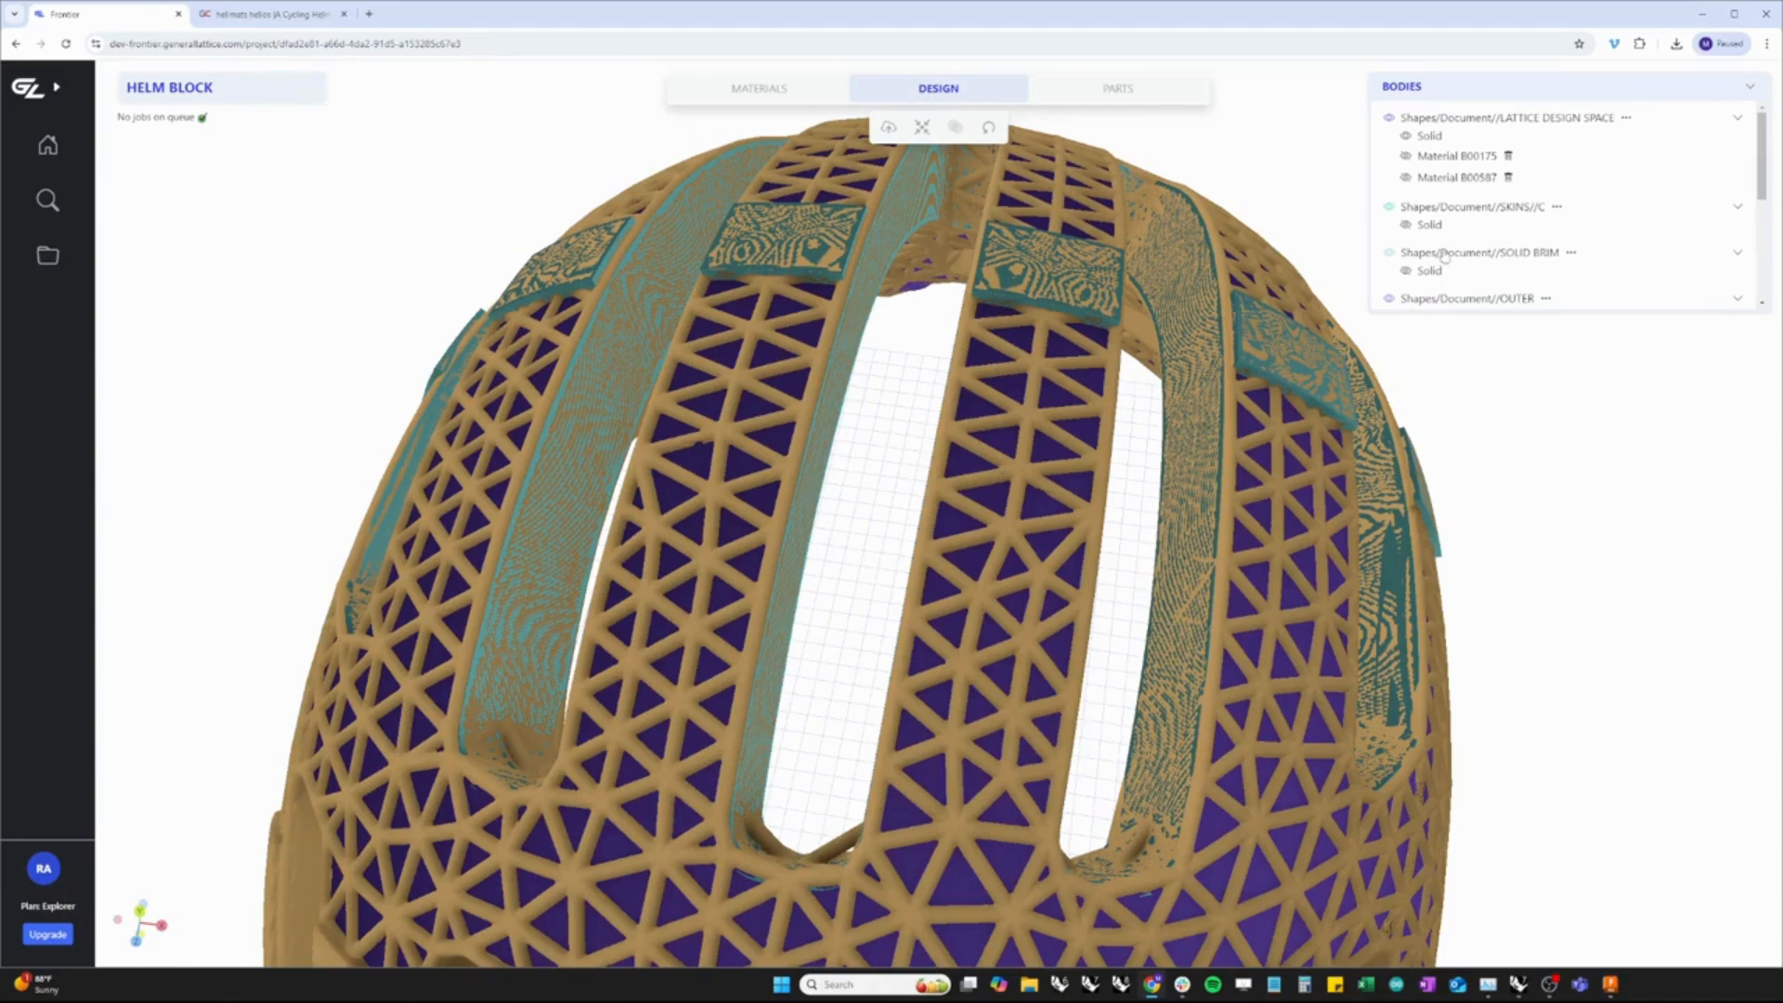
pyautogui.click(1408, 139)
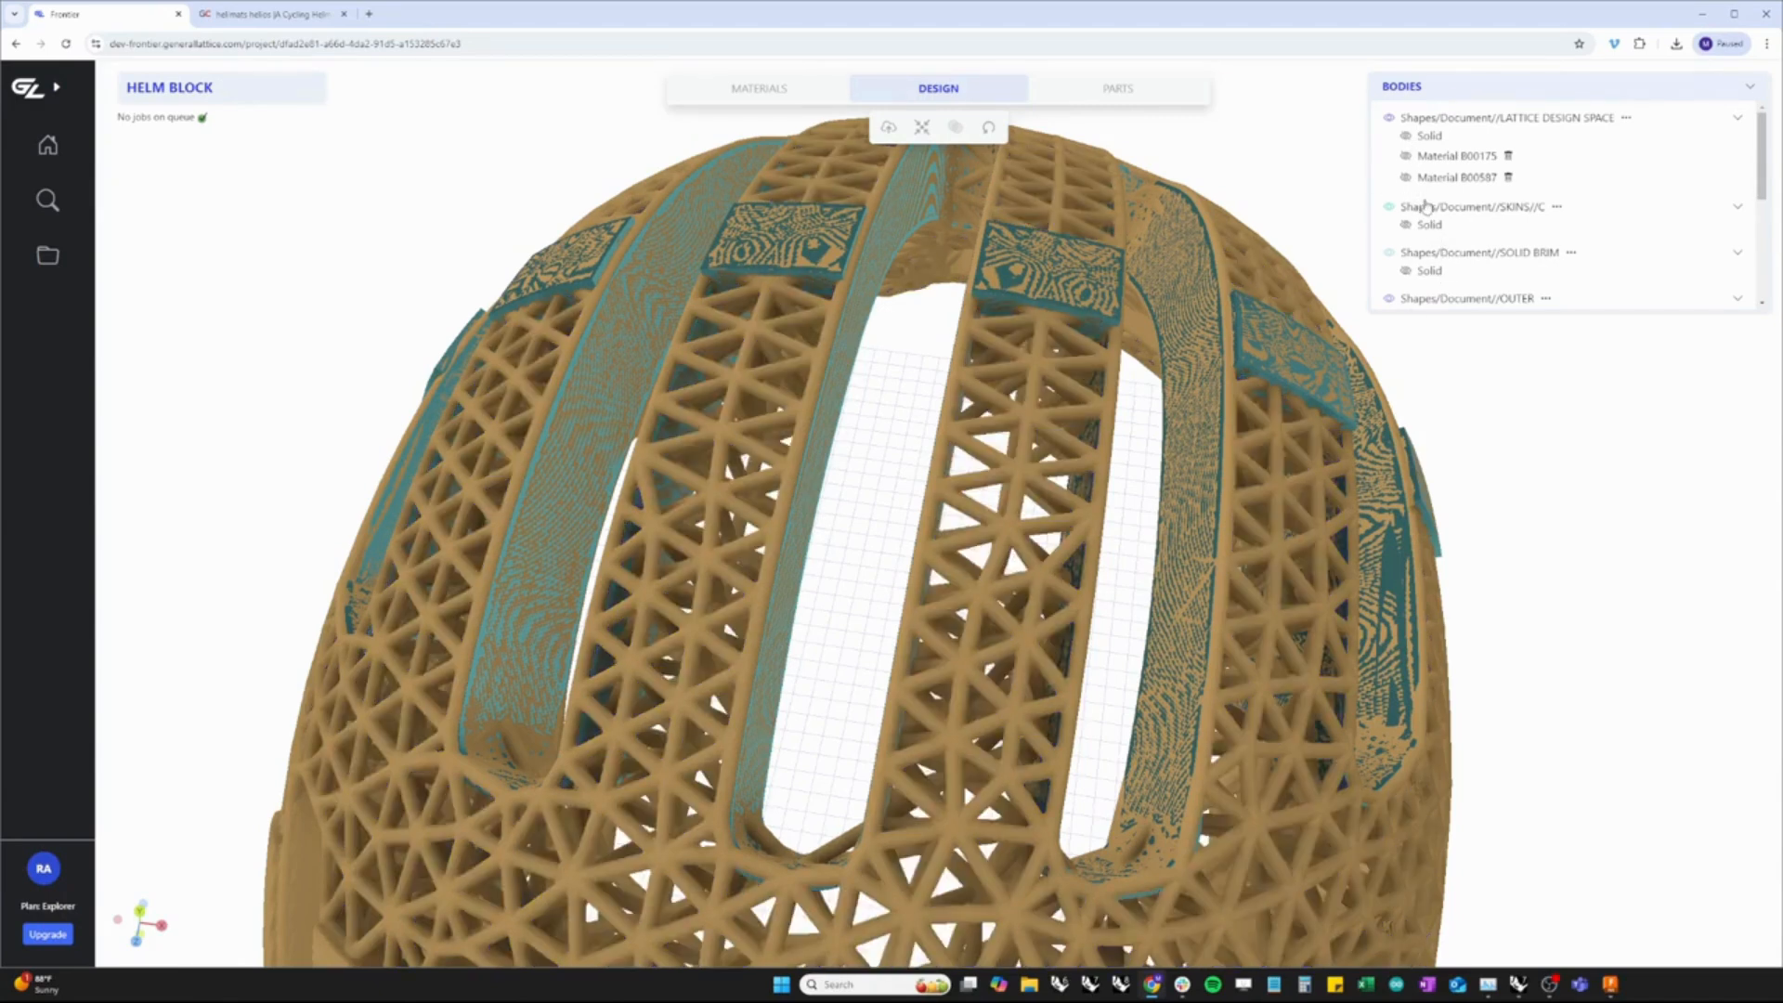
pyautogui.scroll(-4, 1426, 206)
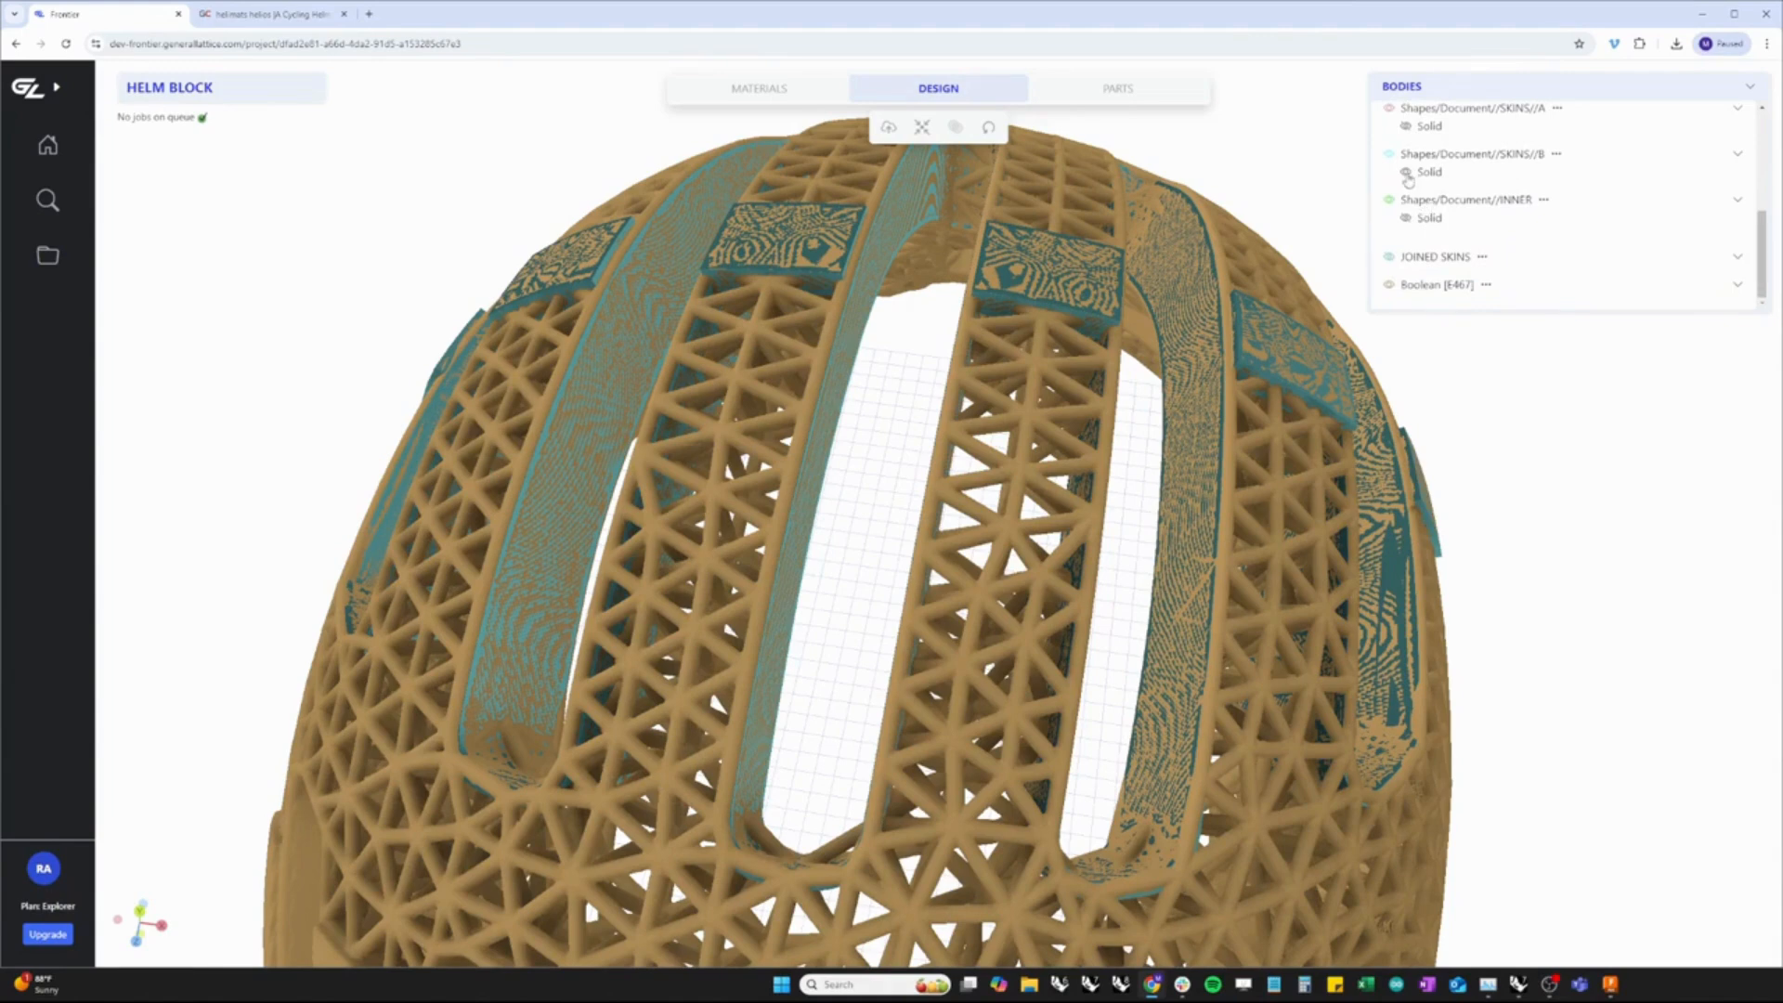
pyautogui.click(1405, 174)
# Start a Boolean intersection with the united lattice and skins body as the first entity
pyautogui.moveTo(1114, 787); pyautogui.dragTo(1280, 650)
pyautogui.scroll(-5, 1381, 629)
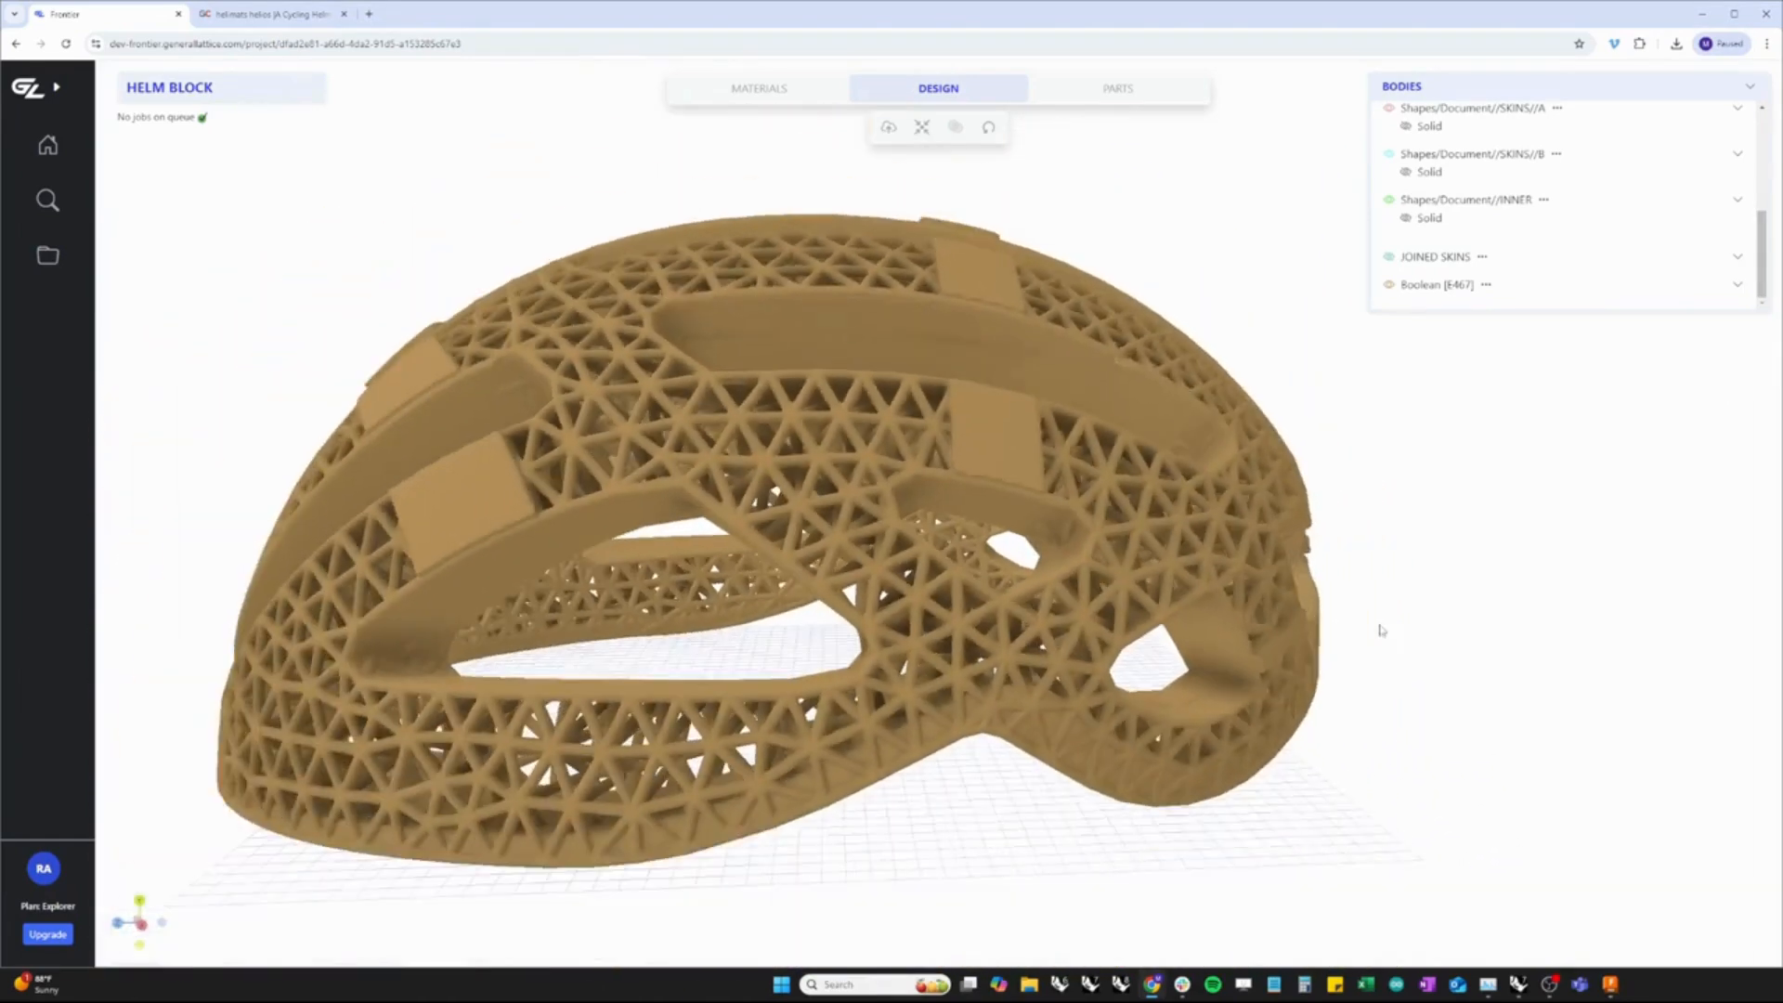
pyautogui.moveTo(1077, 788); pyautogui.dragTo(1146, 747, button='right')
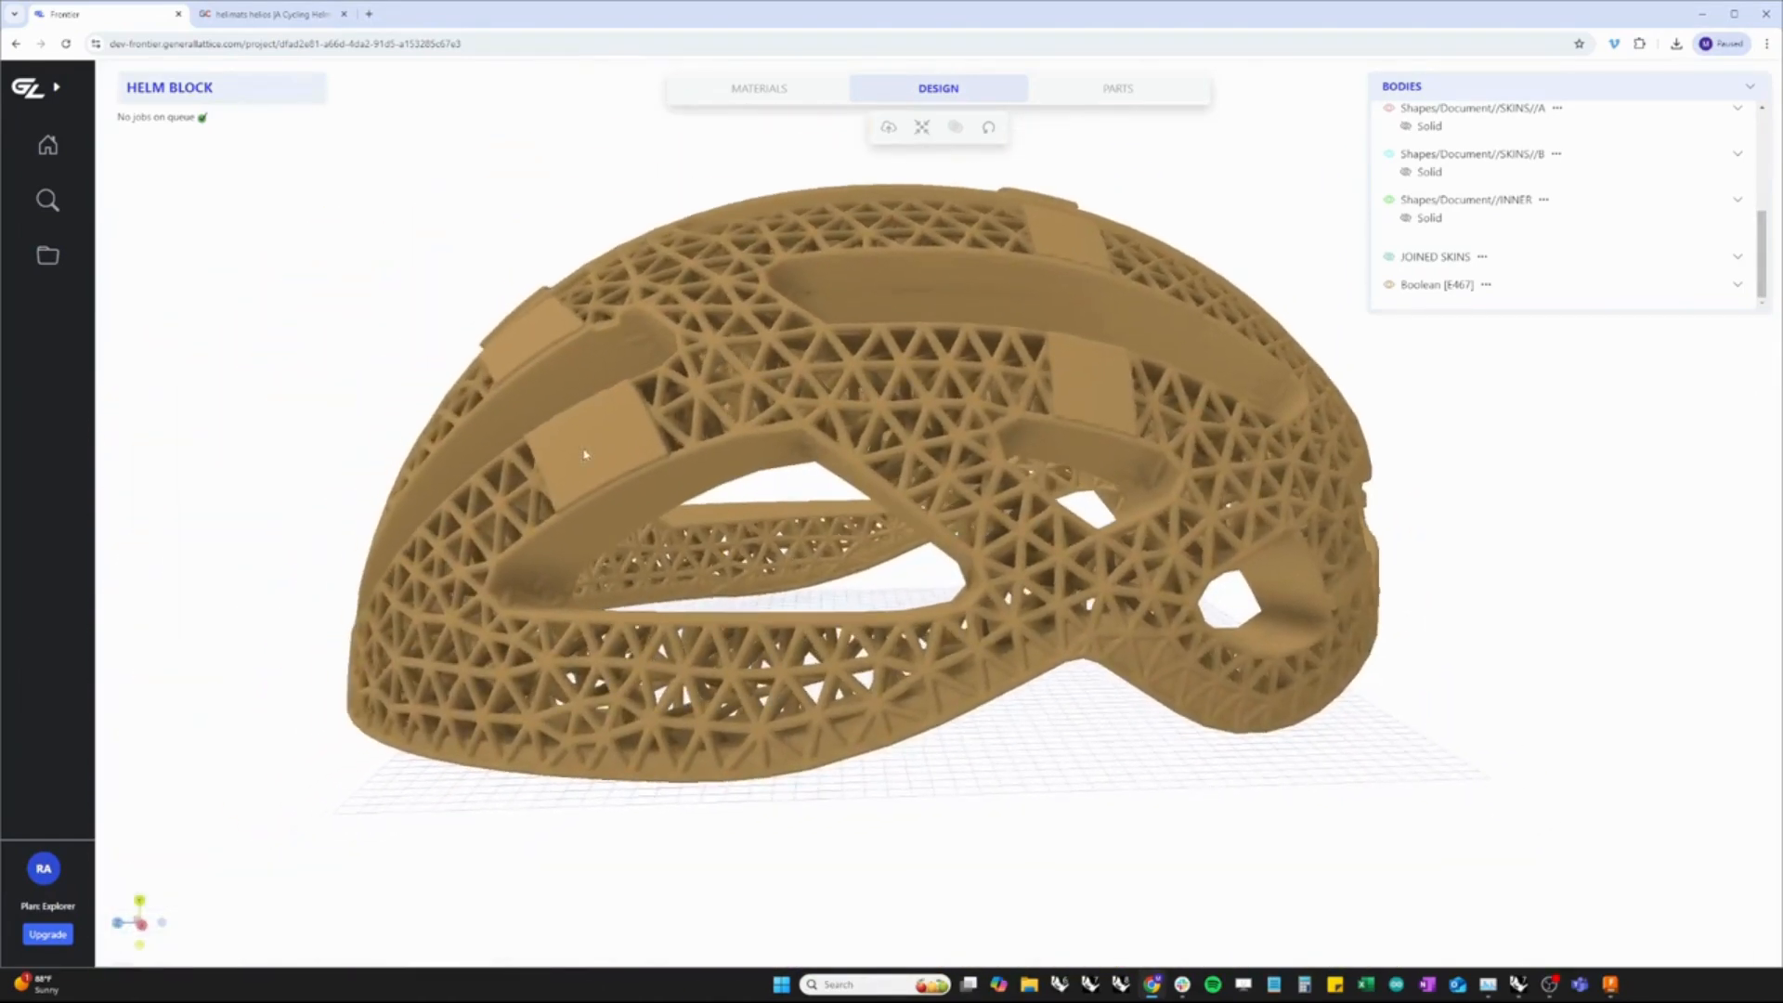
pyautogui.moveTo(671, 660); pyautogui.dragTo(648, 356)
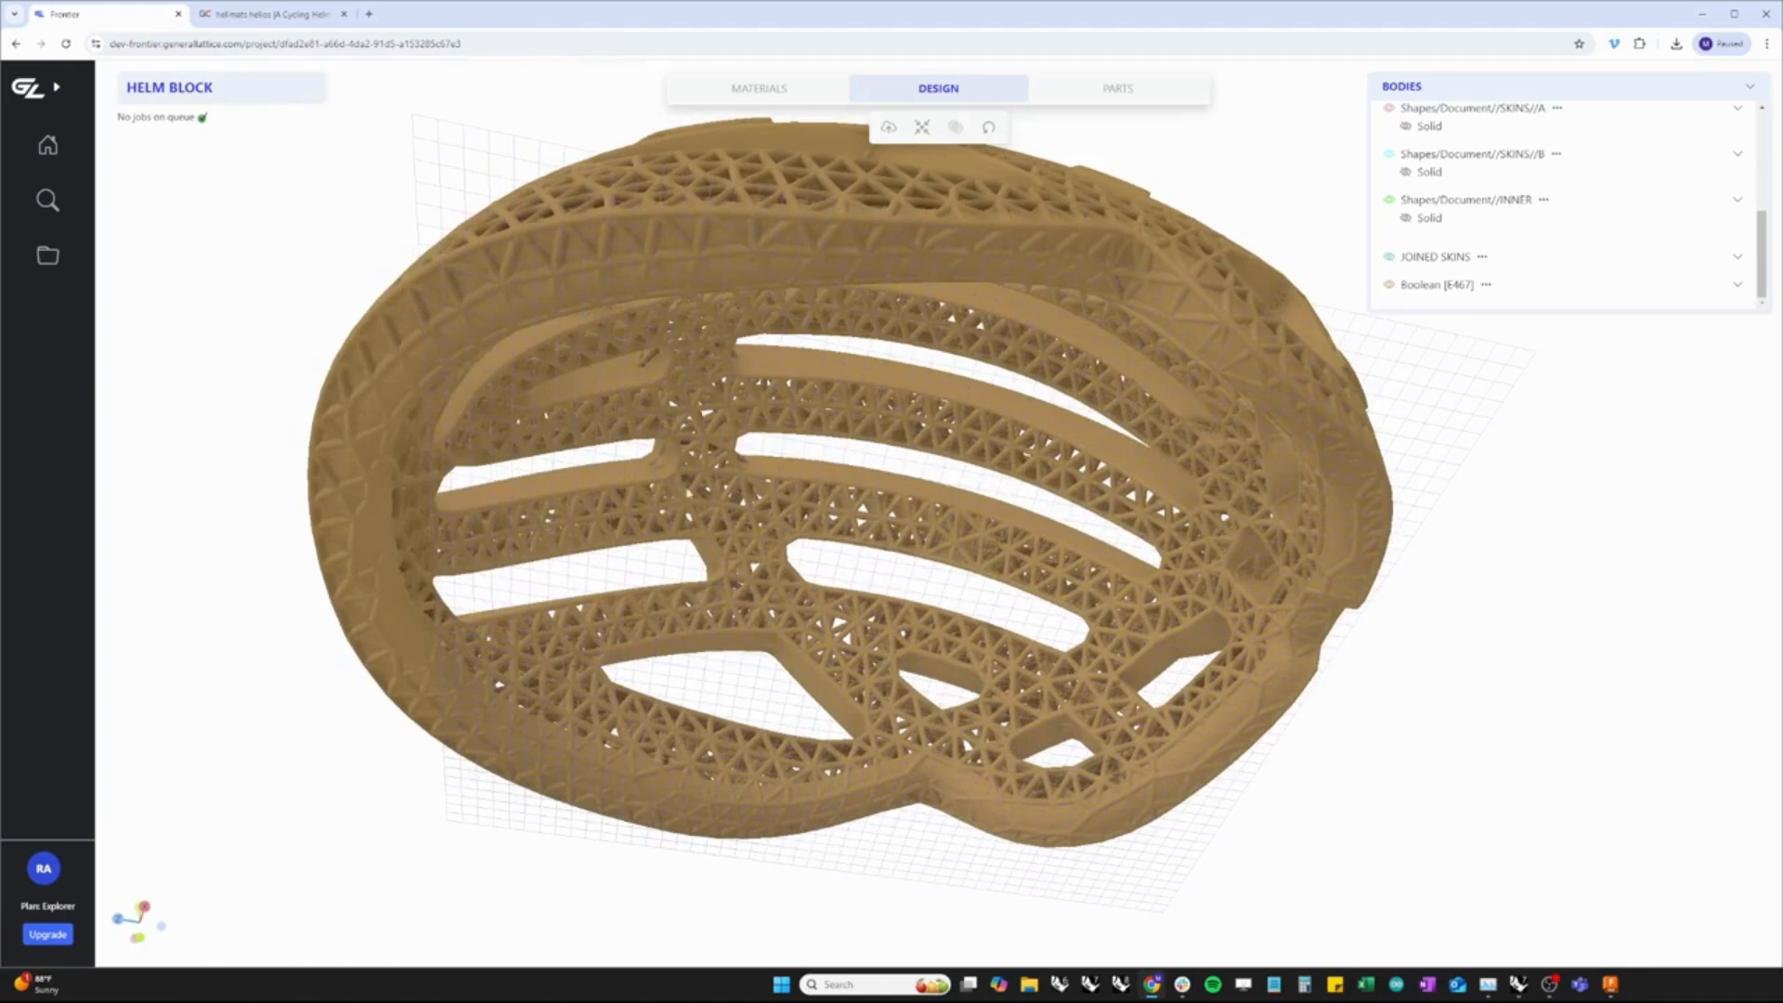
pyautogui.click(955, 127)
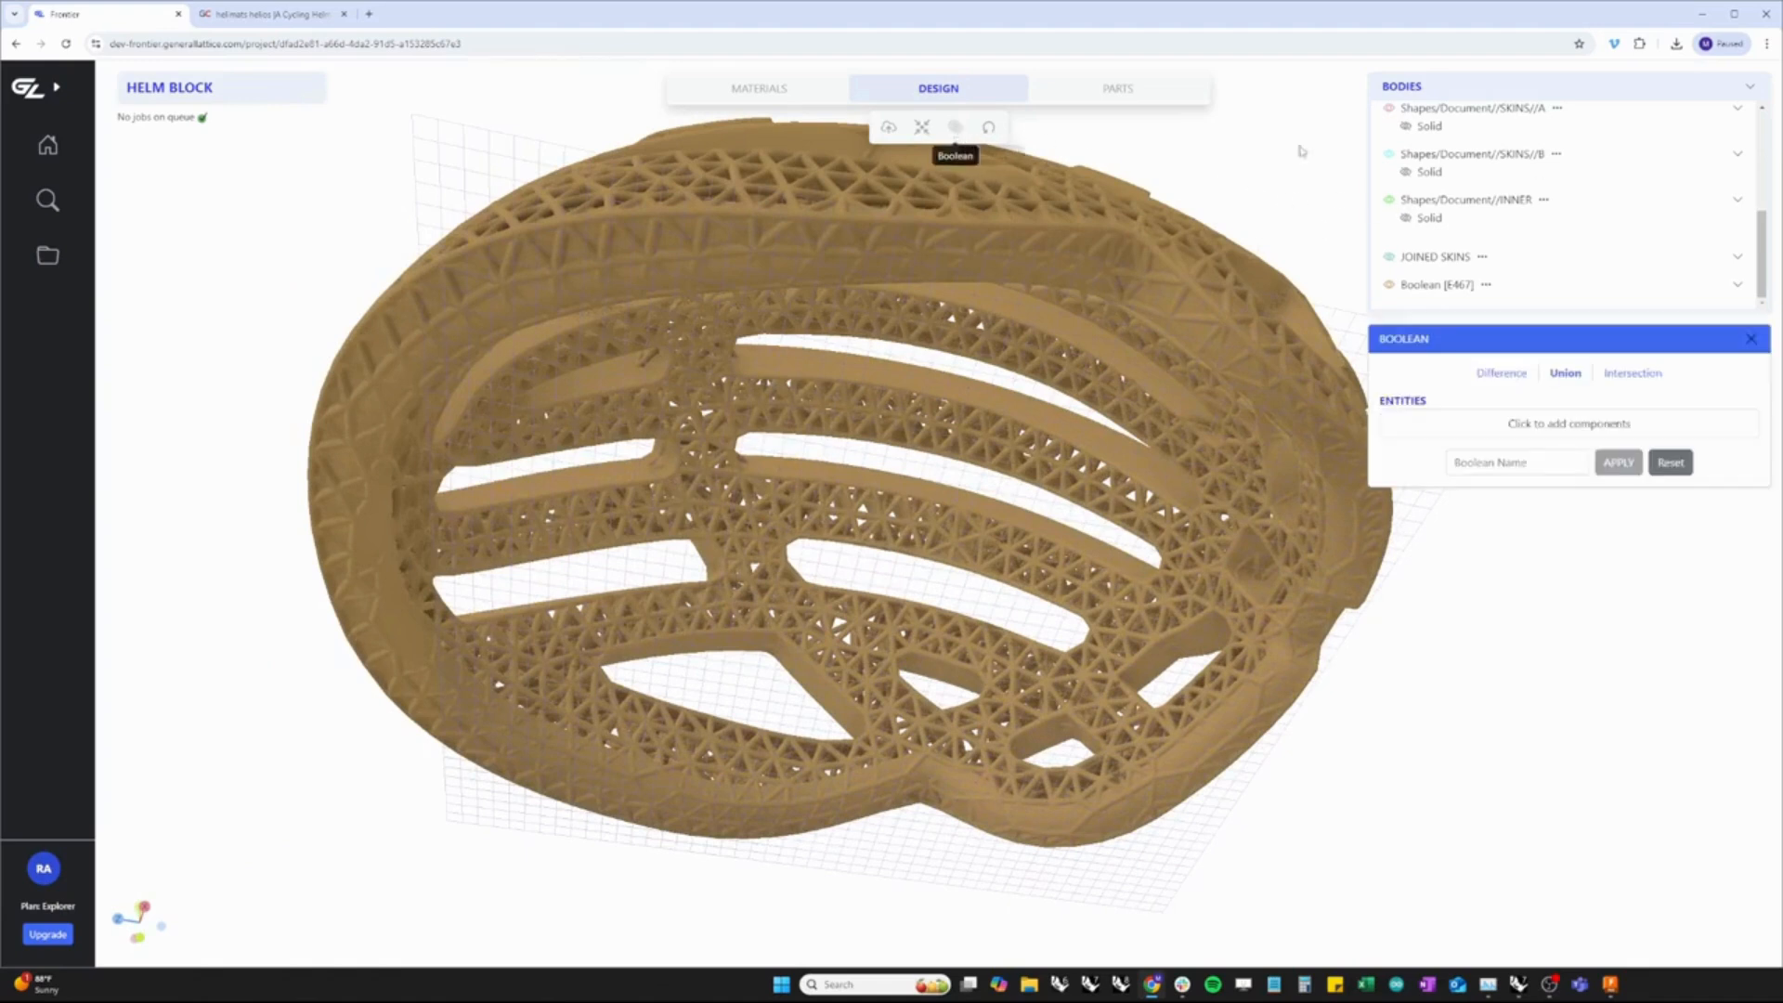
pyautogui.click(1631, 376)
pyautogui.click(1613, 425)
pyautogui.click(1460, 287)
# Show the LATTICE DESIGN SPACE solid and add the LATTICE DESIGN SPACE body to the intersection entities
pyautogui.scroll(5, 1571, 288)
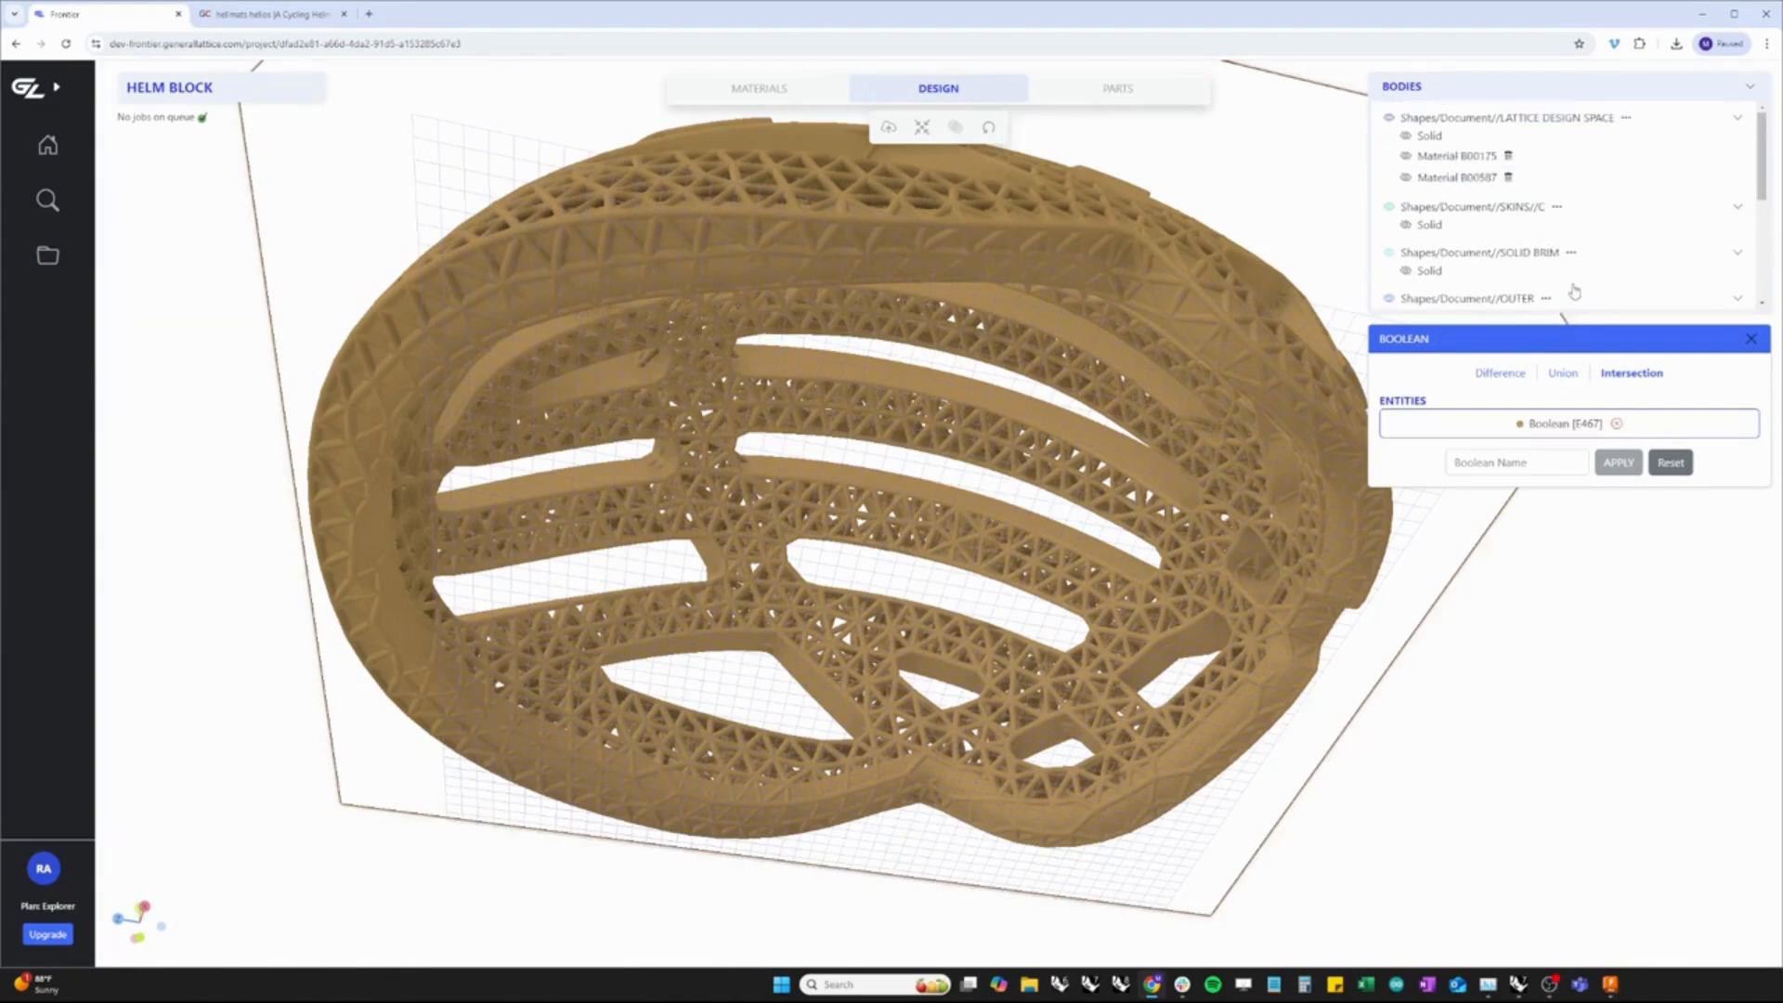
pyautogui.click(1405, 136)
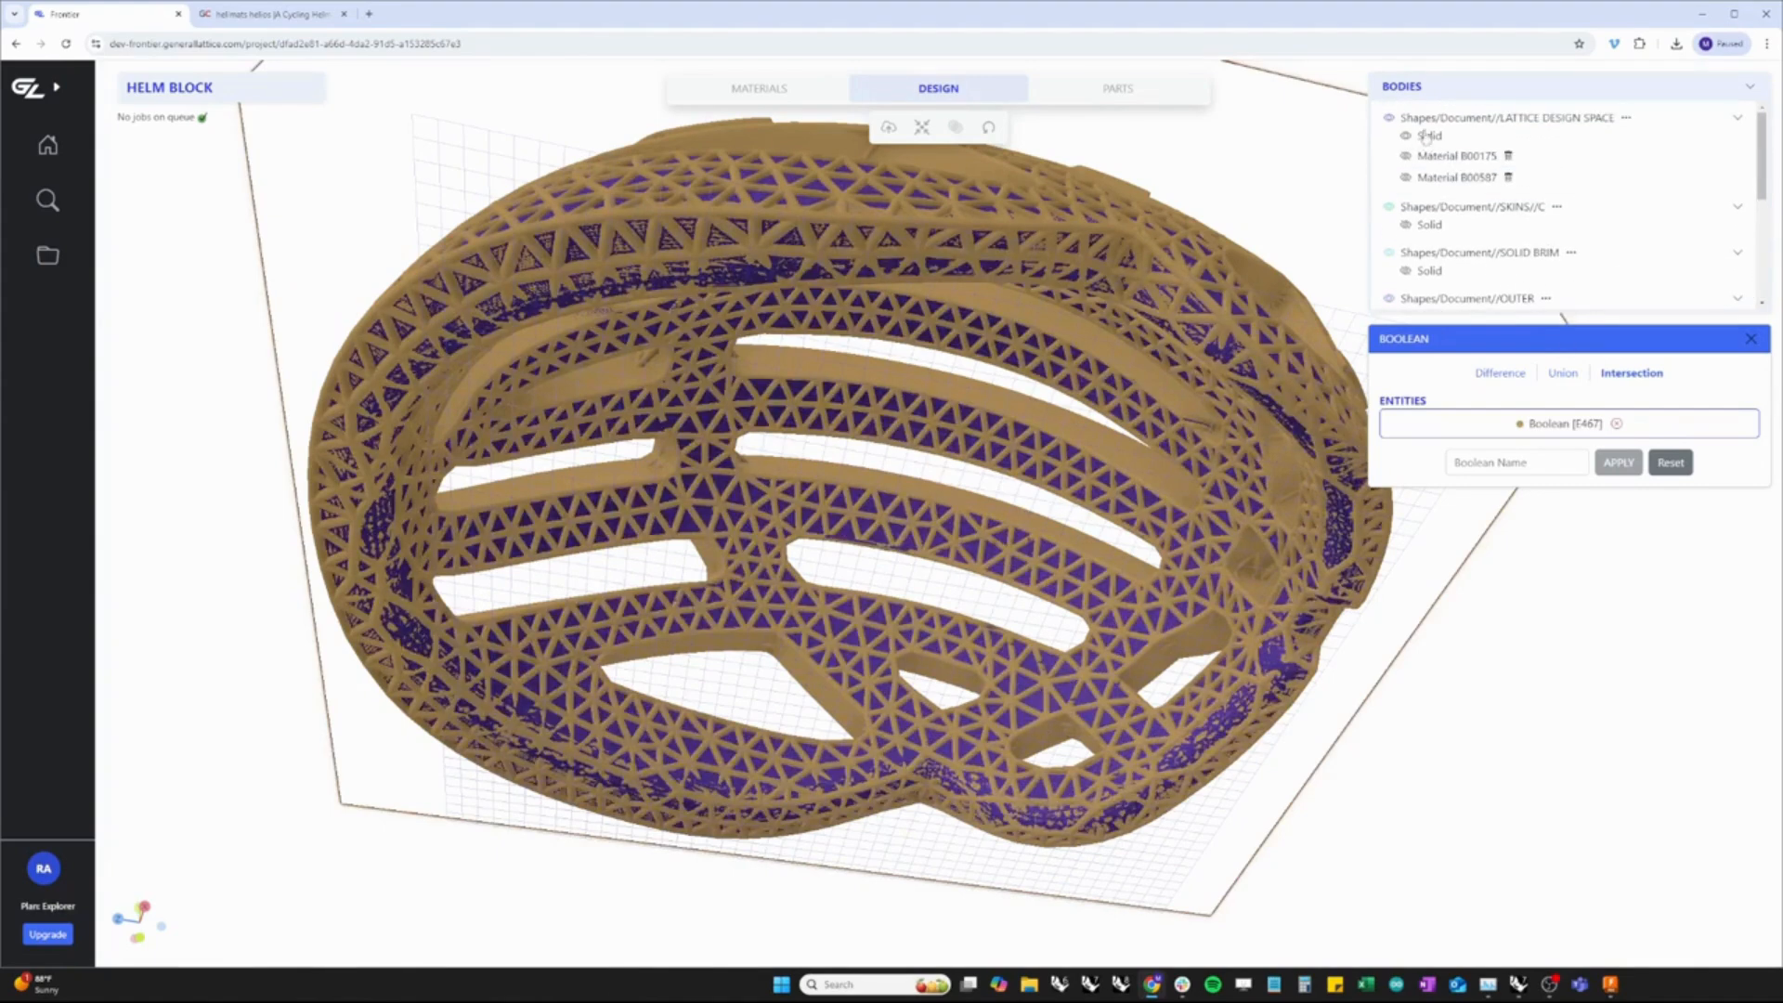
pyautogui.click(1456, 121)
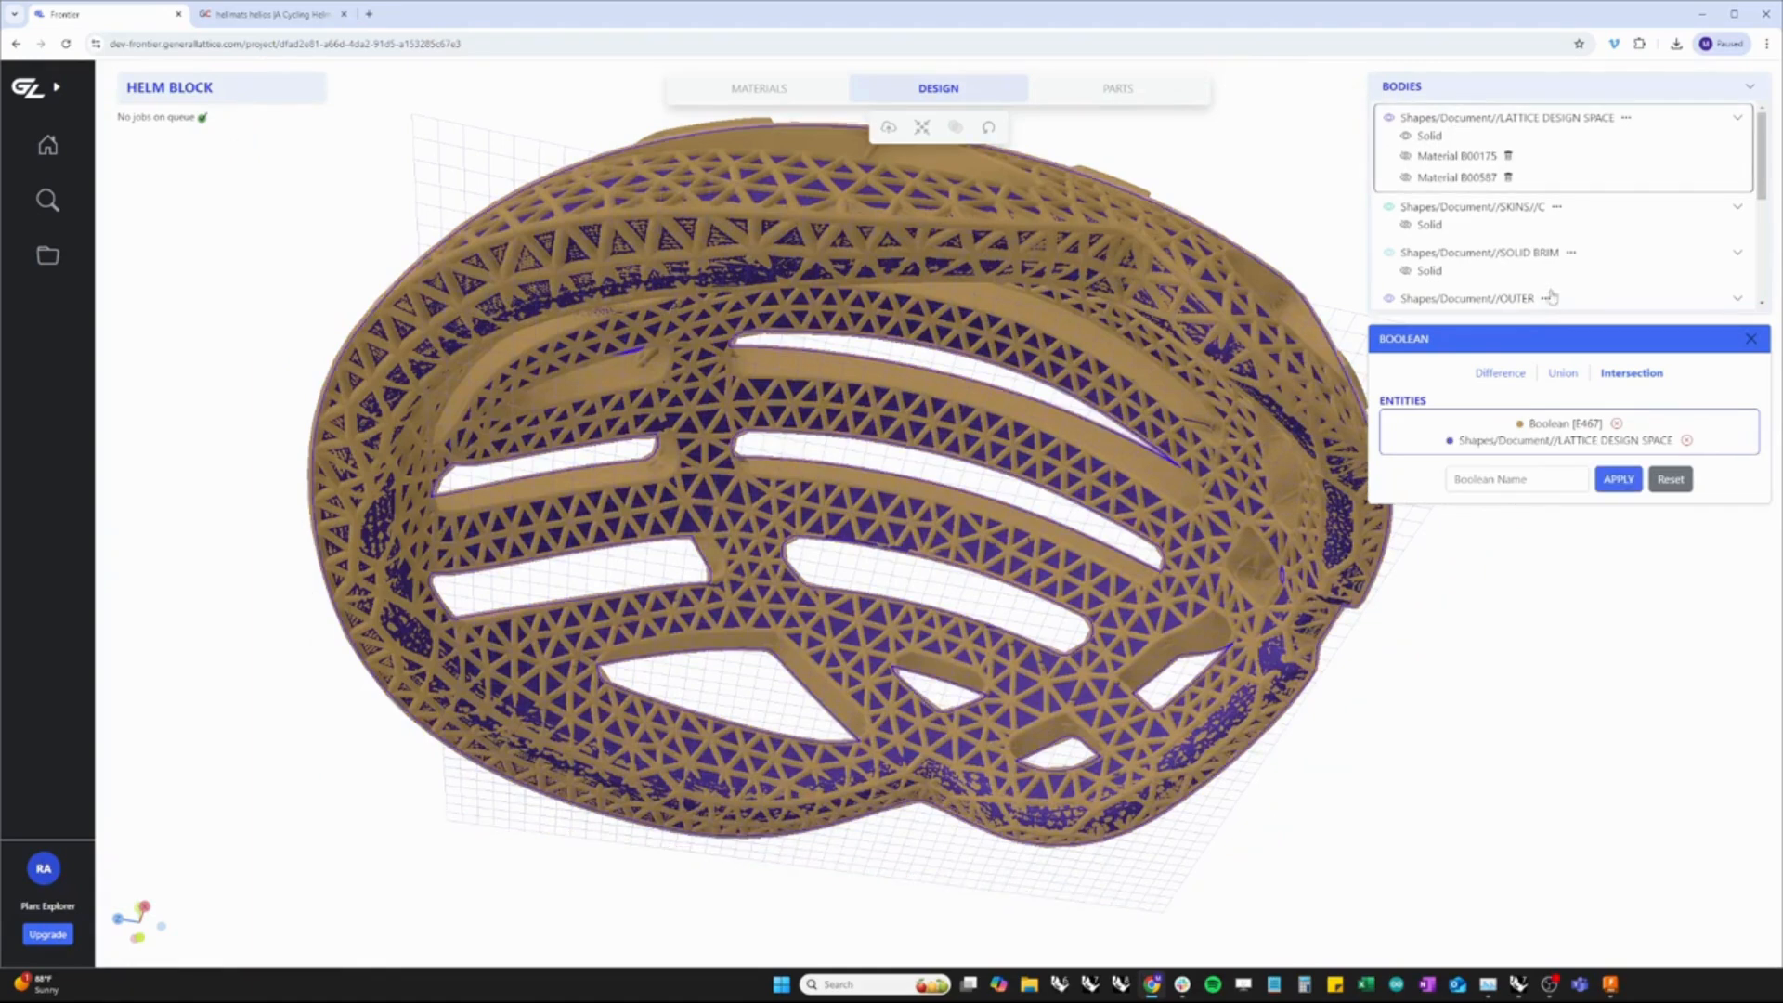
# Run the intersection with the design space and rename the united Boolean body as LATTICE W/ FEATURES
pyautogui.click(1618, 479)
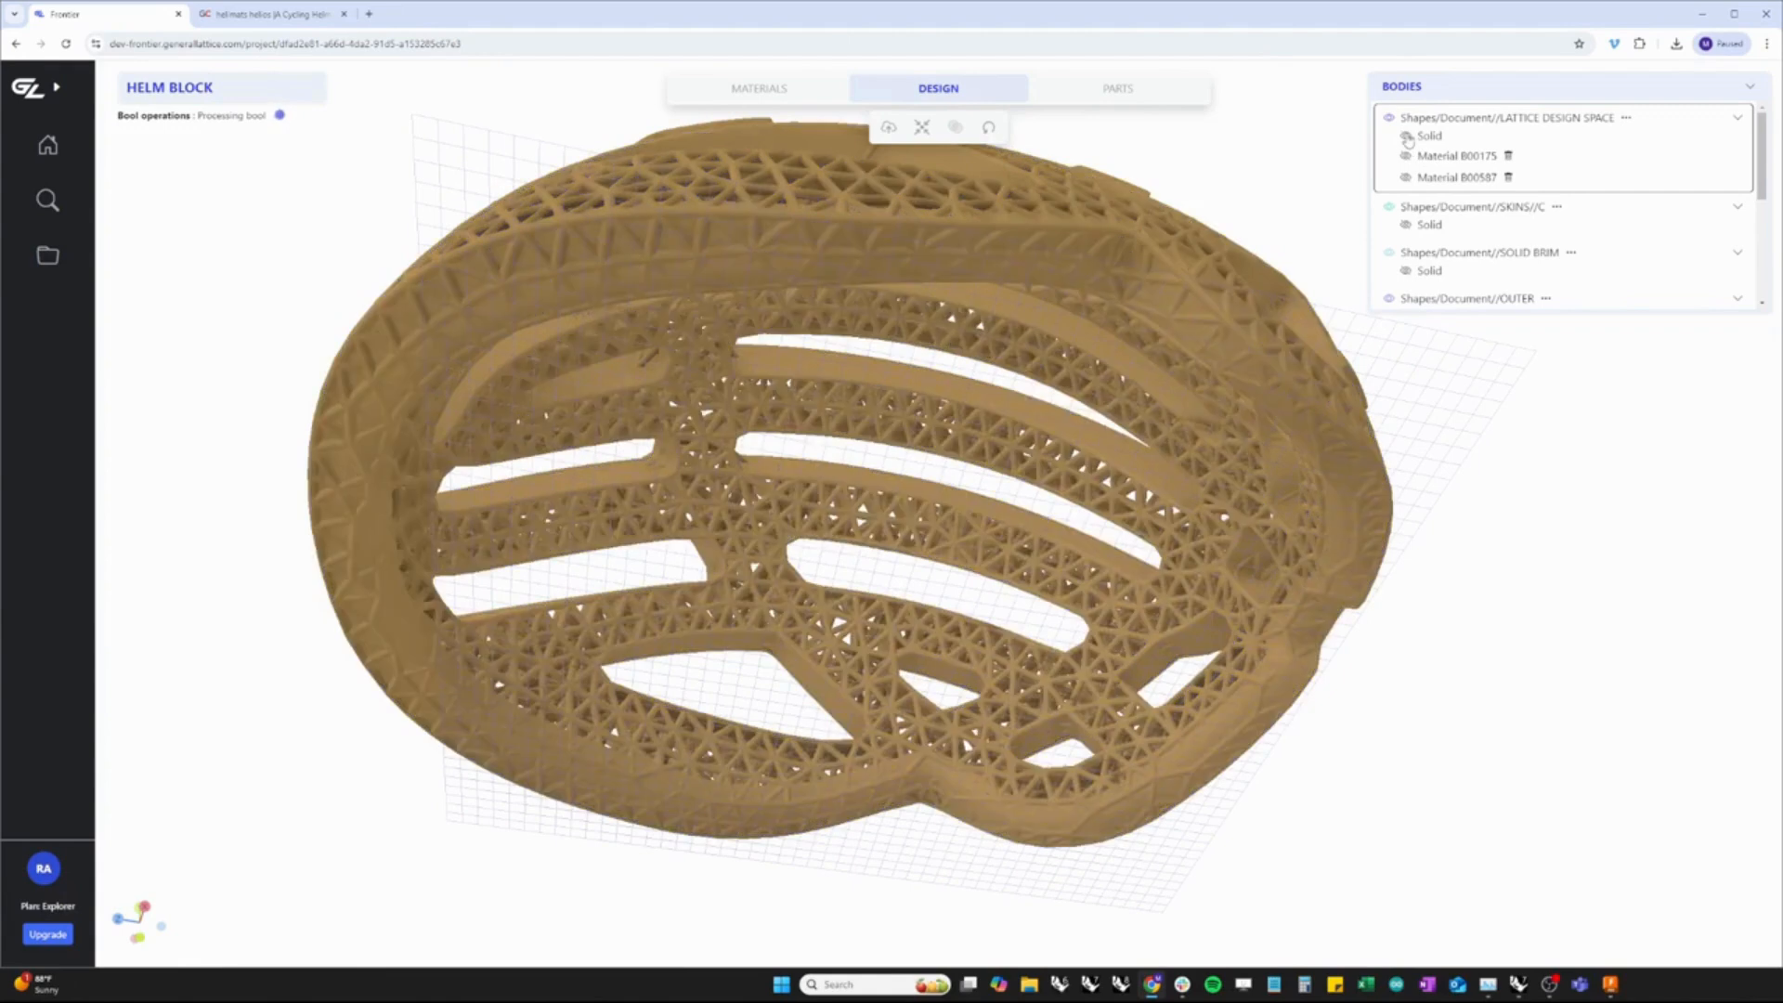
pyautogui.scroll(-5, 1465, 232)
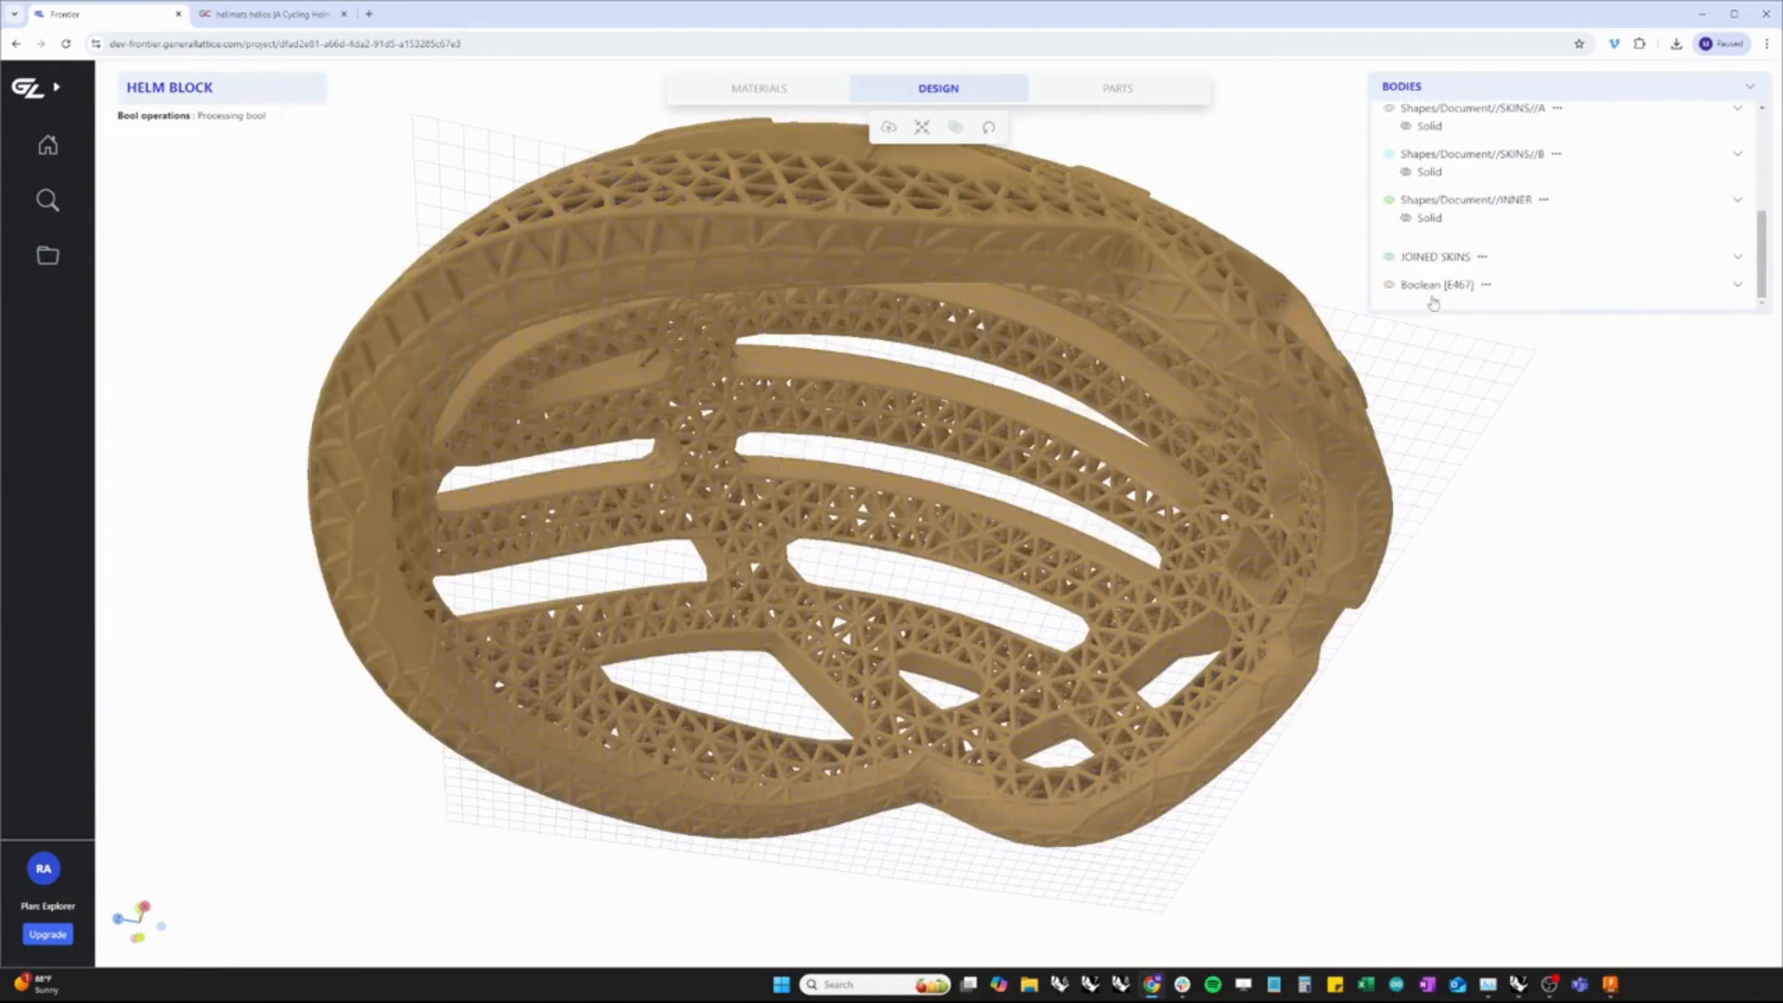
pyautogui.click(1486, 287)
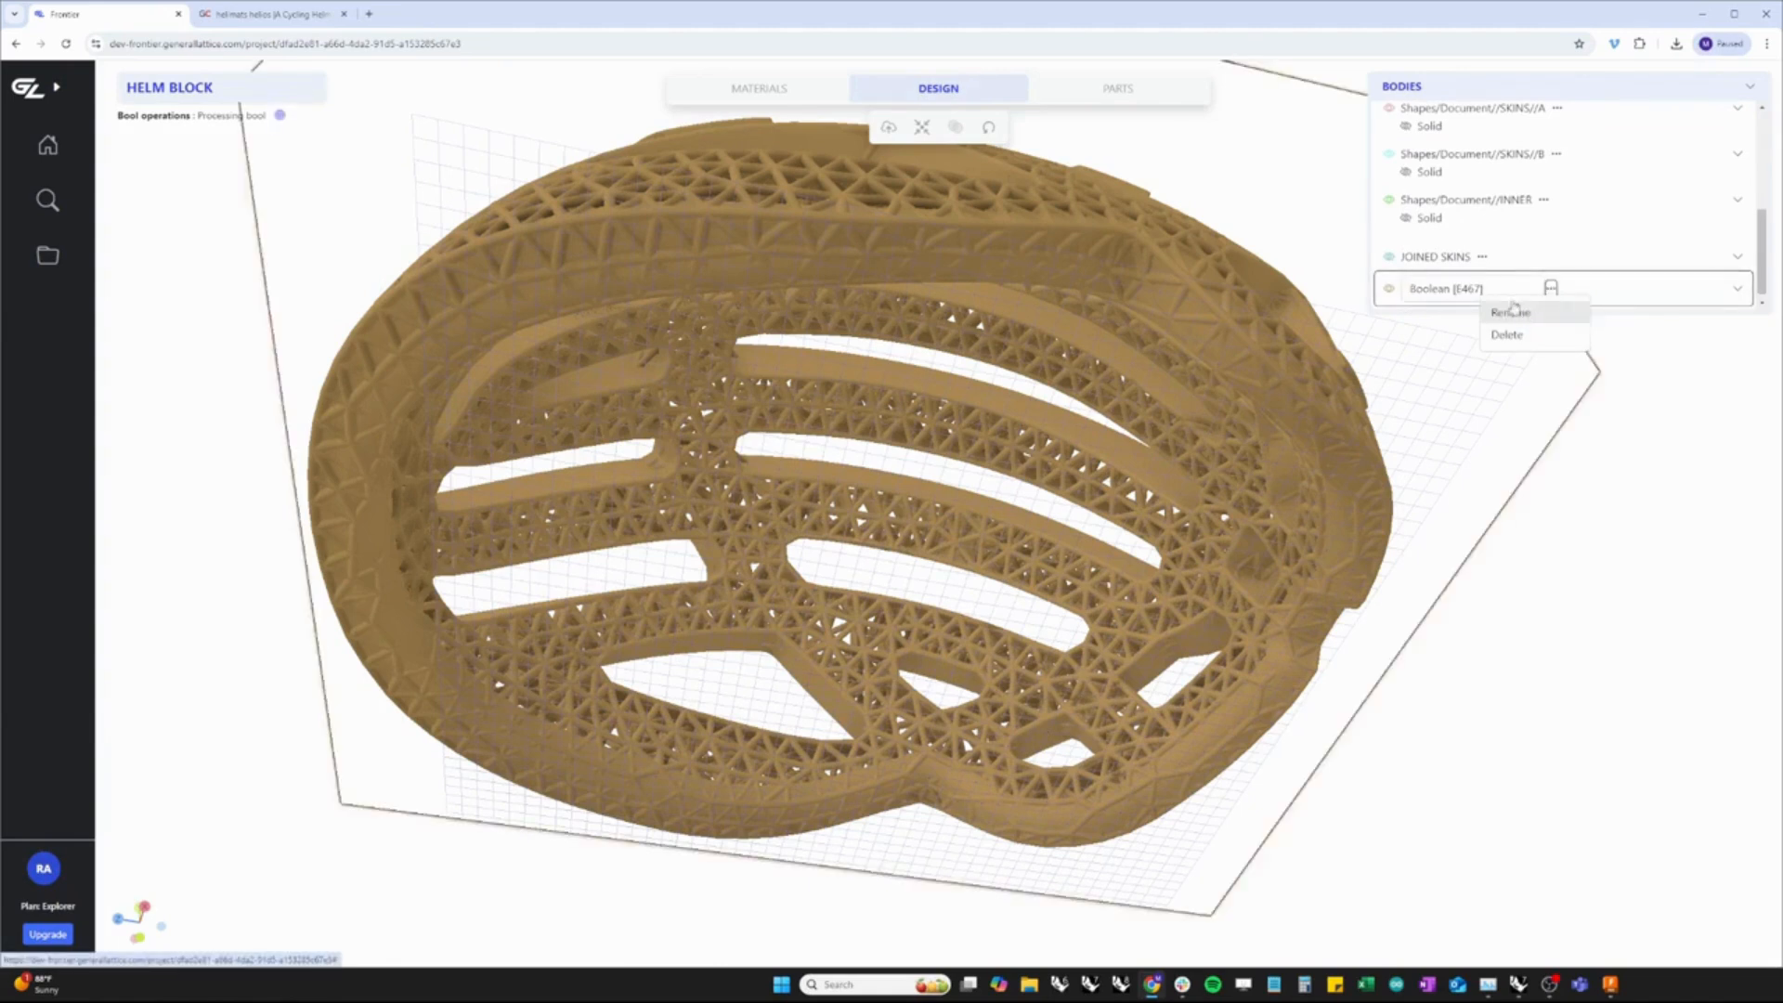
pyautogui.doubleClick(1490, 289)
pyautogui.write('LATTICE')
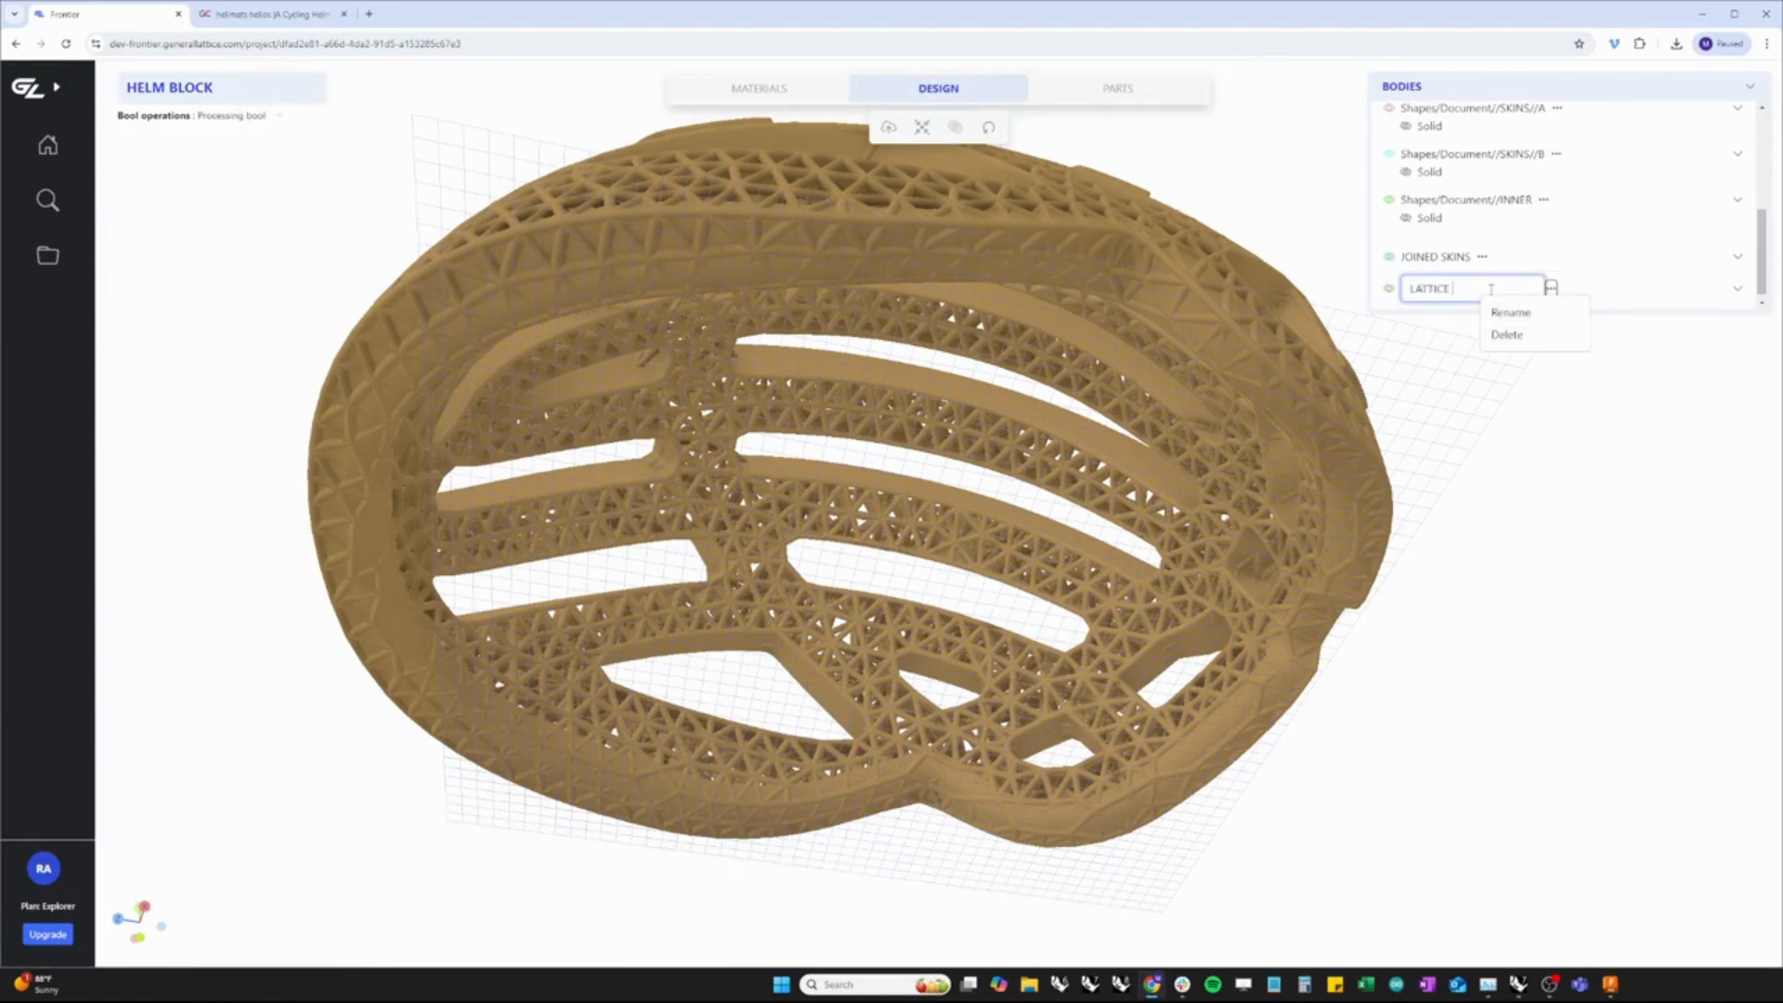
pyautogui.write(' W/ FEATURES')
pyautogui.press('Return')
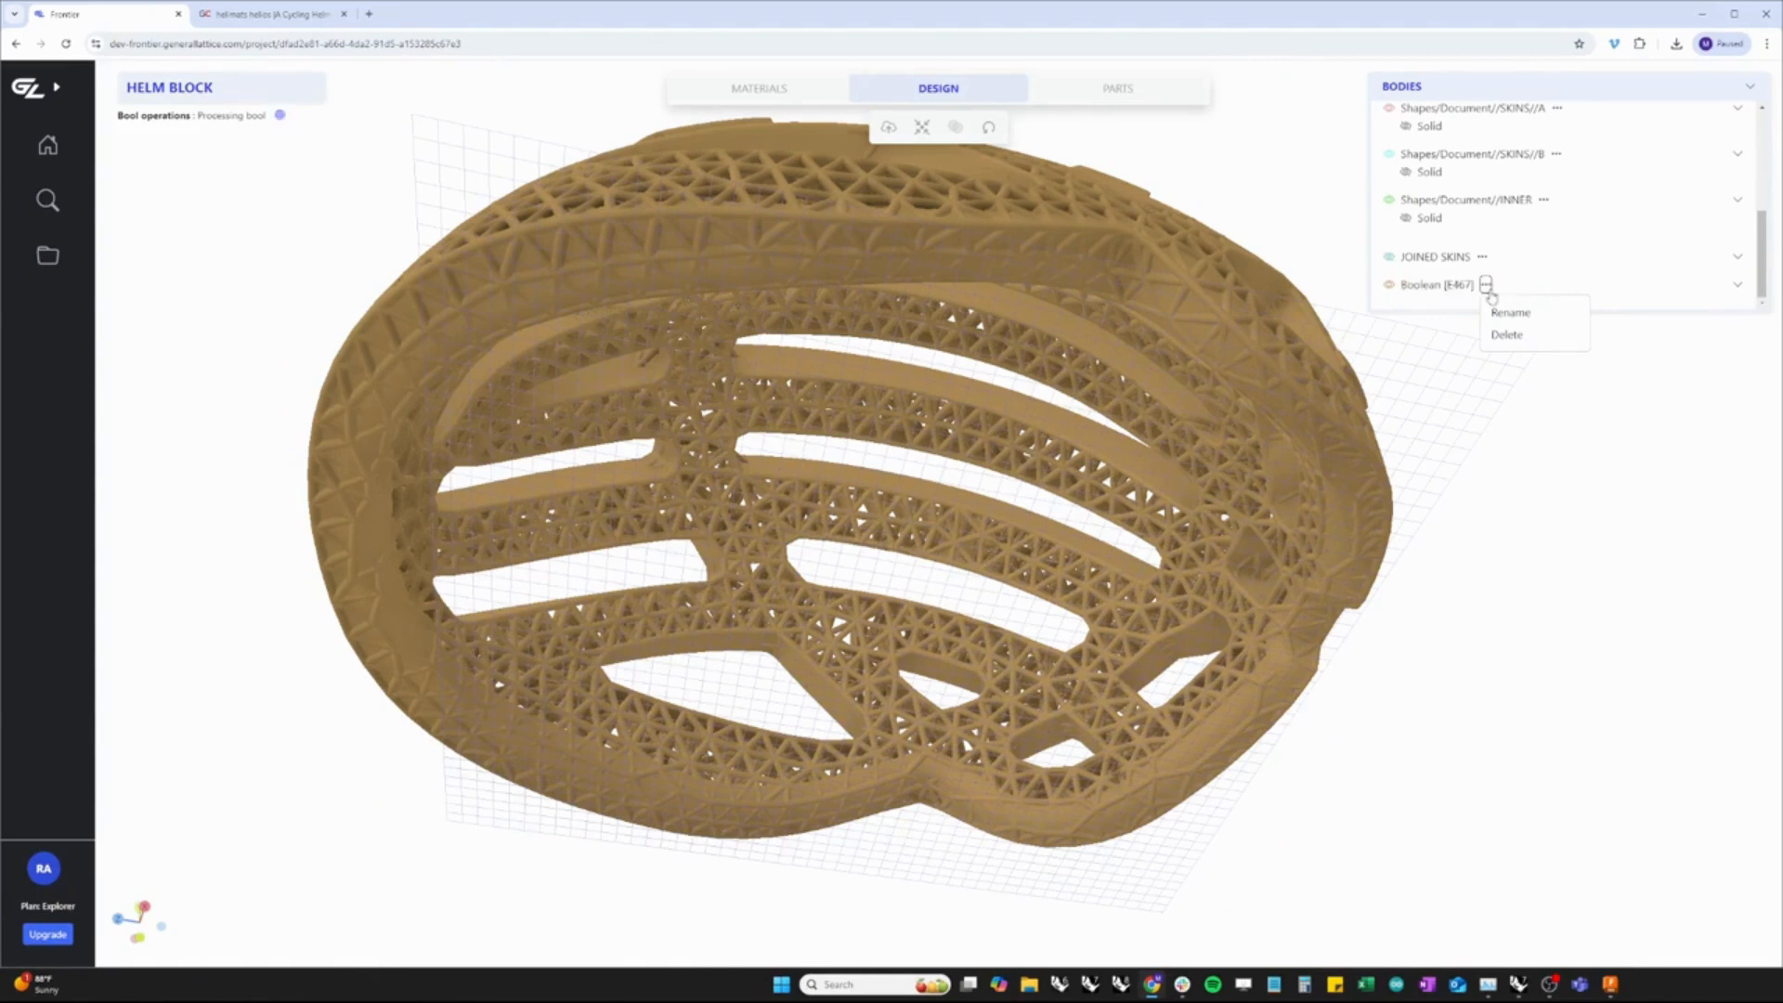
pyautogui.click(1570, 410)
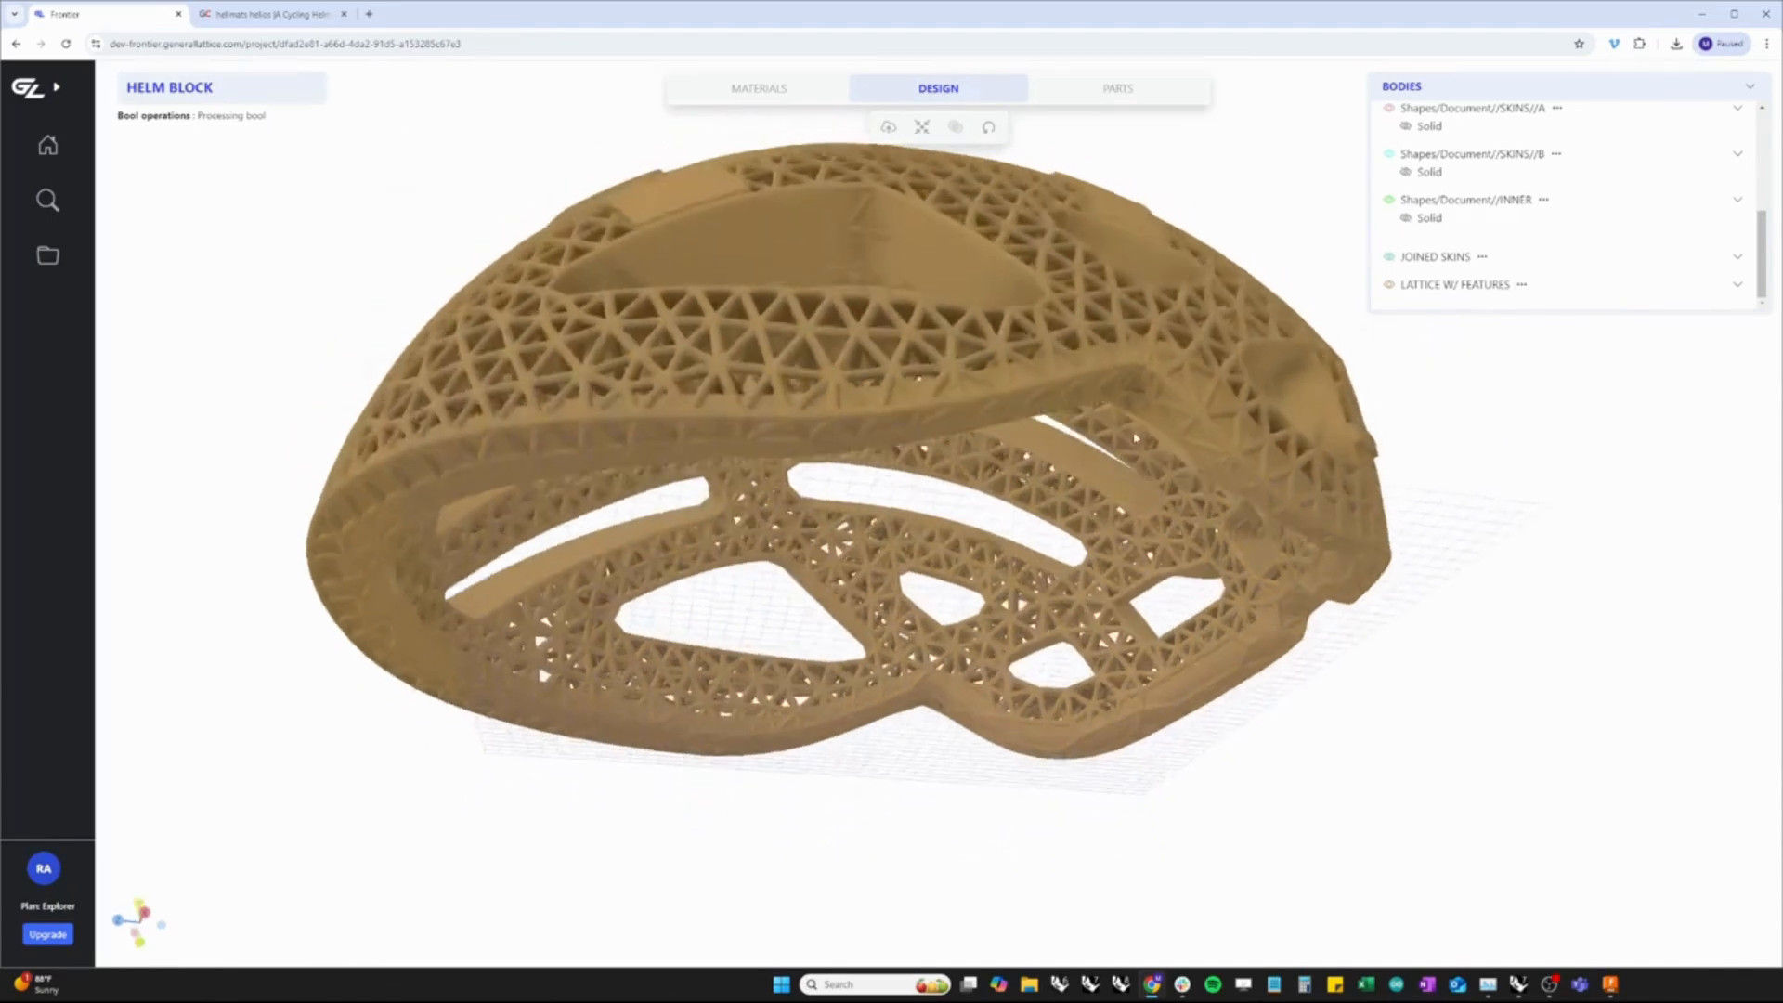
# Hide the LATTICE W/ FEATURES body and review the JOINED SKINS and LATTICE W/ FEATURES entries in the project's parts list
pyautogui.click(1389, 288)
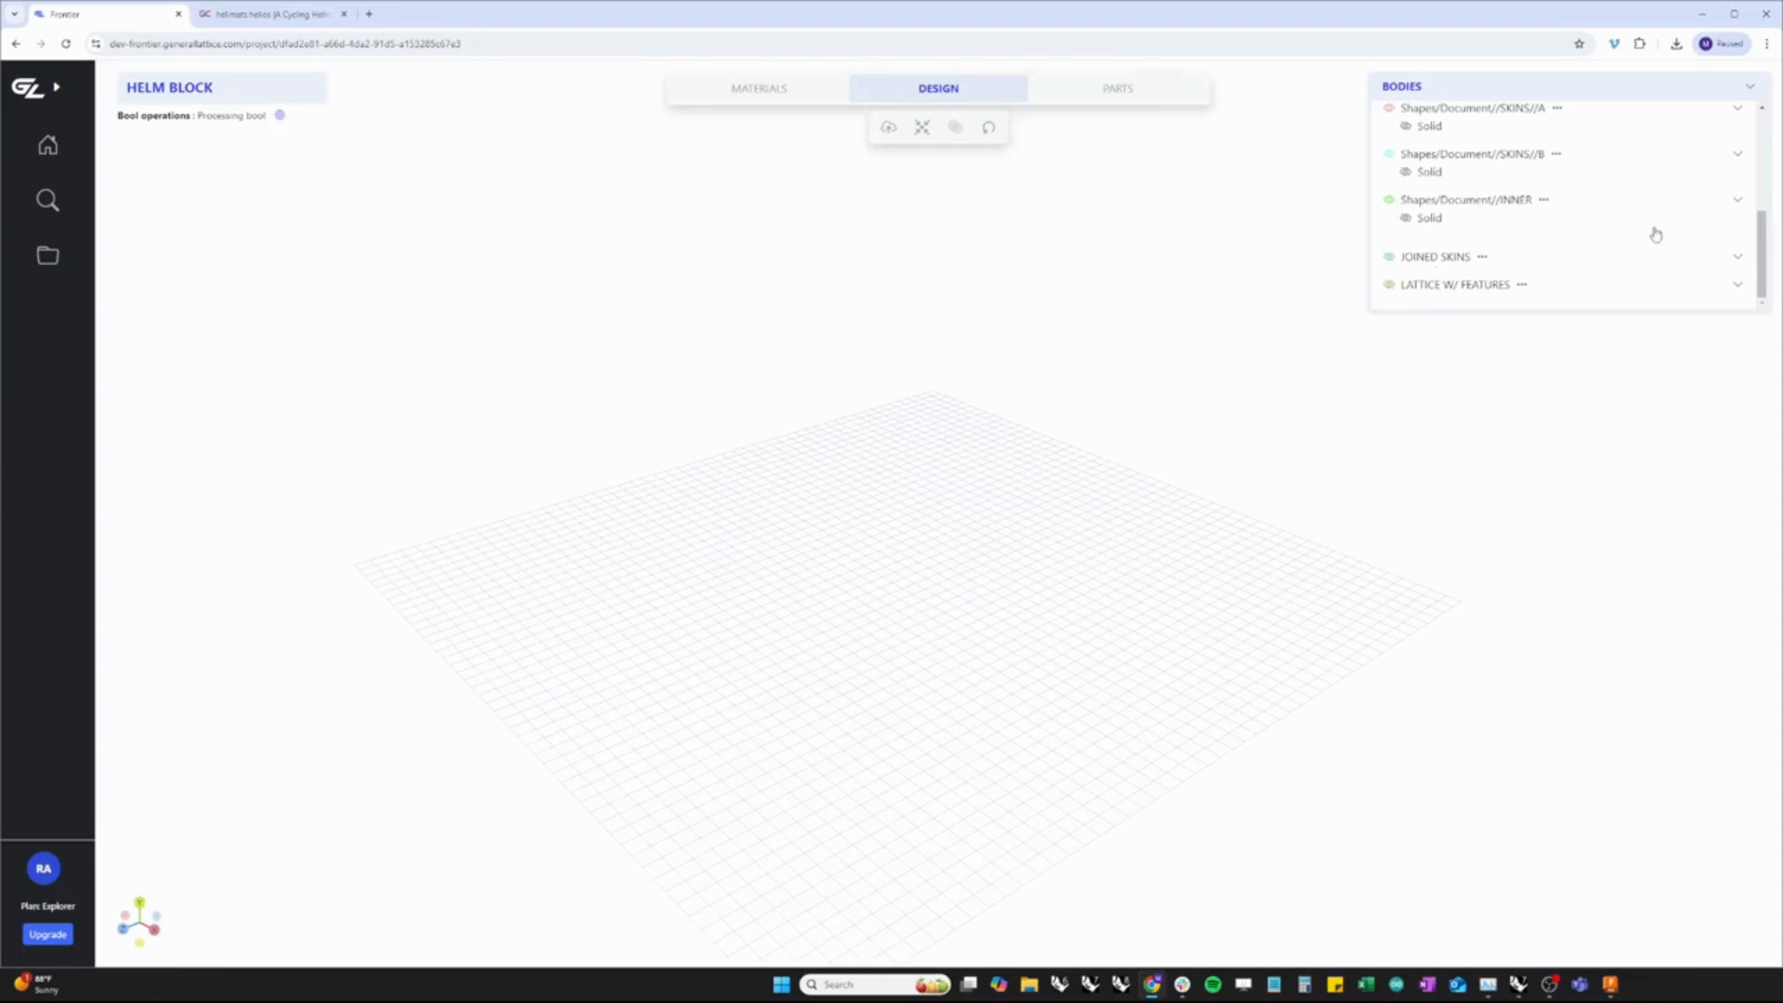
pyautogui.click(1120, 100)
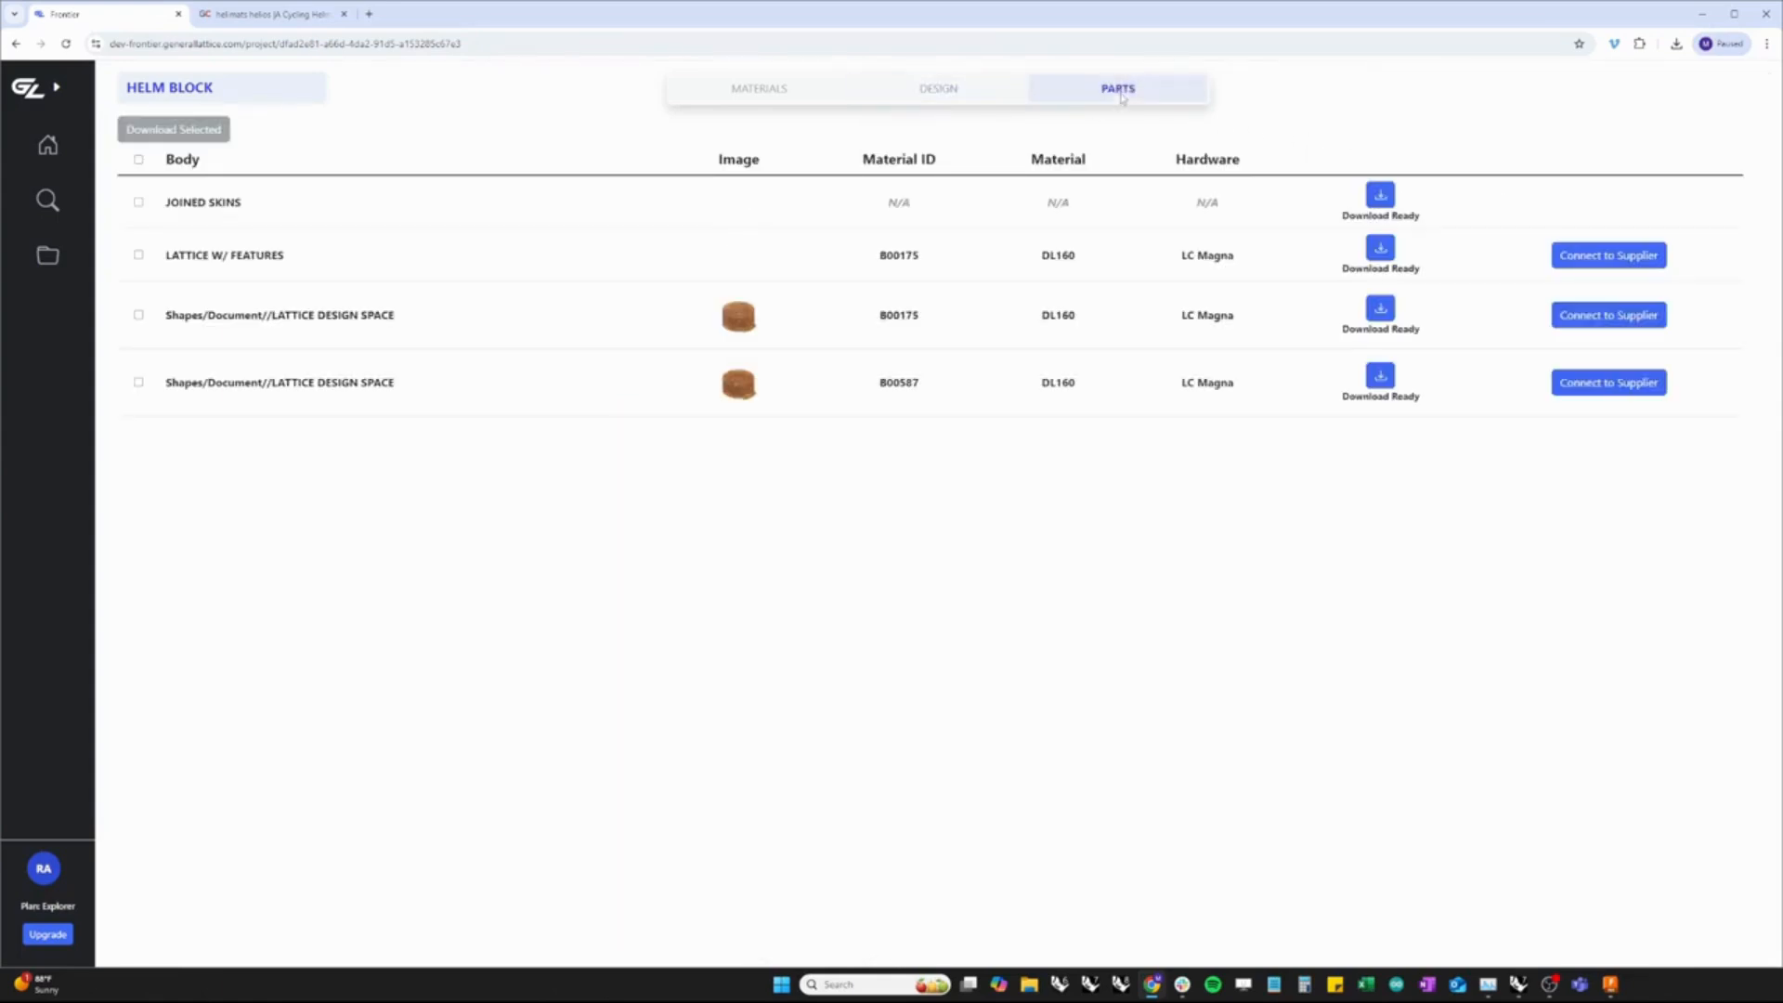
pyautogui.click(140, 204)
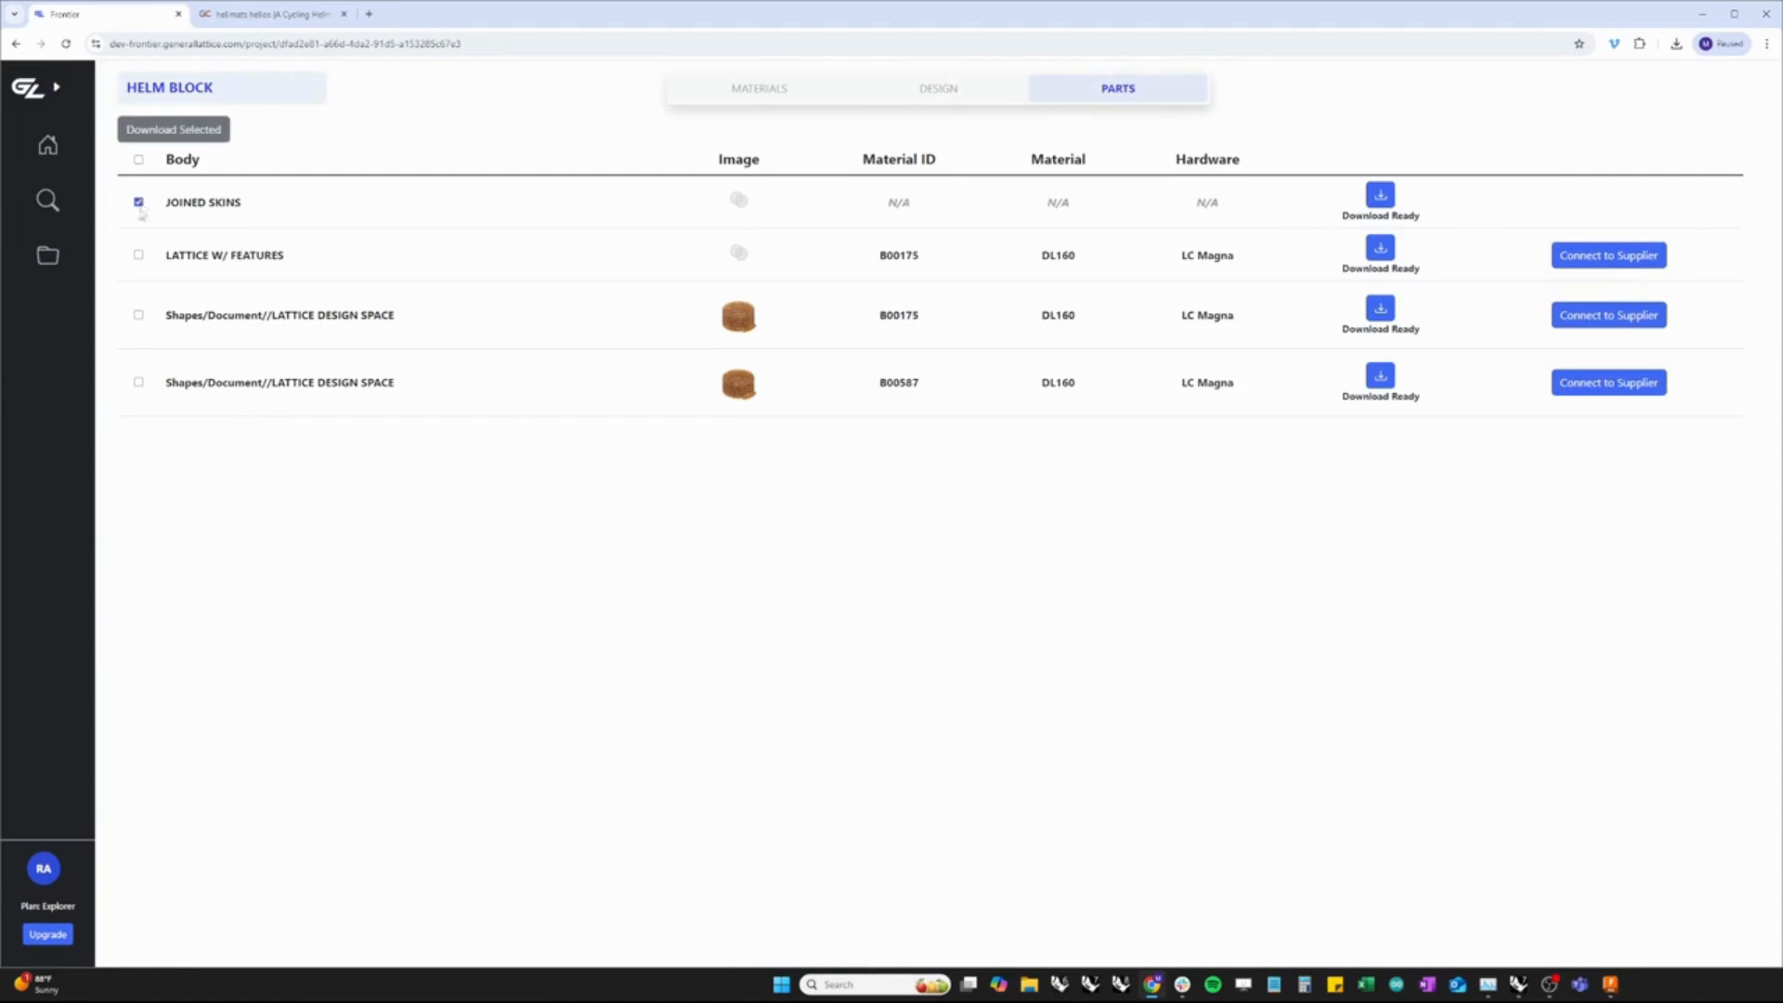
pyautogui.click(139, 257)
pyautogui.click(139, 204)
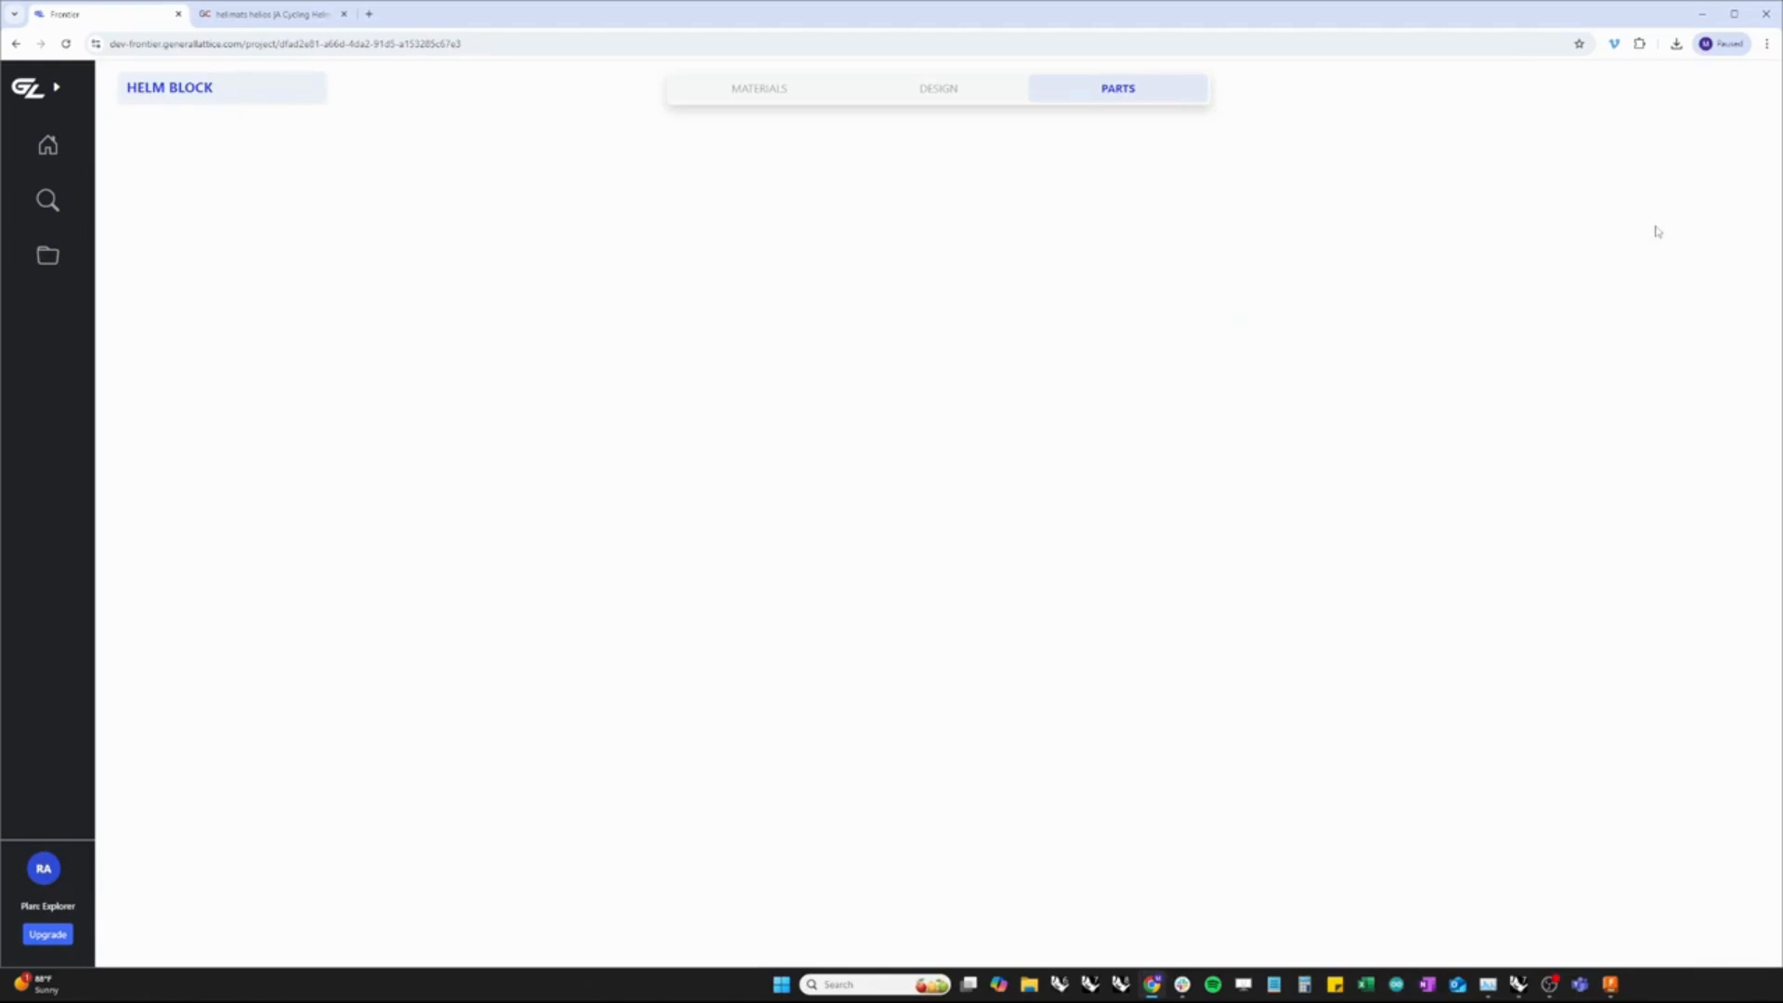
# Return to the design view and inspect the intersected helmet lattice from above and from the side
pyautogui.click(988, 97)
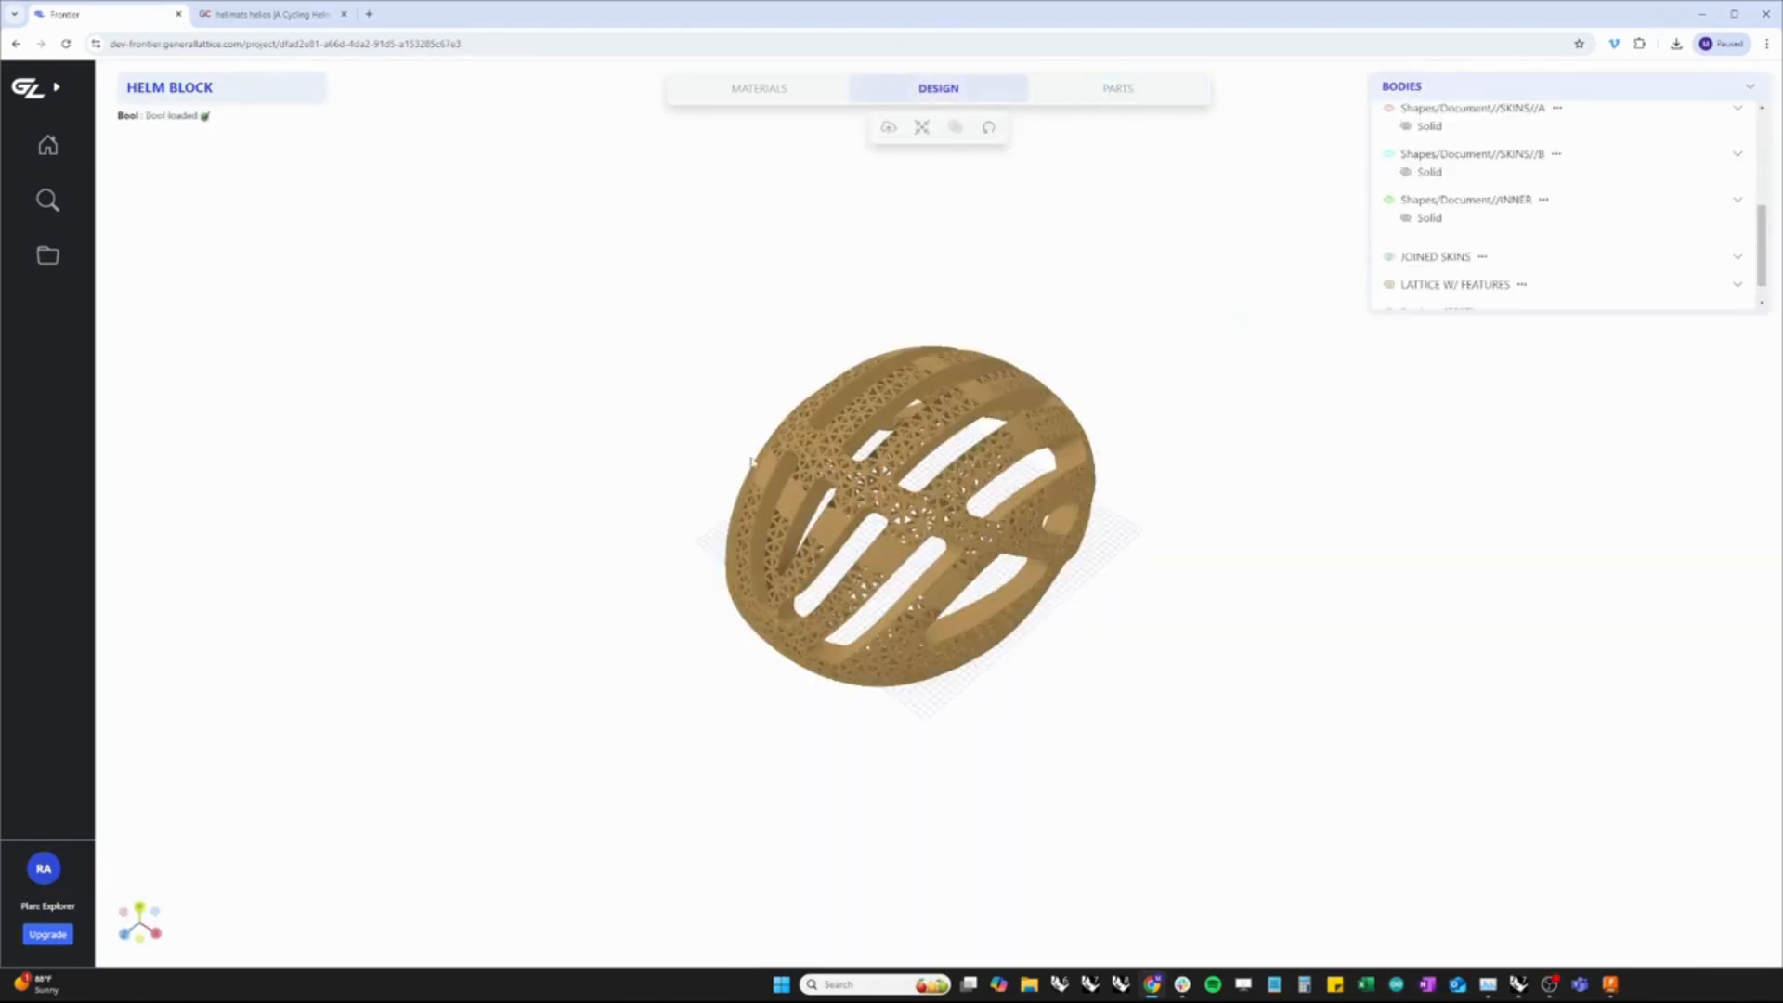
pyautogui.scroll(8, 939, 638)
pyautogui.moveTo(939, 637); pyautogui.dragTo(951, 649, button='right')
pyautogui.moveTo(952, 649); pyautogui.dragTo(835, 559)
pyautogui.moveTo(855, 433); pyautogui.dragTo(1297, 475)
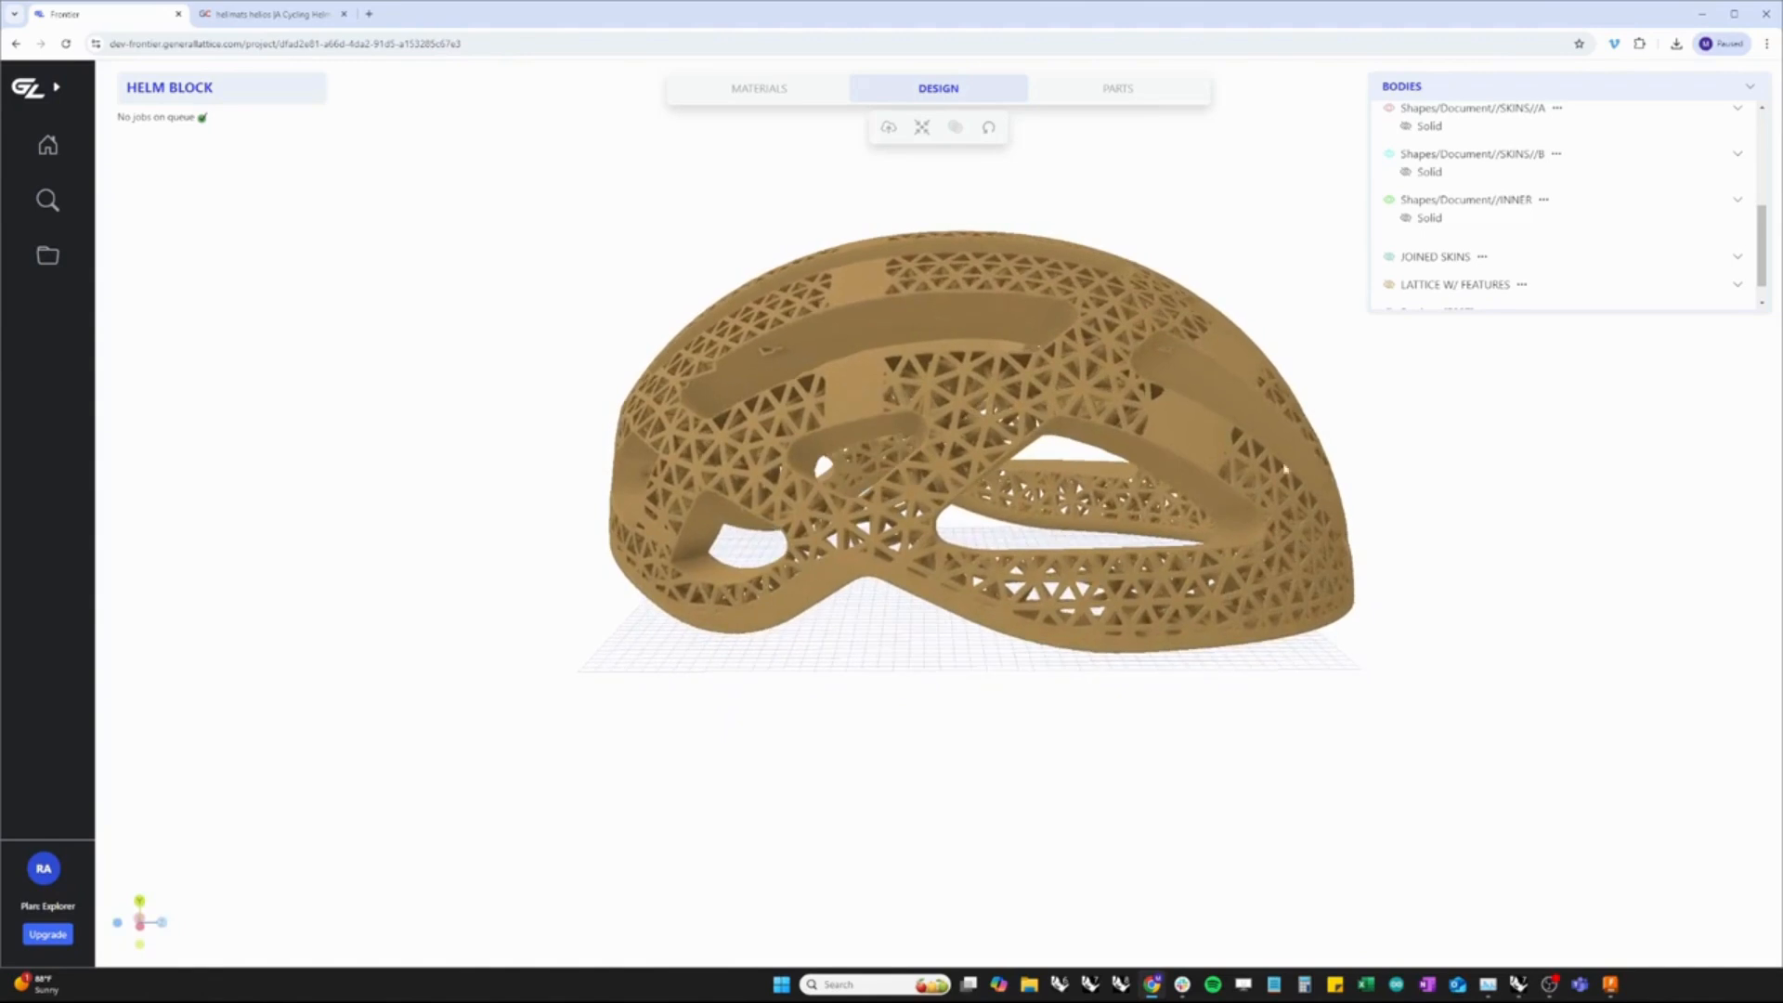
pyautogui.moveTo(1139, 536); pyautogui.dragTo(1026, 613)
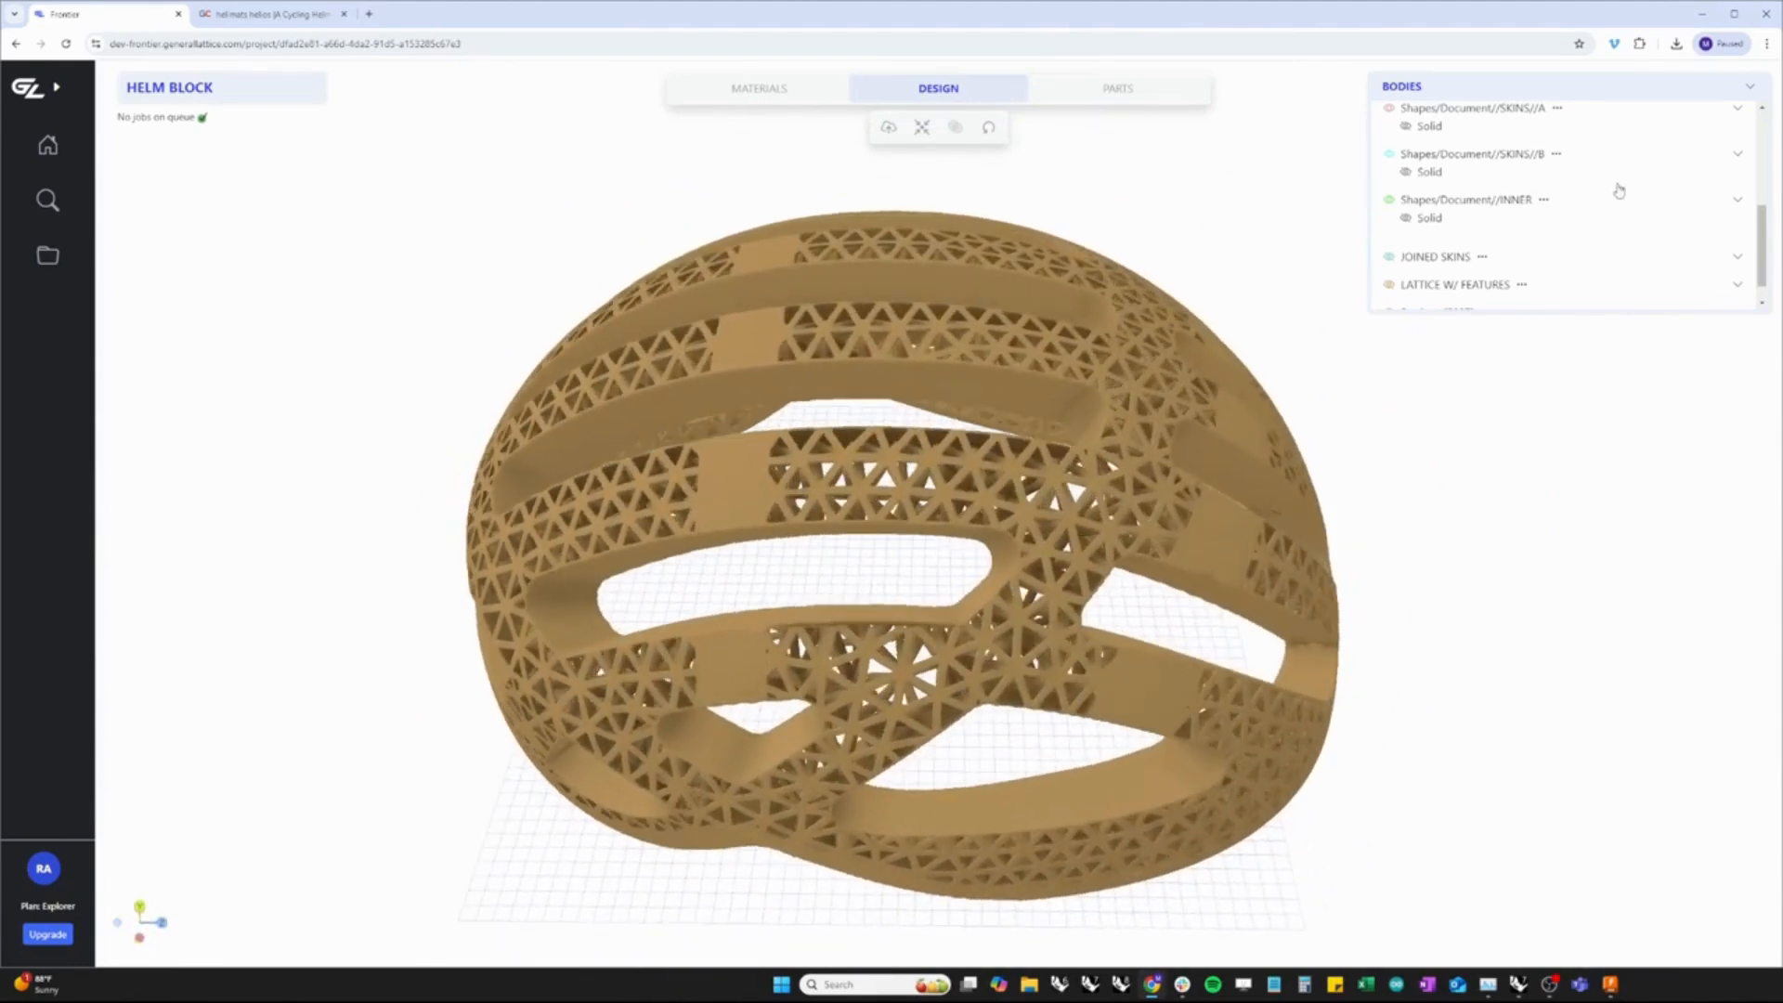
# Compare the intersected helmet with the LATTICE W/ FEATURES body, hide that body again and inspect the helmet's front and inside
pyautogui.scroll(-1, 1490, 246)
pyautogui.click(1390, 260)
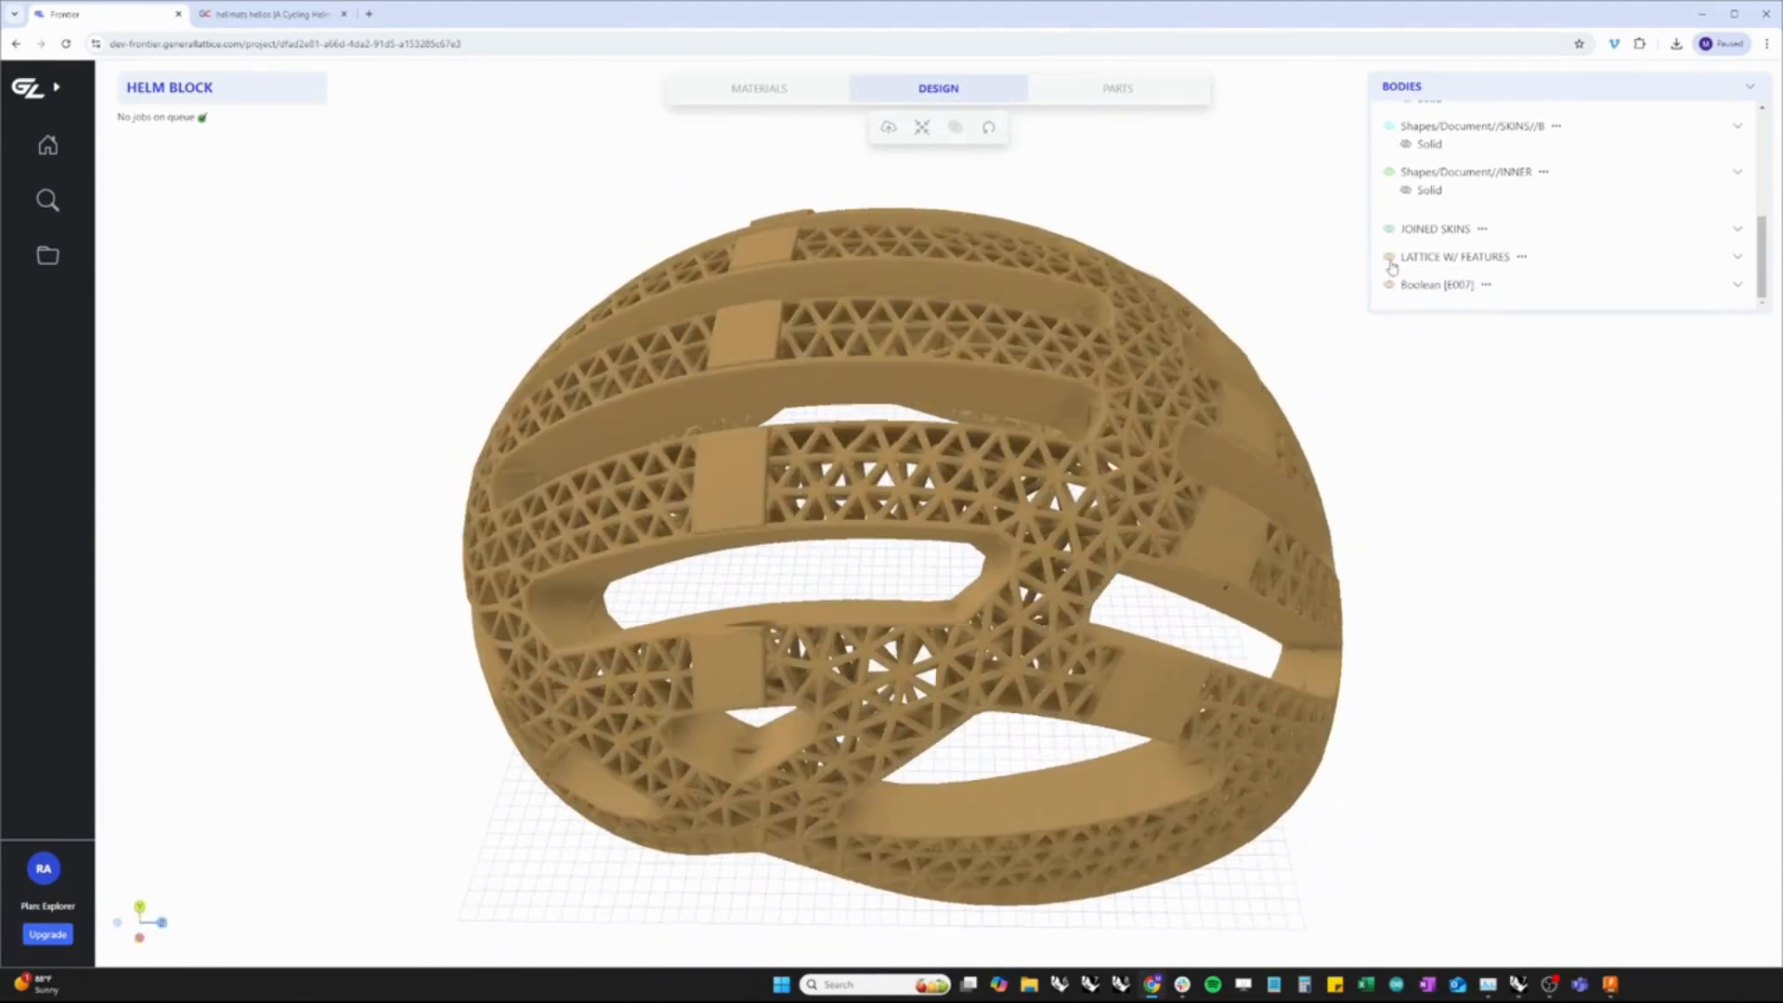
pyautogui.click(1390, 261)
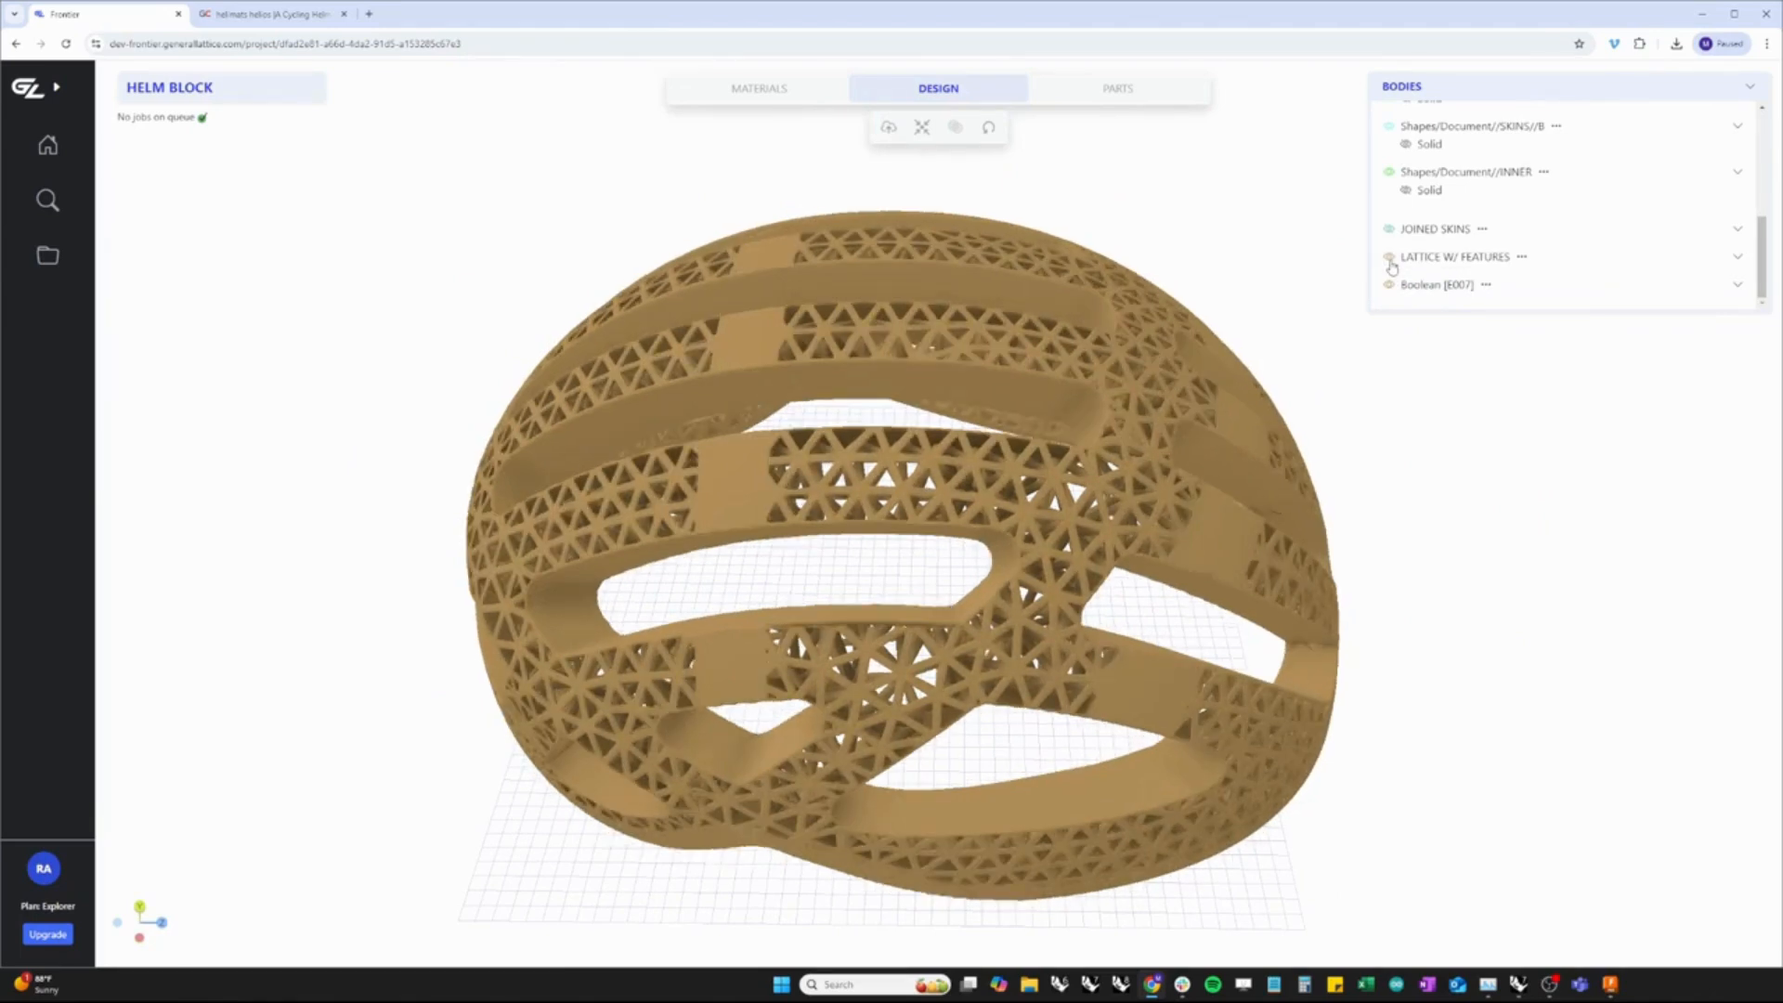
pyautogui.moveTo(1362, 360); pyautogui.dragTo(1169, 401)
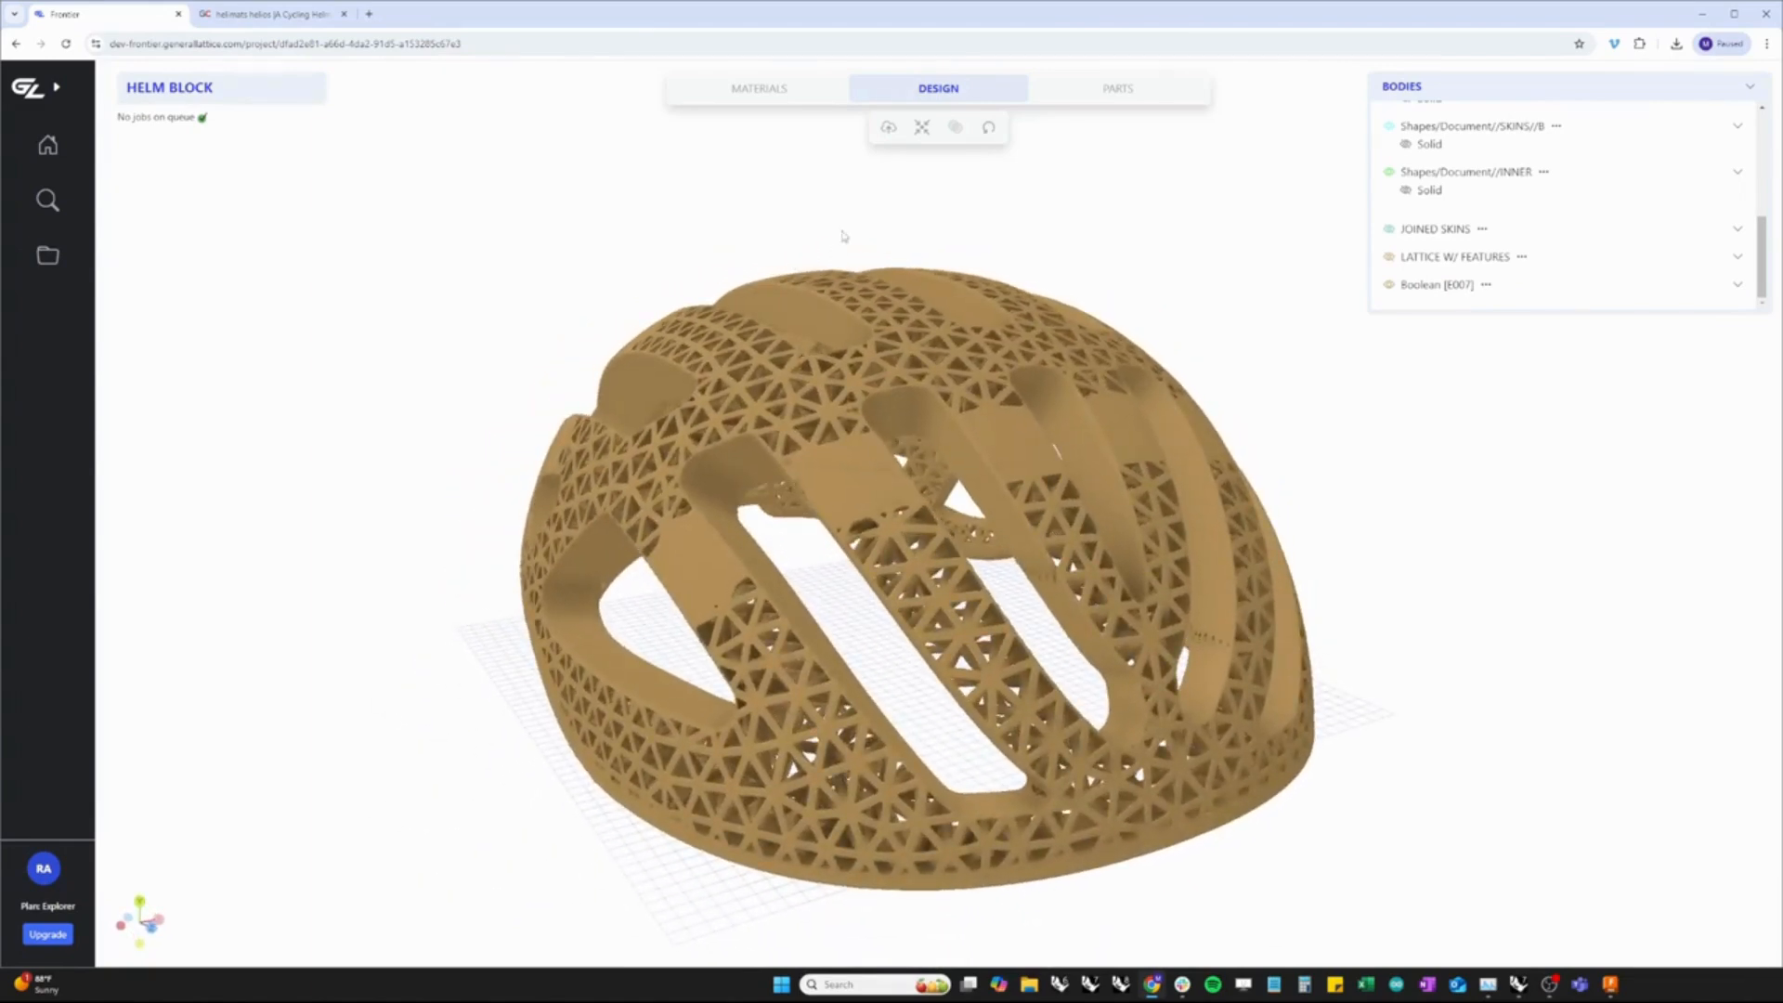
pyautogui.moveTo(1373, 485); pyautogui.dragTo(1301, 349)
# Show the LATTICE DESIGN SPACE solid over the intersected helmet to compare their surfaces, and hide it again
pyautogui.scroll(3, 1485, 232)
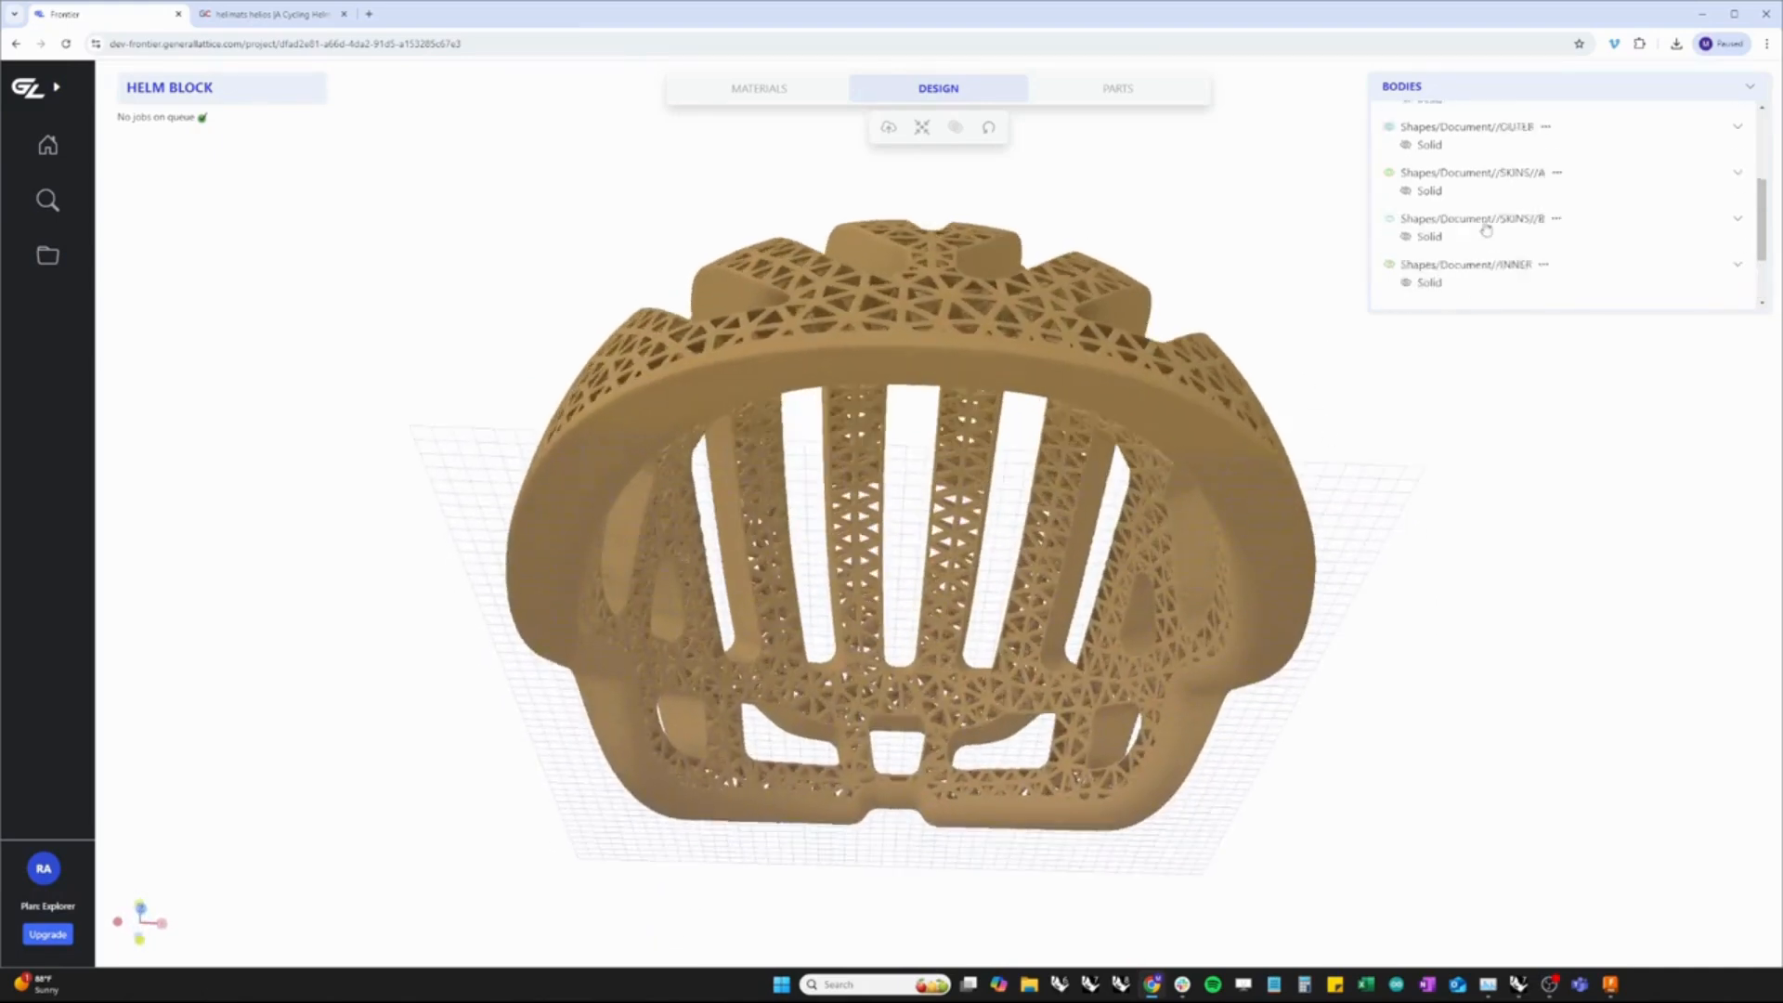
pyautogui.click(1406, 154)
pyautogui.moveTo(1166, 211); pyautogui.dragTo(985, 356)
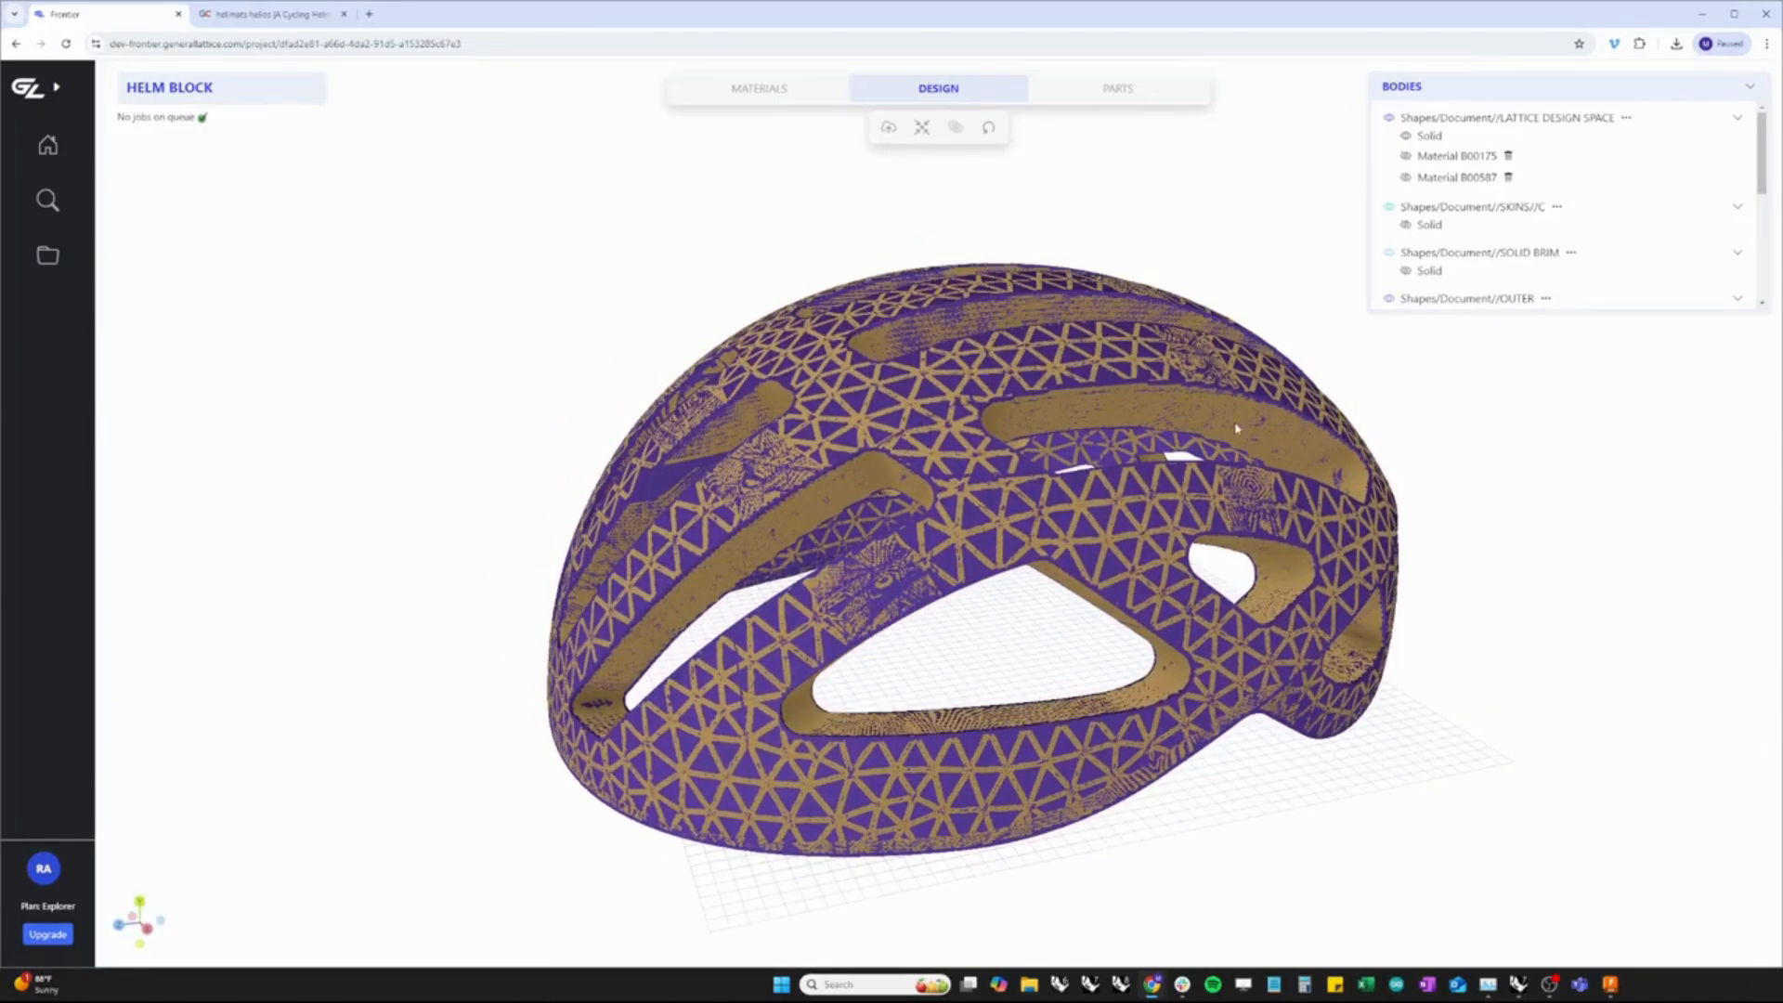
pyautogui.click(1405, 155)
# Rename the intersected Boolean body as FINAL LATTICE
pyautogui.scroll(-5, 1446, 224)
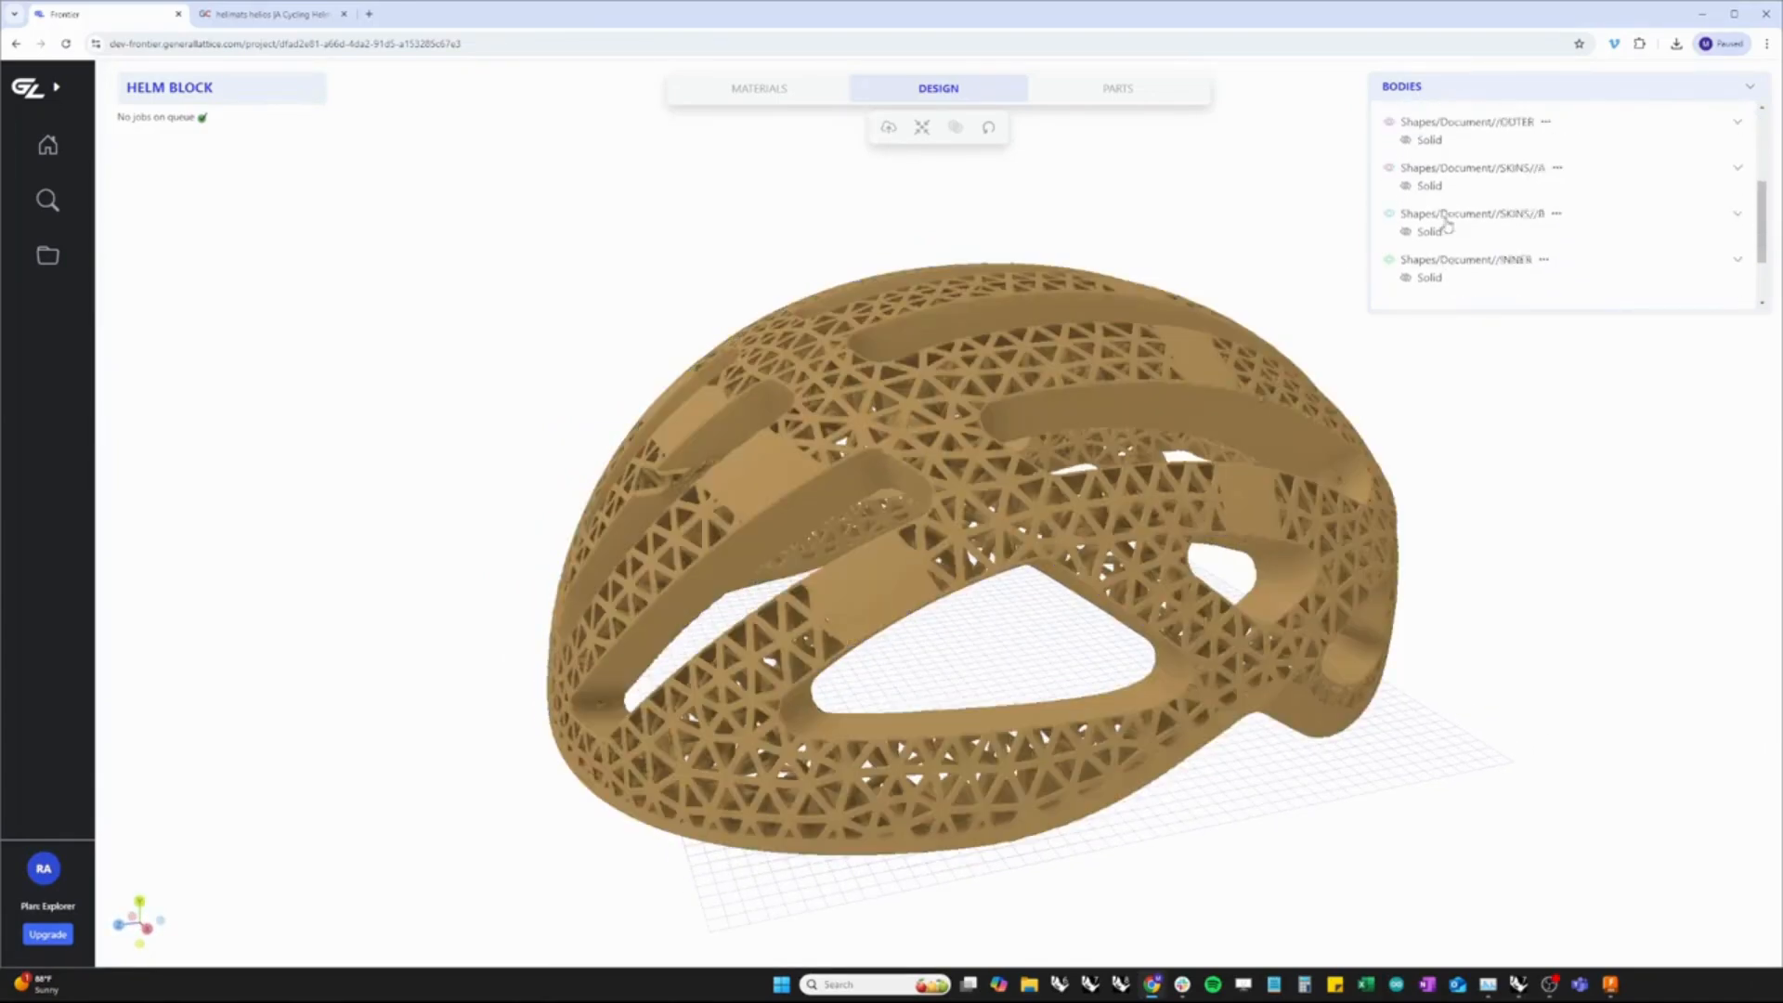
pyautogui.doubleClick(1438, 284)
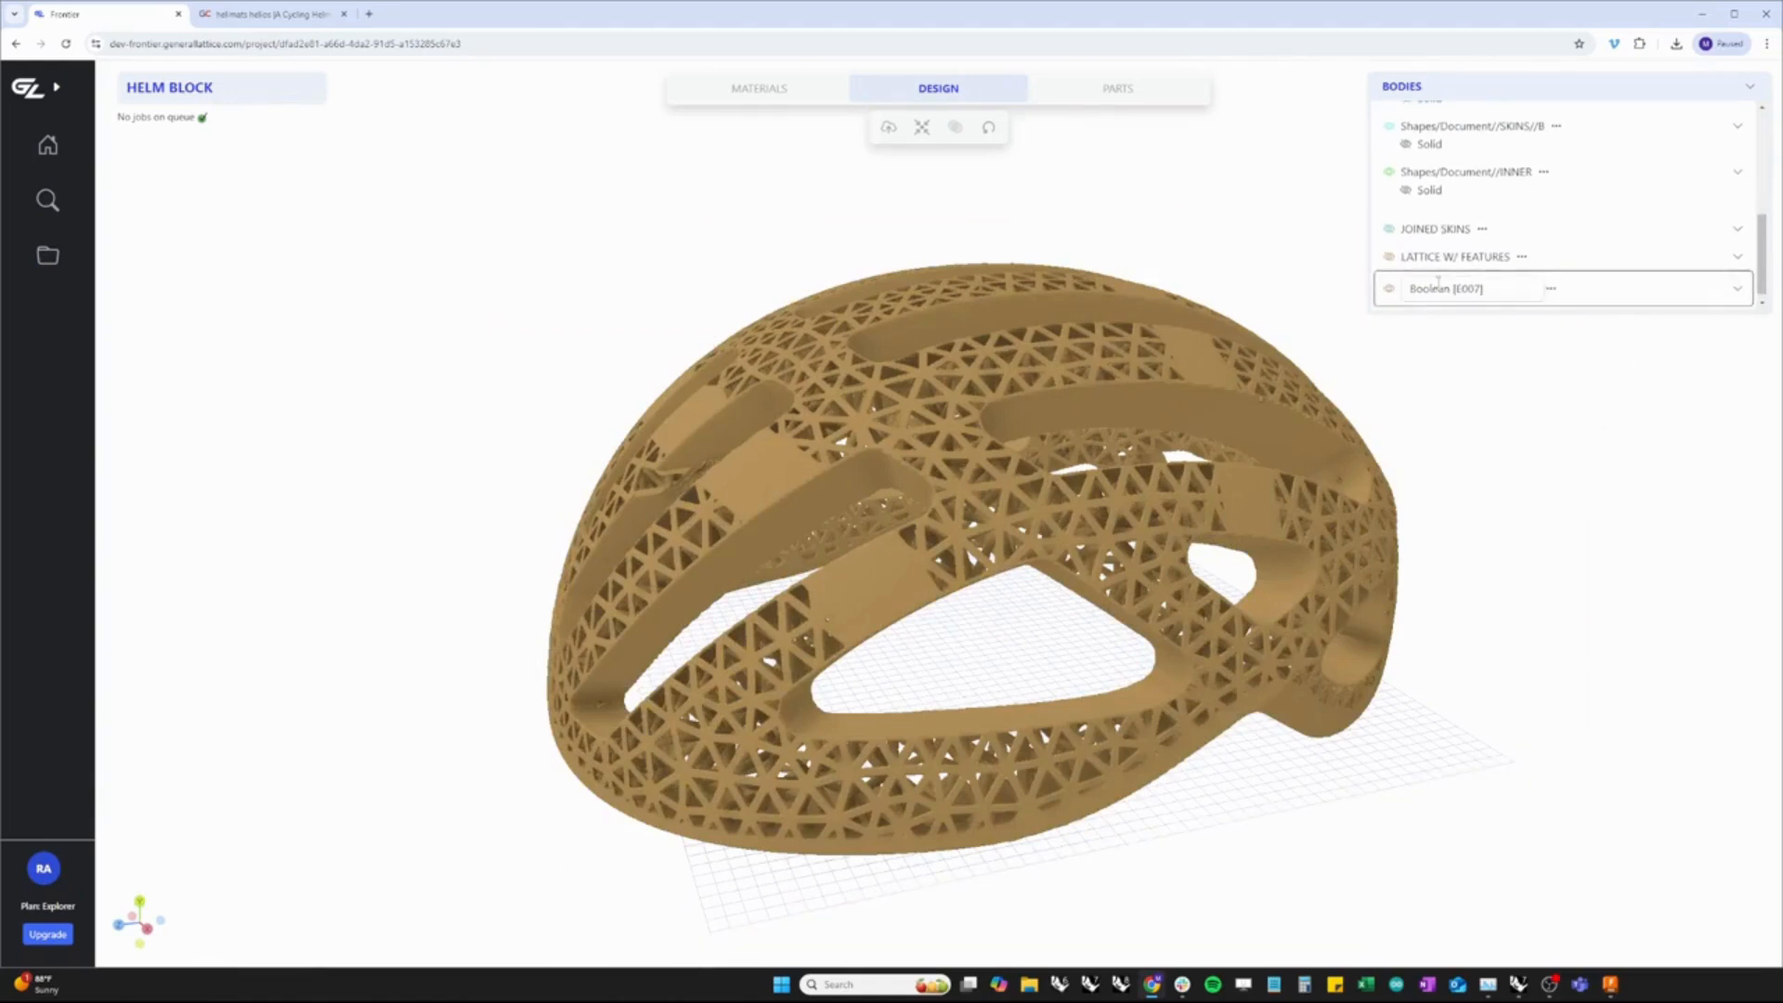
pyautogui.write('Fi')
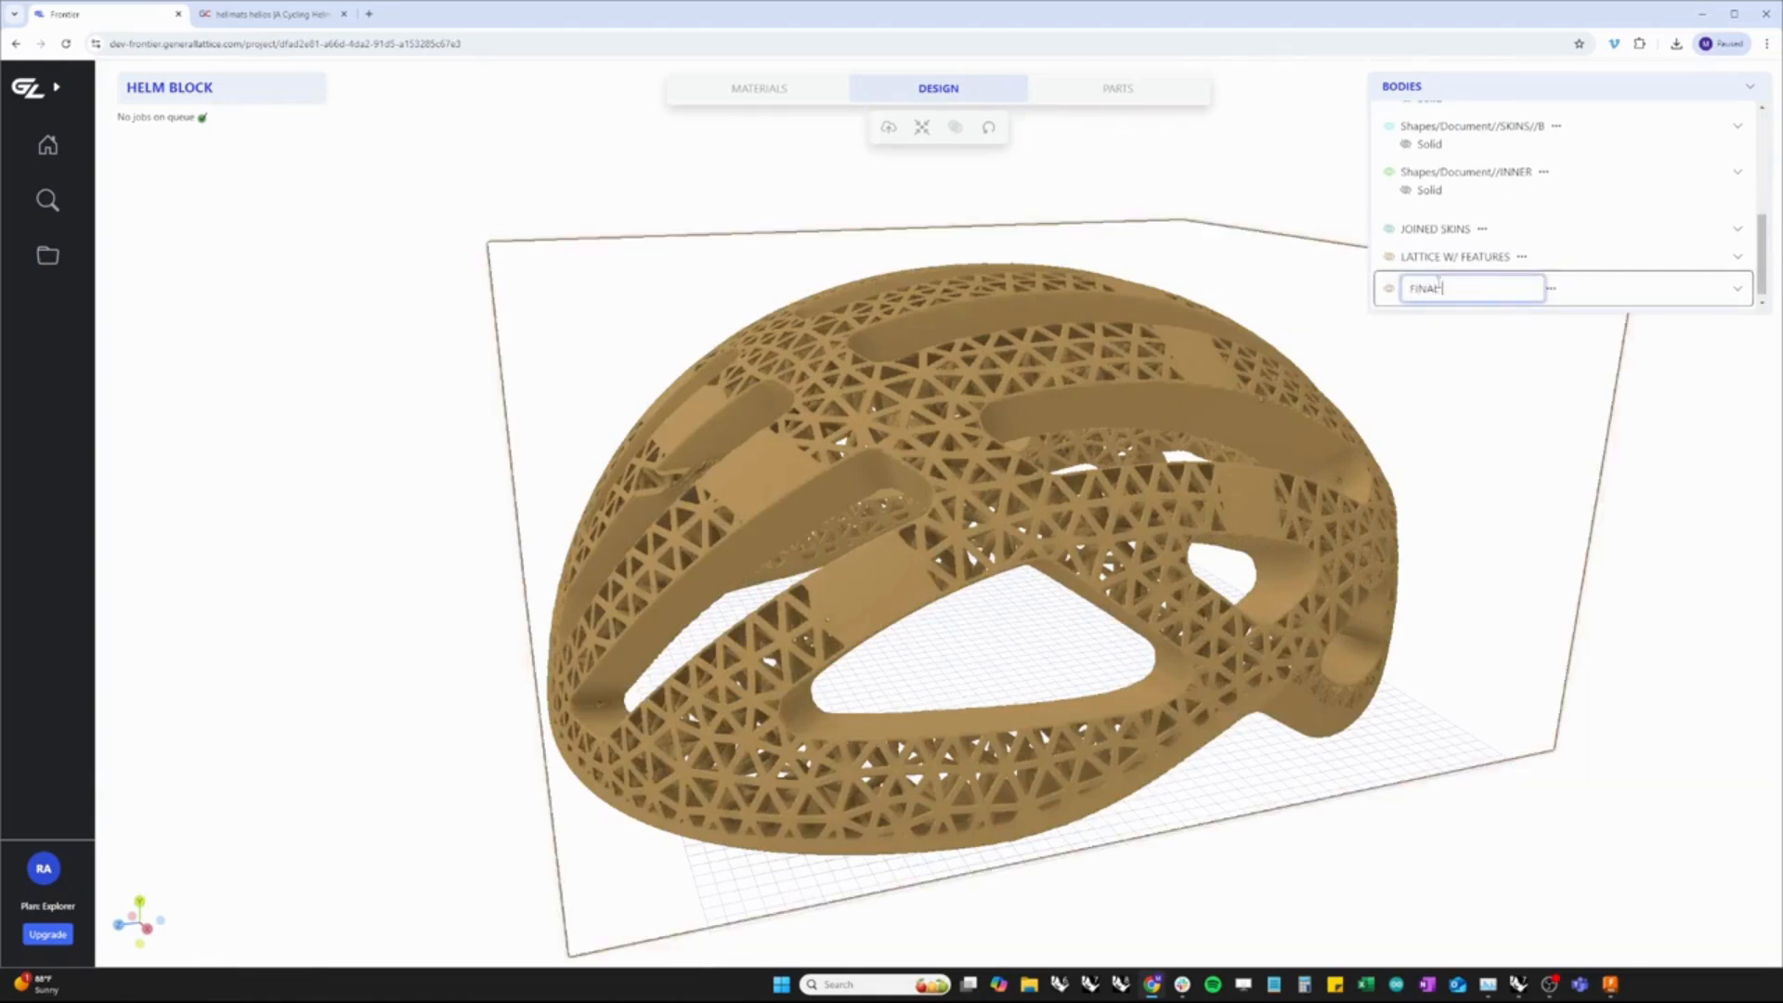
pyautogui.press('Return')
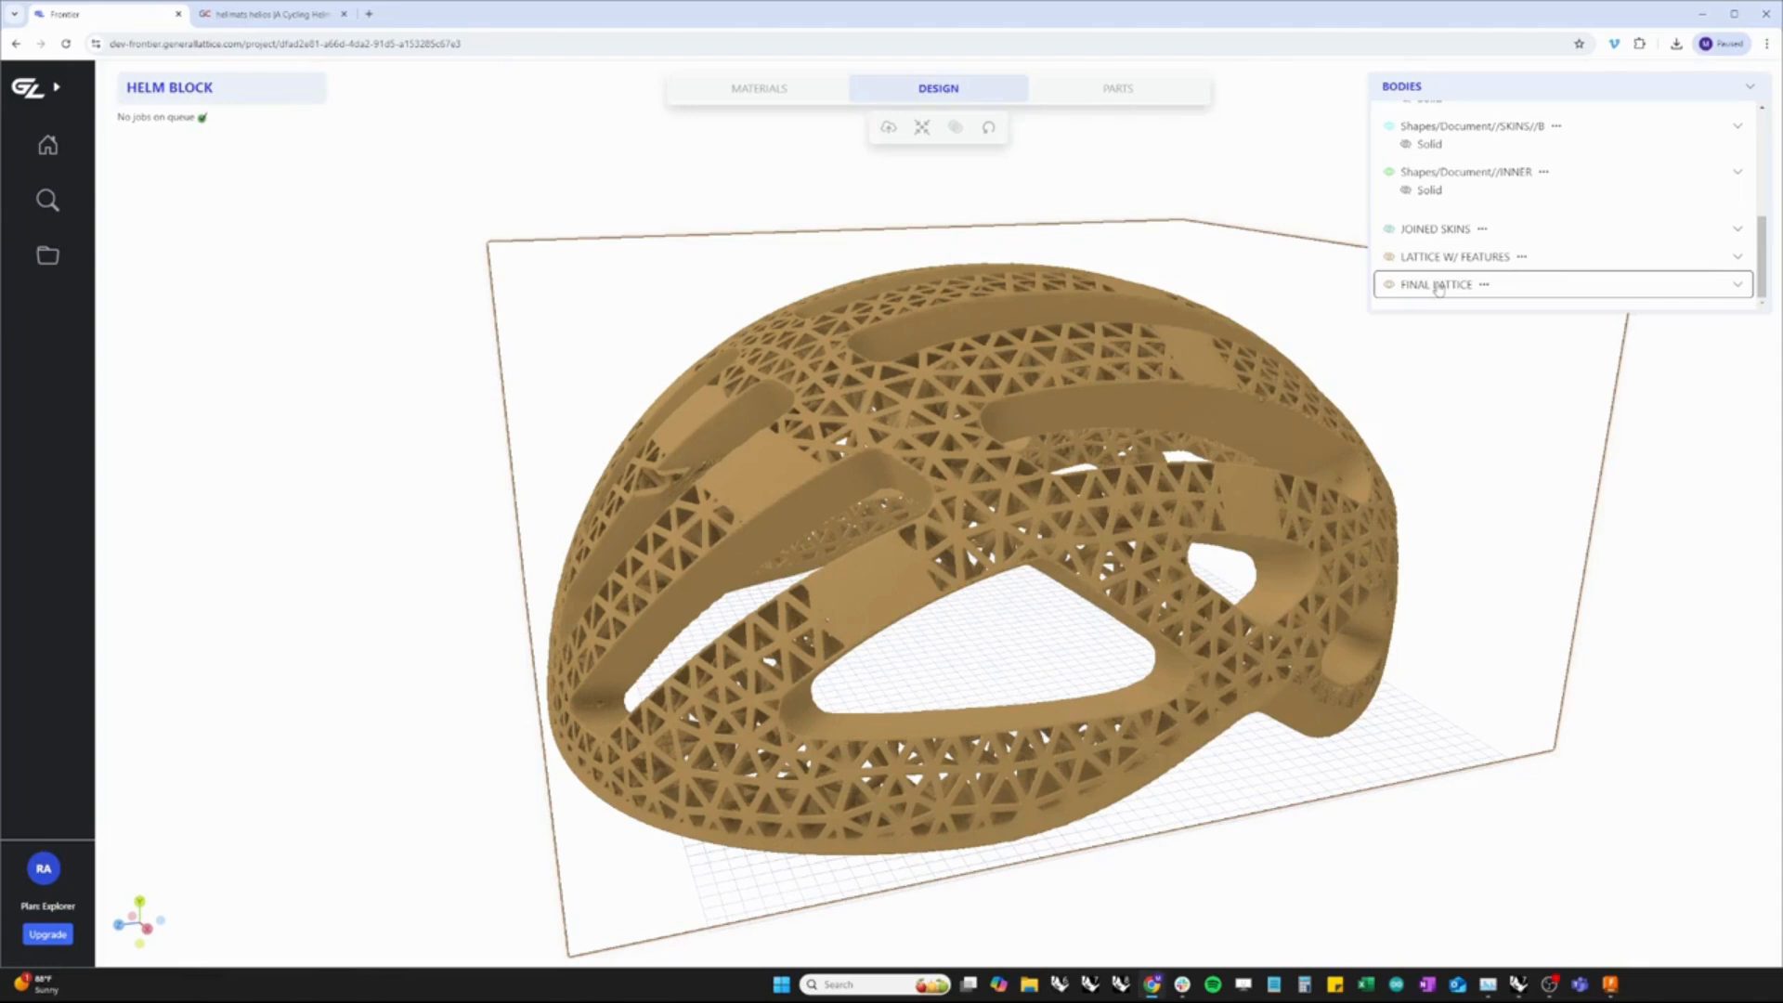
# Select the FINAL LATTICE body in the project's parts list and download it
pyautogui.click(1139, 90)
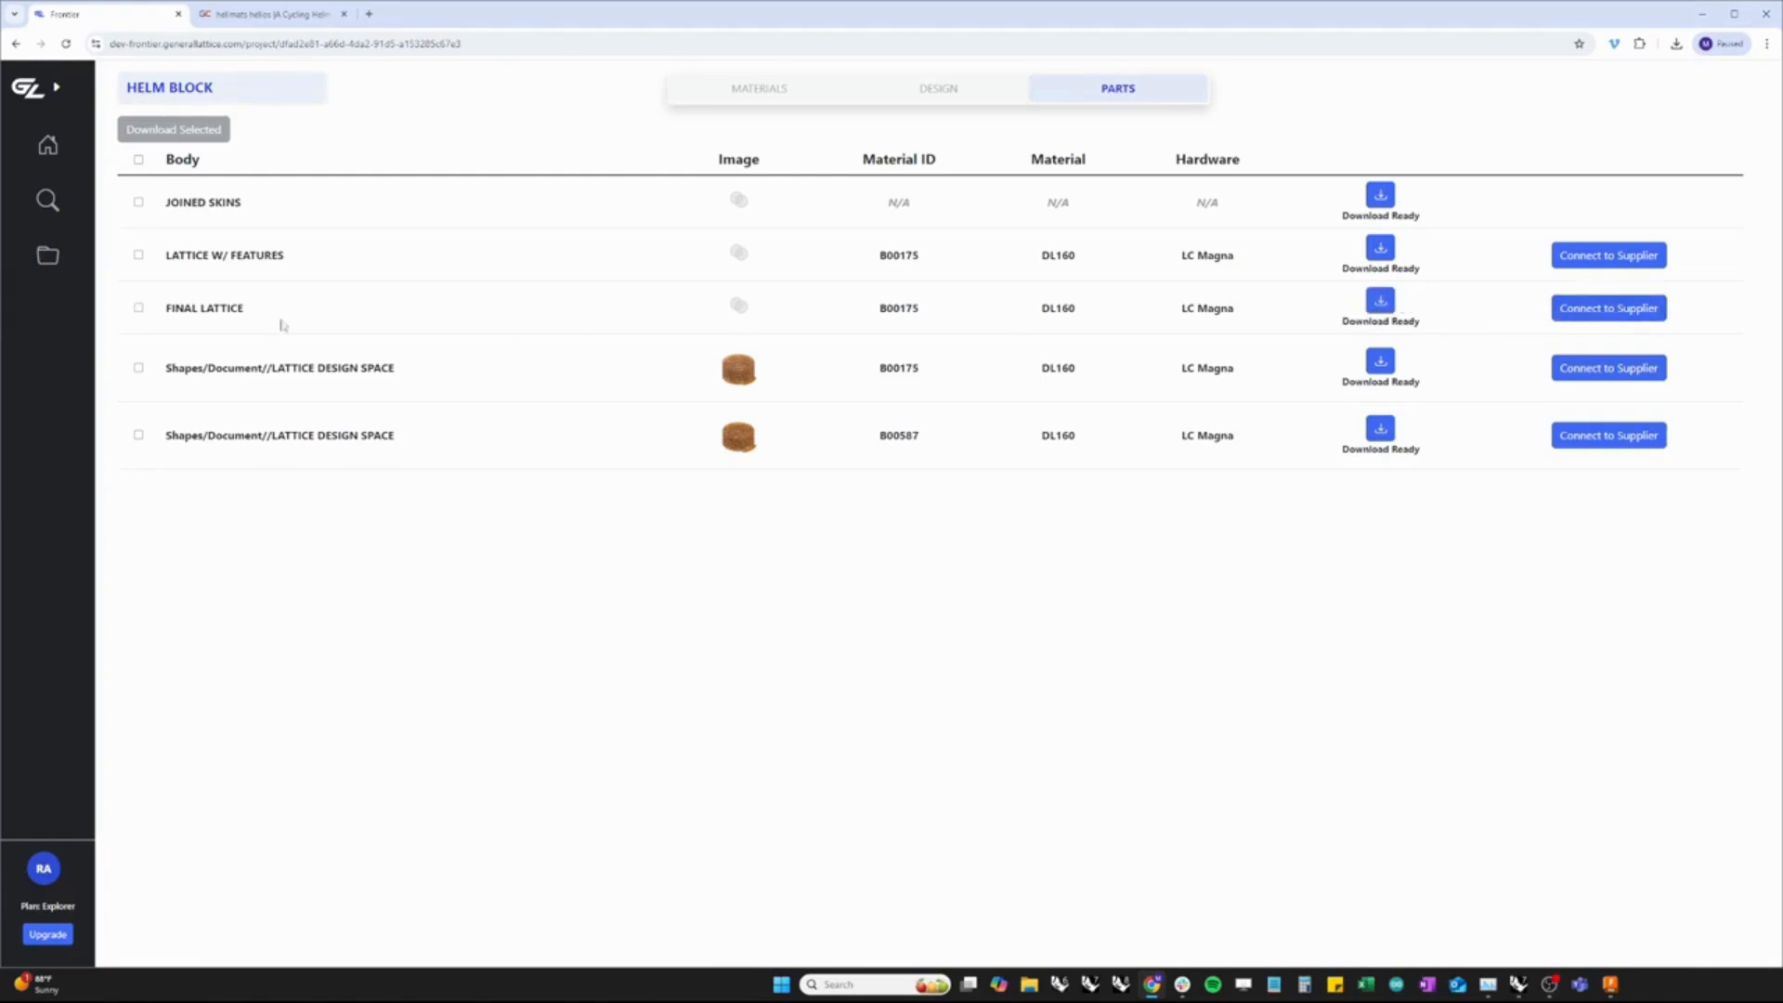
pyautogui.click(139, 307)
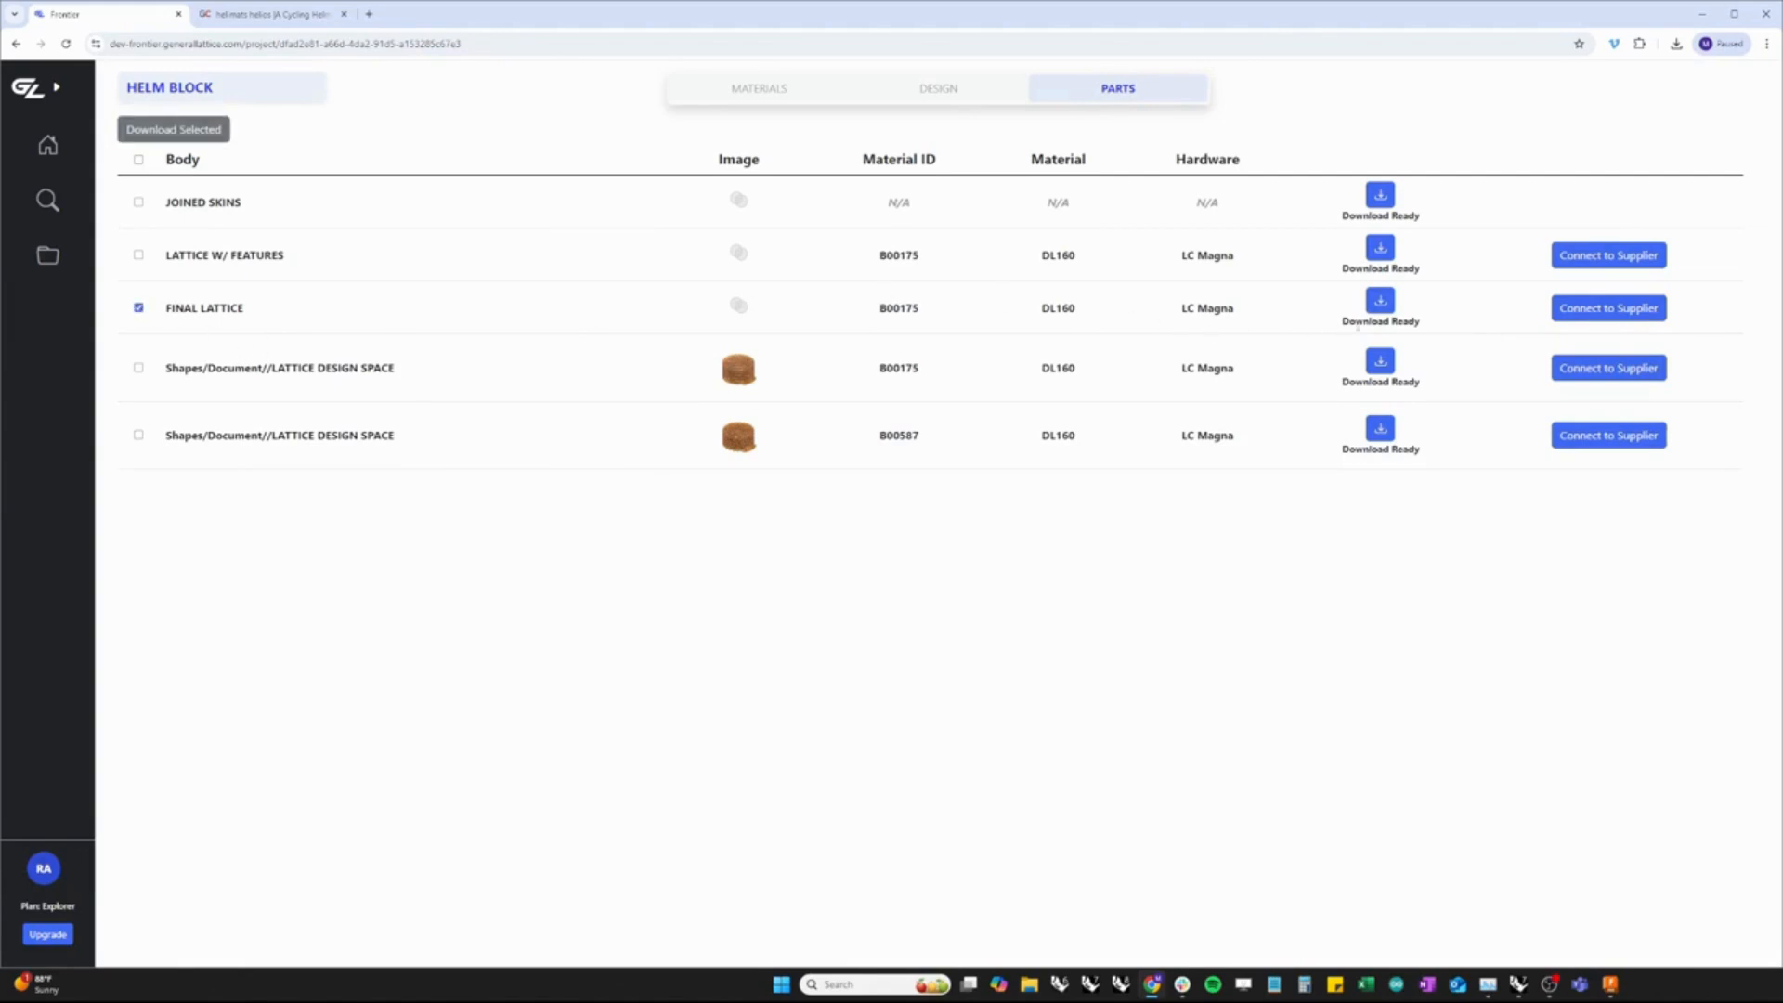
pyautogui.click(1380, 302)
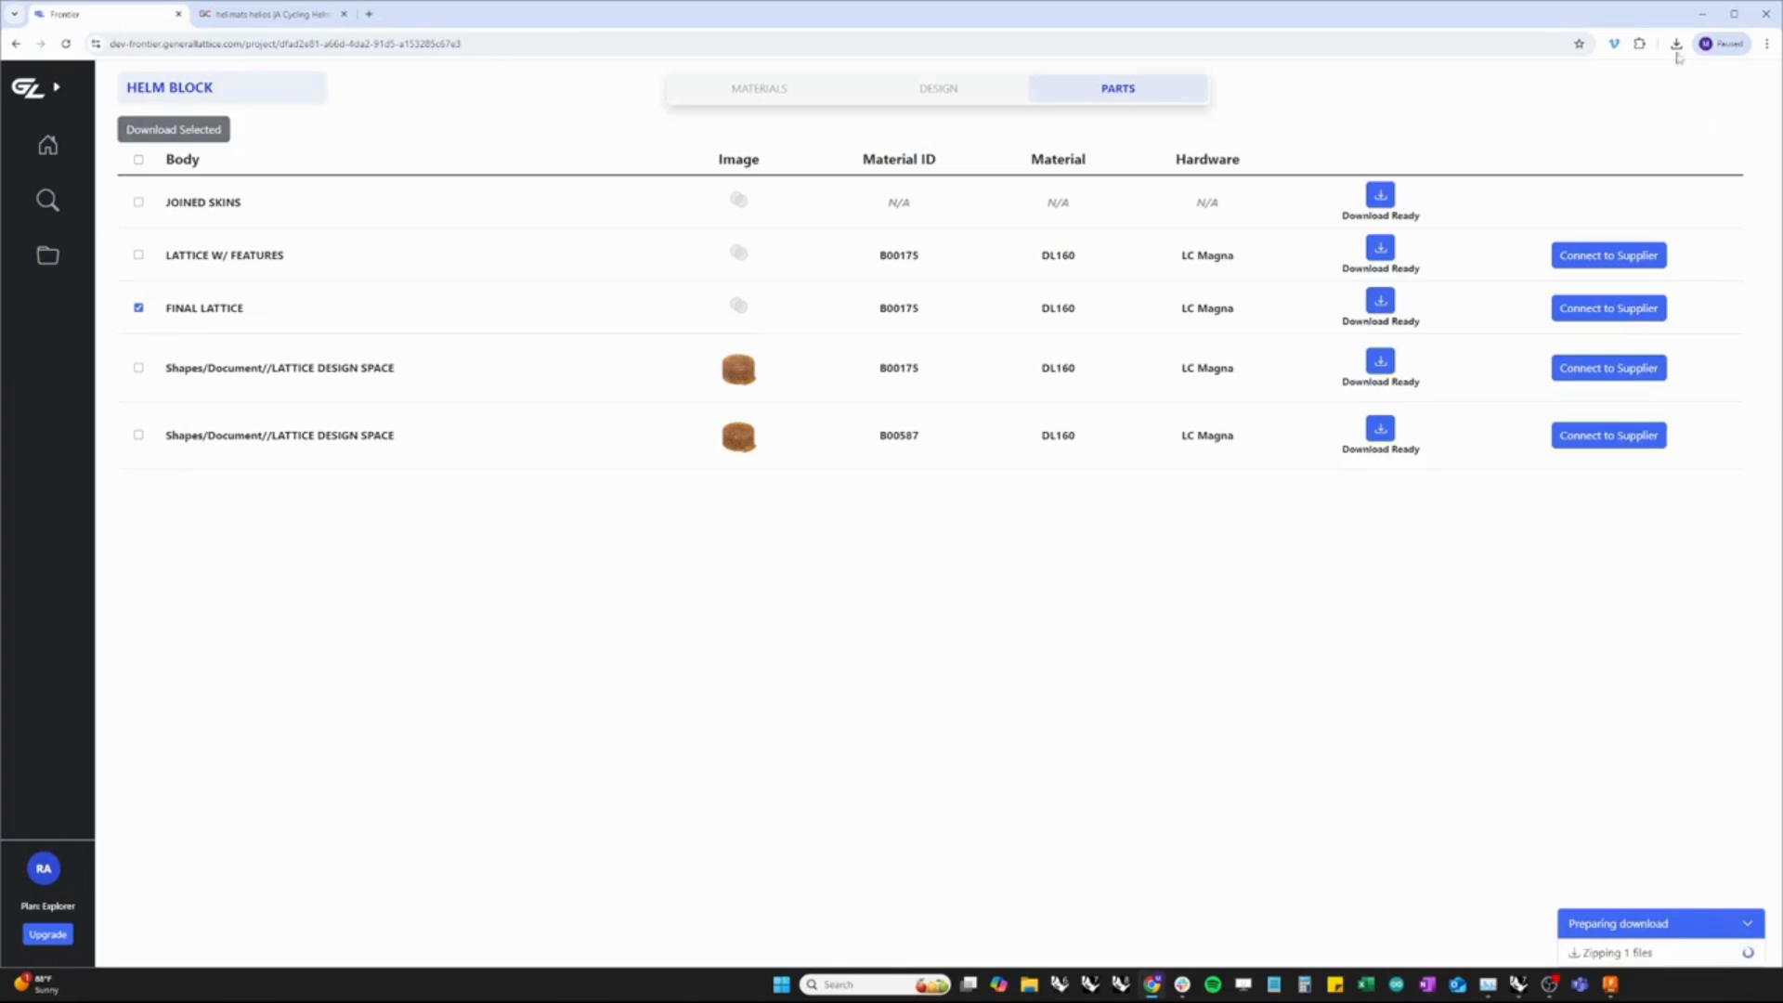
# Switch to the helmet model in Rhino and hide the OUTER SHELL and INNER SHELL layers
pyautogui.click(1706, 15)
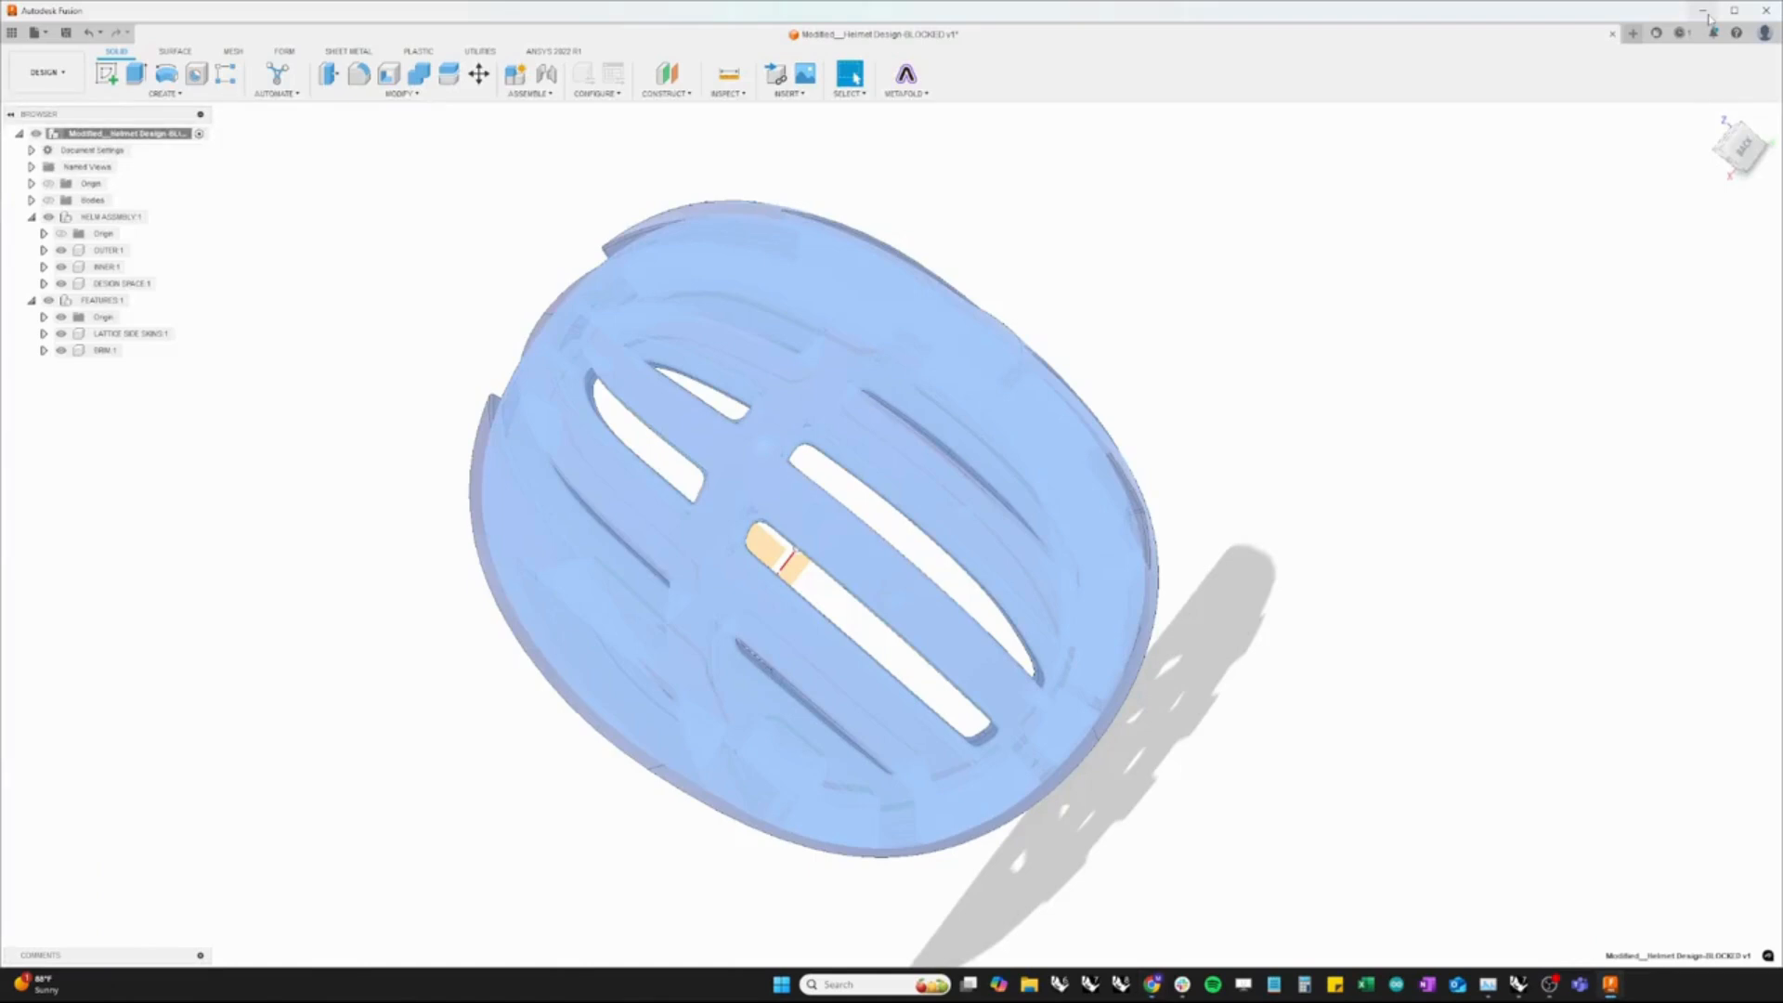
pyautogui.click(1520, 986)
pyautogui.moveTo(1147, 770); pyautogui.dragTo(1075, 741, button='right')
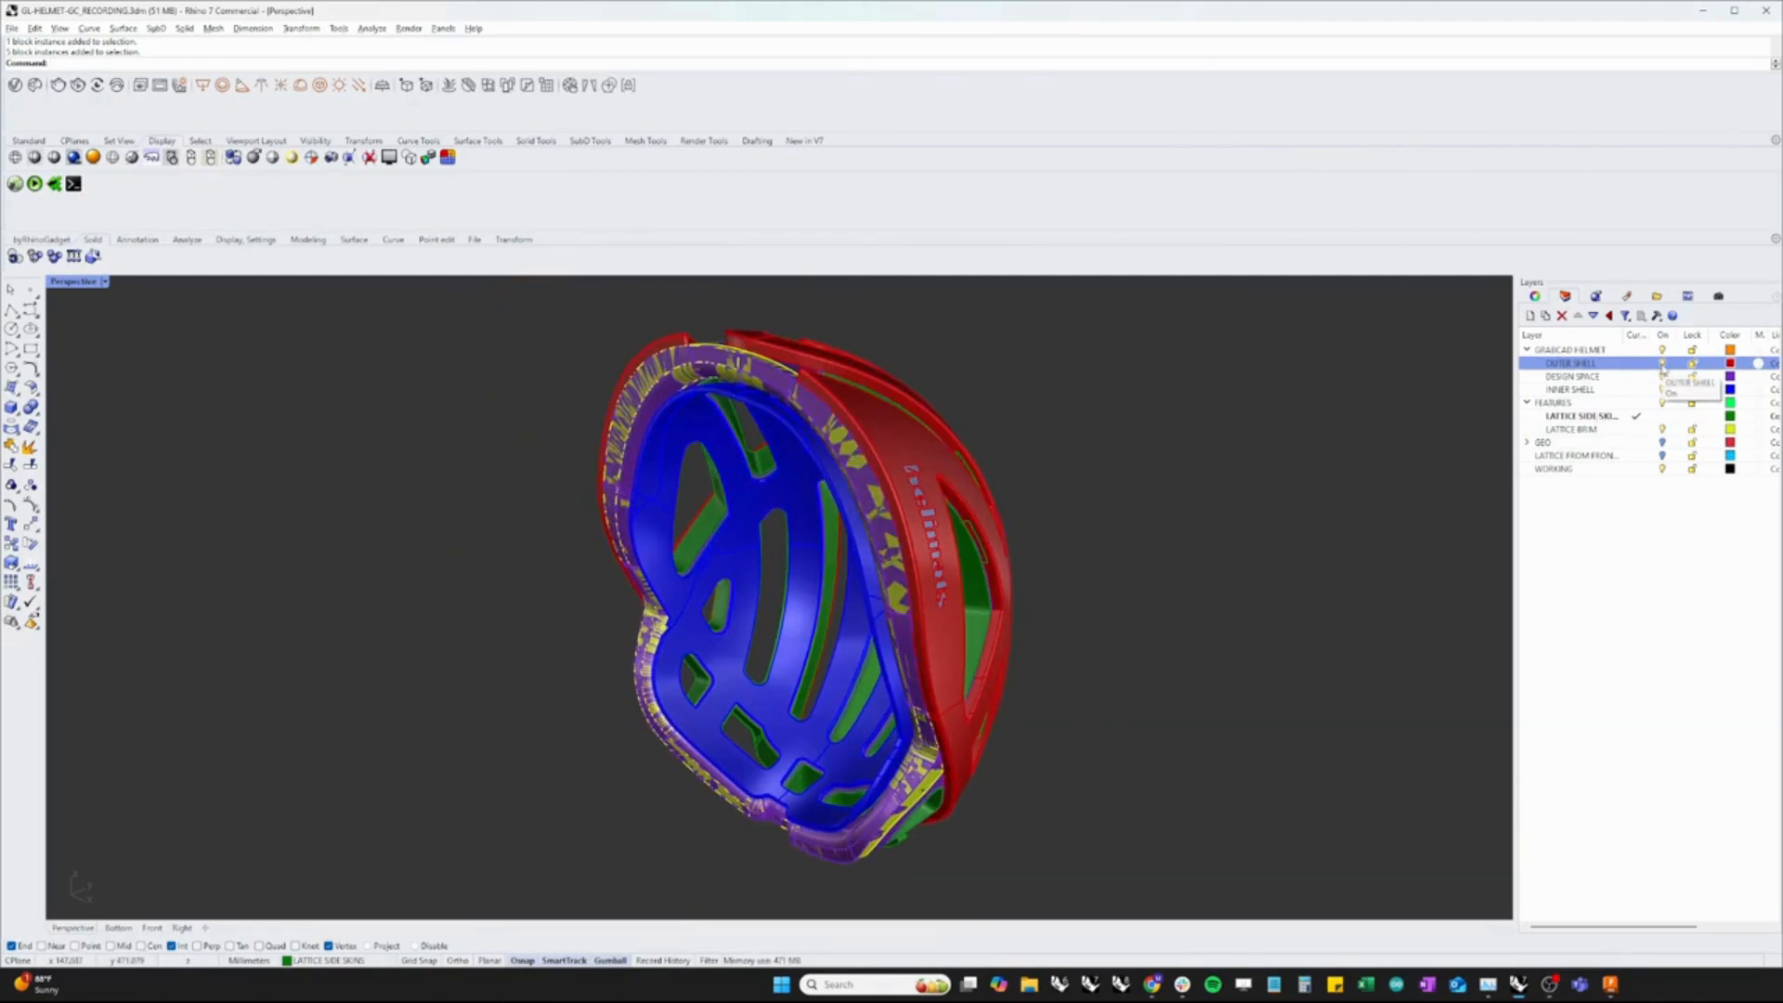
pyautogui.click(1662, 363)
pyautogui.click(1662, 389)
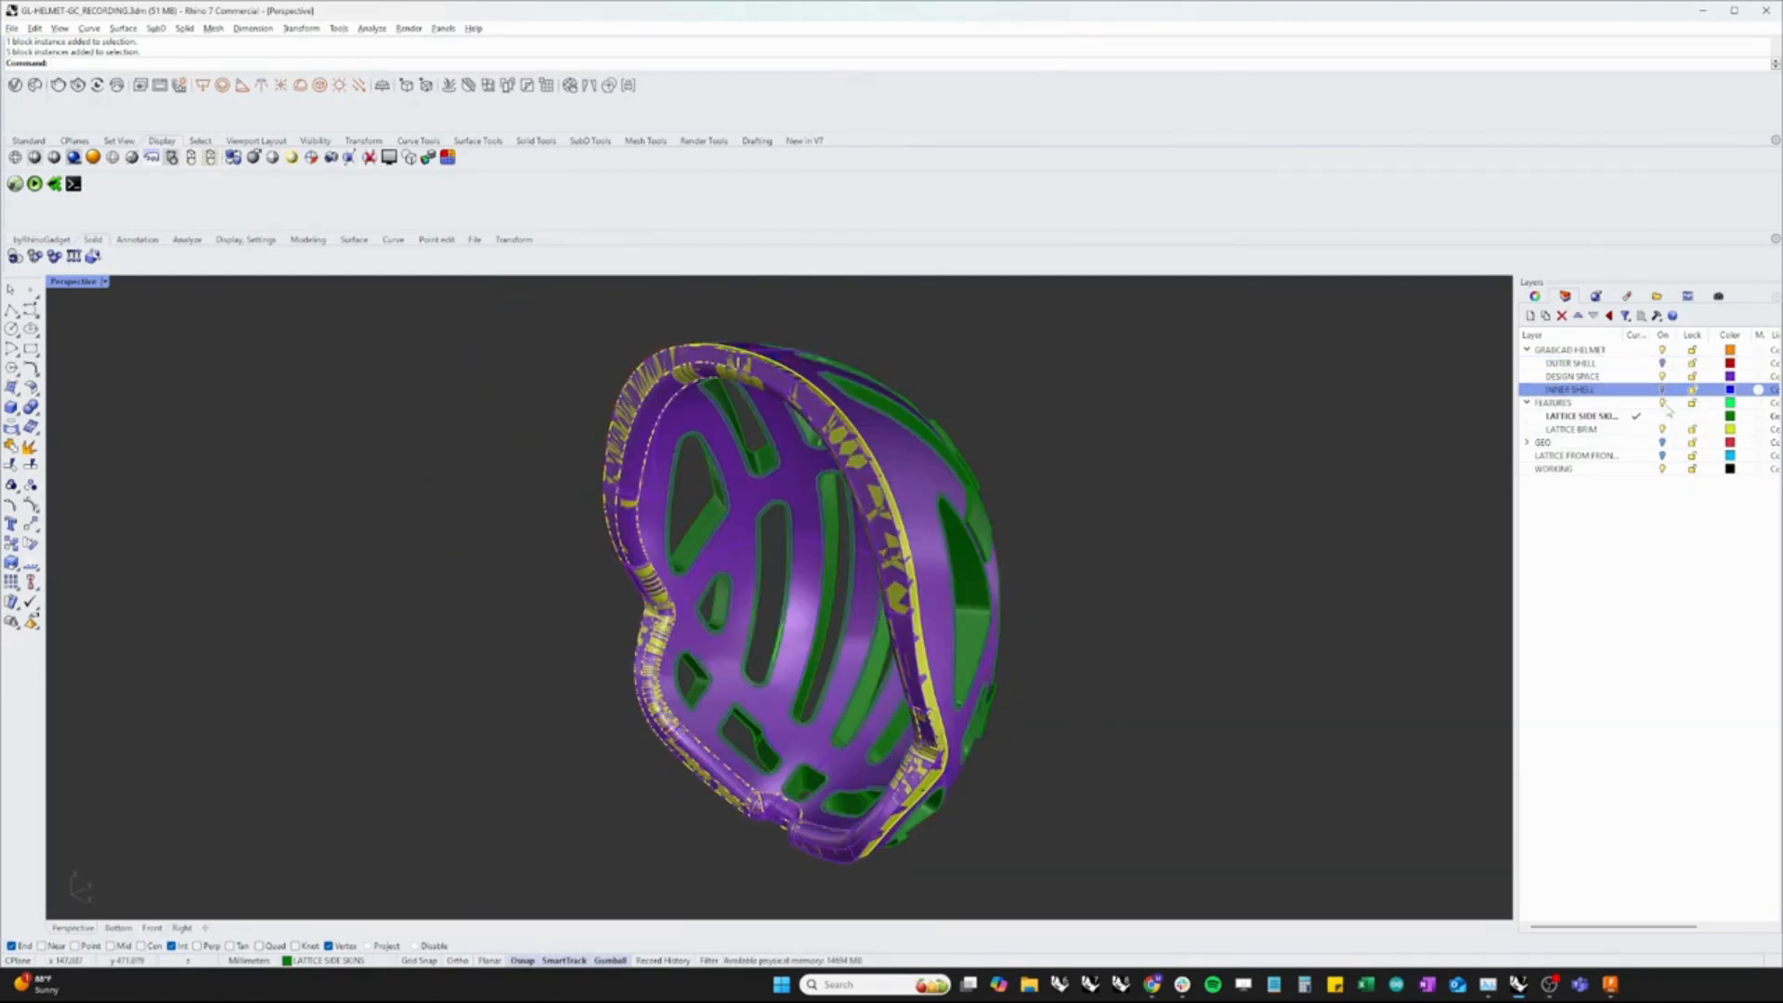
# Make WORKING the current layer and hide the FEATURES layer with its lattice skins and brim
pyautogui.click(1662, 403)
pyautogui.click(956, 520)
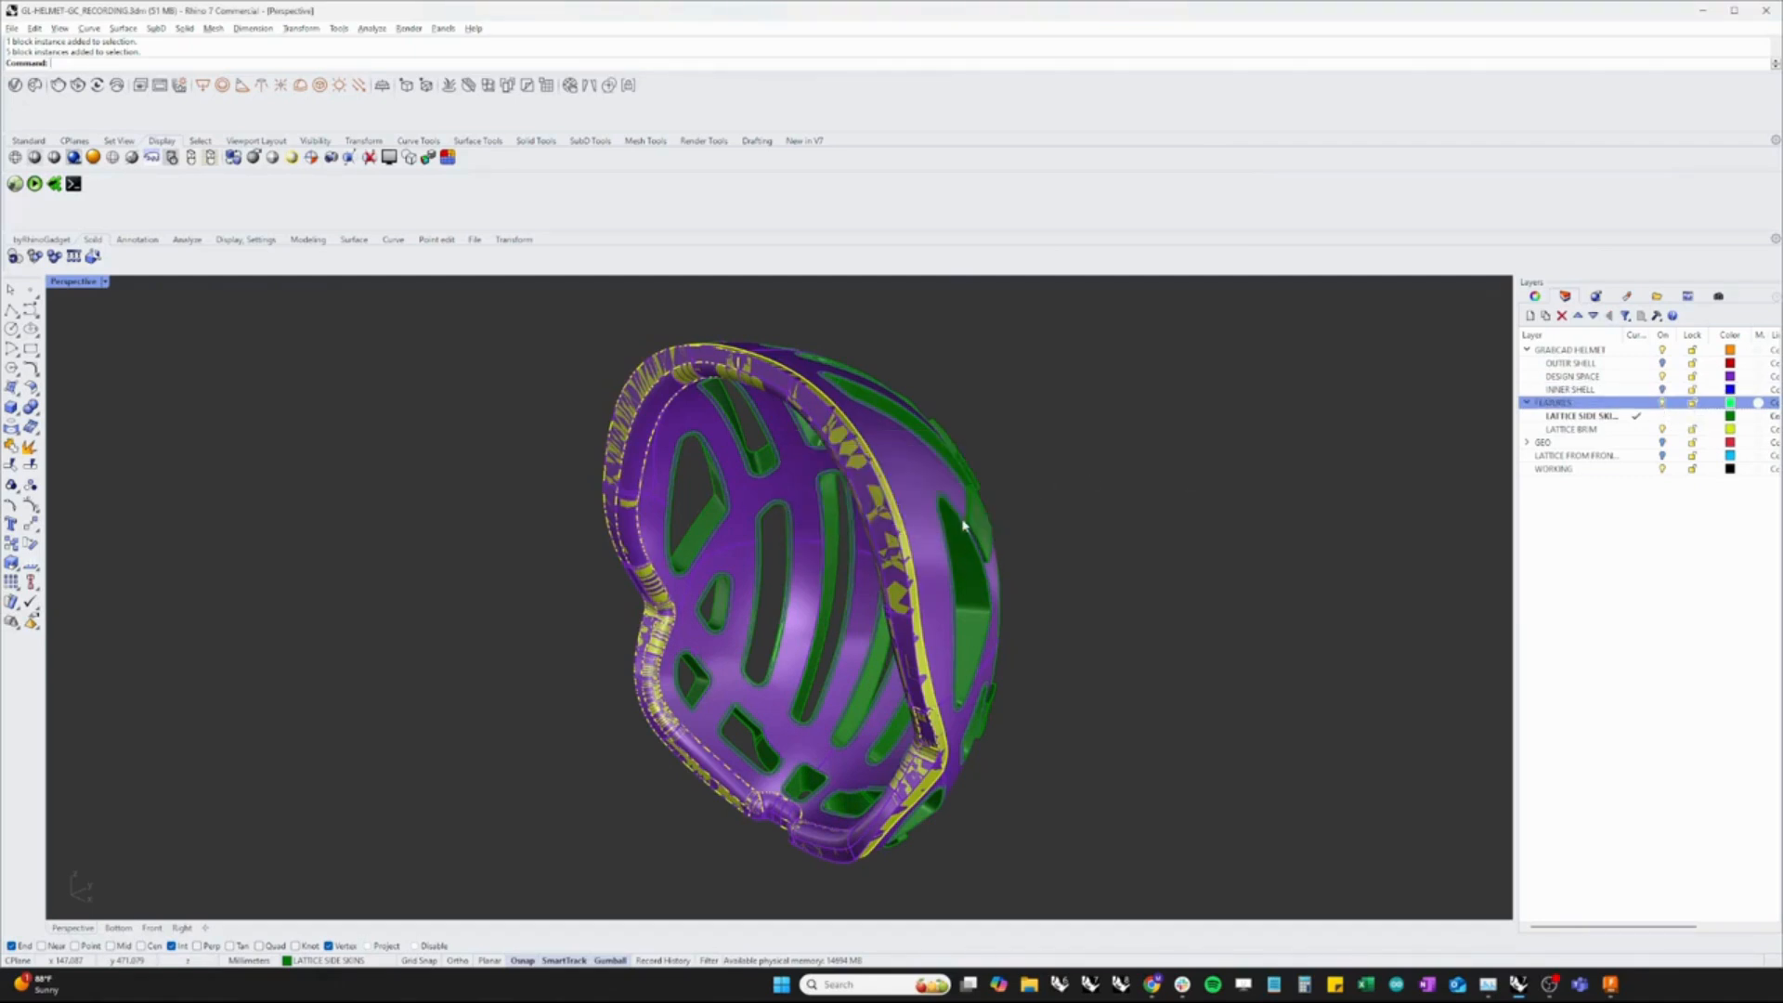
pyautogui.click(1634, 469)
pyautogui.click(1662, 403)
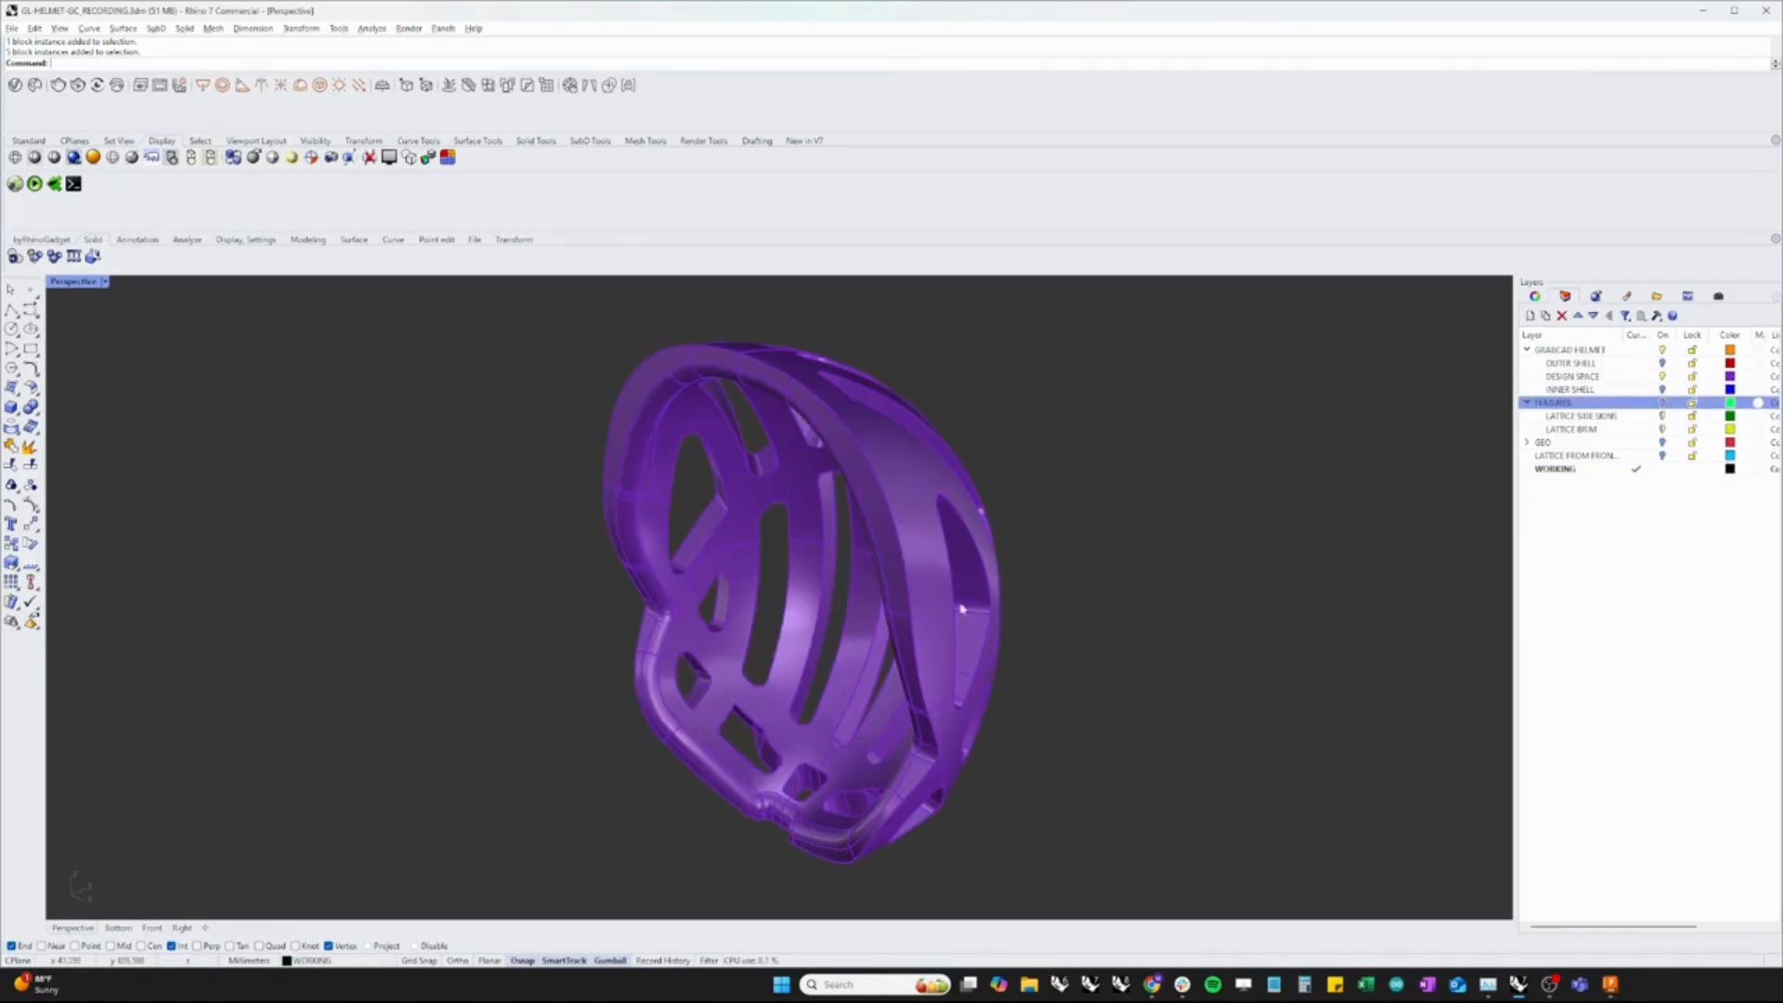
# Hide the DESIGN SPACE layer and show the OUTER SHELL and INNER SHELL layers again
pyautogui.moveTo(1102, 700); pyautogui.dragTo(1050, 732, button='right')
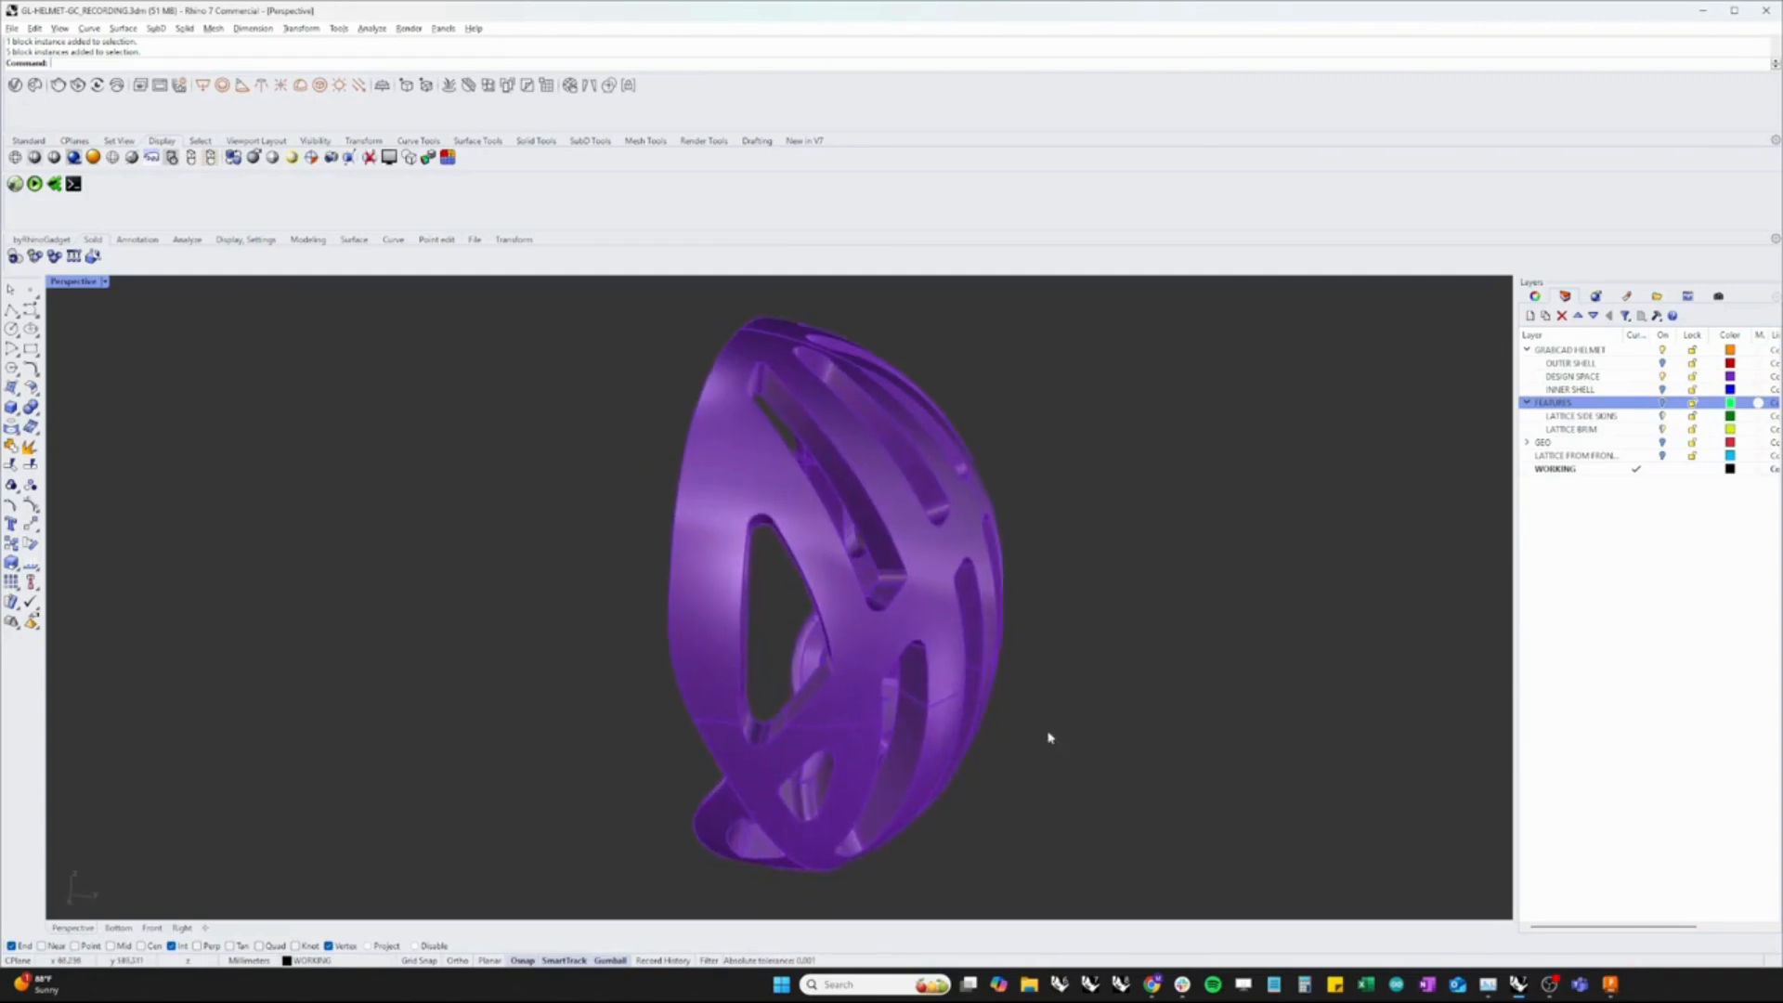
pyautogui.click(1661, 376)
pyautogui.click(1662, 363)
pyautogui.click(1662, 389)
pyautogui.moveTo(1077, 557); pyautogui.dragTo(1213, 545, button='right')
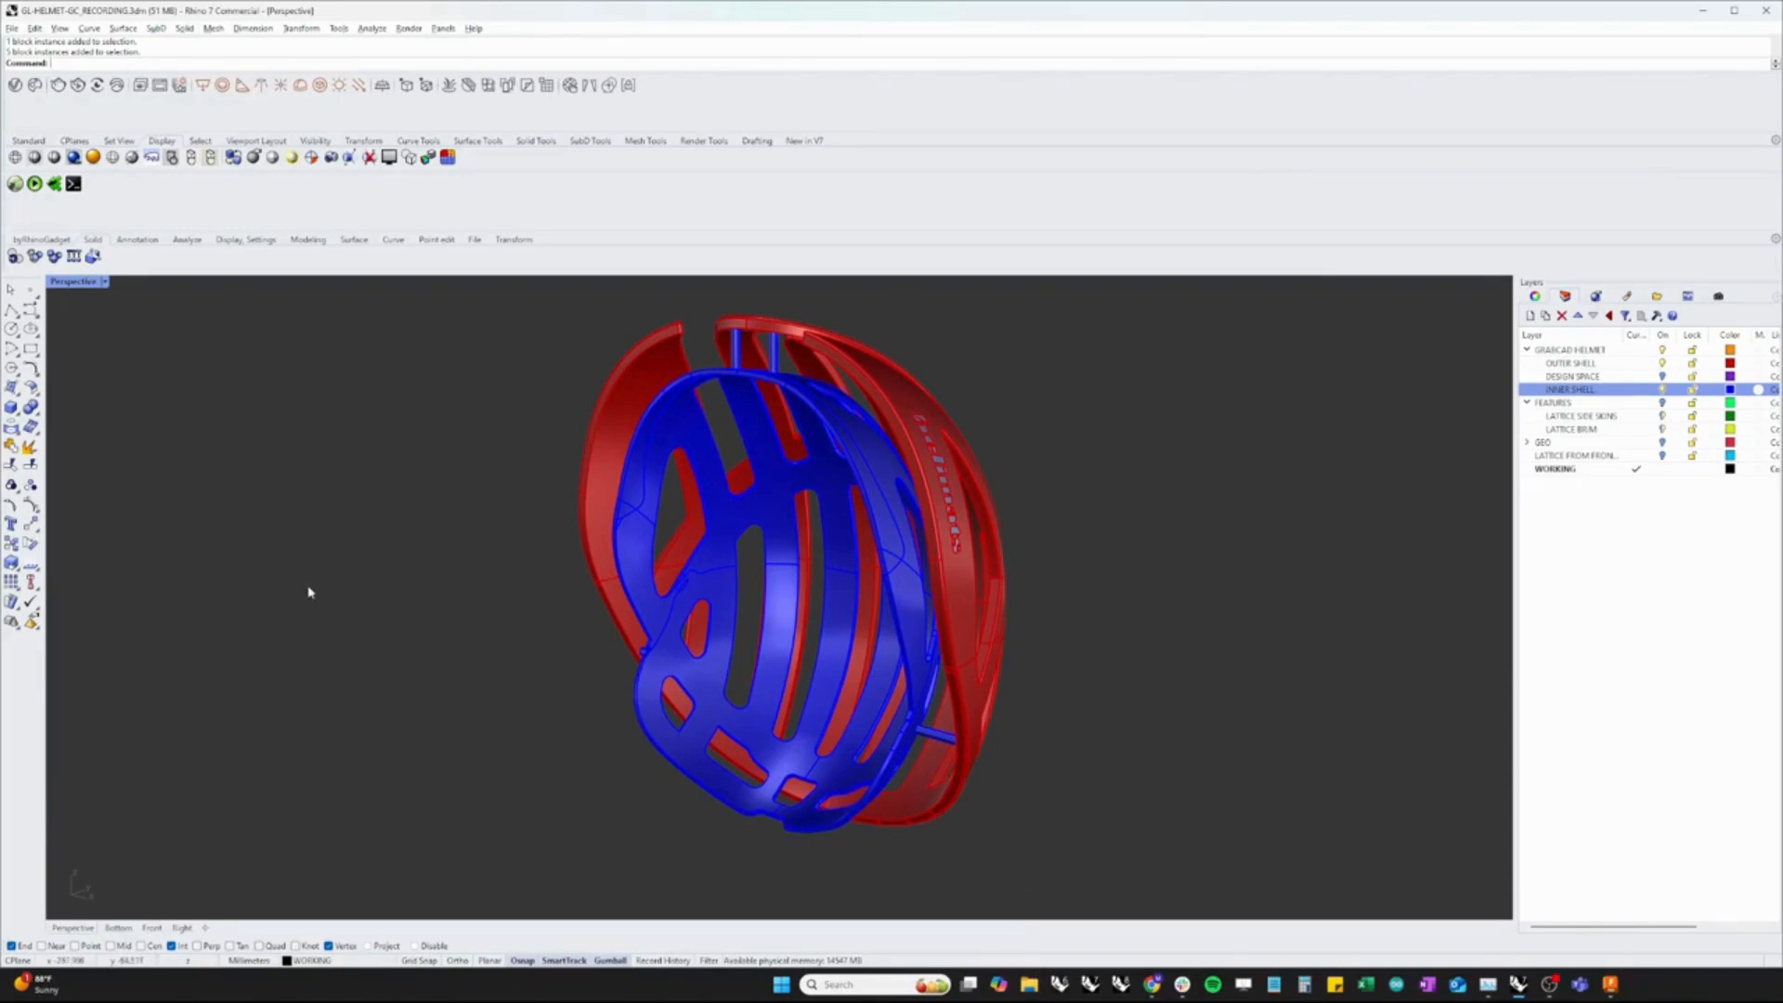
# Show the layer holding the lattice from Frontier, check its fit between the shells, and hide the OUTER SHELL layer
pyautogui.click(1661, 456)
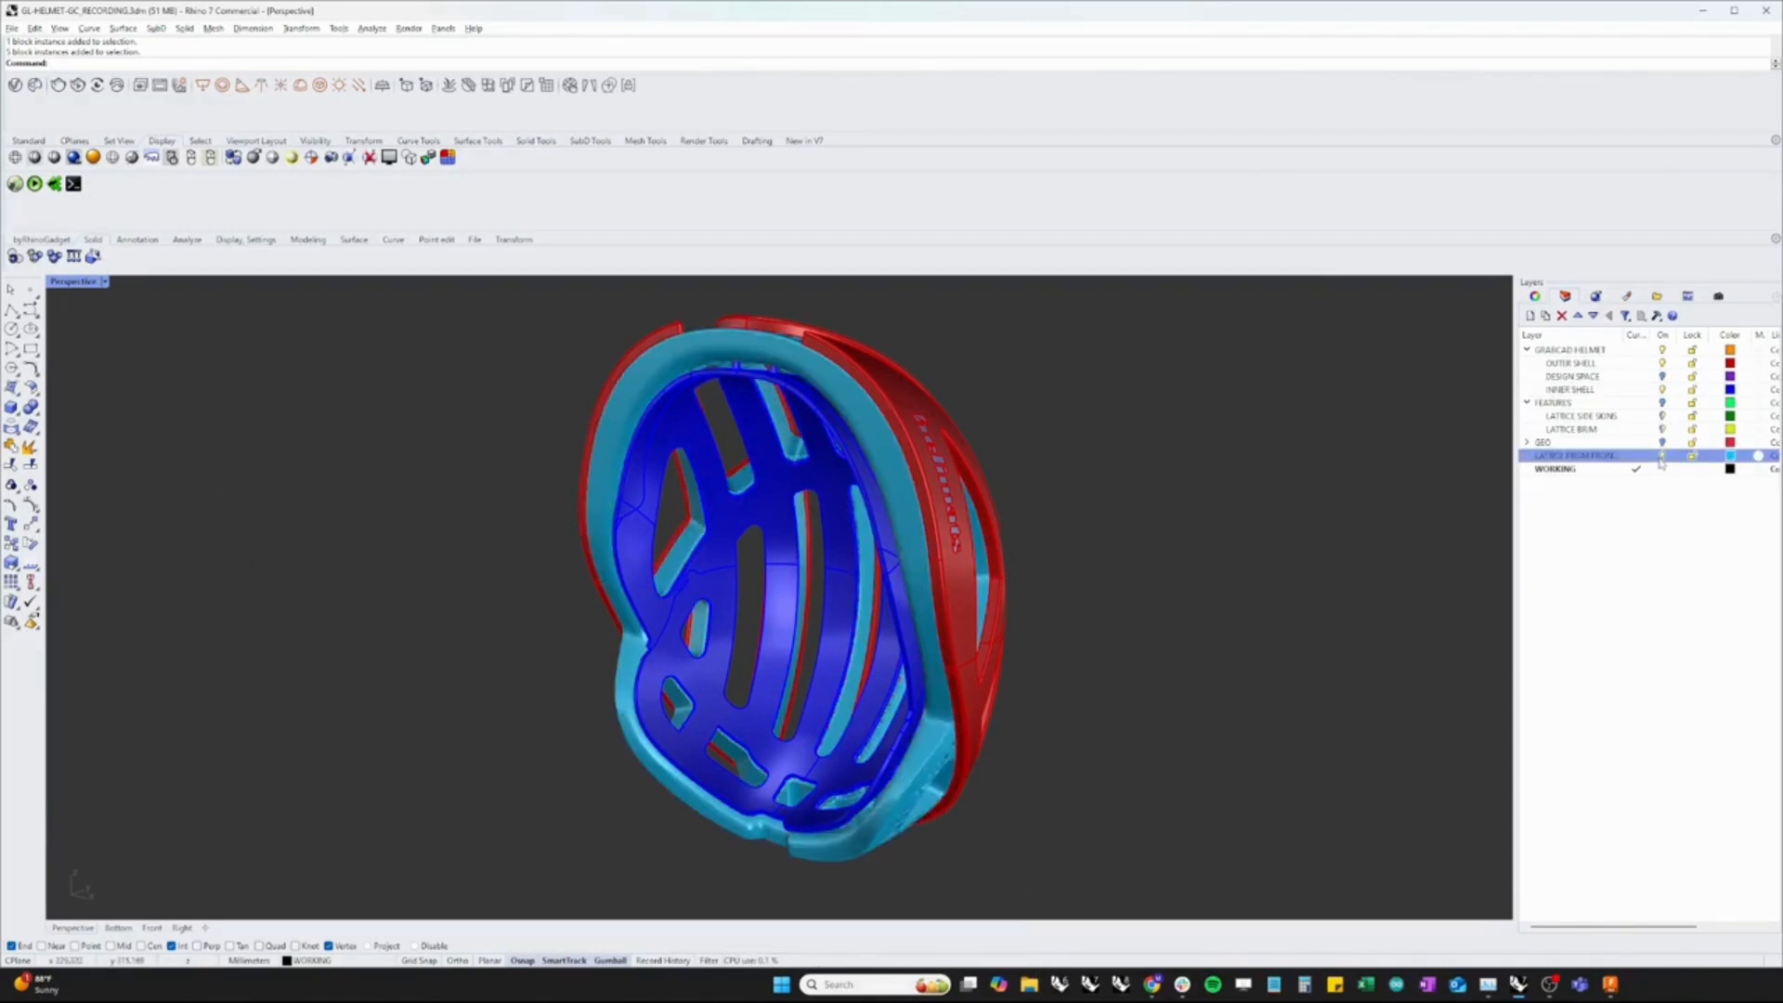
pyautogui.scroll(5, 1093, 530)
pyautogui.moveTo(1093, 530); pyautogui.dragTo(964, 546, button='right')
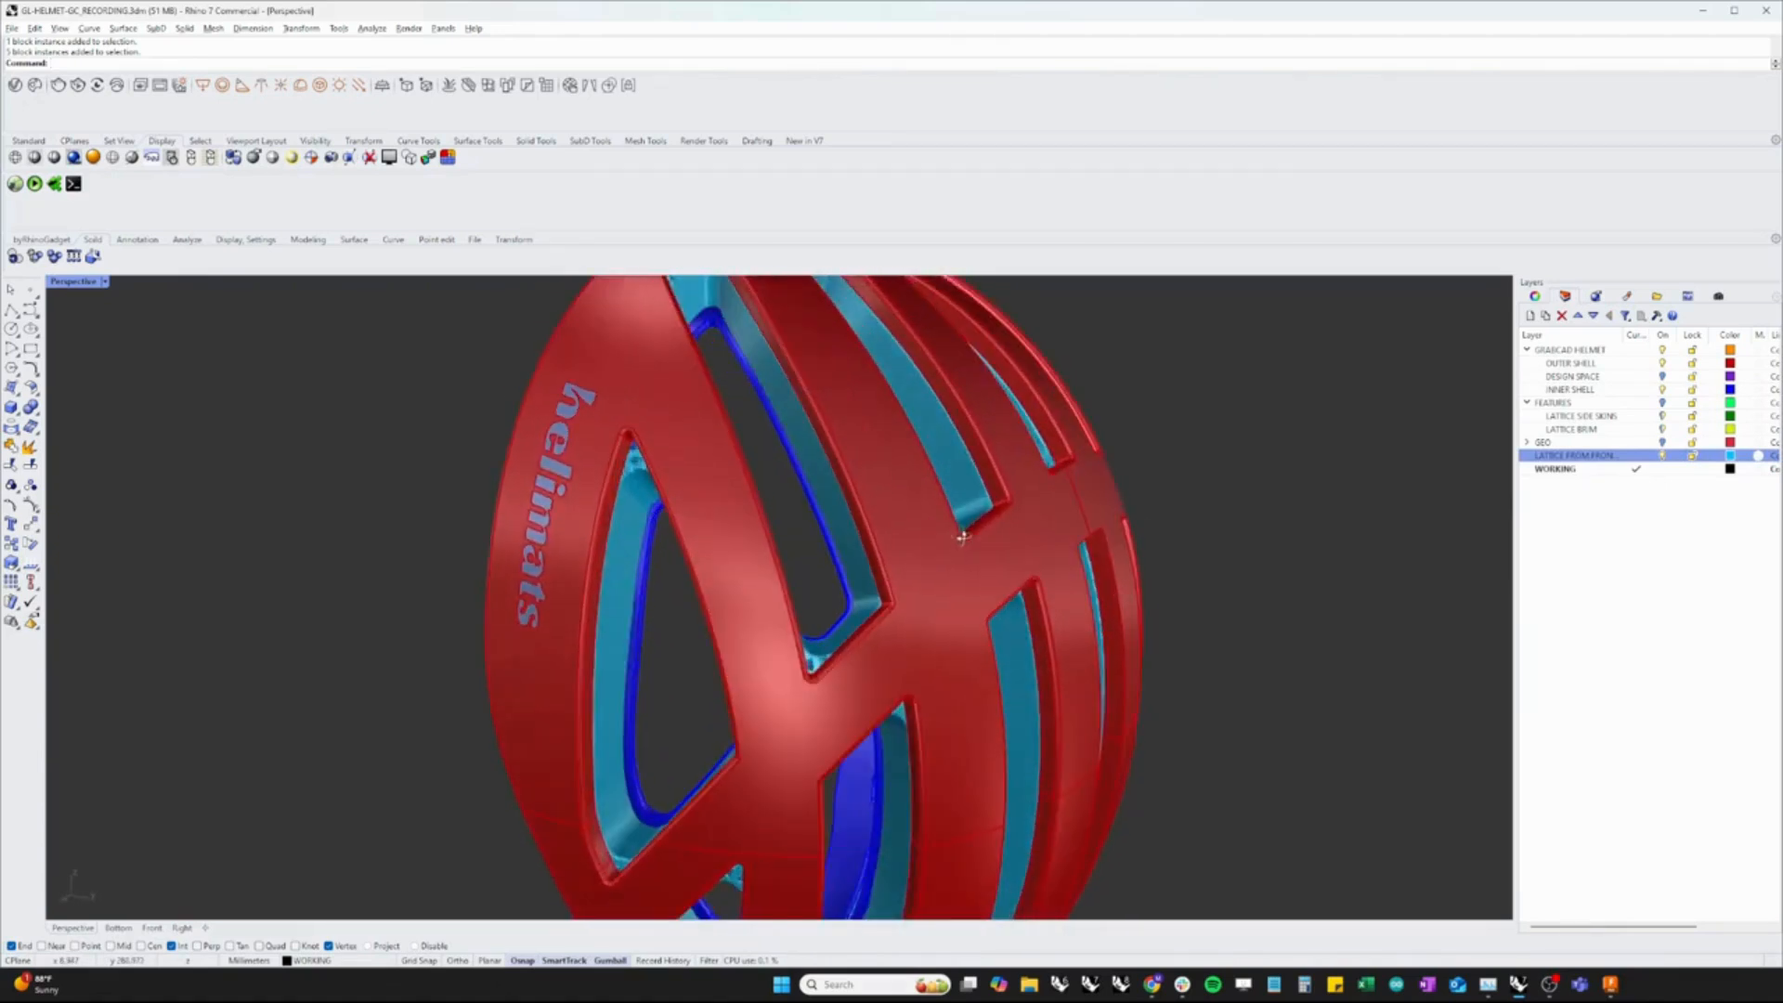
pyautogui.scroll(-4, 964, 546)
pyautogui.click(1661, 363)
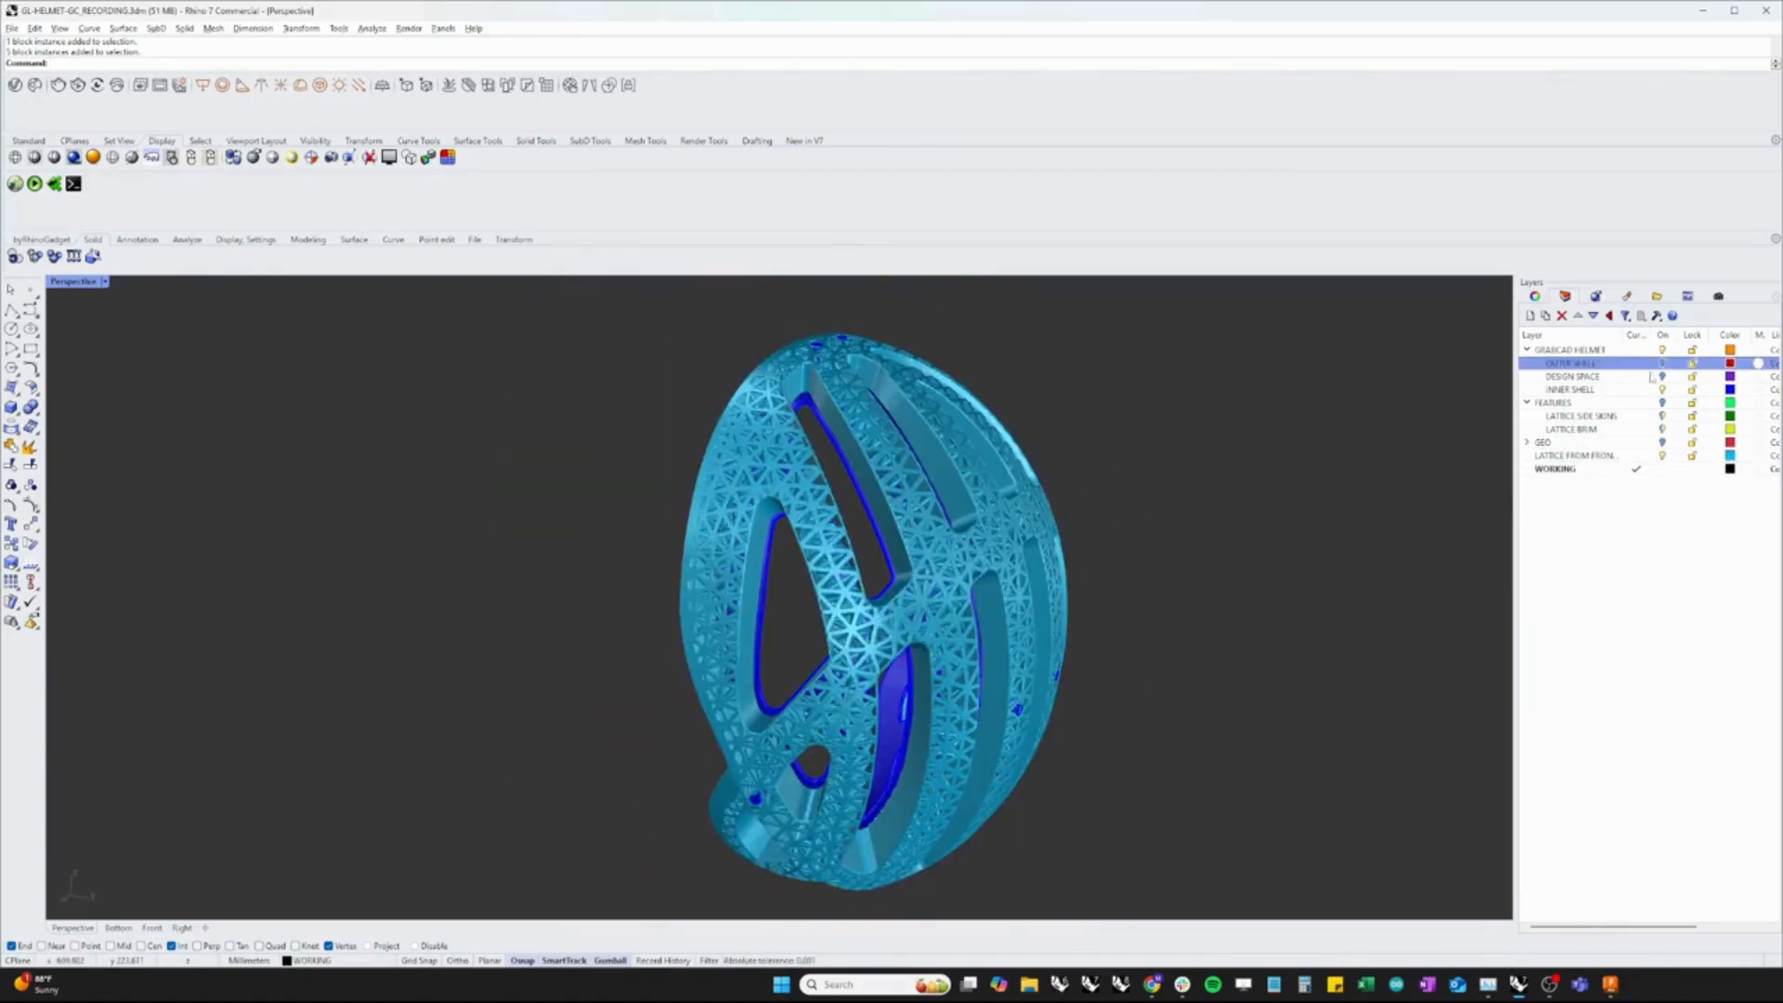
# Set the Perspective viewport to the Raytraced display mode and inspect the latticed helmet from several sides
pyautogui.moveTo(1065, 823); pyautogui.dragTo(922, 740, button='right')
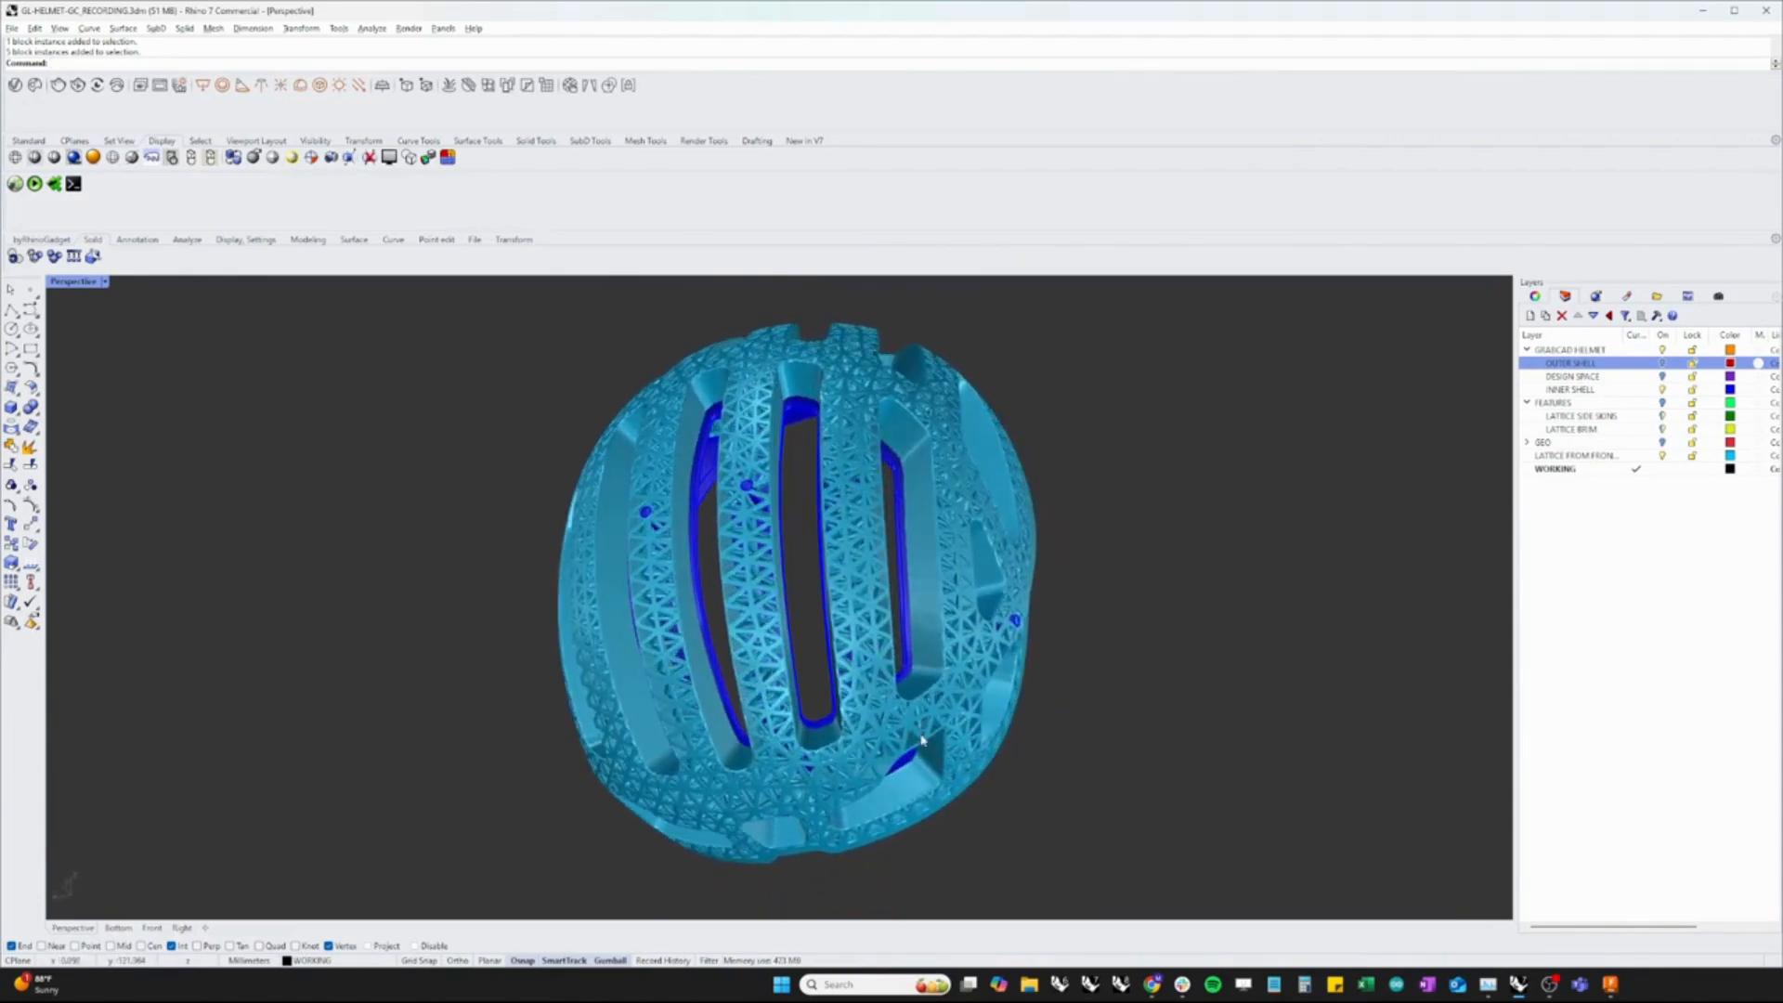
pyautogui.click(92, 157)
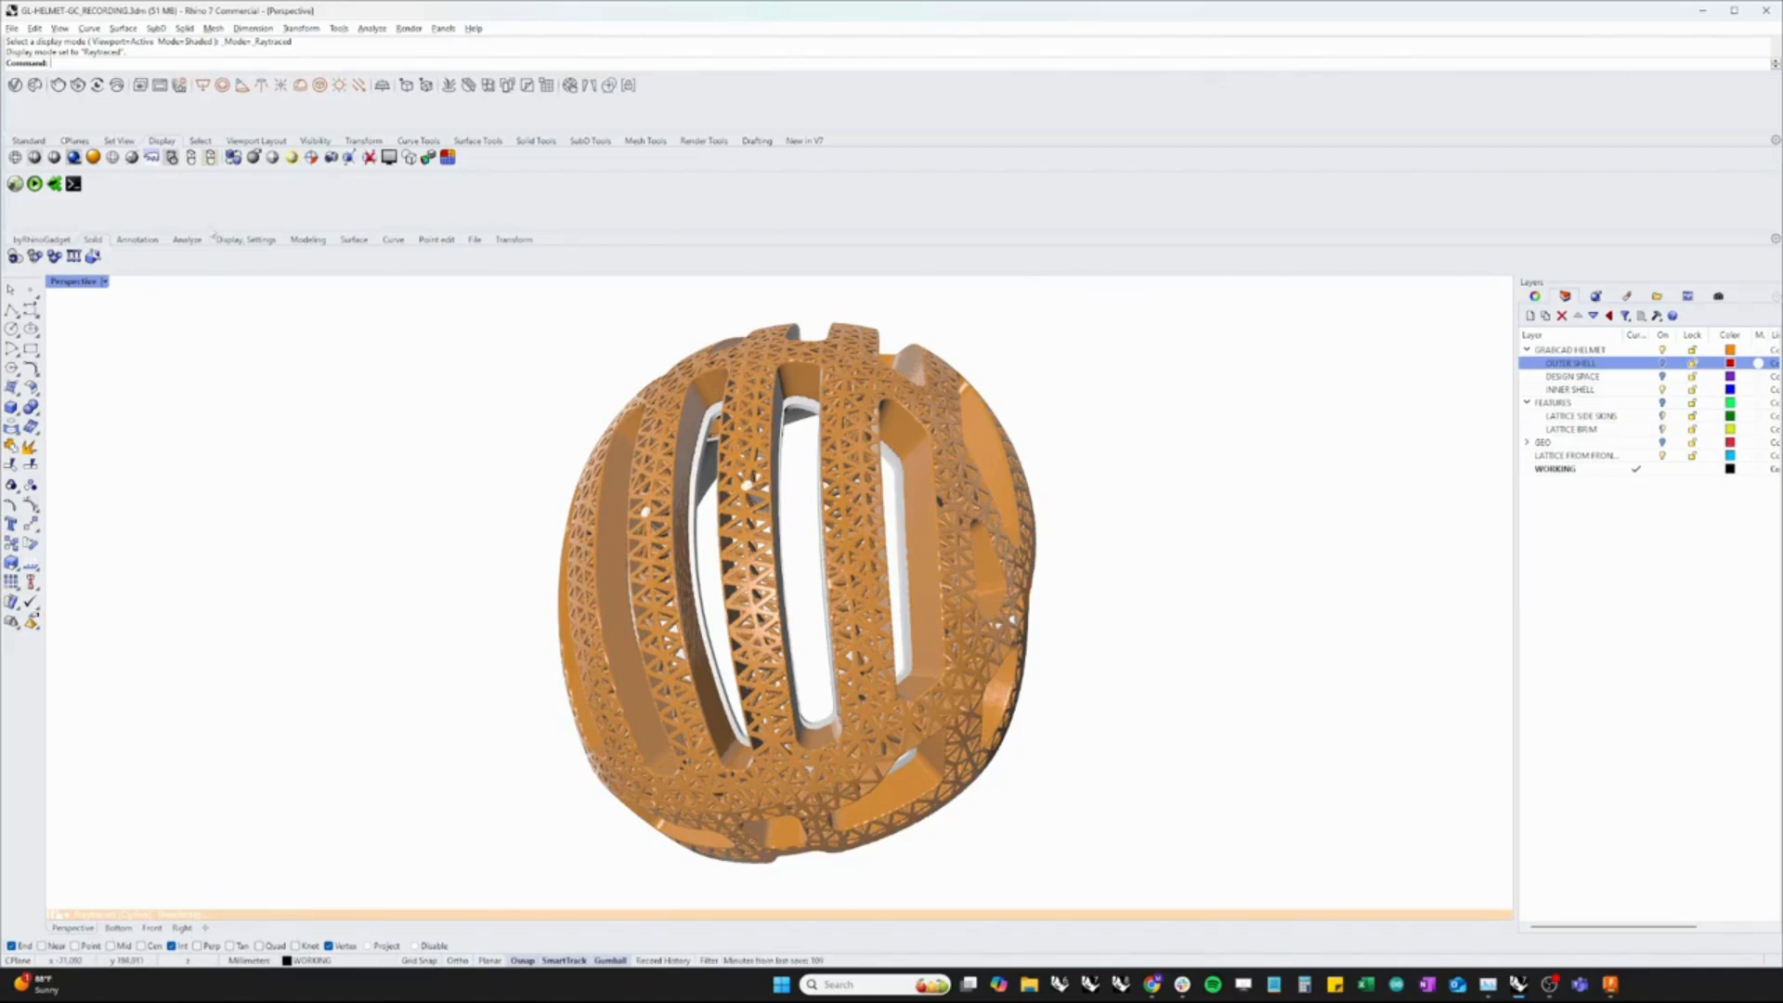
pyautogui.click(73, 158)
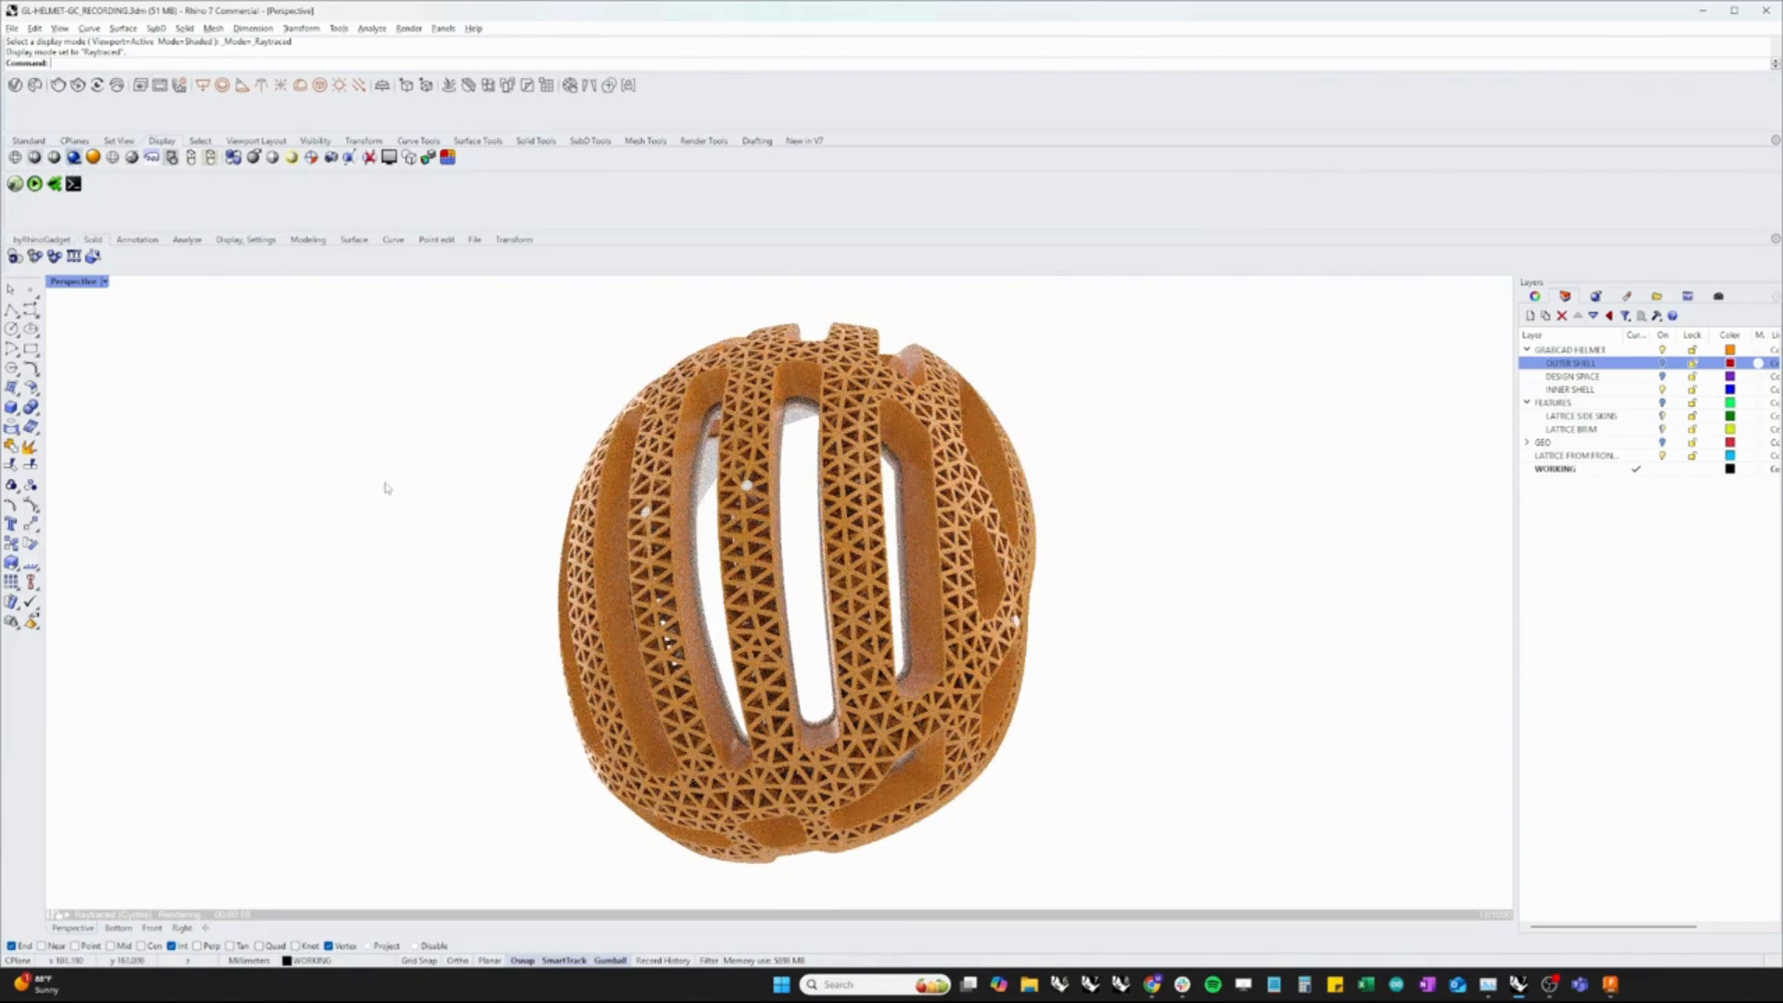
pyautogui.moveTo(519, 518); pyautogui.dragTo(432, 537, button='right')
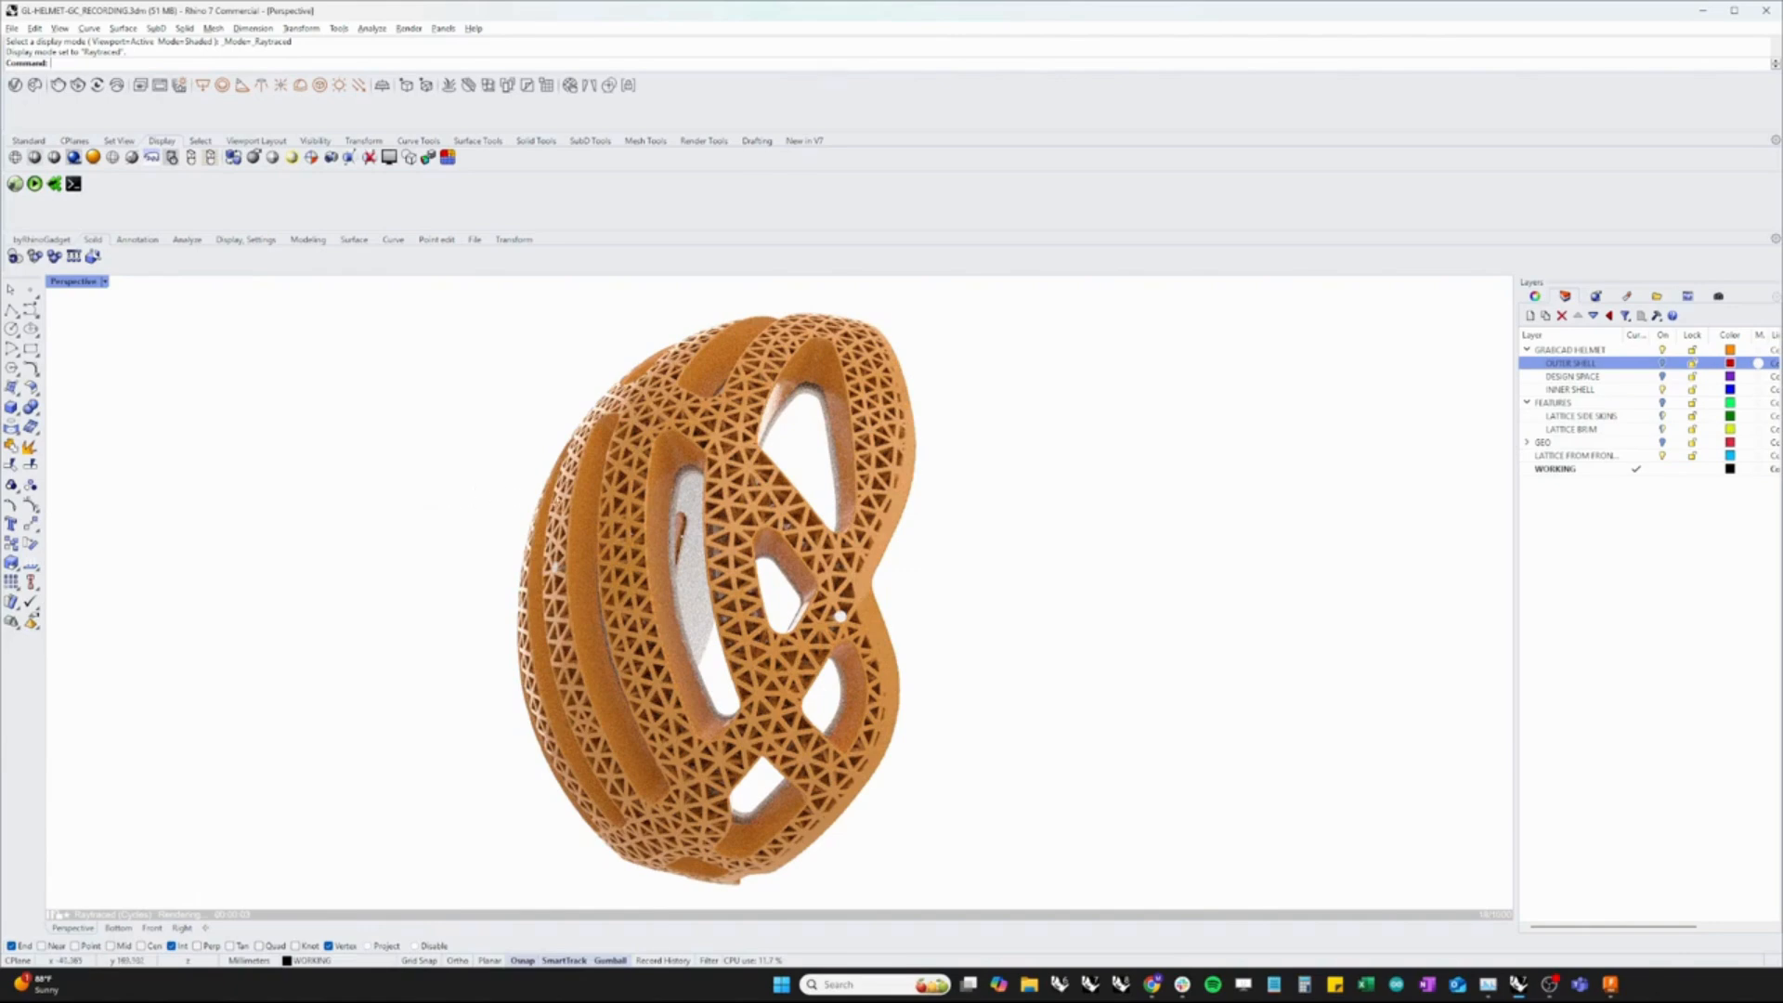
pyautogui.moveTo(526, 497); pyautogui.dragTo(863, 445, button='right')
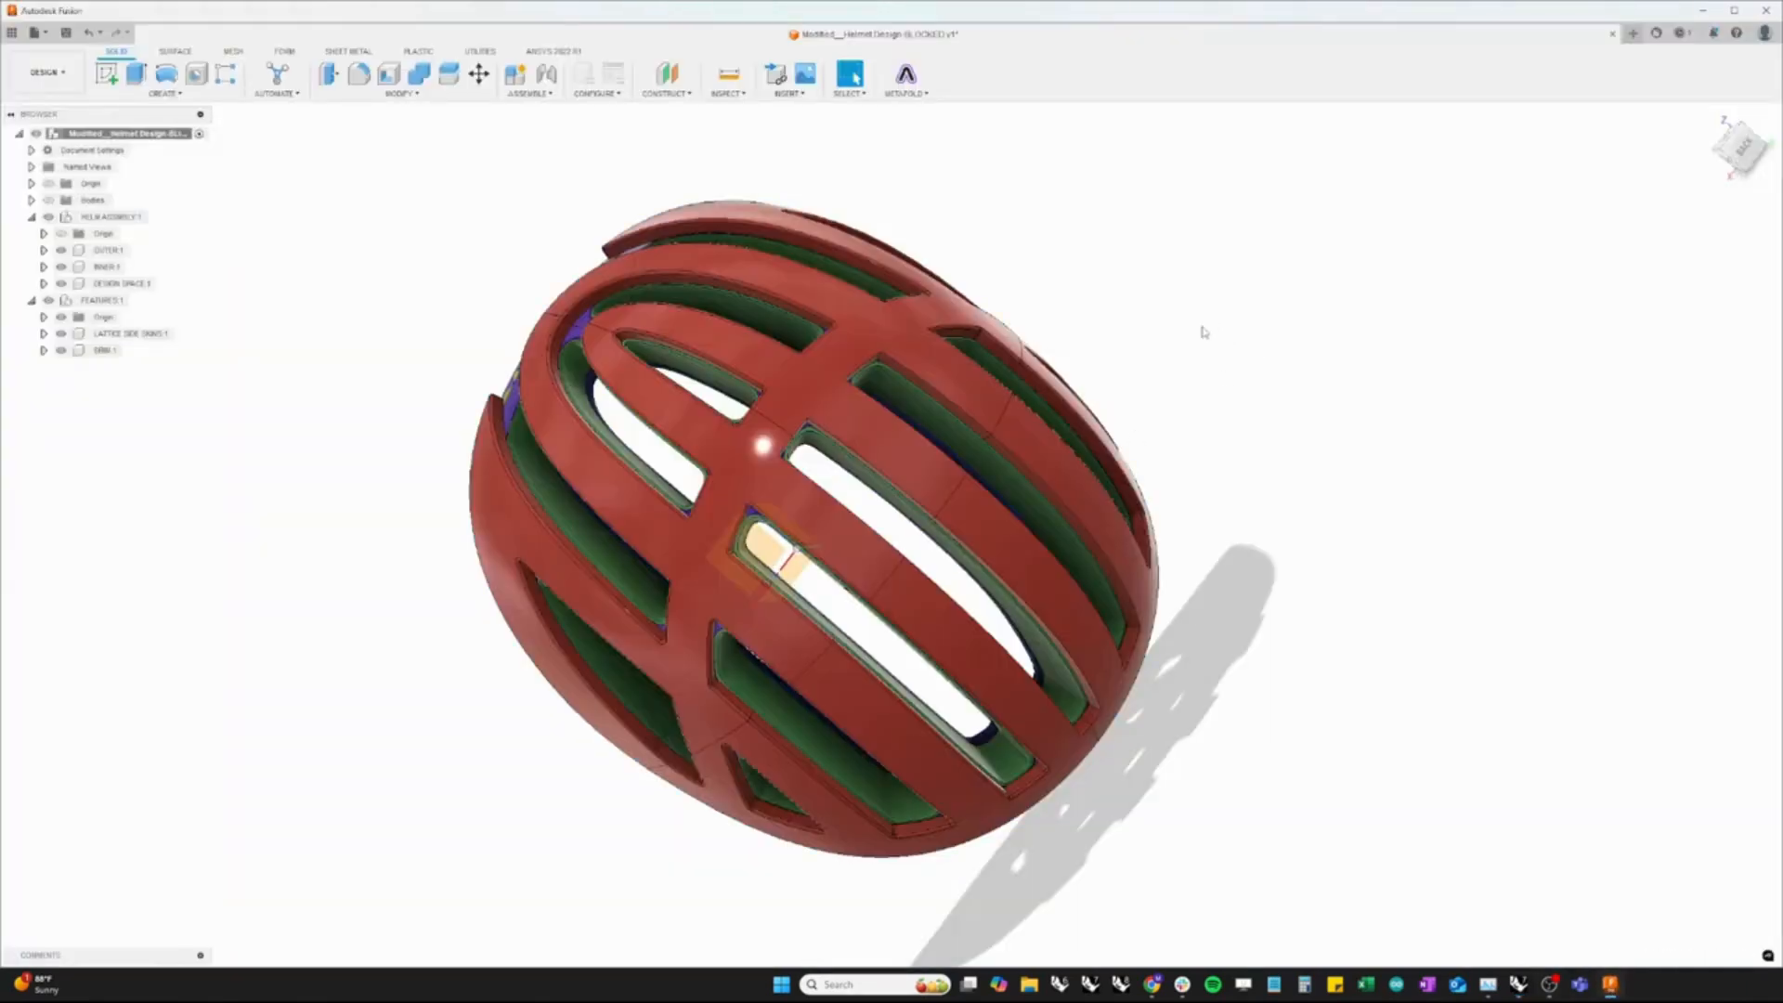
# Switch to the helmet design in Fusion, hide the INNER and FEATURES components, and keep the OUTER shell shown
pyautogui.keyDown('shift'); pyautogui.moveTo(1203, 331); pyautogui.dragTo(1290, 240, button='middle'); pyautogui.keyUp('shift')
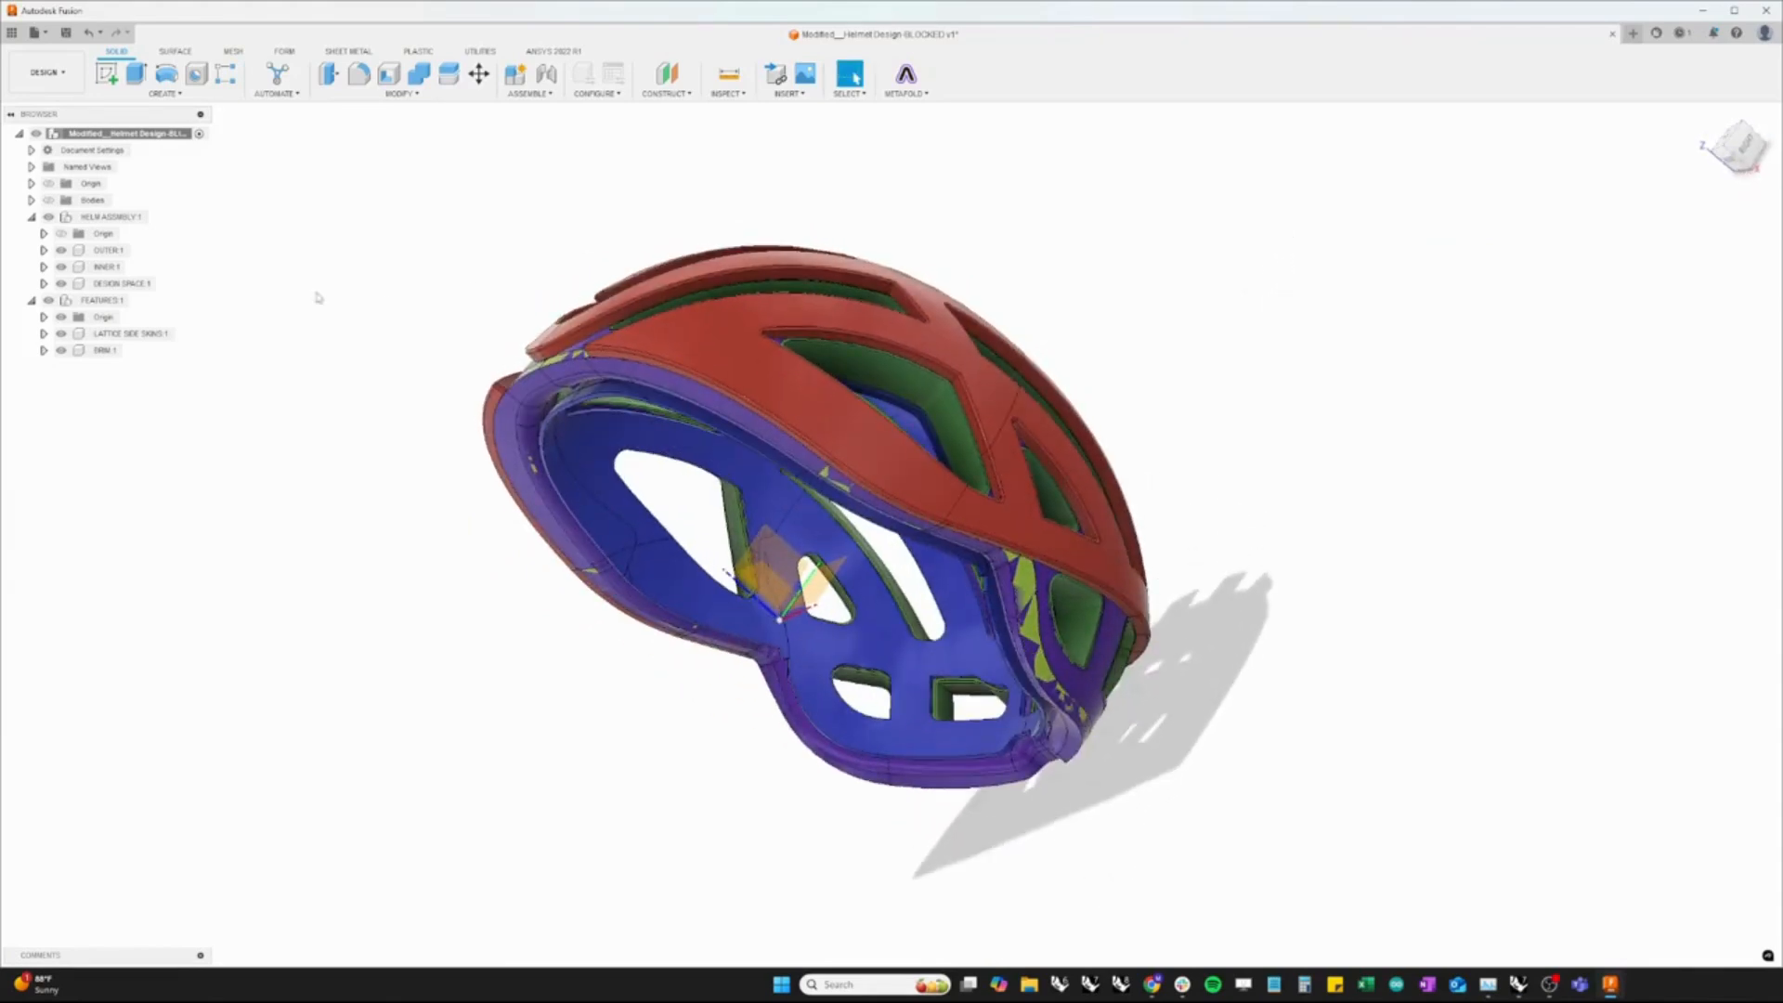
pyautogui.click(61, 250)
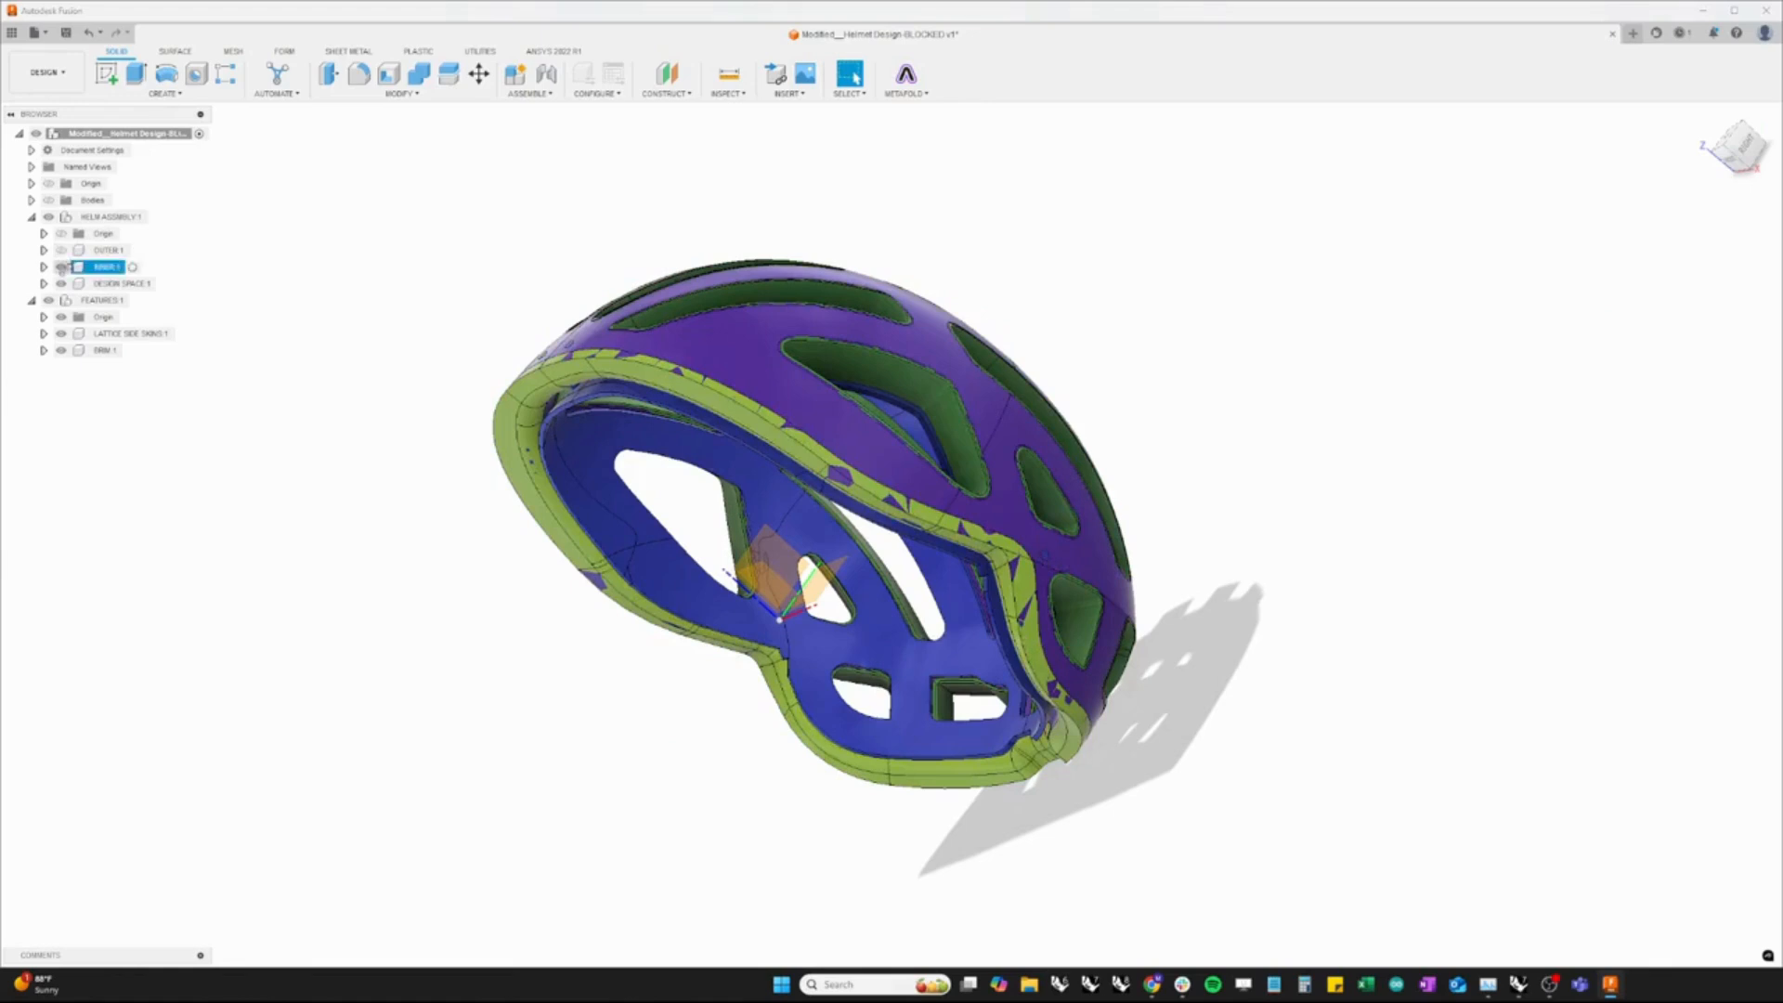
pyautogui.click(62, 267)
pyautogui.click(62, 250)
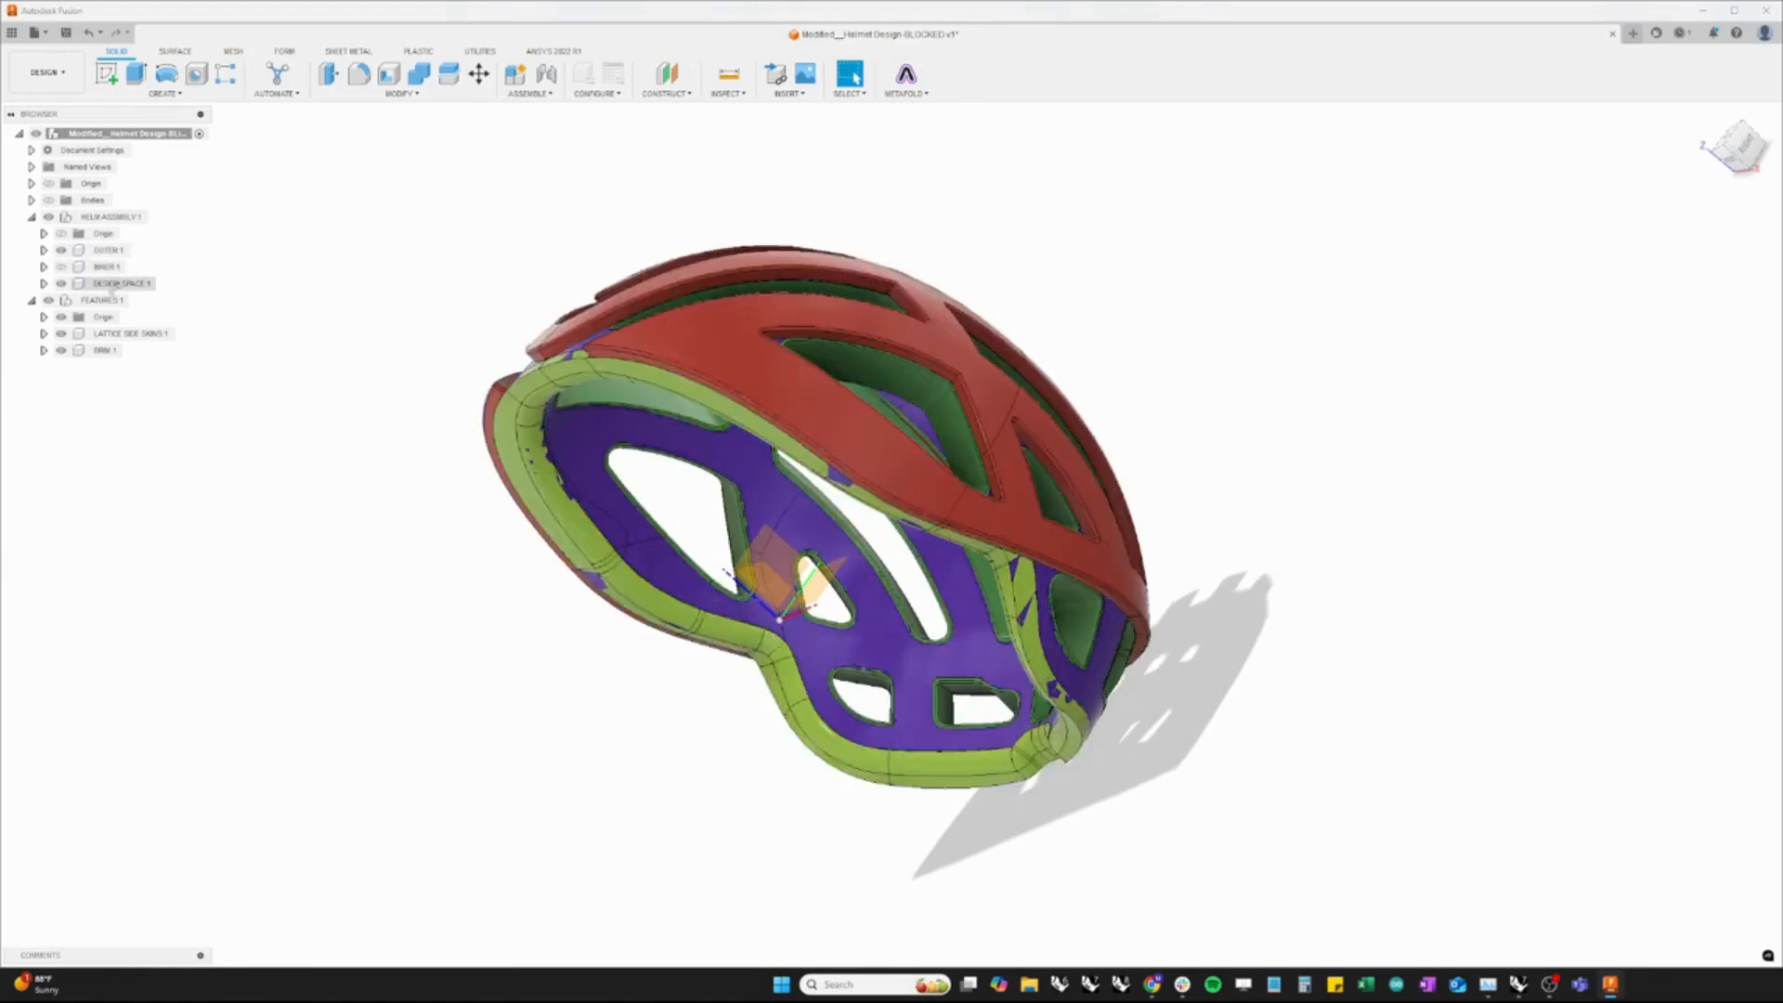
pyautogui.click(49, 300)
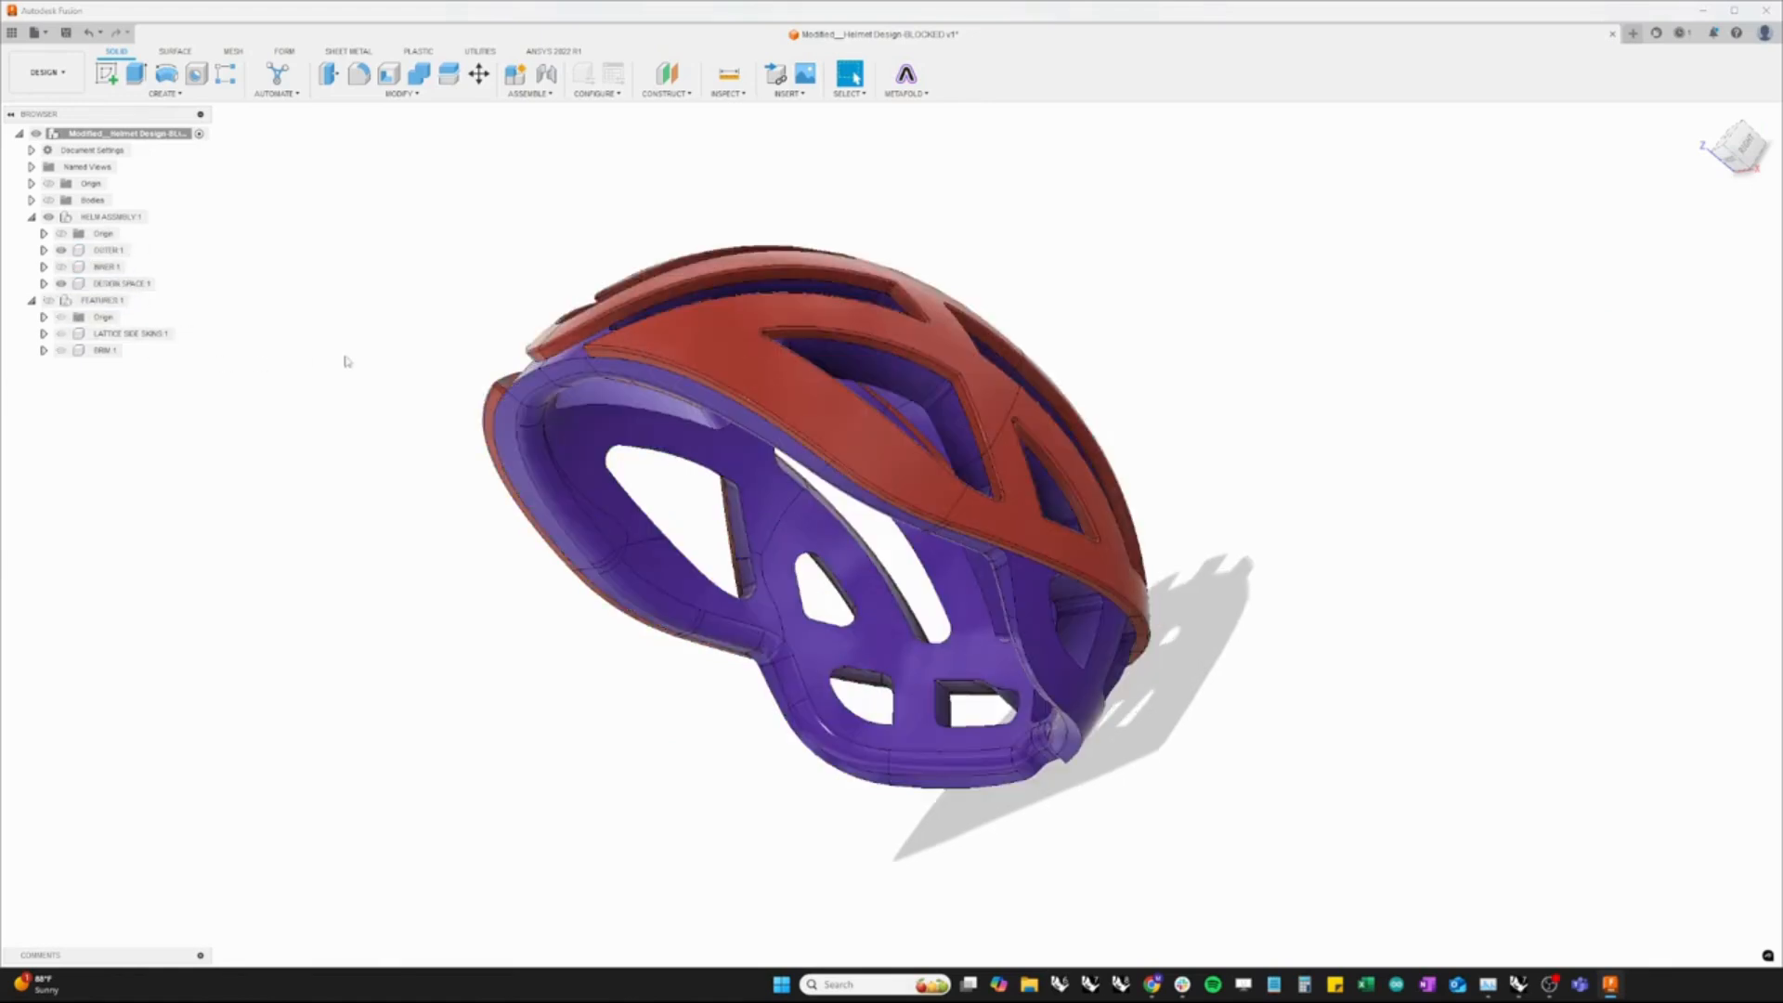
# Hide the DESIGN SPACE component and show the INNER shell to view the gap between the two shells
pyautogui.keyDown('shift'); pyautogui.moveTo(389, 360); pyautogui.dragTo(385, 308, button='middle'); pyautogui.keyUp('shift')
pyautogui.click(60, 283)
pyautogui.click(60, 267)
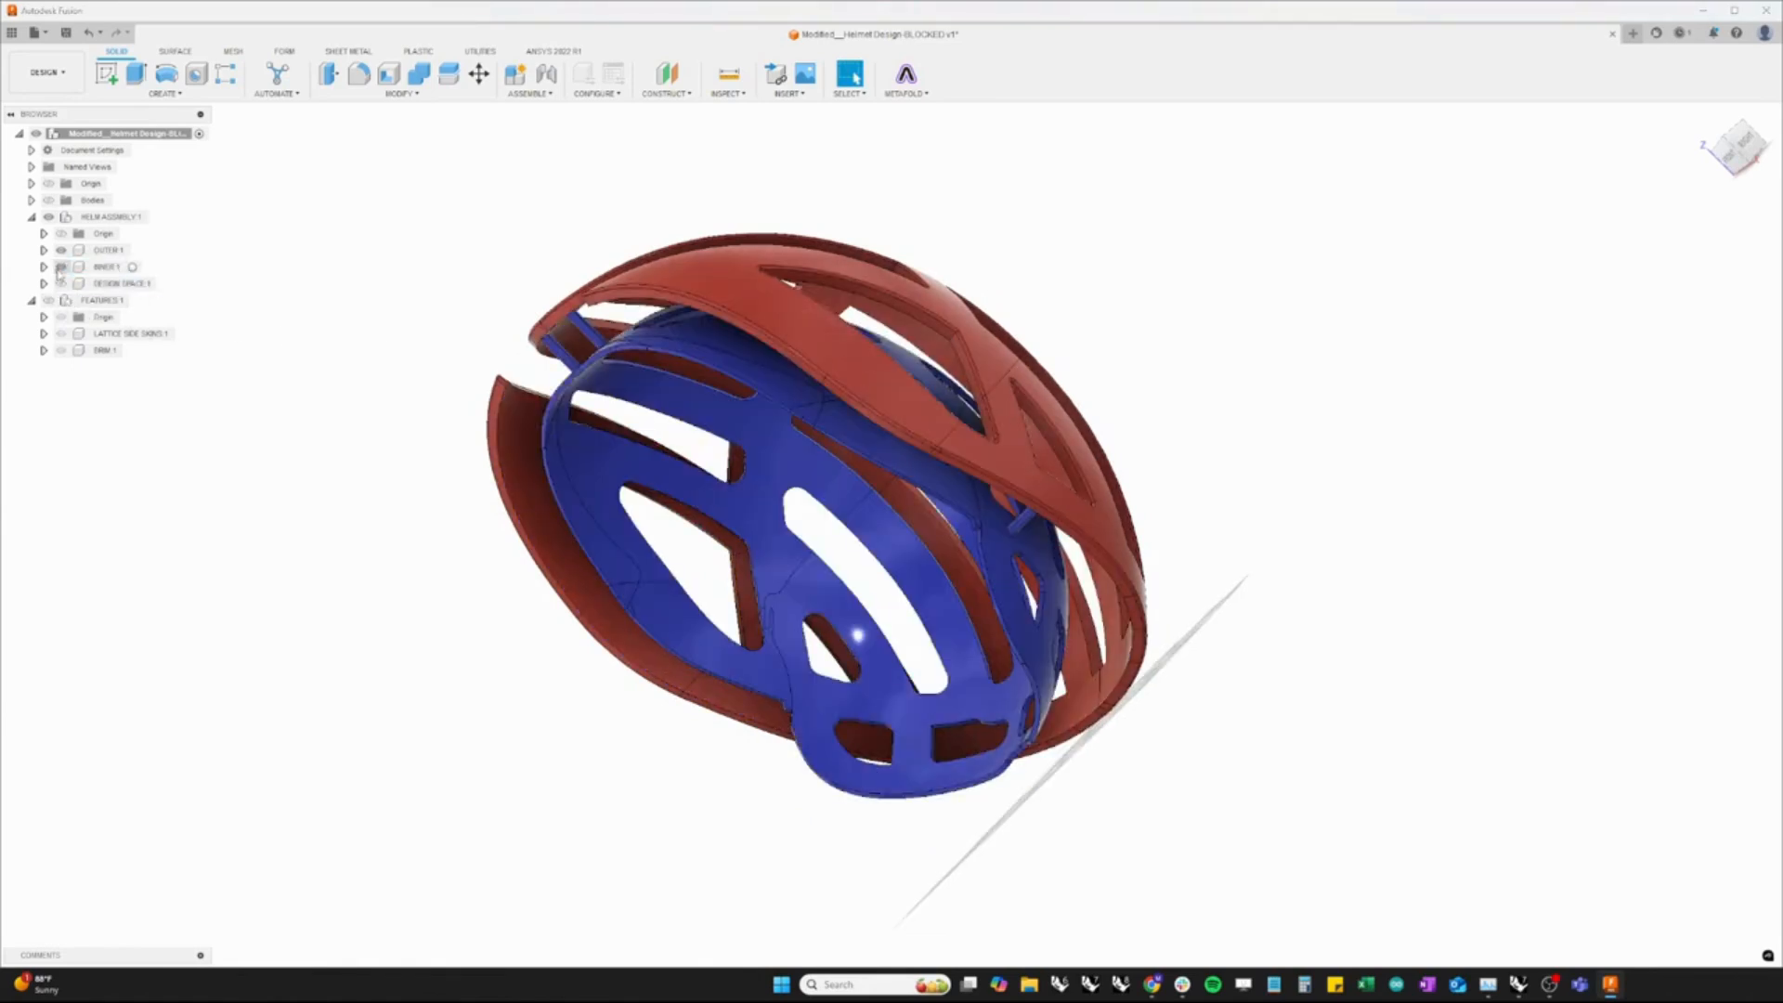
pyautogui.scroll(1, 479, 228)
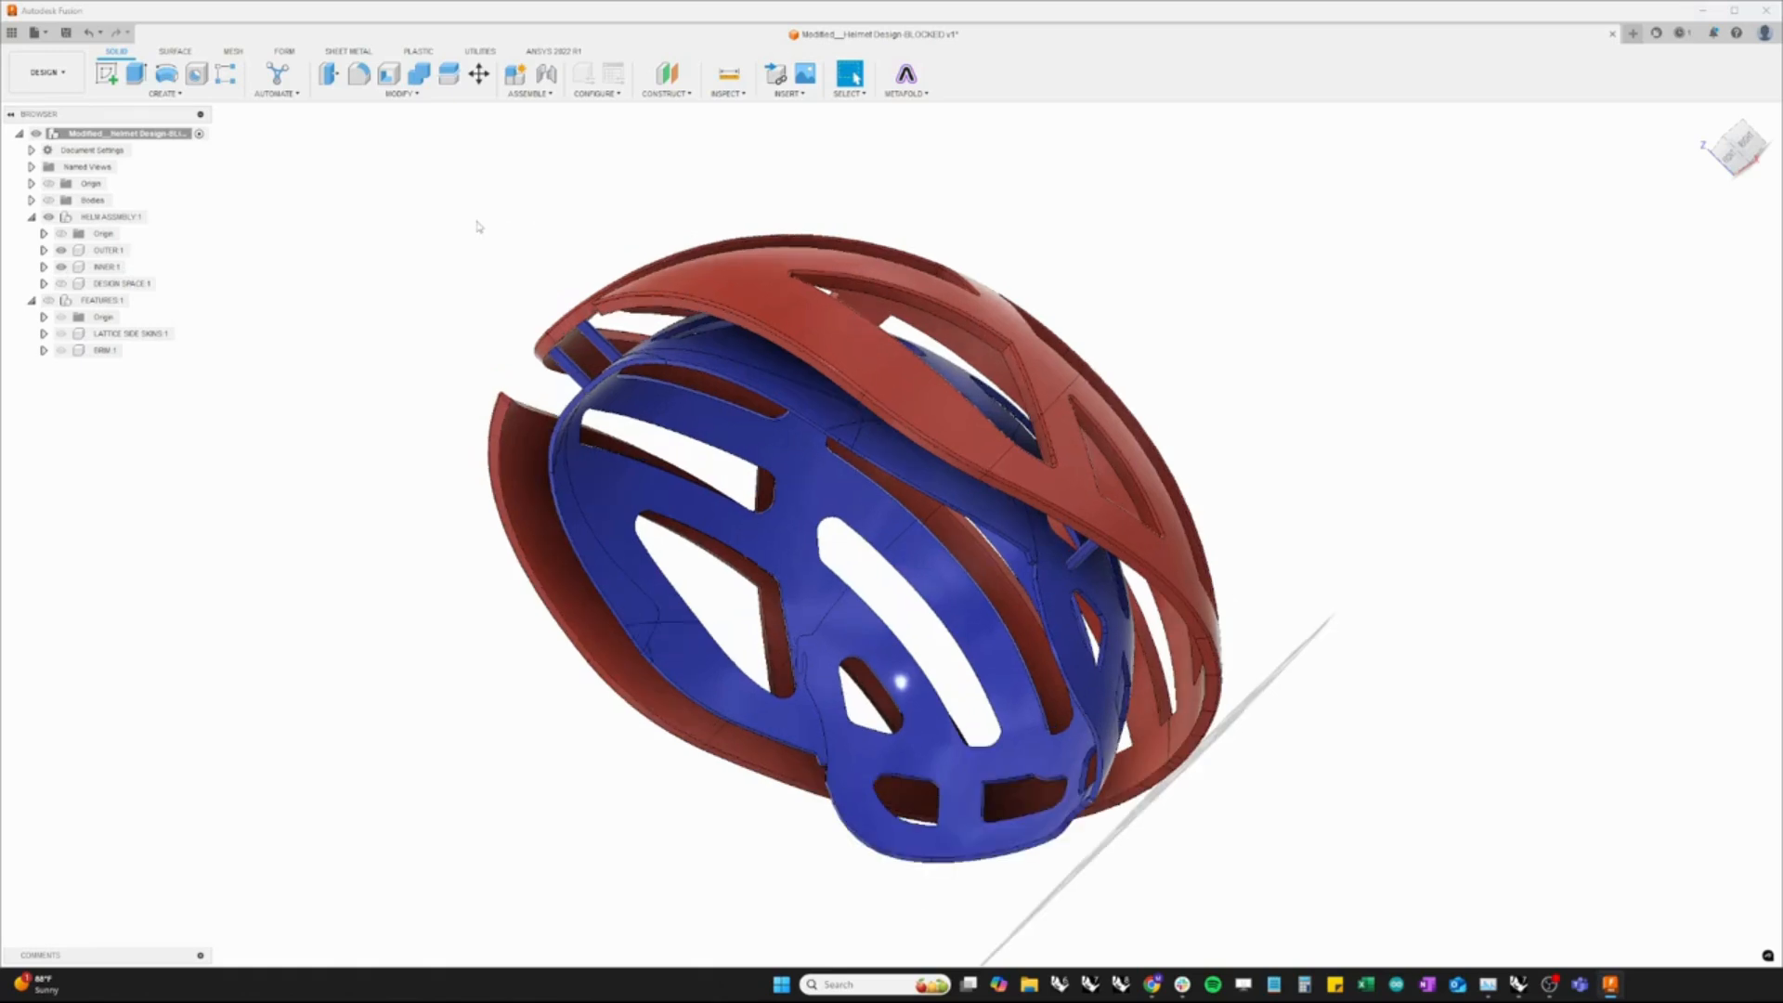
# Show the lattice in the Bodies folder, hide the OUTER shell, and inspect the lattice over the inner shell
pyautogui.click(49, 199)
pyautogui.keyDown('shift'); pyautogui.moveTo(464, 177); pyautogui.dragTo(377, 179, button='middle'); pyautogui.keyUp('shift')
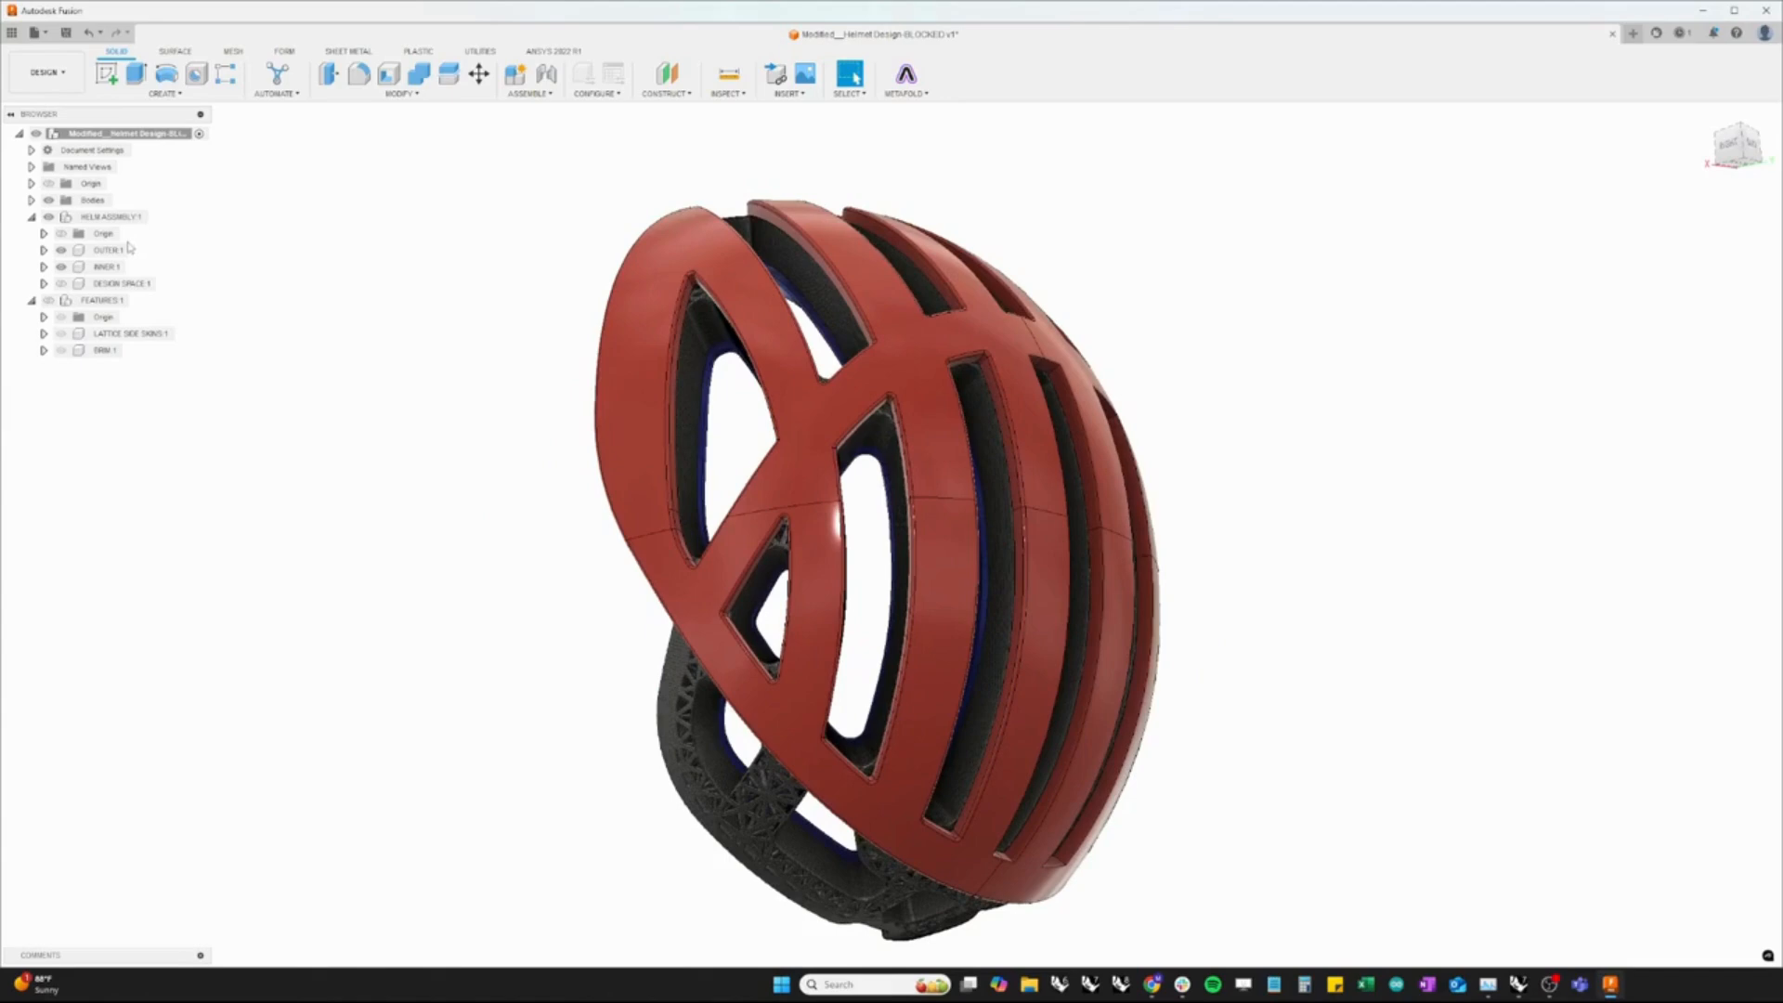
pyautogui.click(61, 250)
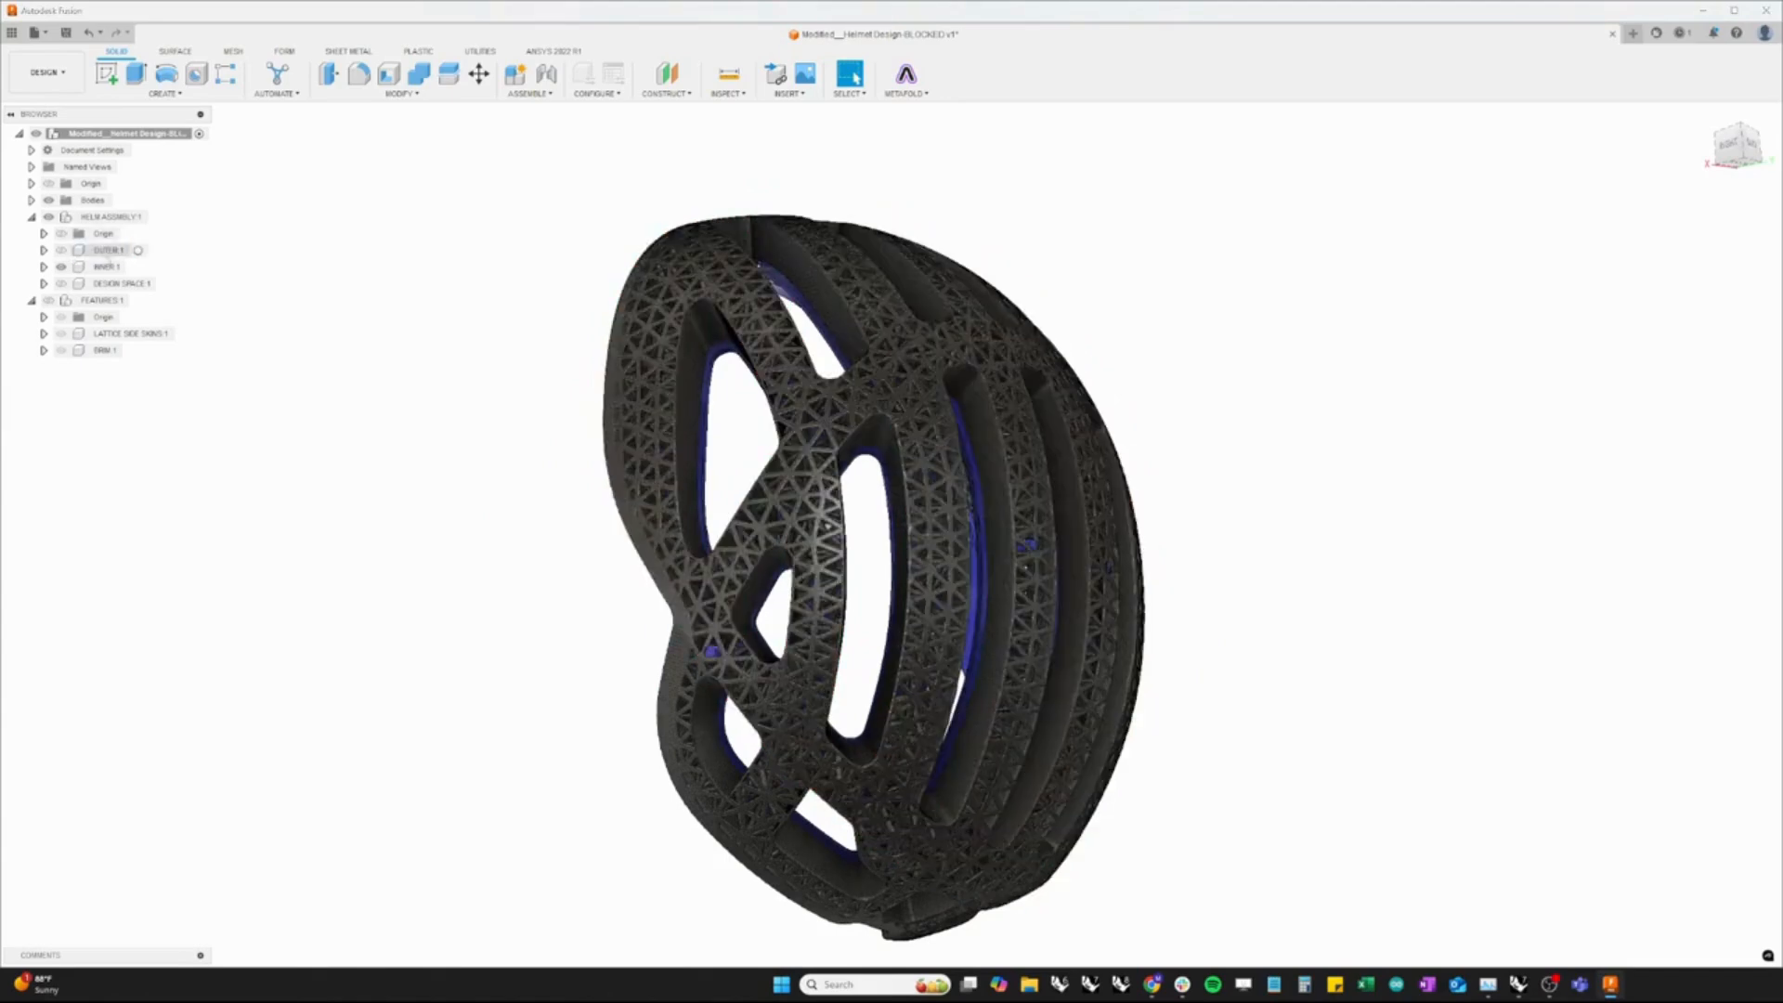
pyautogui.keyDown('shift'); pyautogui.moveTo(370, 275); pyautogui.dragTo(318, 189, button='middle'); pyautogui.keyUp('shift')
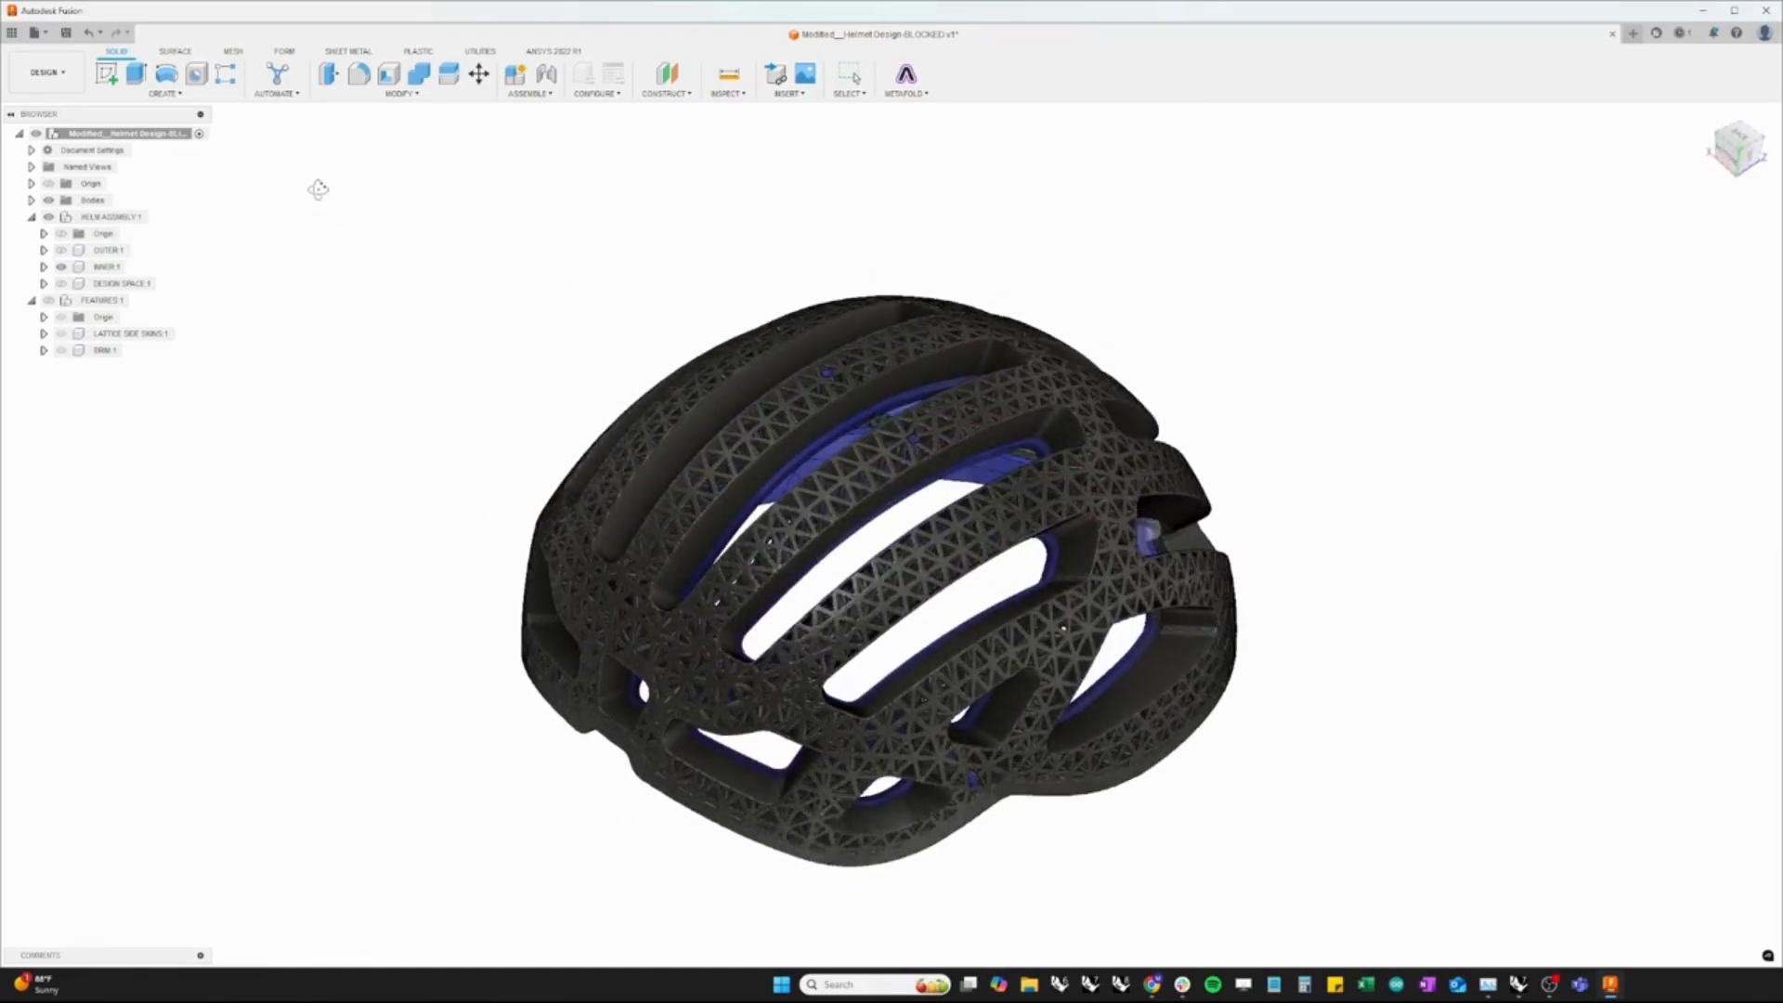
pyautogui.scroll(2, 963, 645)
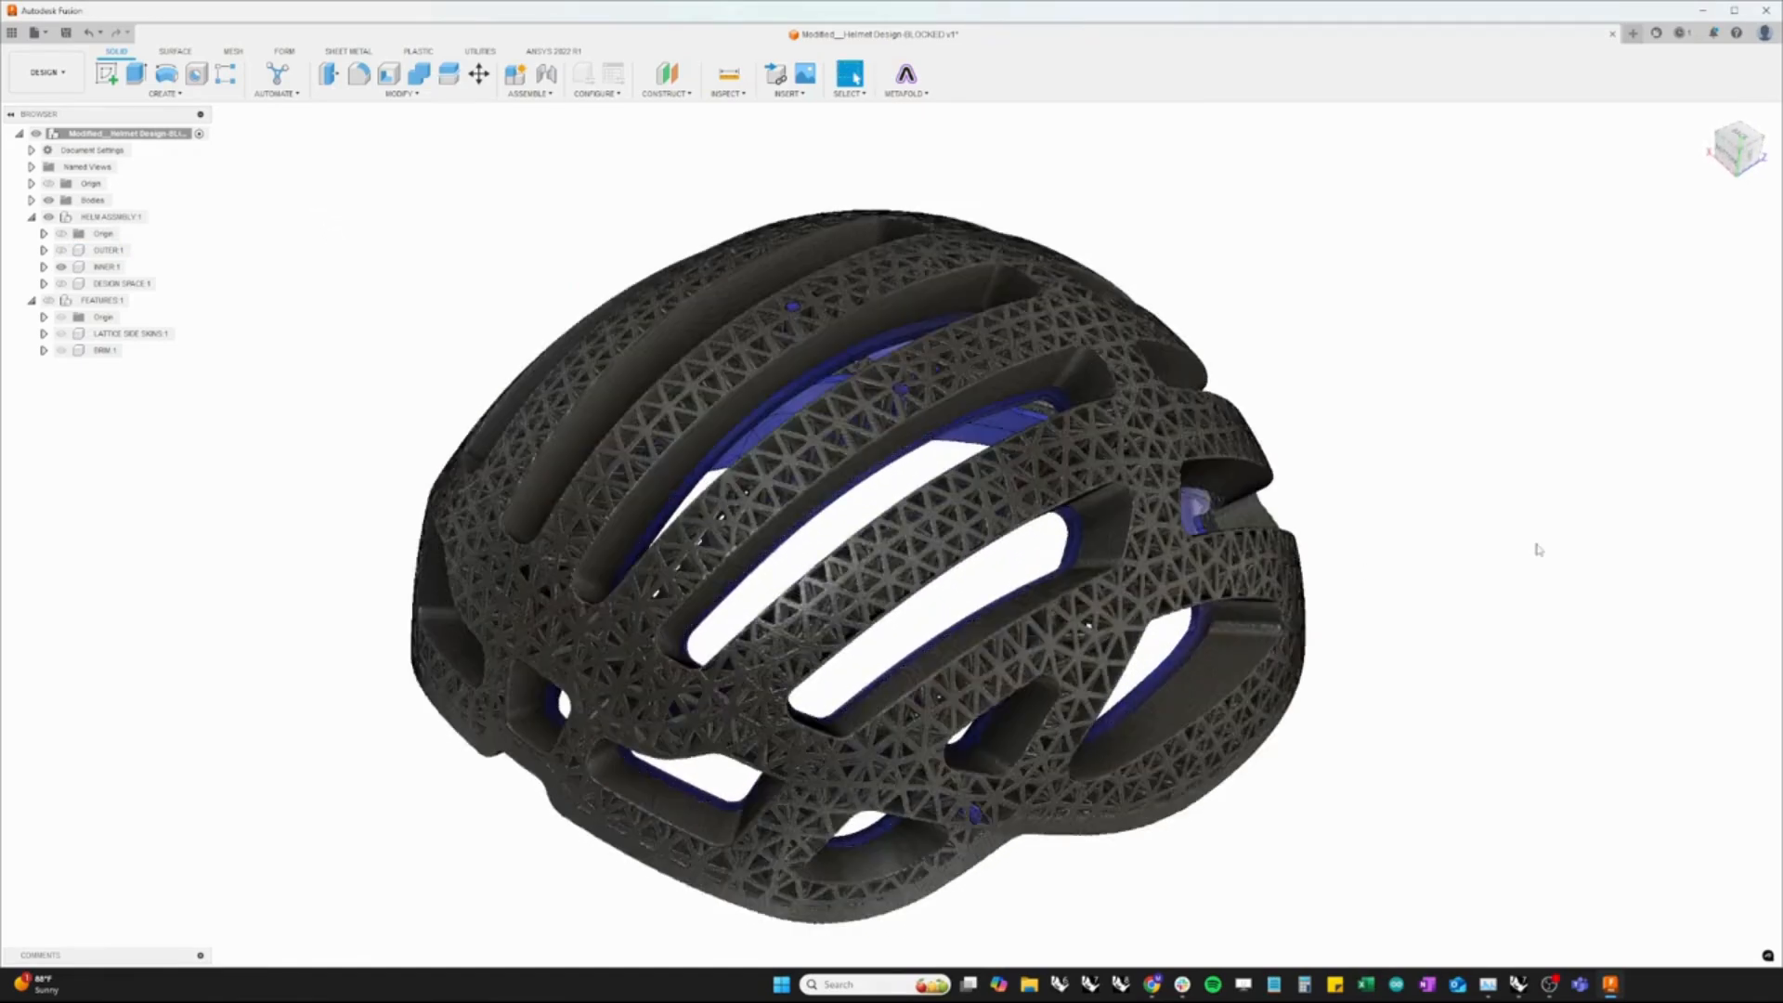
# Open the Render workspace for the latticed helmet, and switch back to Rhino to inspect the rendered lattice from the side
pyautogui.click(65, 71)
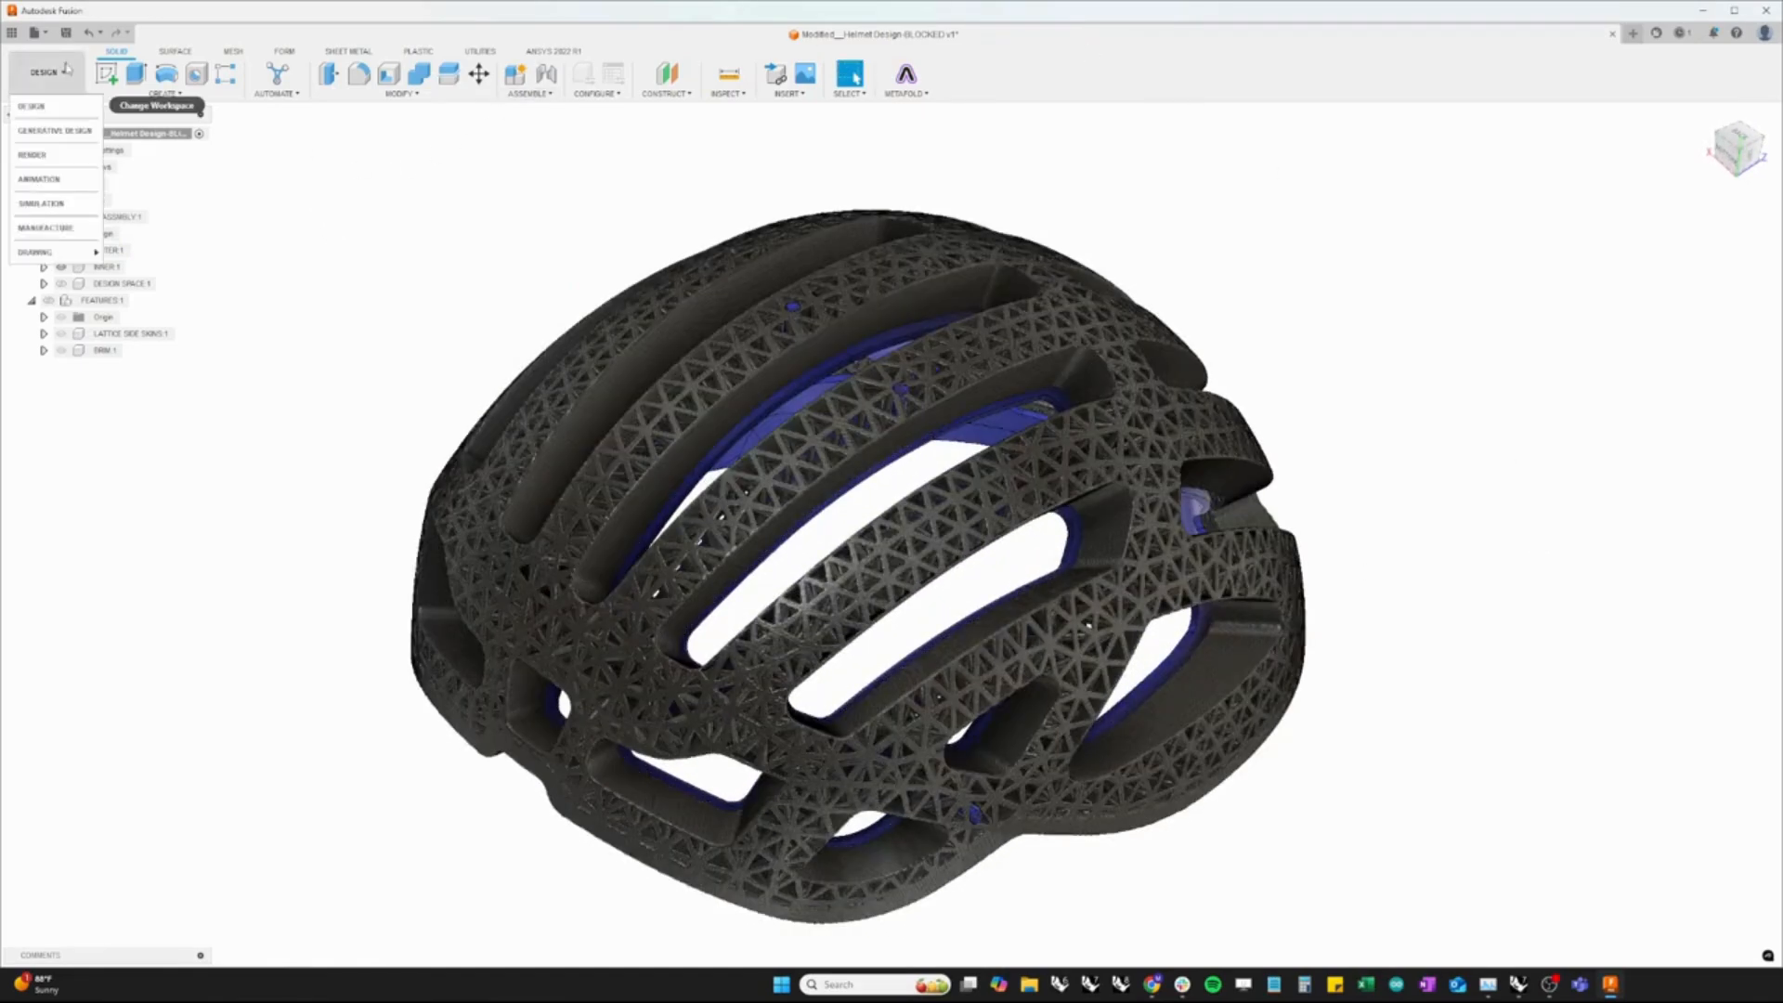
pyautogui.click(71, 158)
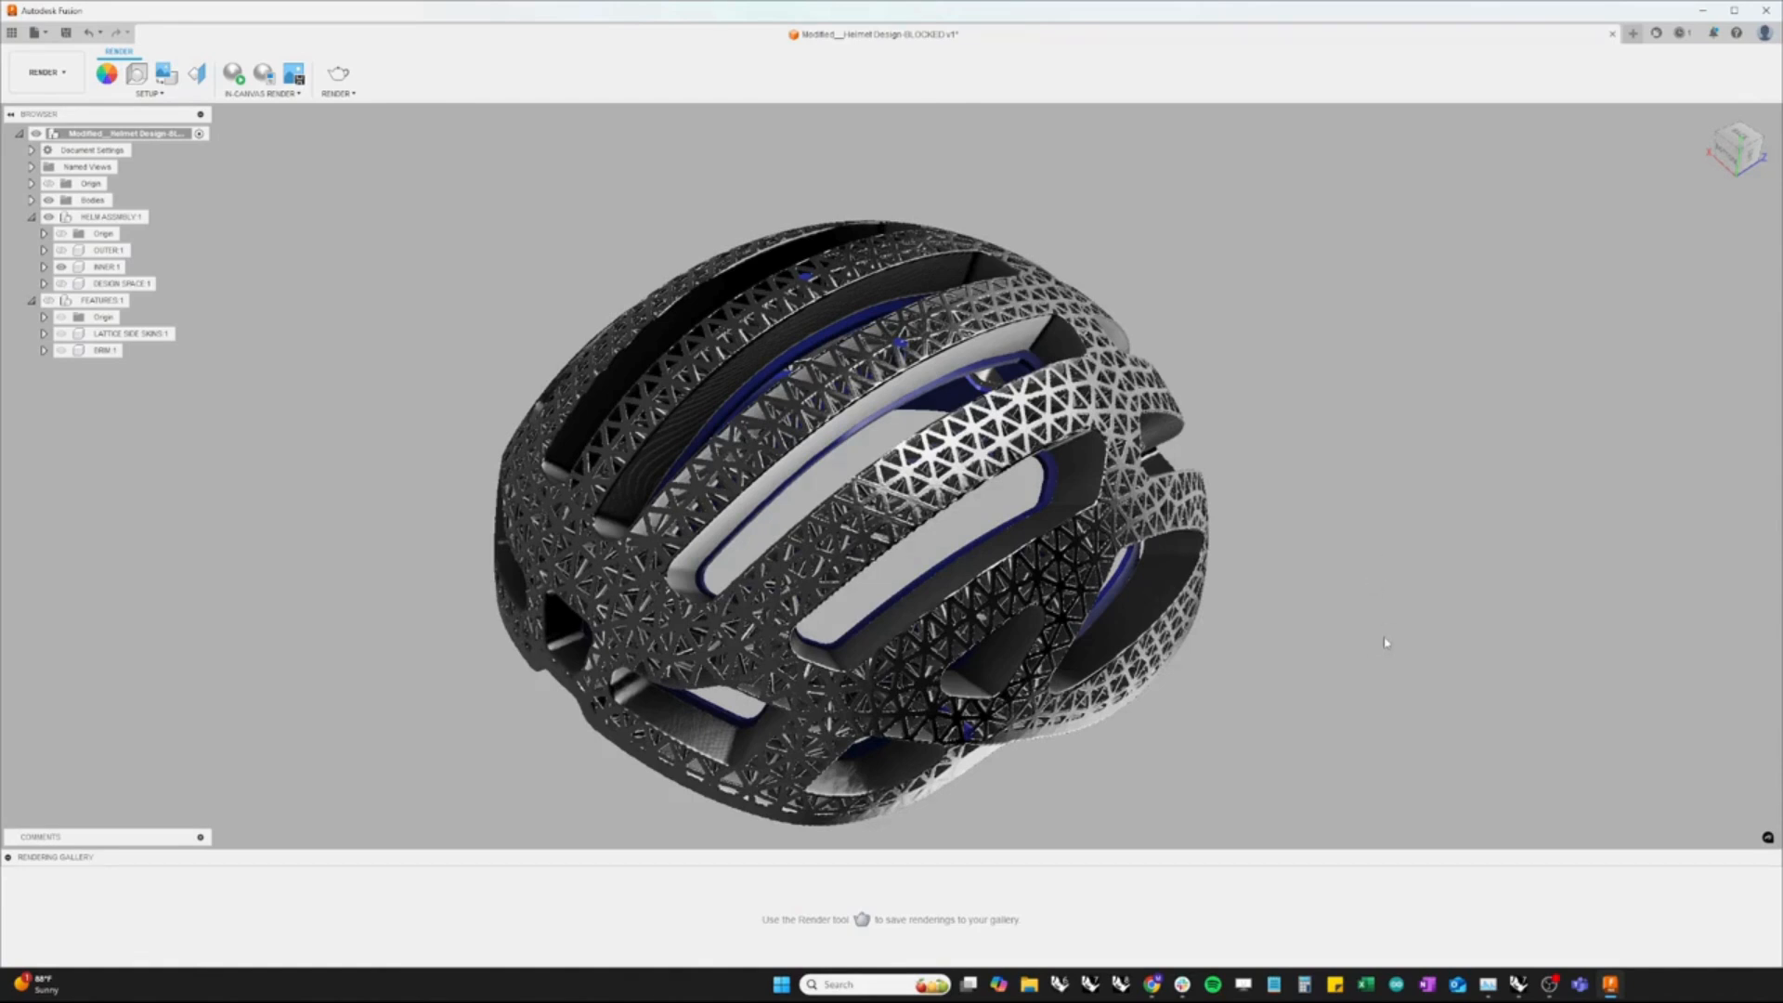
pyautogui.click(1548, 984)
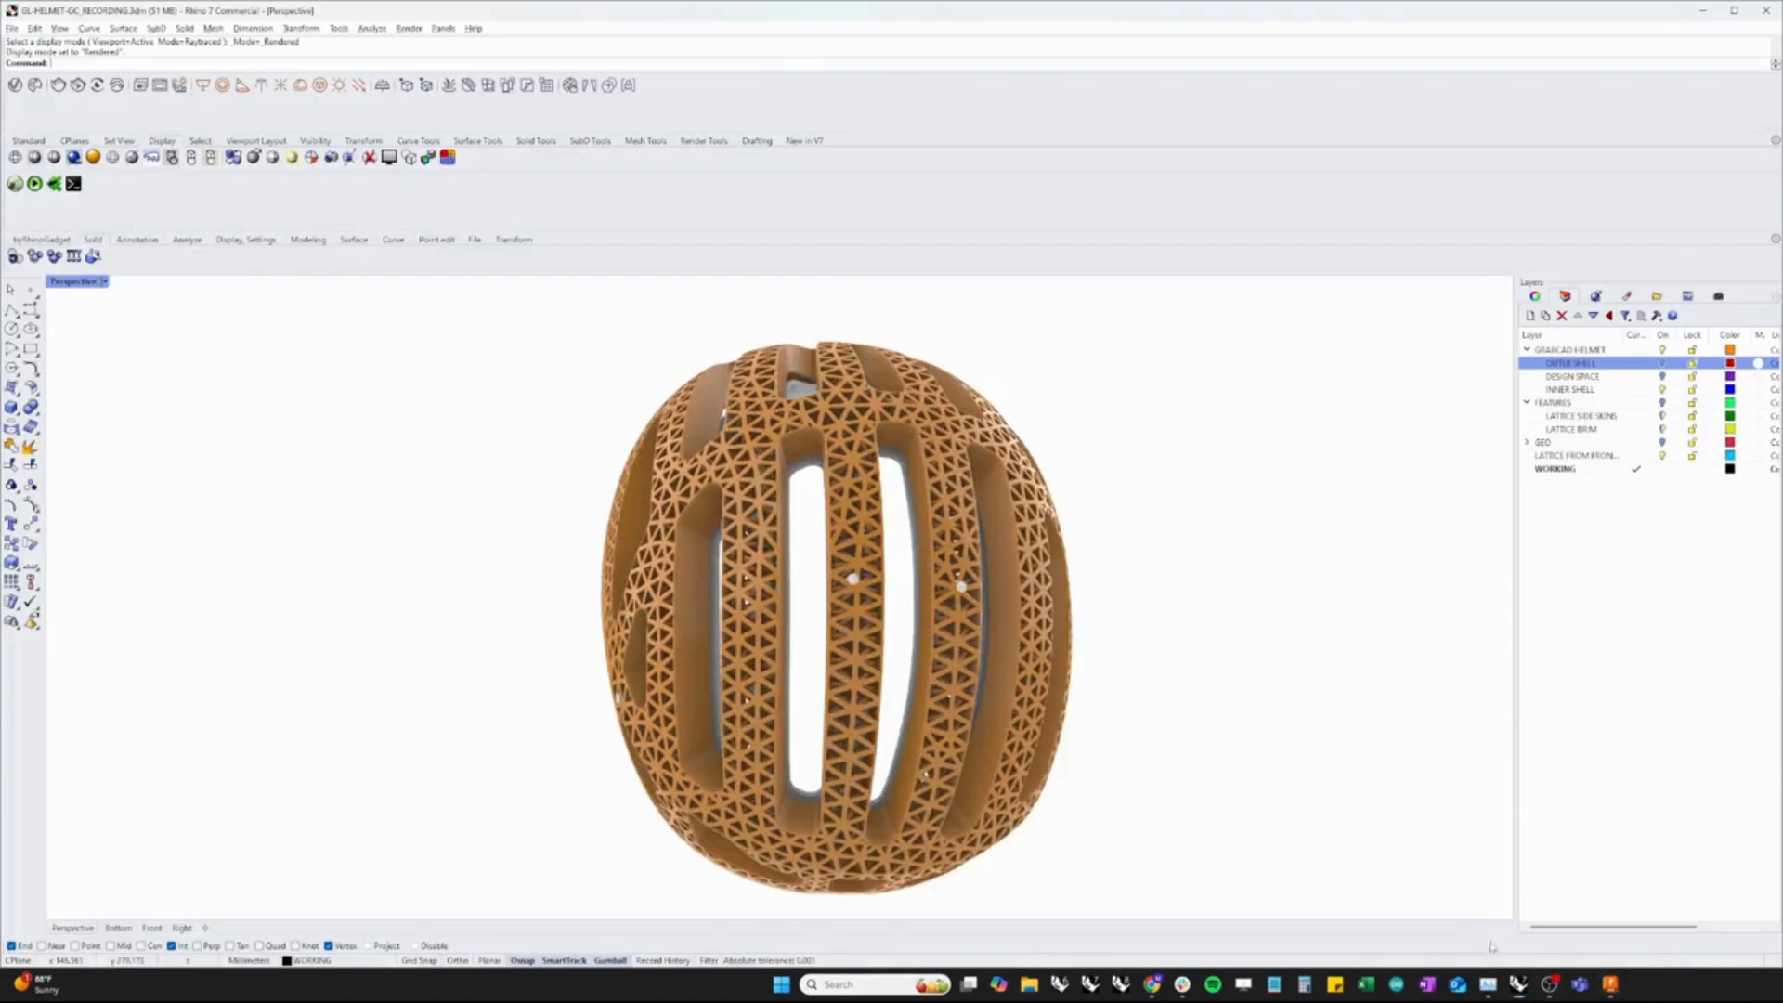
pyautogui.moveTo(1164, 602); pyautogui.dragTo(1093, 615, button='right')
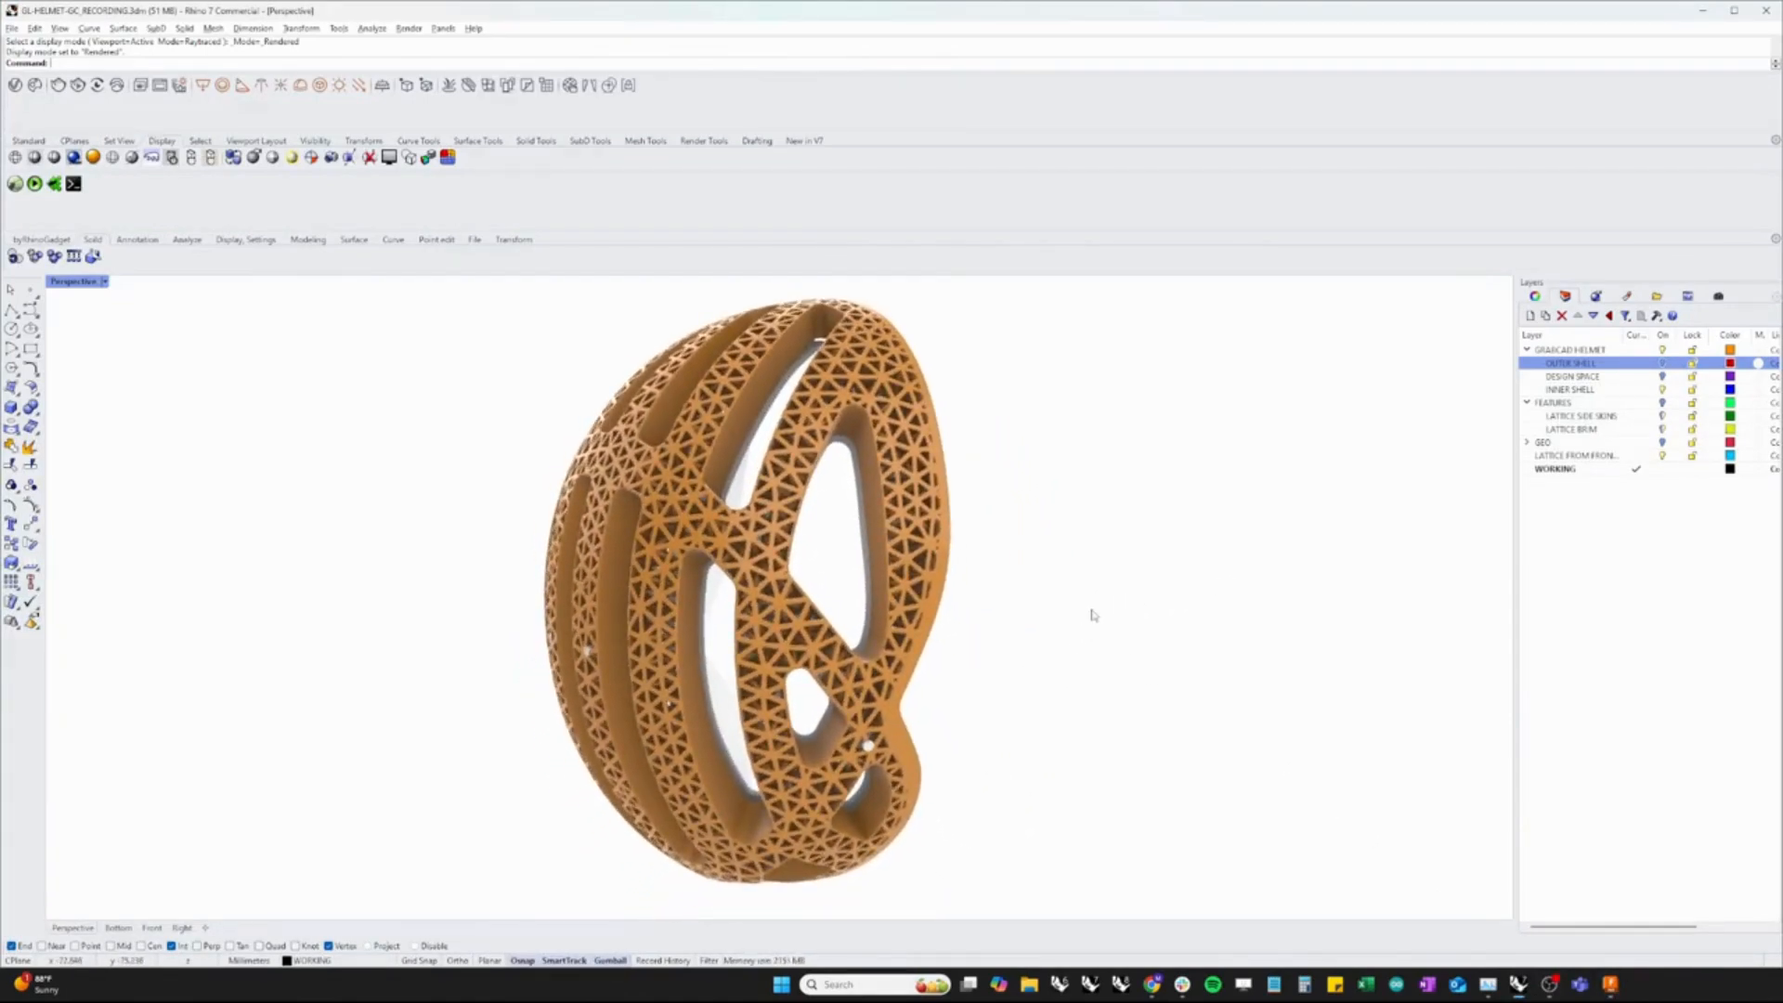